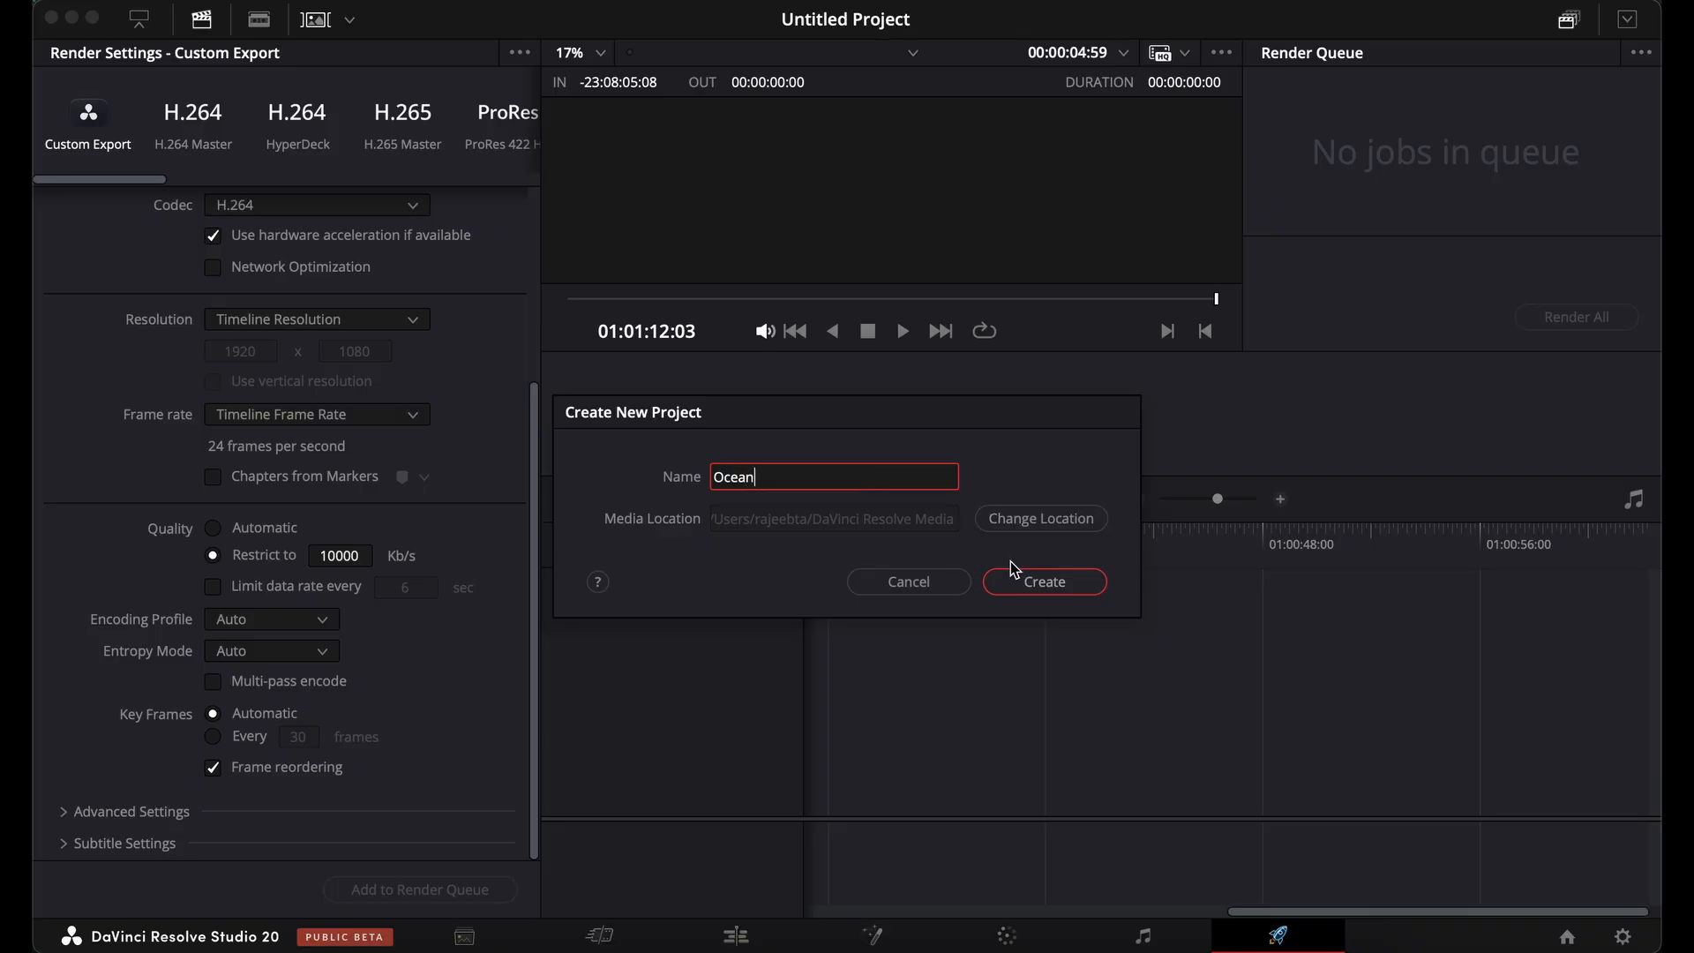
# Create the project named Ocean and review its timeline format in the project settings without changing anything.
pyautogui.click(1033, 588)
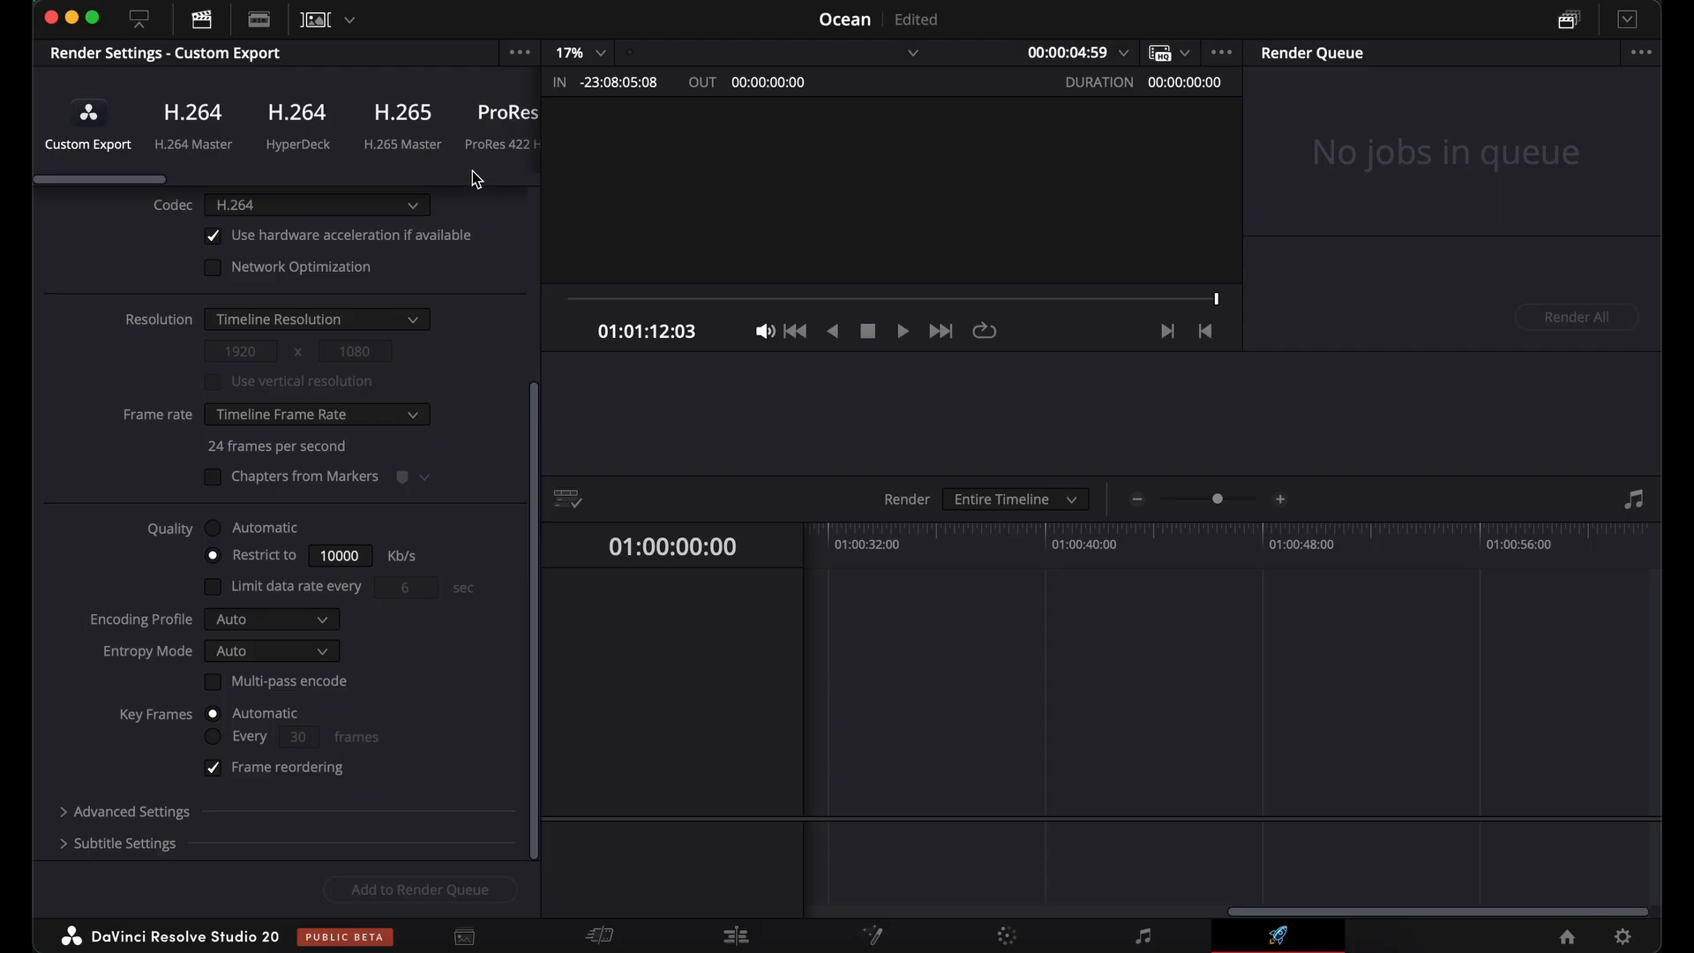
pyautogui.click(263, 2)
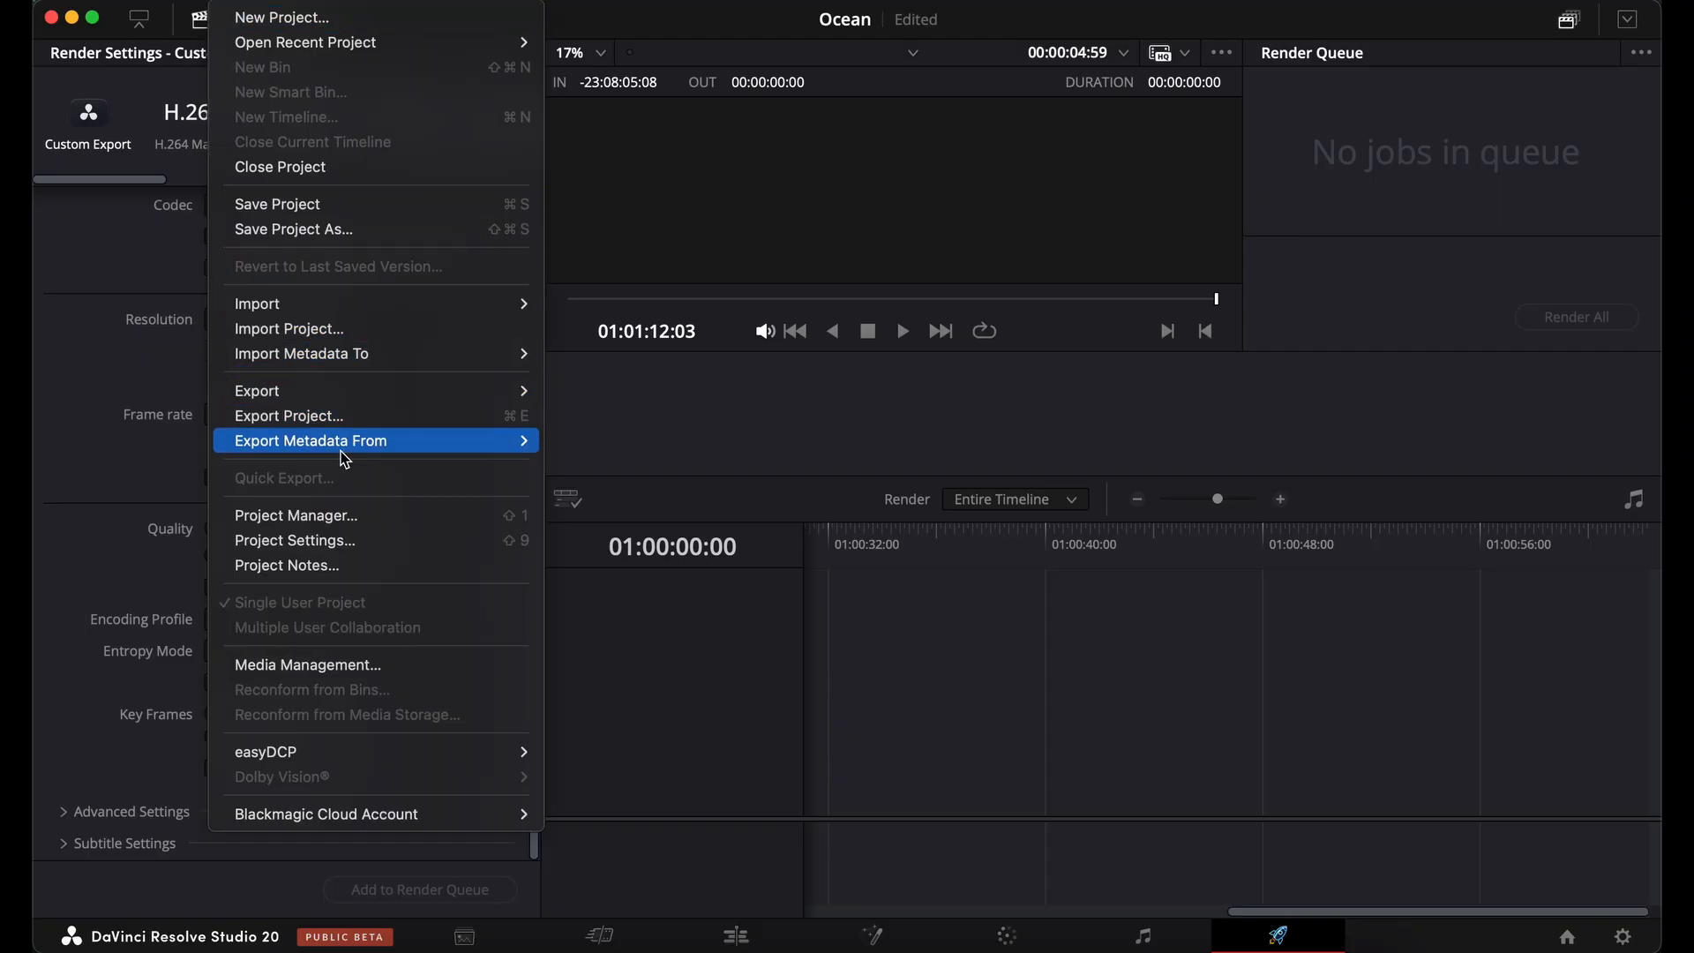
pyautogui.click(353, 542)
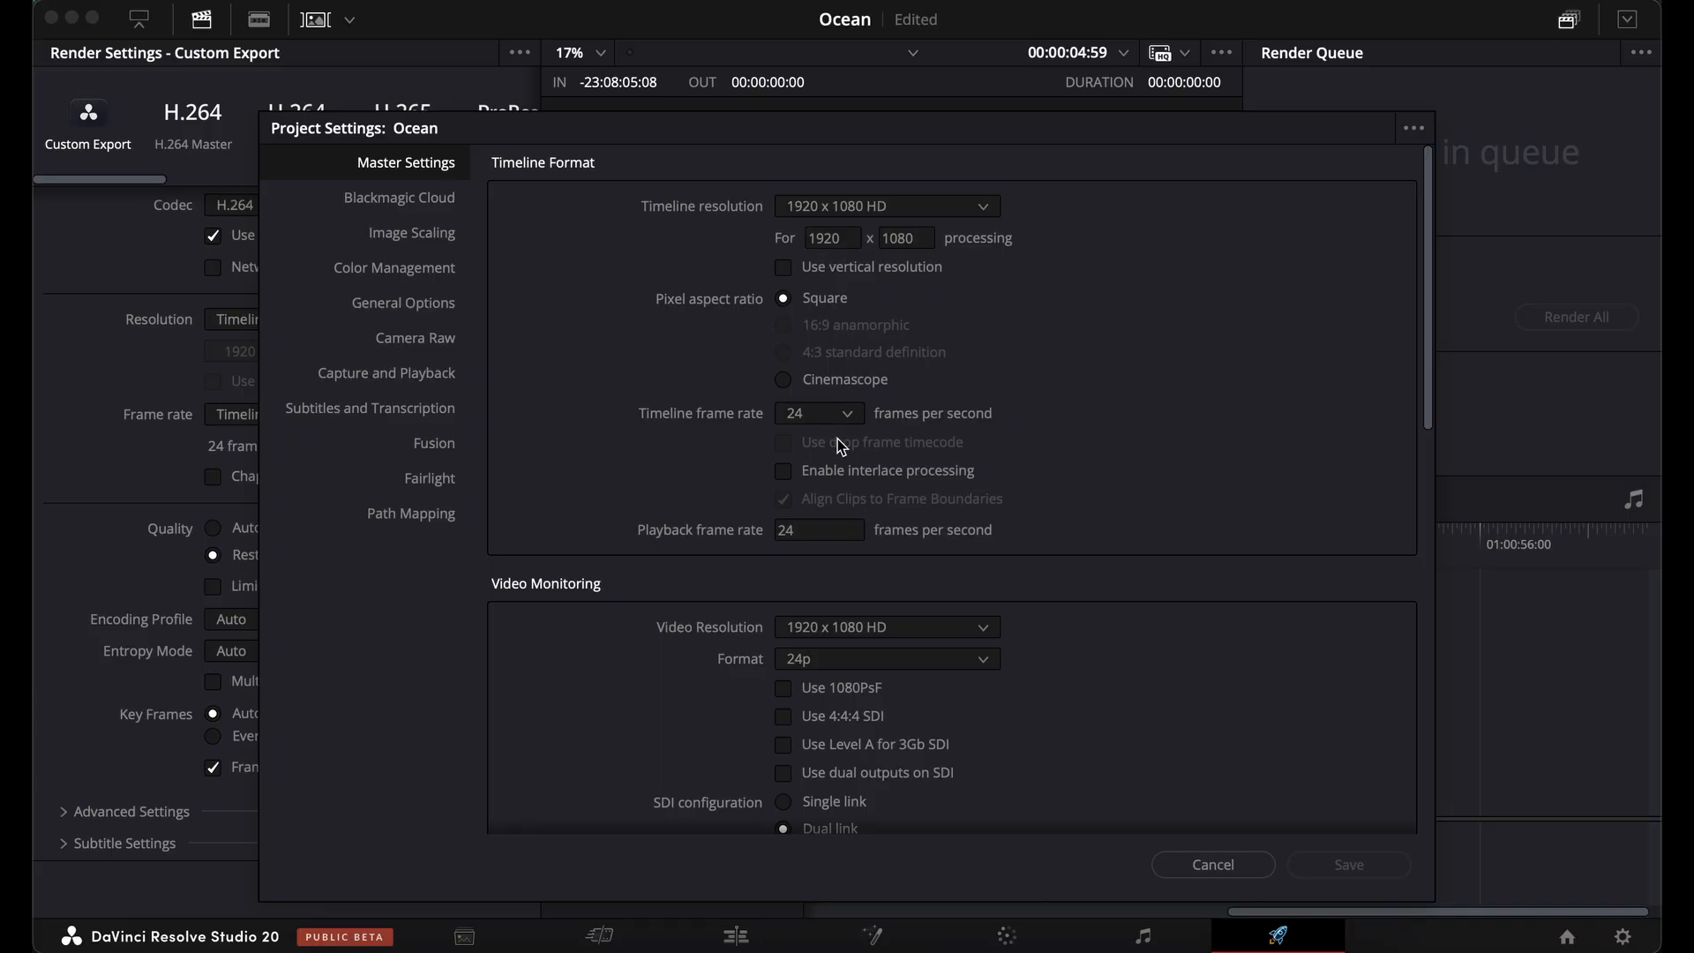
pyautogui.click(1237, 866)
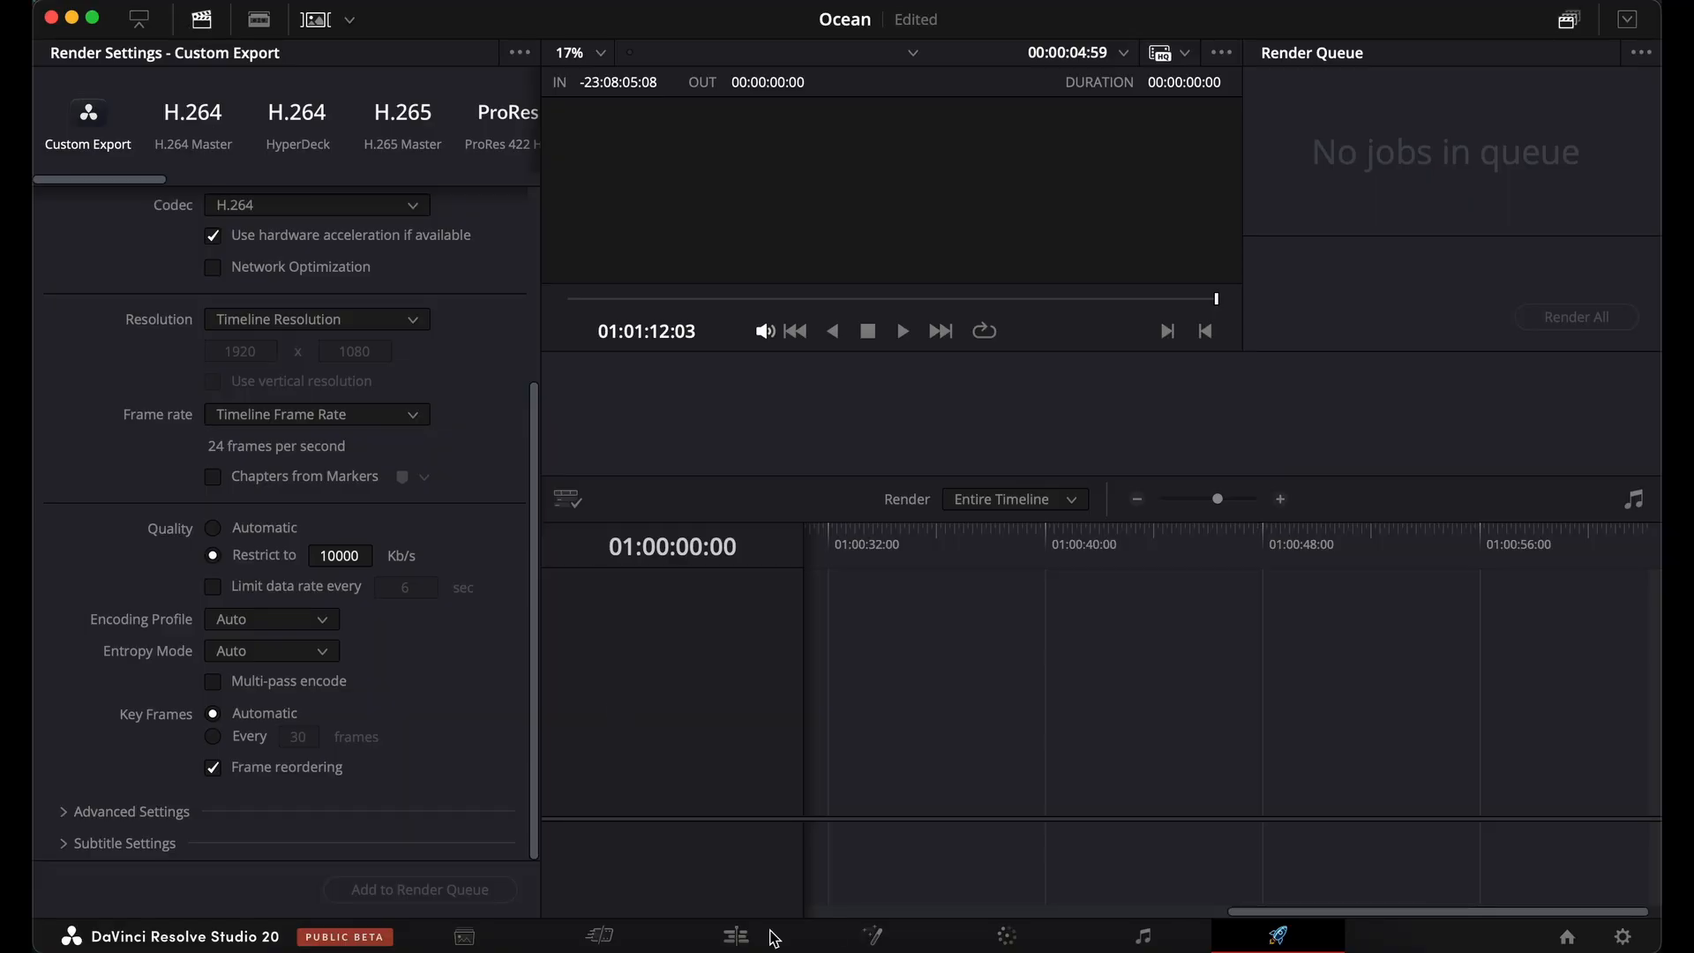
# Create an empty timeline on the Cut page, keeping the default name, track counts and project settings.
pyautogui.click(599, 936)
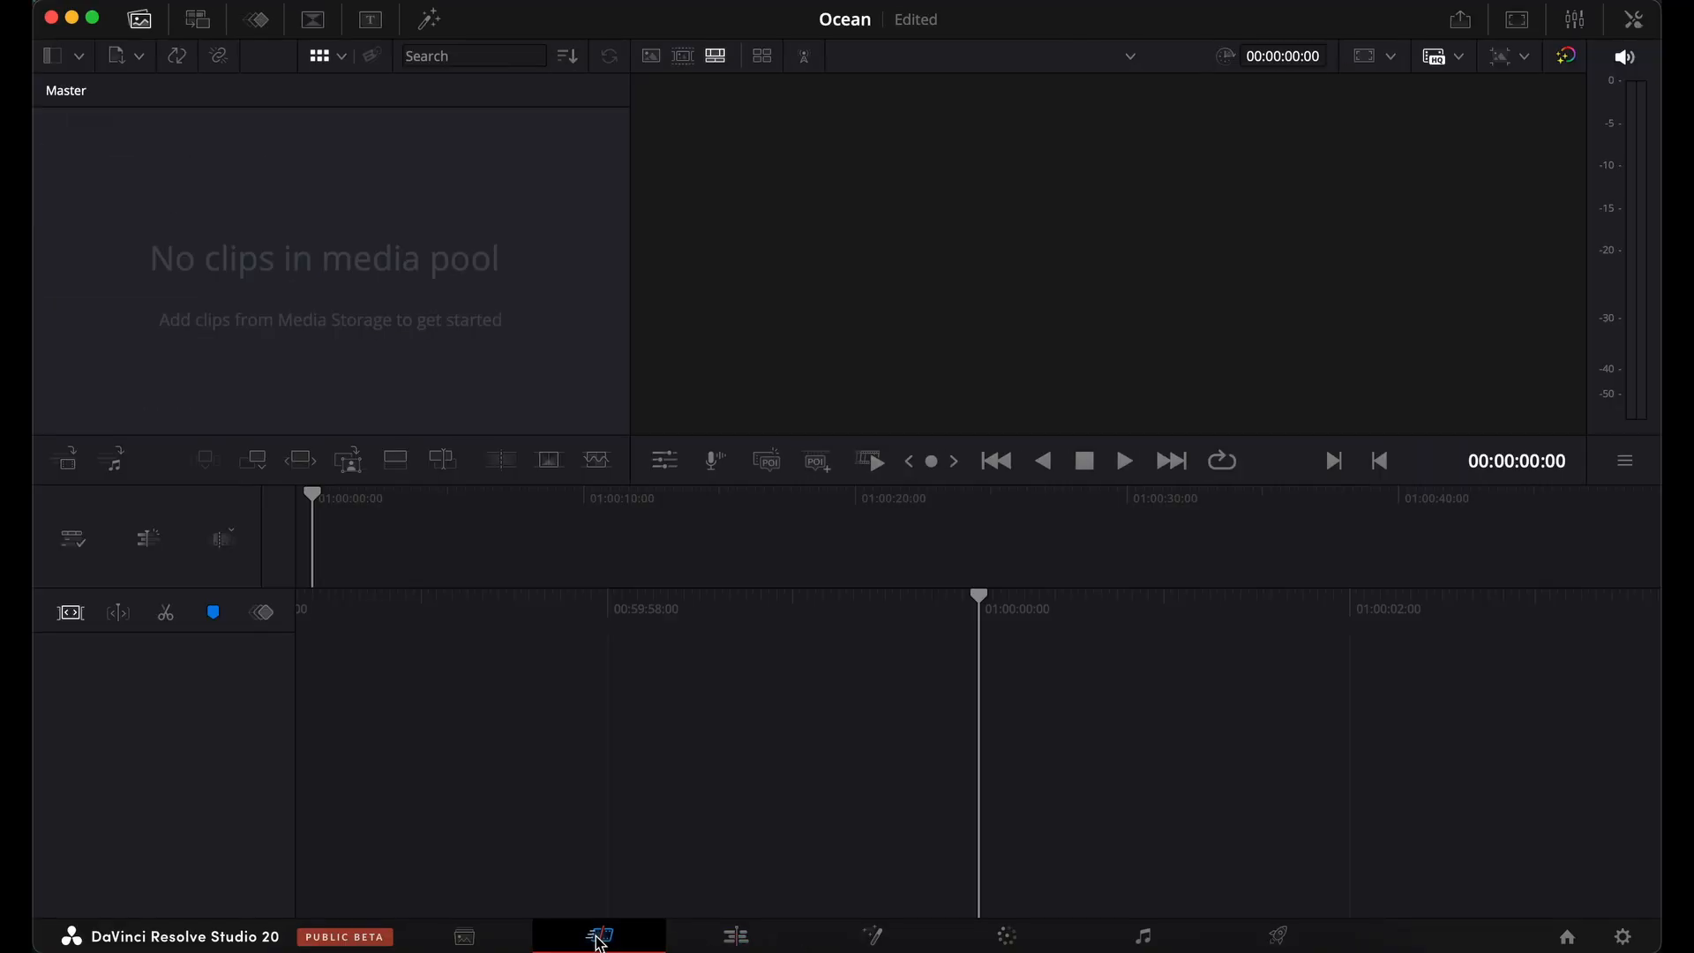
pyautogui.rightClick(230, 173)
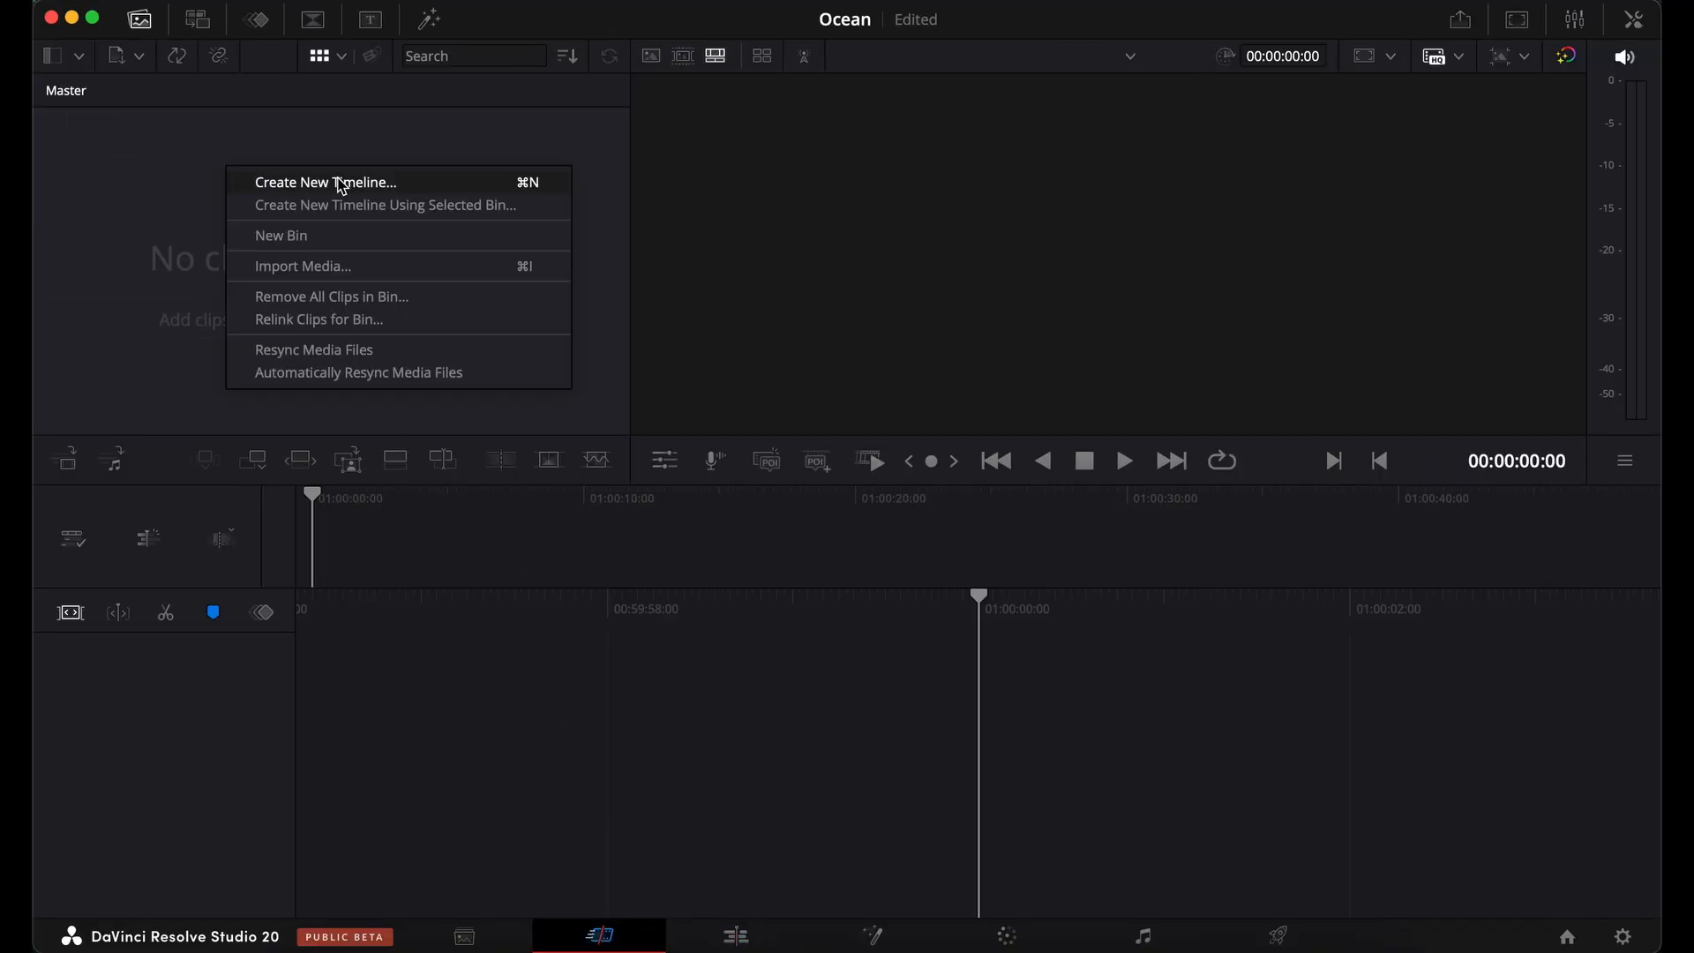
pyautogui.click(342, 184)
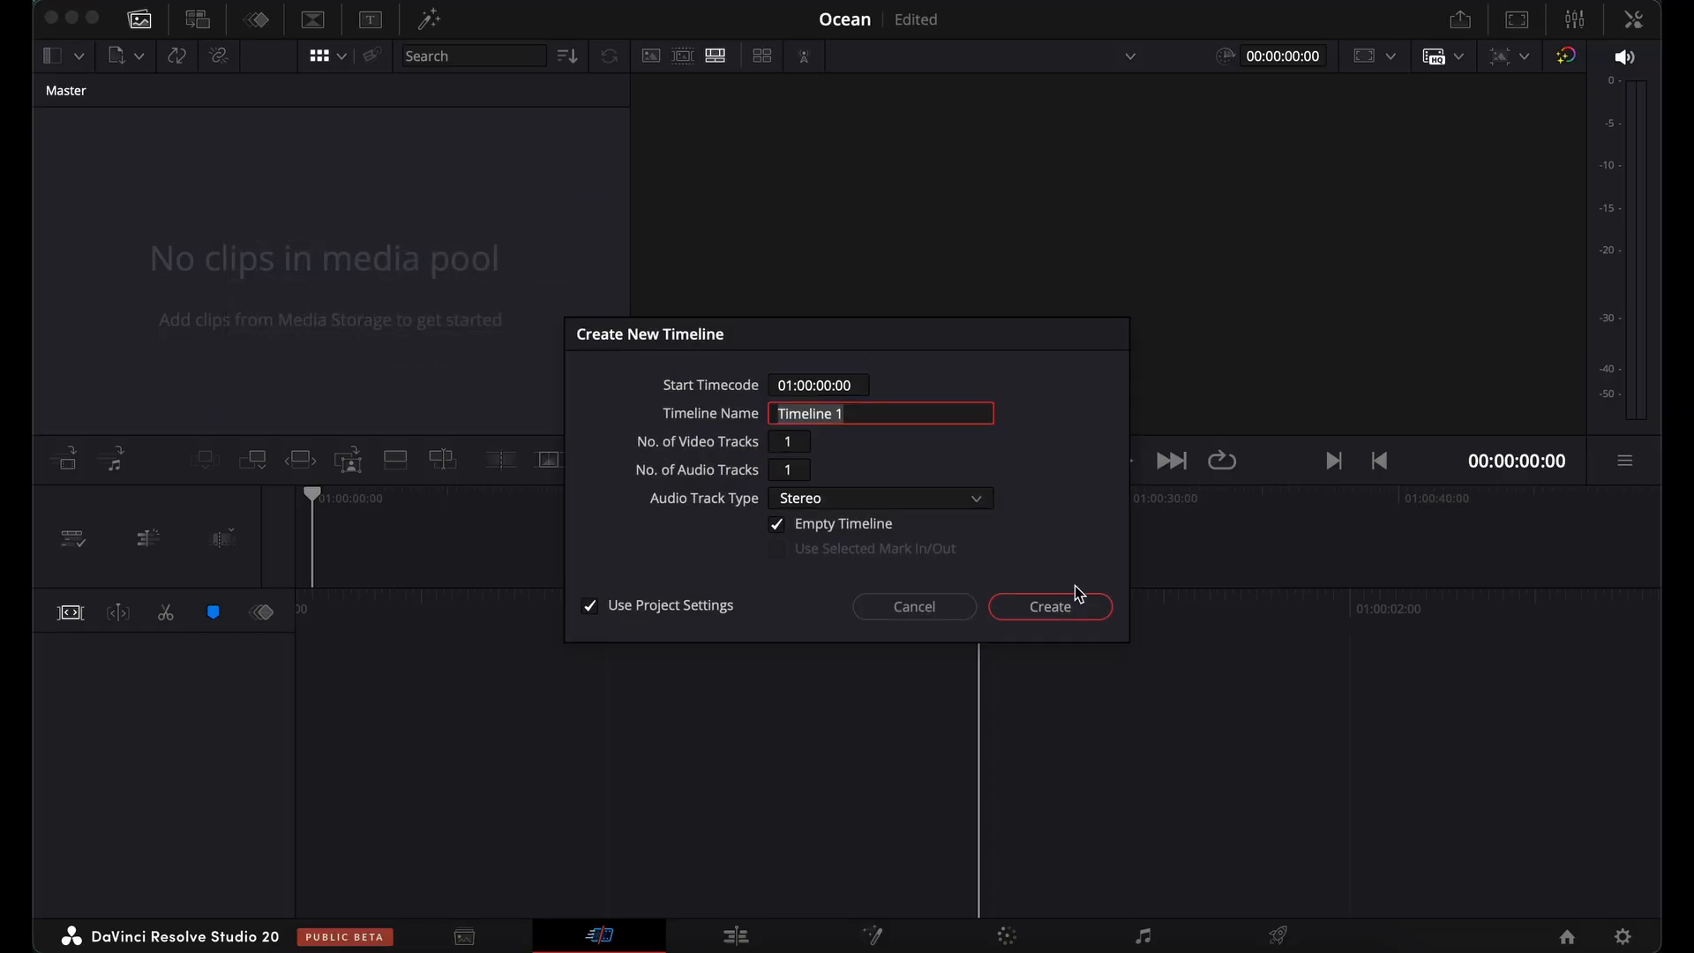
pyautogui.click(1049, 607)
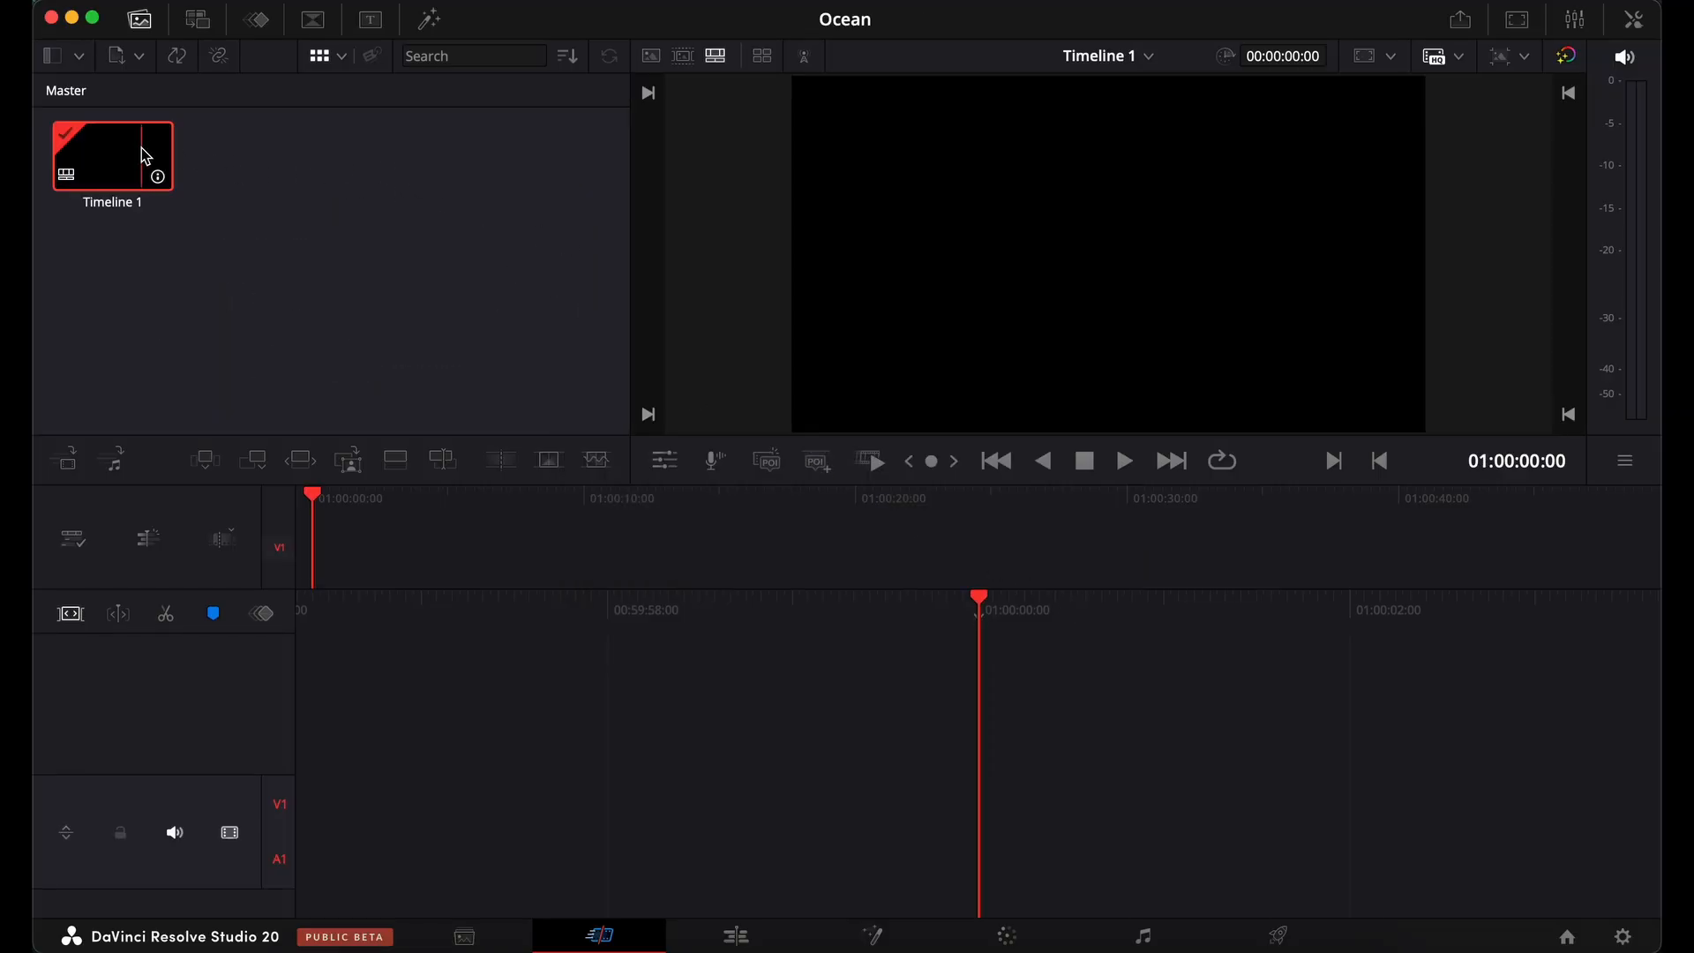
pyautogui.click(374, 217)
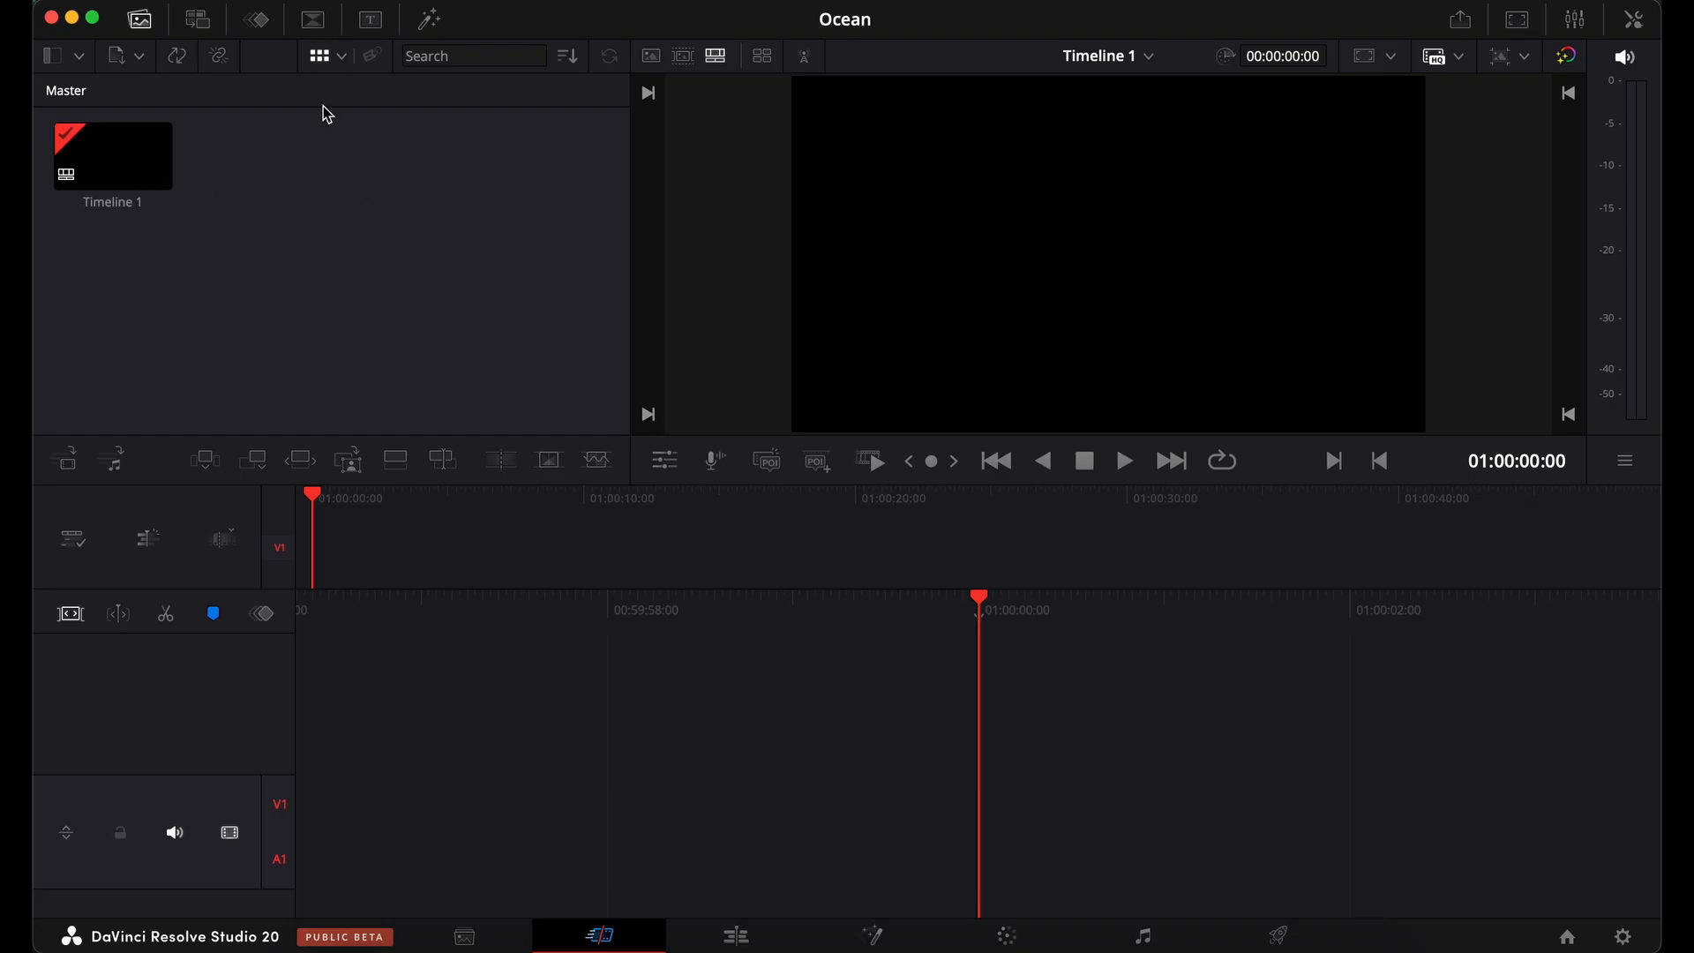
# On the Edit page, create a new Fusion composition clip in the media pool with the default name, duration and frame rate.
pyautogui.click(737, 934)
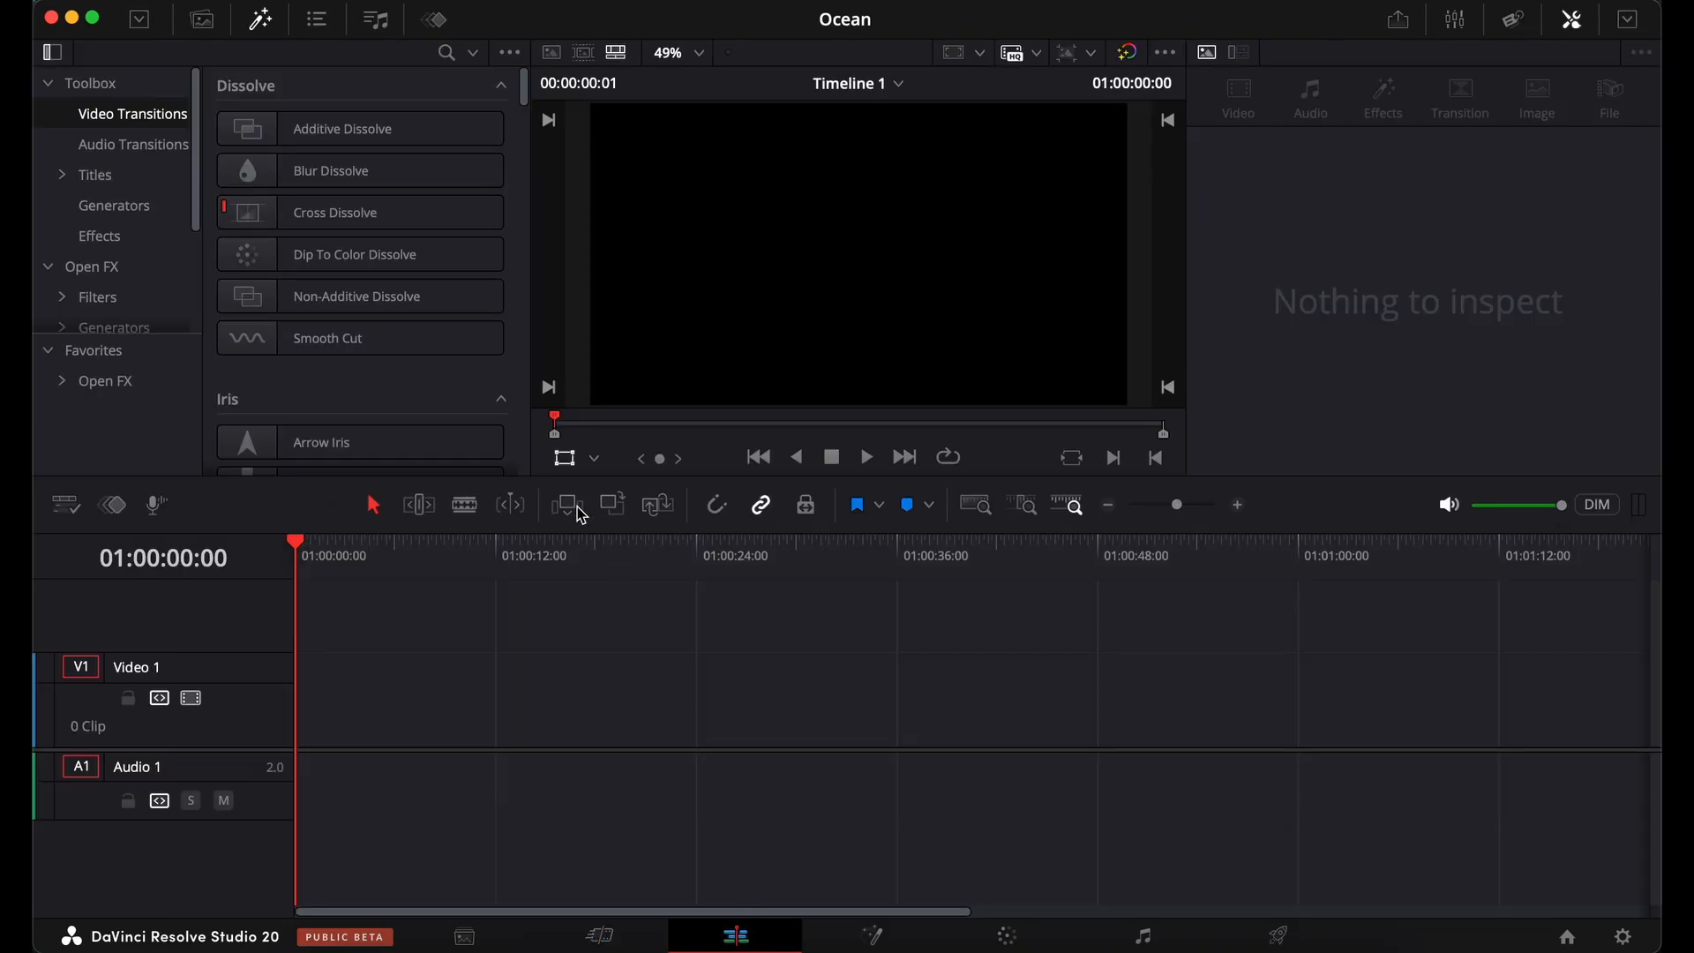
pyautogui.click(202, 19)
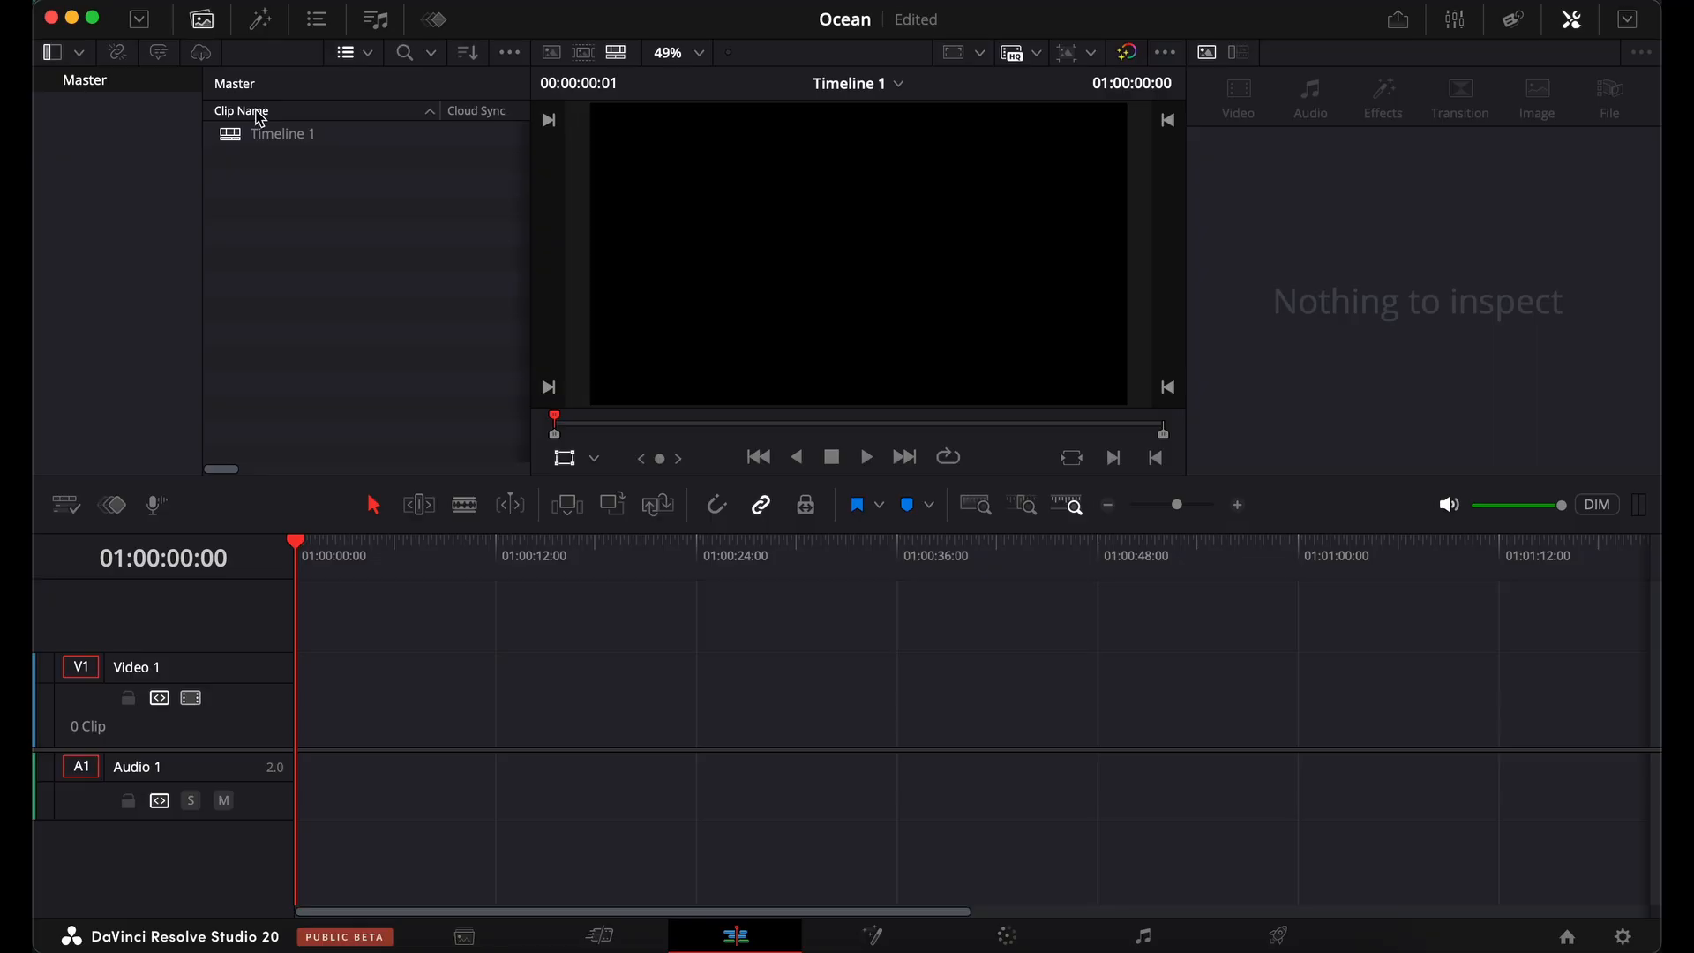
pyautogui.rightClick(273, 213)
pyautogui.moveTo(323, 222)
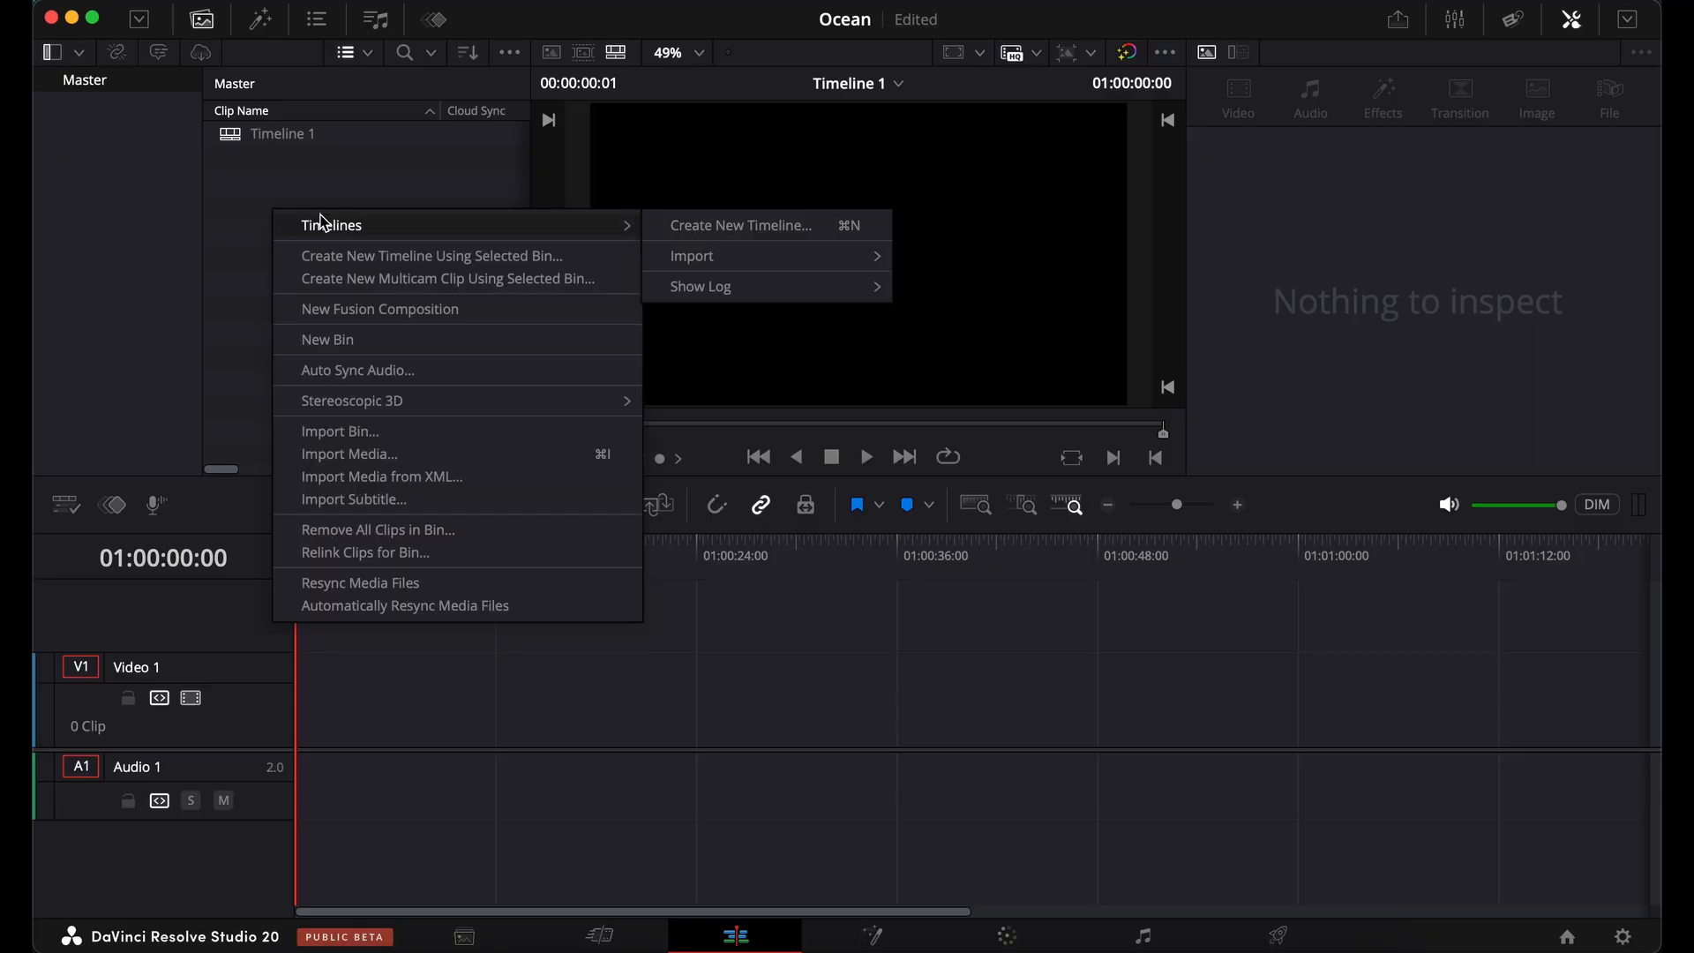
pyautogui.click(415, 310)
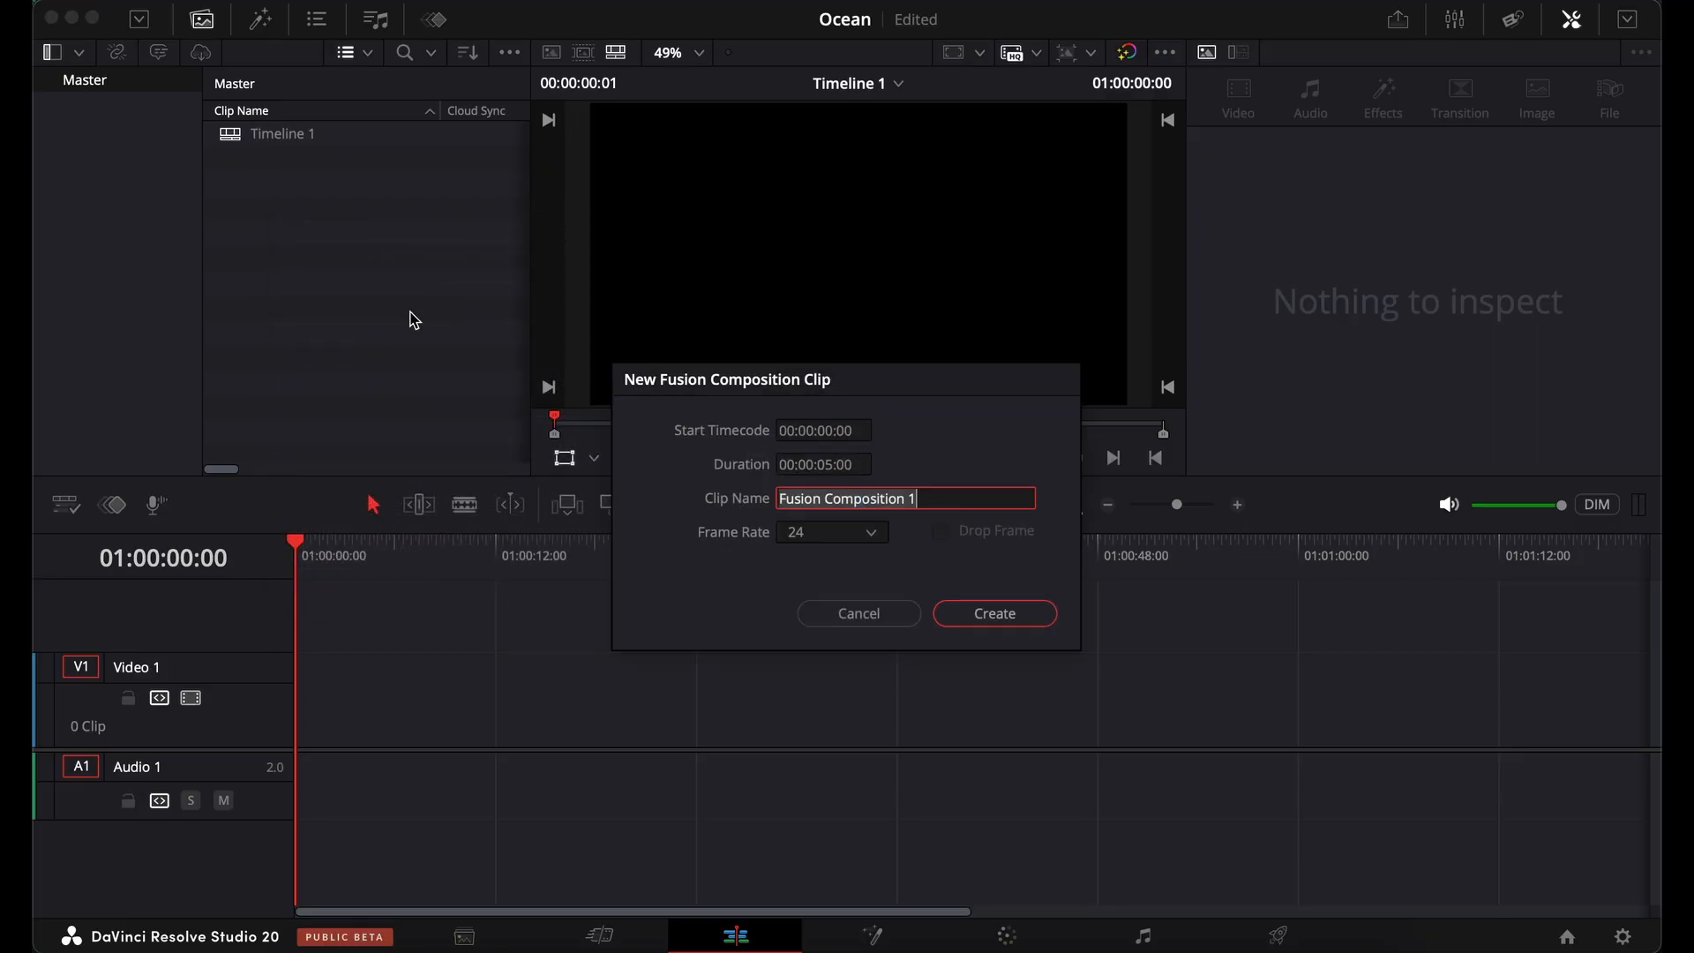
pyautogui.click(994, 614)
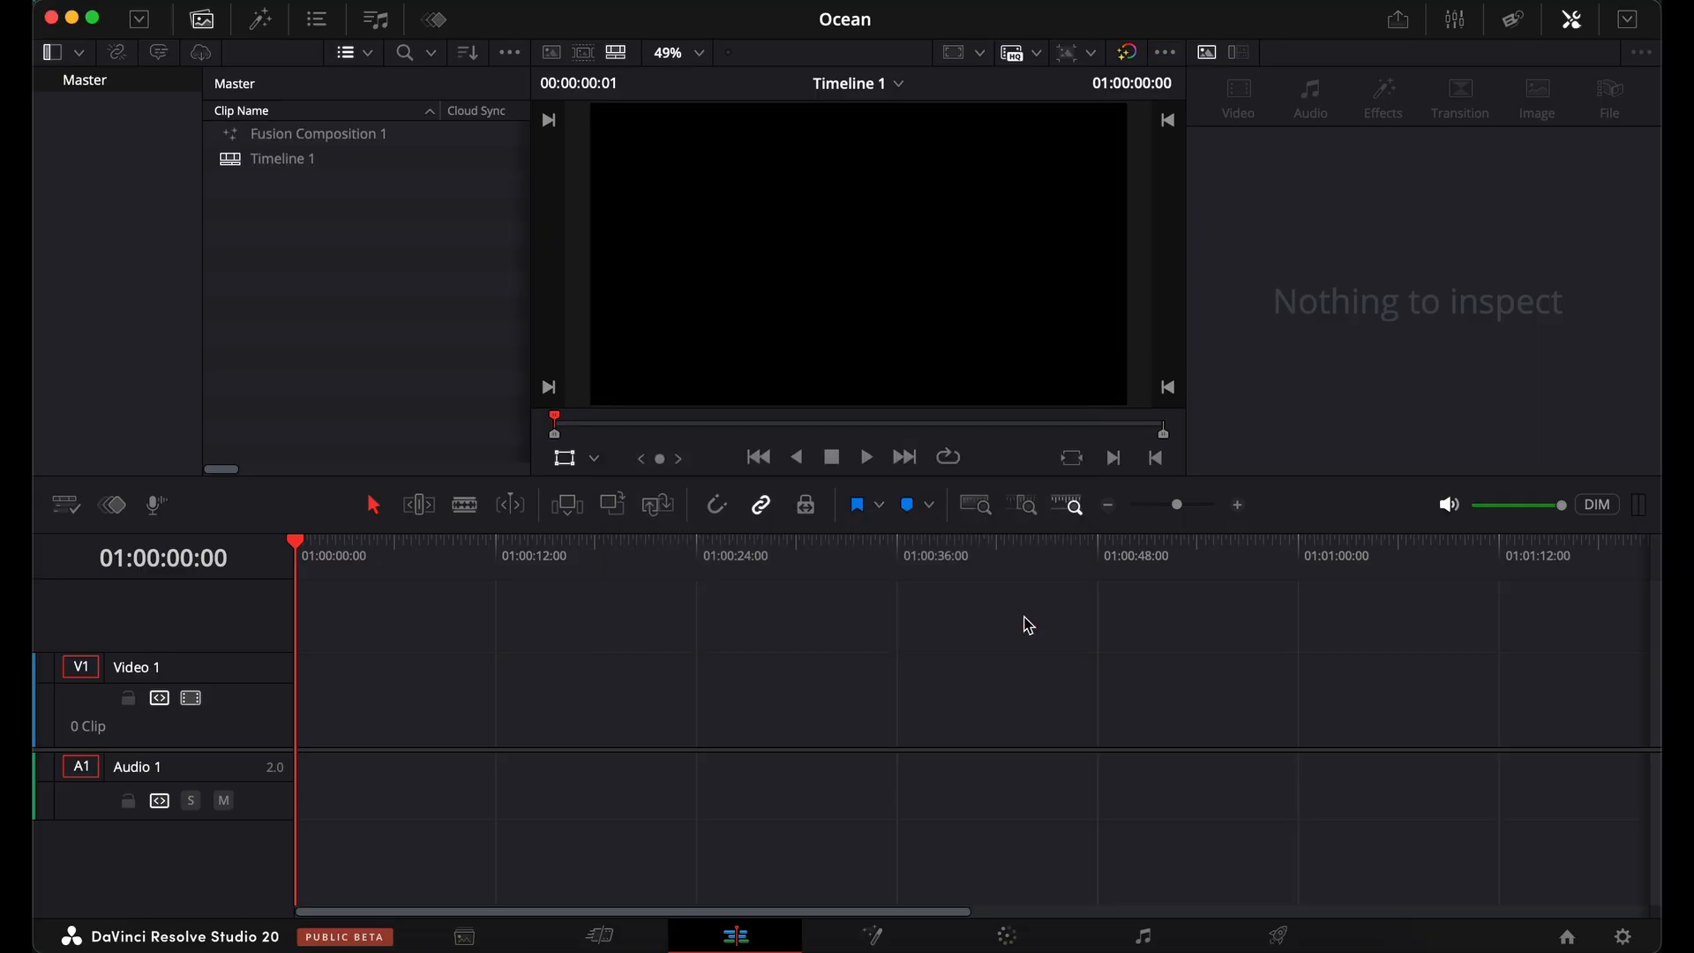
# Place the Fusion composition on Video 1 at about 36 seconds long, open it on the Fusion page, and move MediaOut1 away to free space.
pyautogui.moveTo(352, 141); pyautogui.dragTo(898, 719)
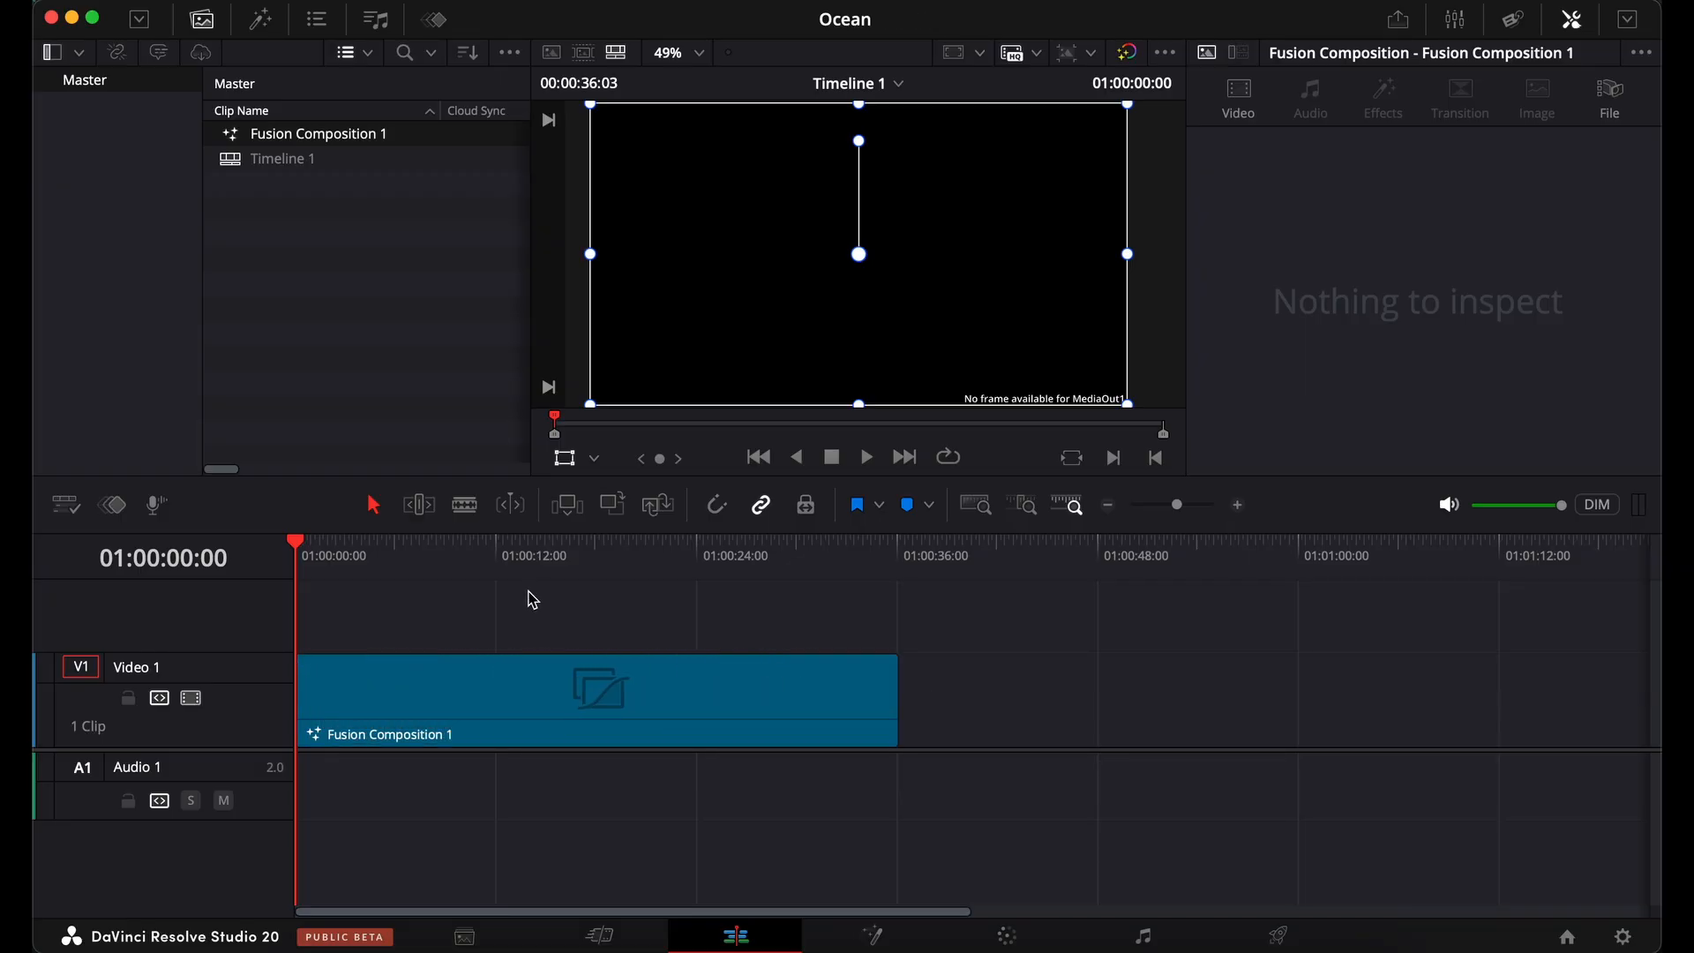
pyautogui.click(550, 554)
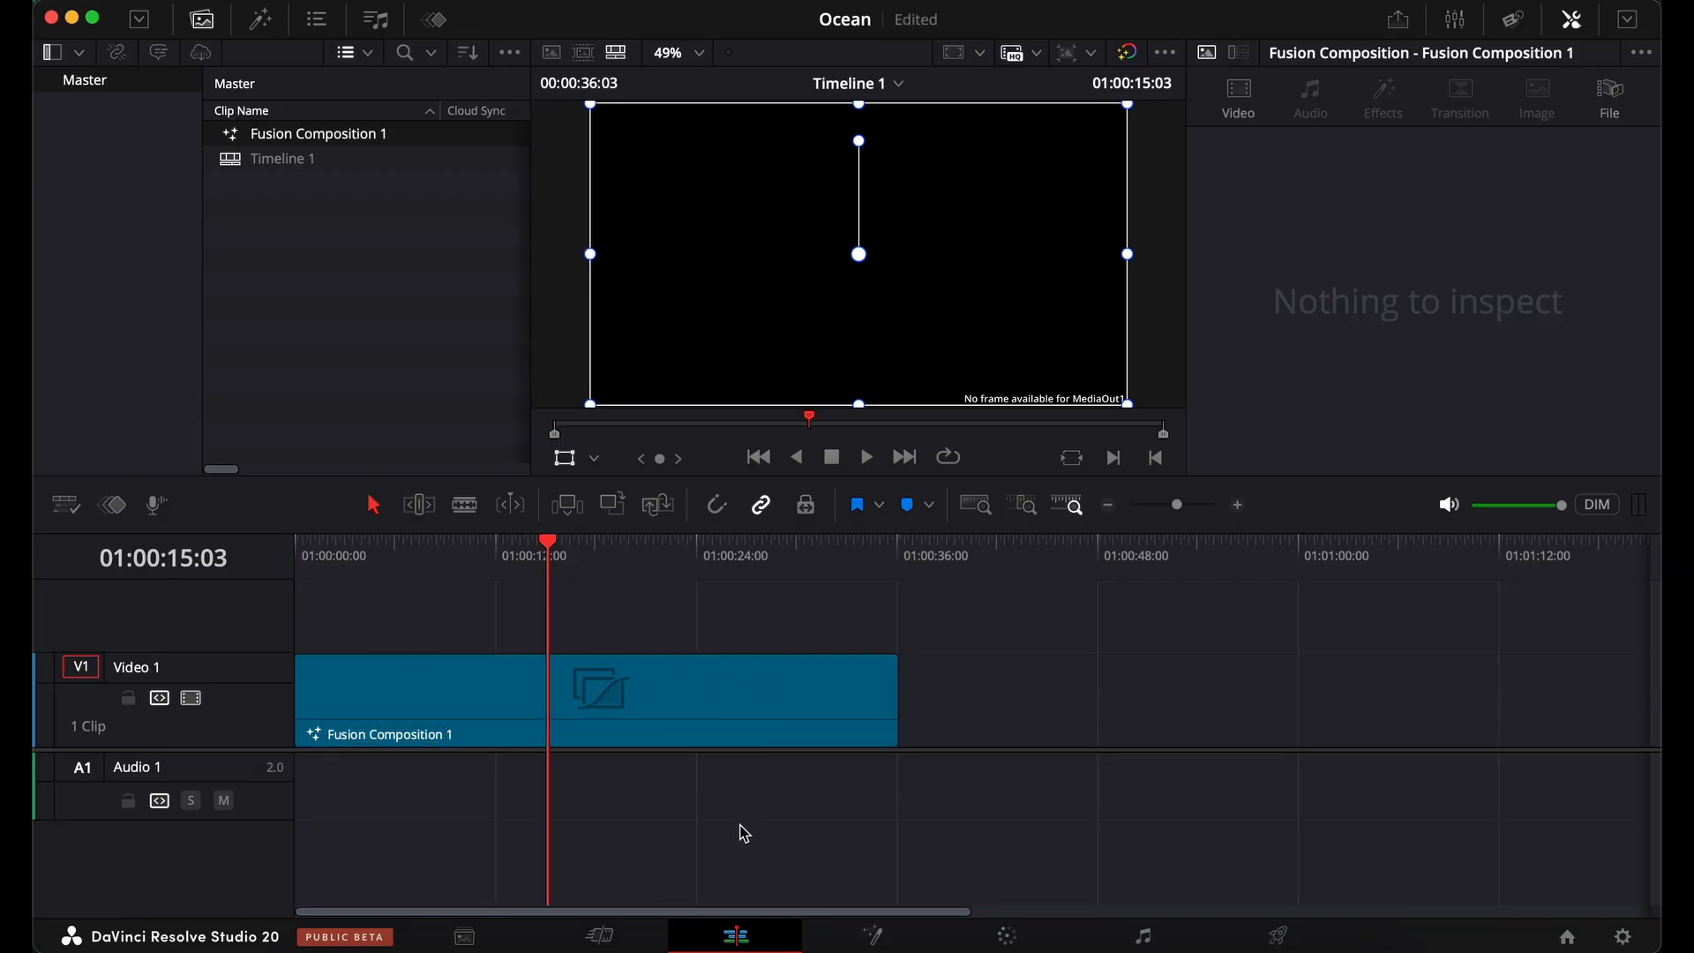
pyautogui.click(747, 728)
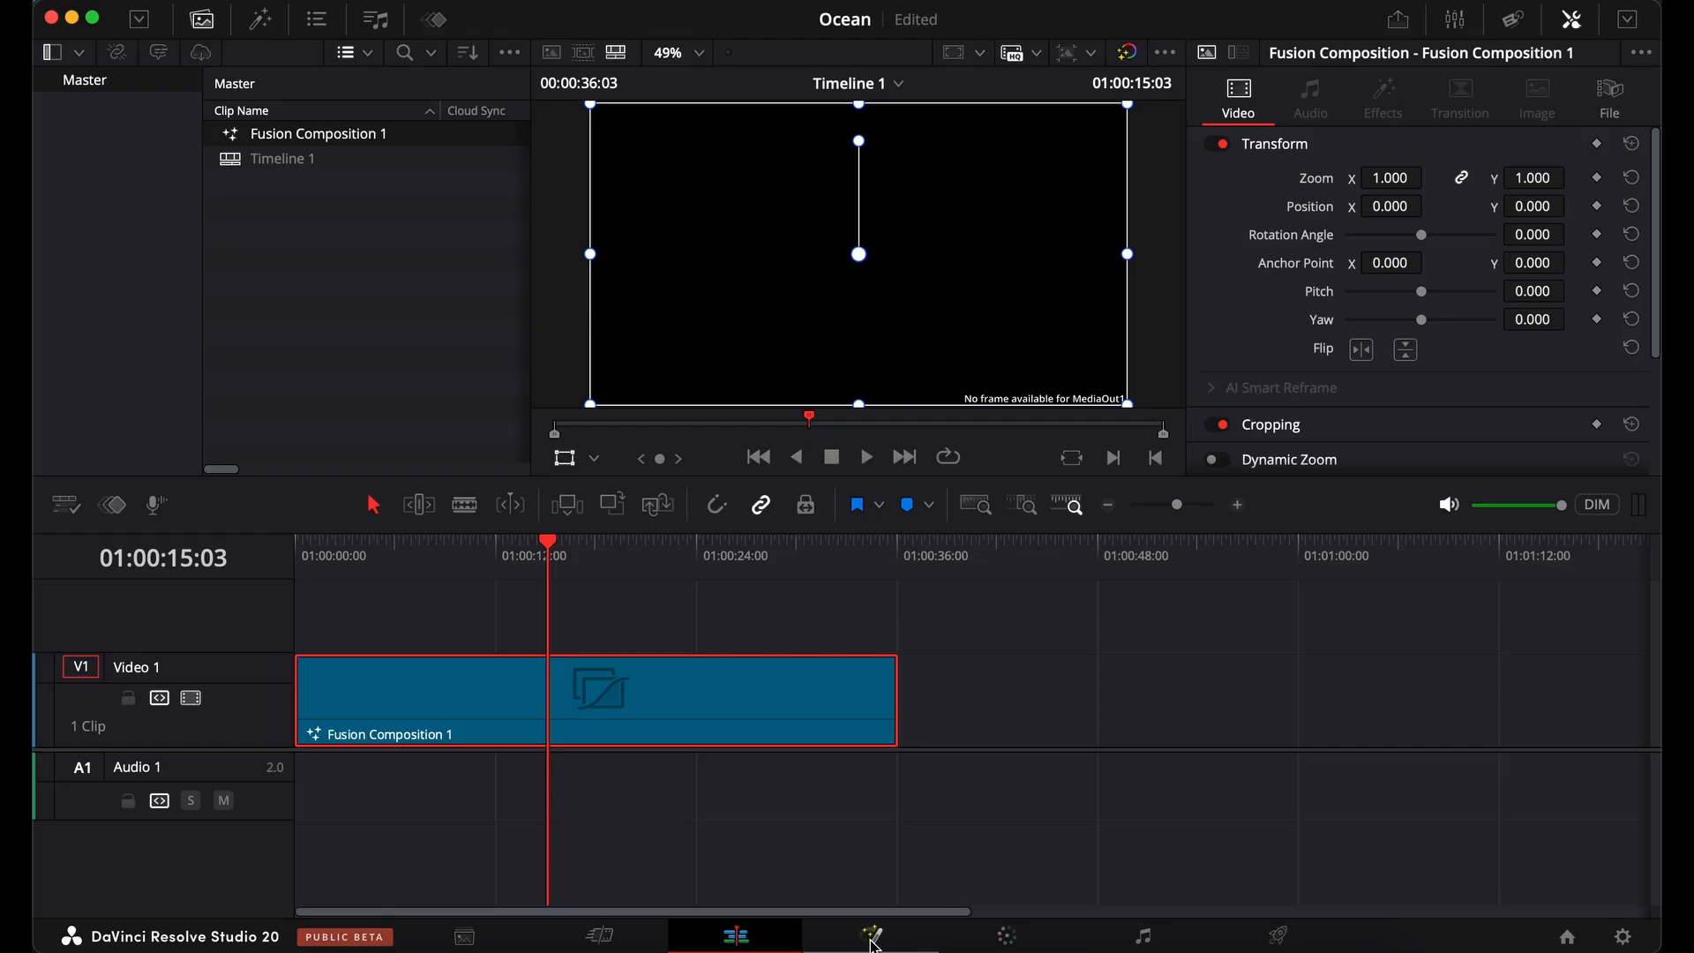
pyautogui.click(874, 939)
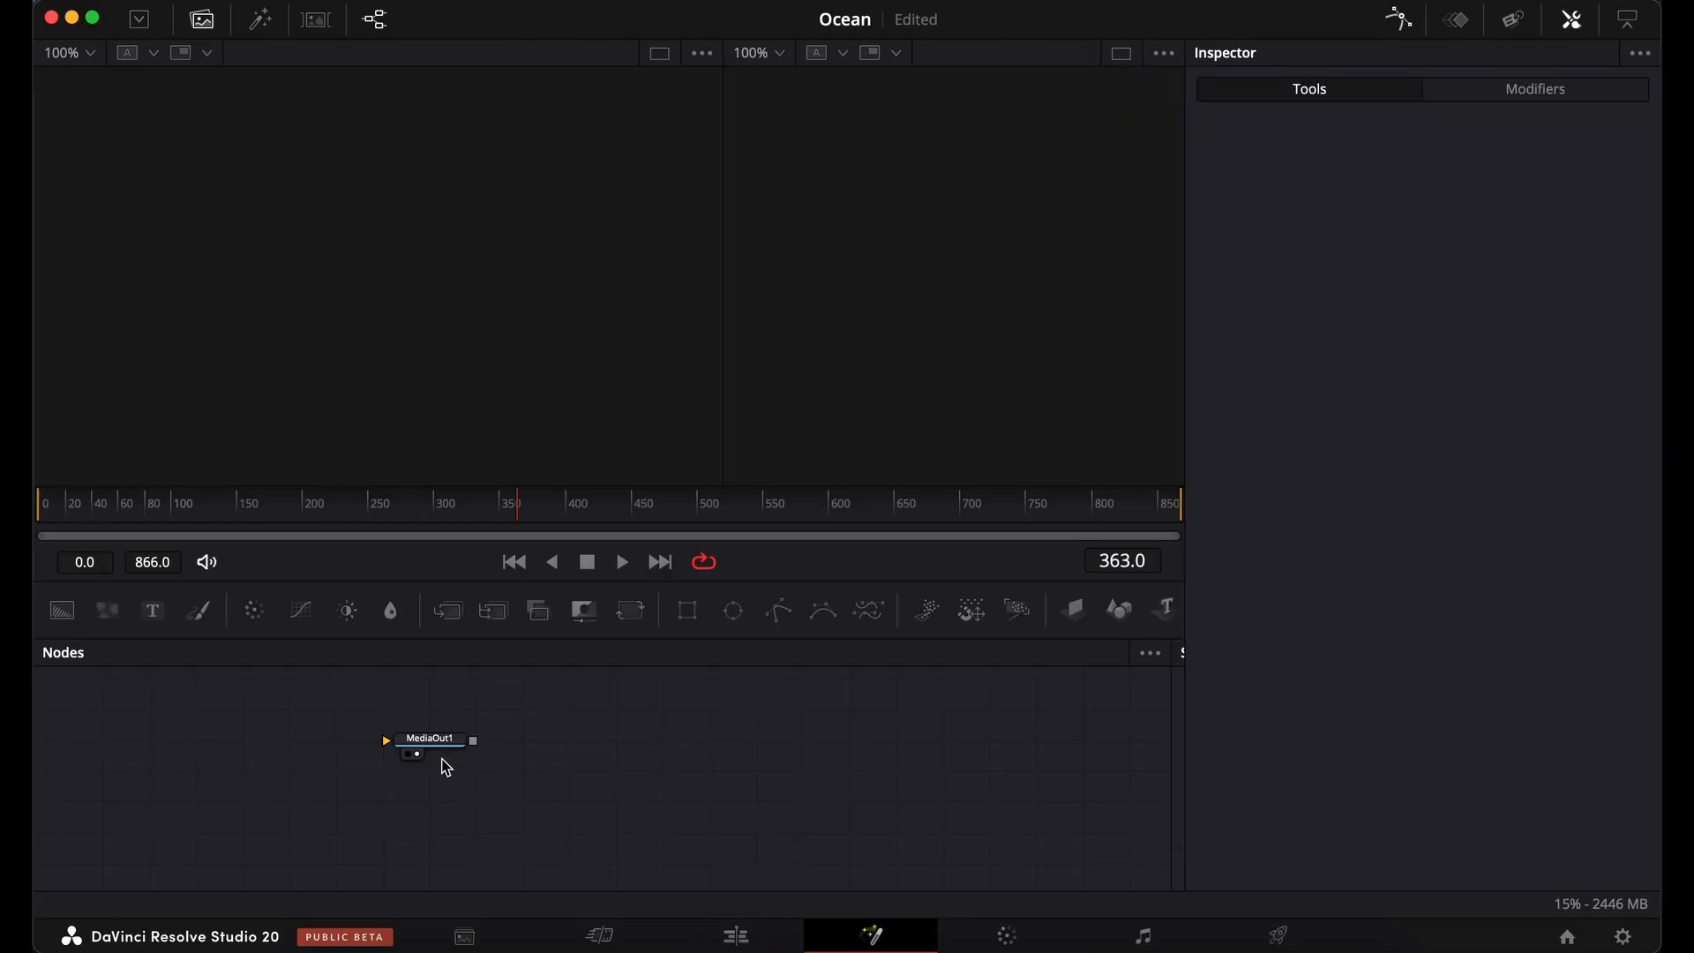
pyautogui.moveTo(438, 755); pyautogui.dragTo(948, 777)
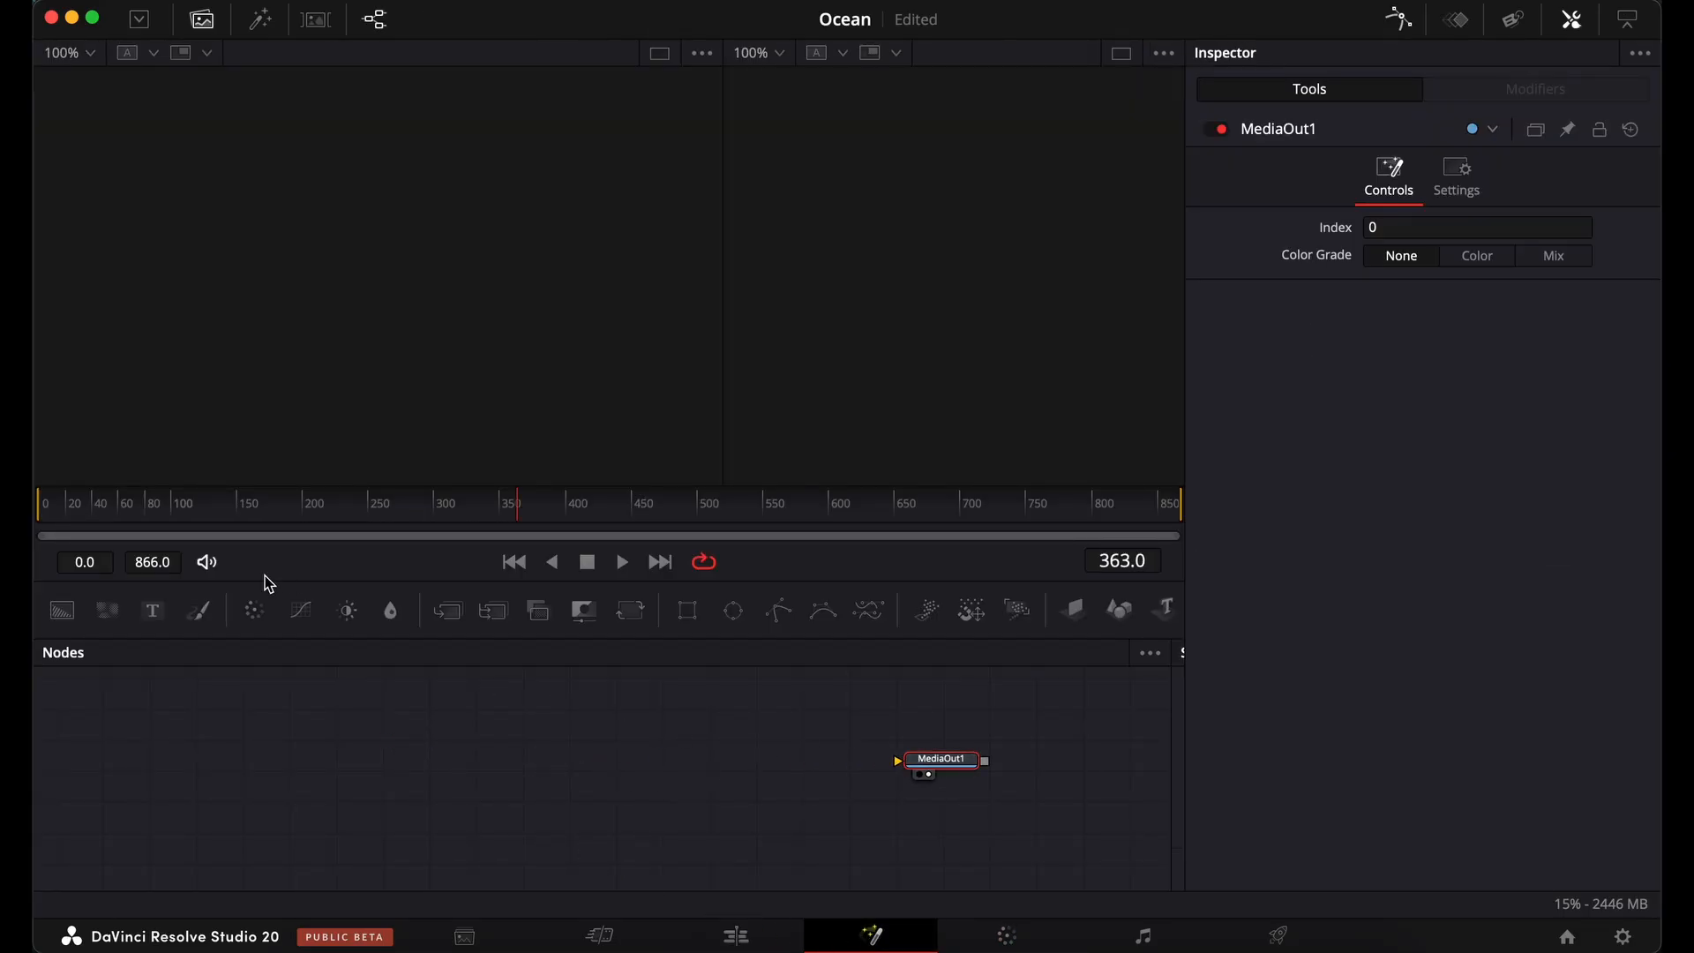
# Add a FastNoise node to the node graph and display it in the first viewer.
pyautogui.click(345, 789)
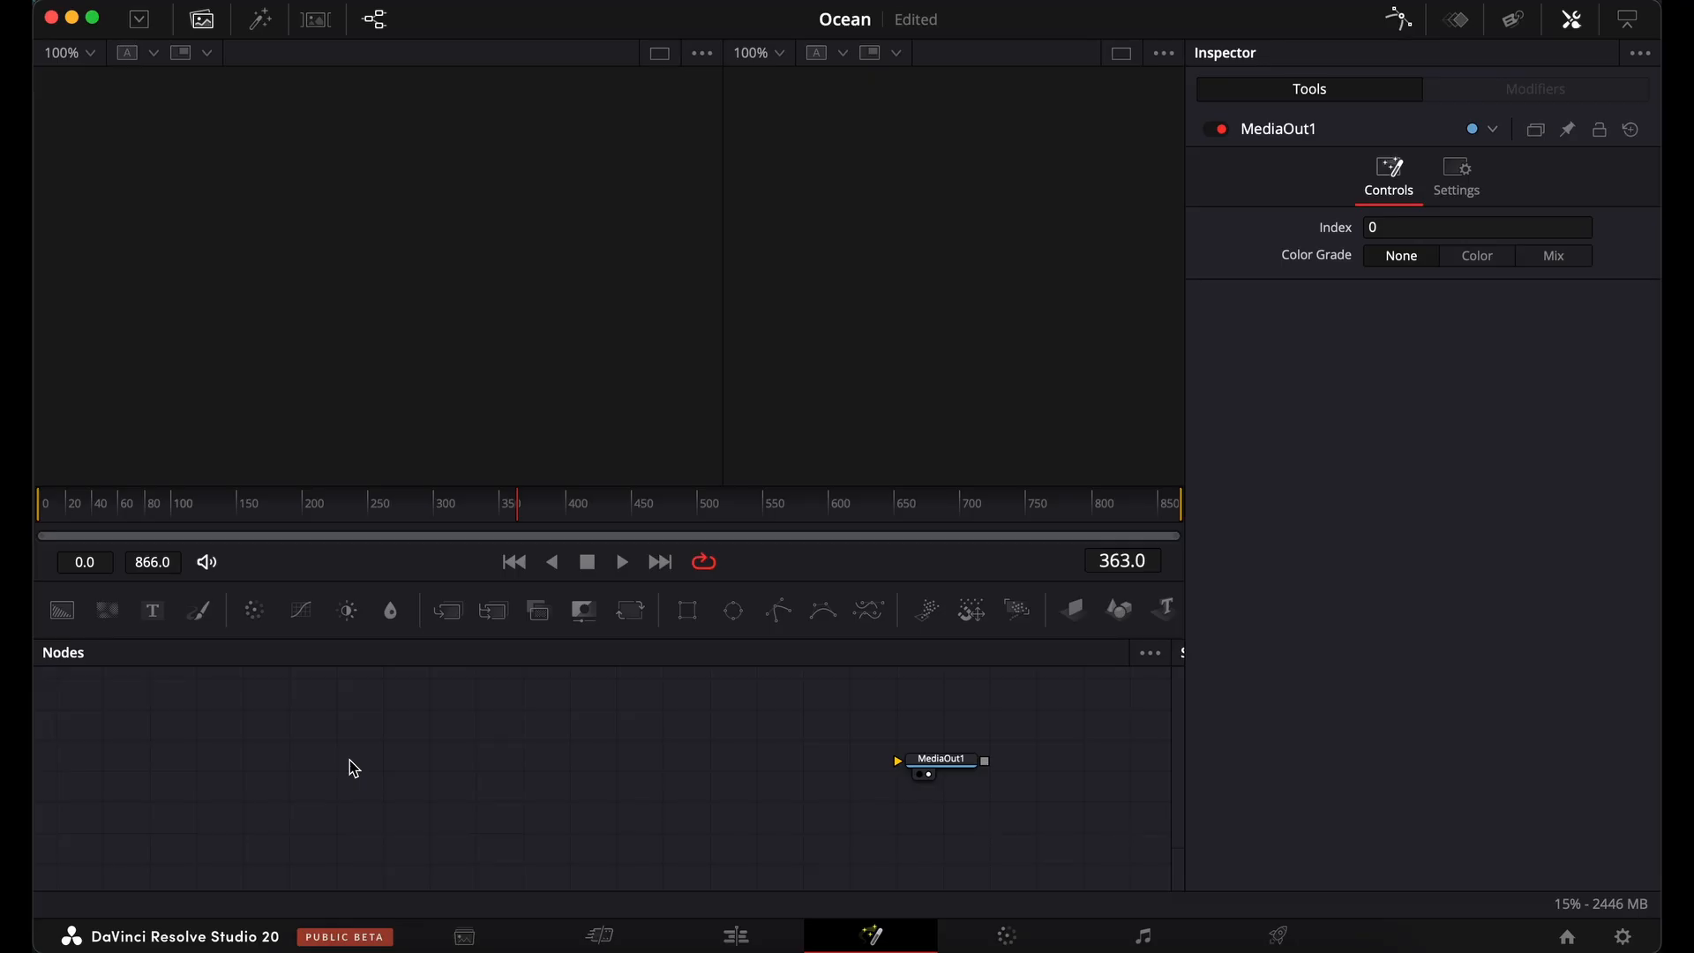
pyautogui.click(382, 782)
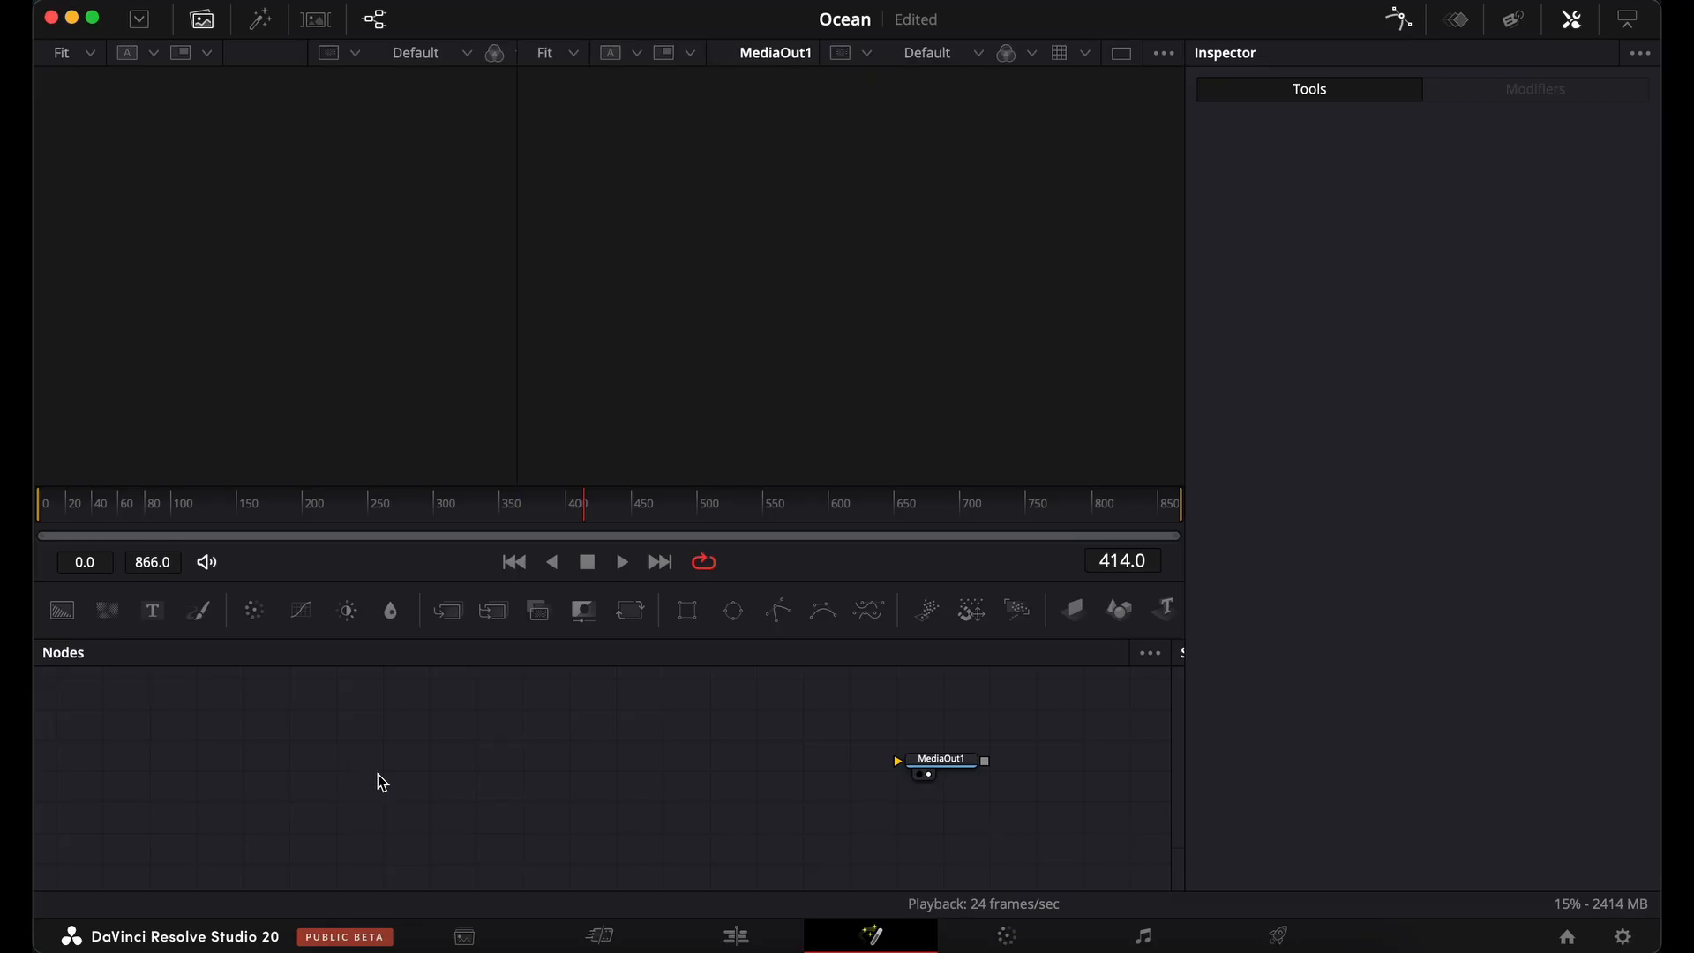
pyautogui.hotkey('shift', 'space')
pyautogui.write('Fas')
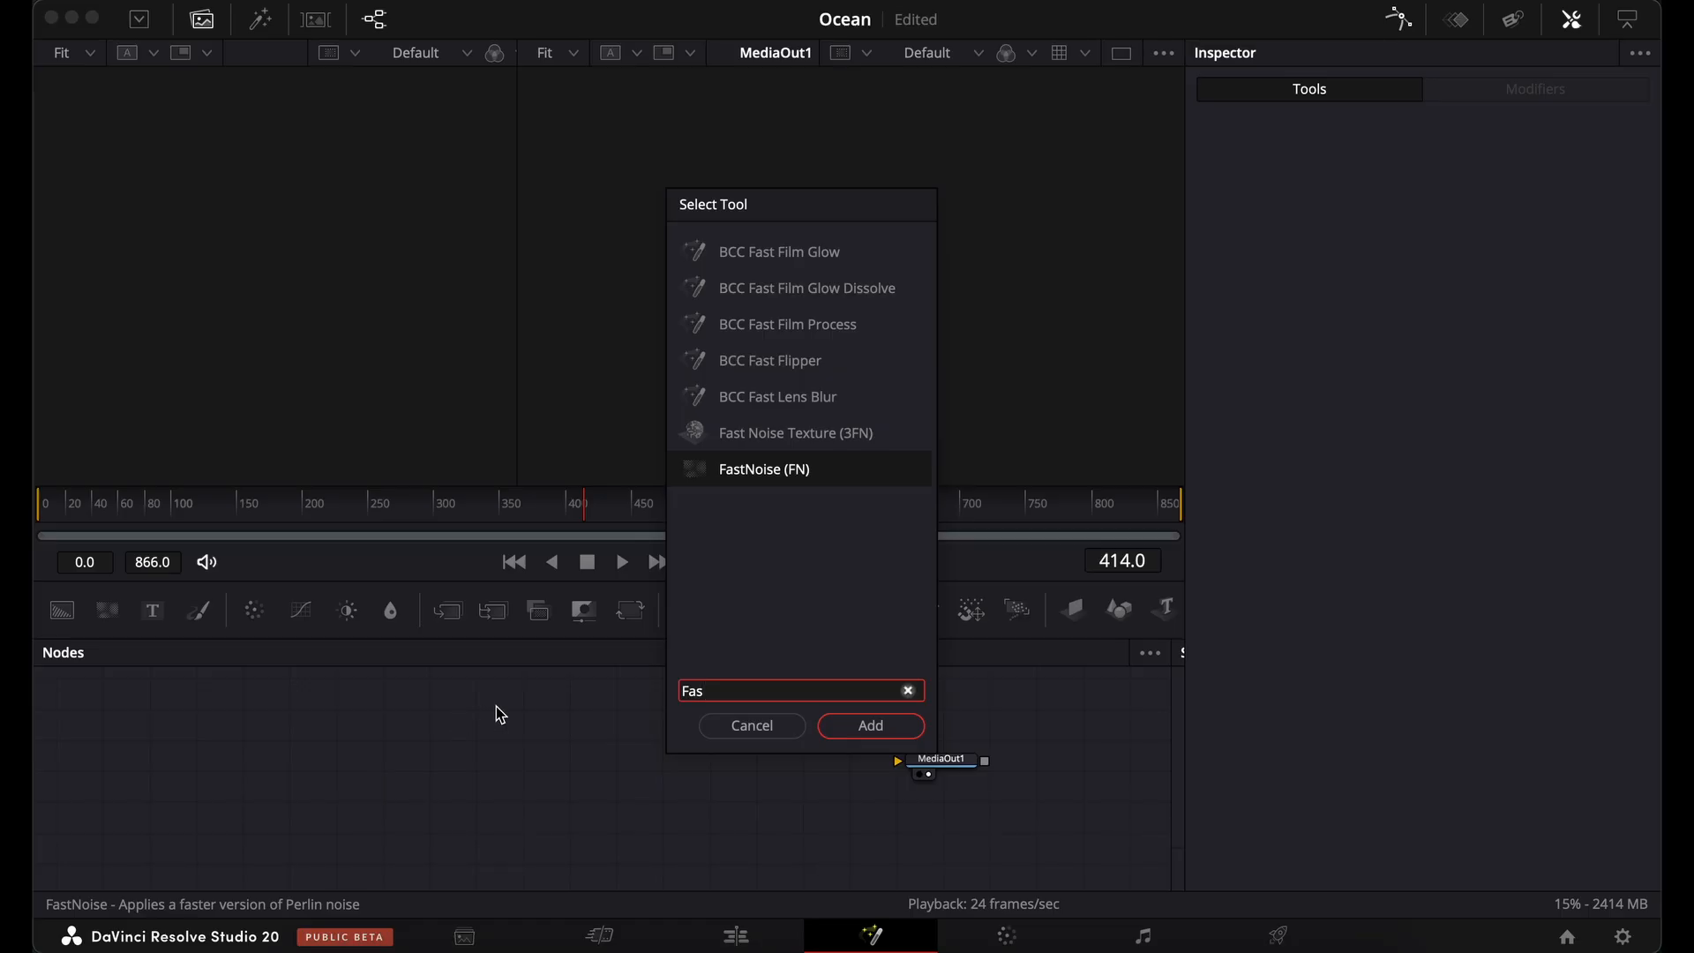
pyautogui.write('t')
pyautogui.click(889, 727)
pyautogui.moveTo(390, 774); pyautogui.dragTo(340, 276)
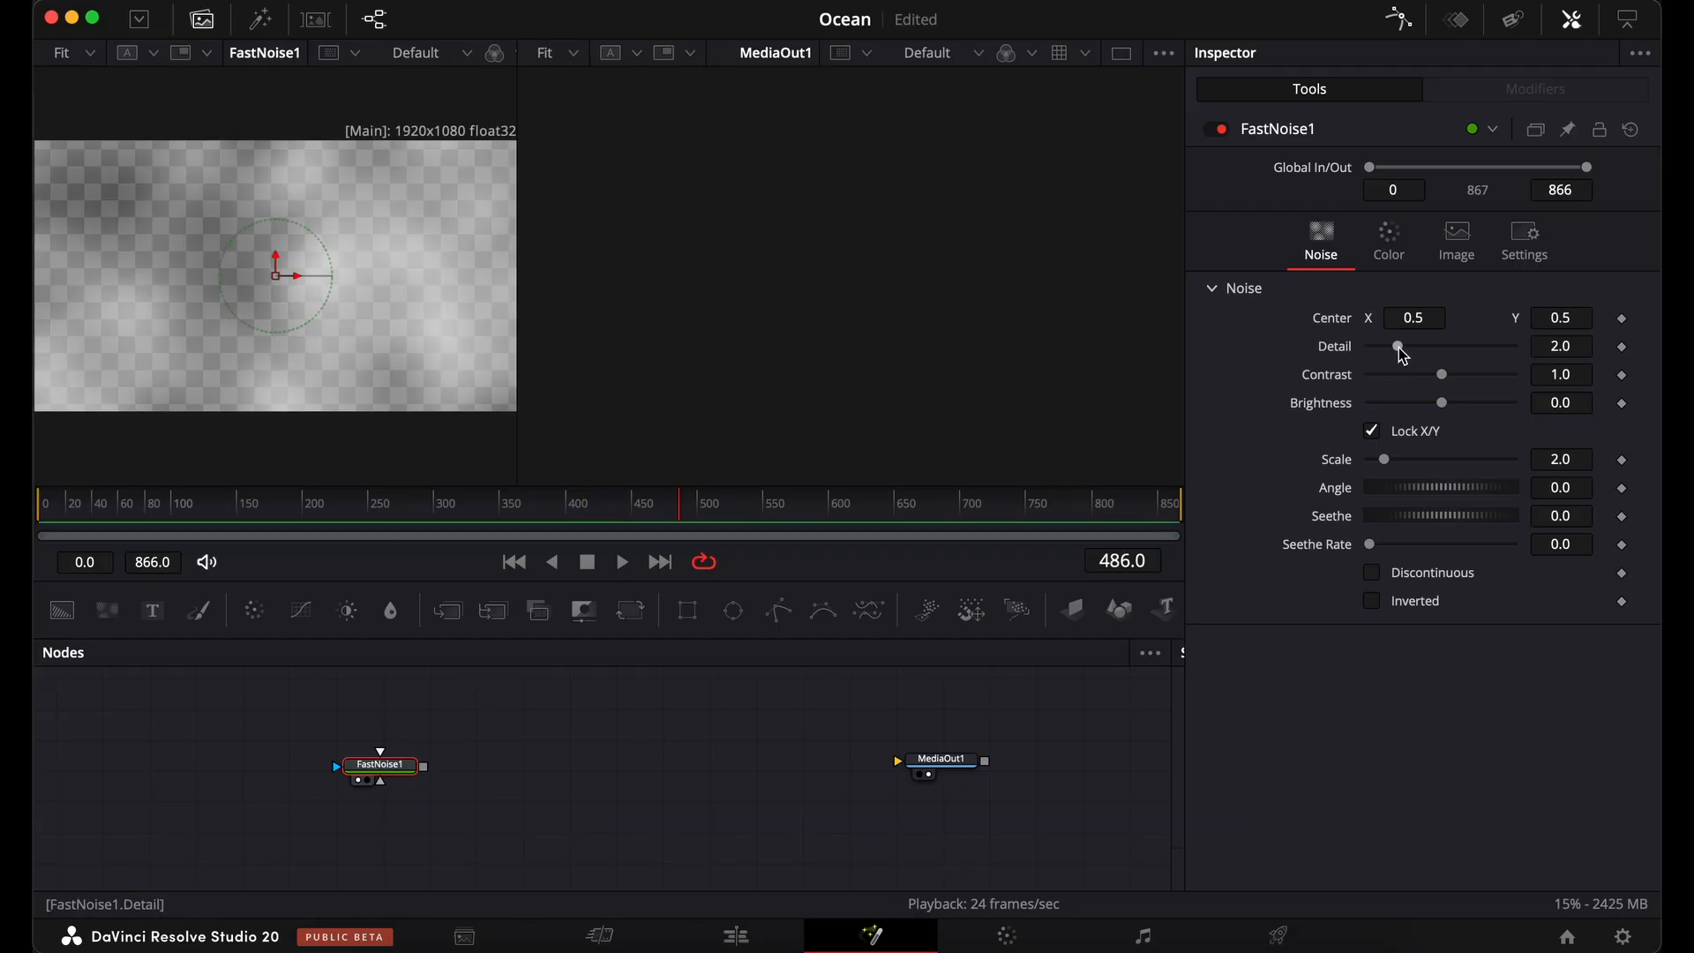
# Set the FastNoise detail to 10.0, contrast to 5.0 and brightness to -1.0.
pyautogui.moveTo(1402, 355); pyautogui.dragTo(1551, 362)
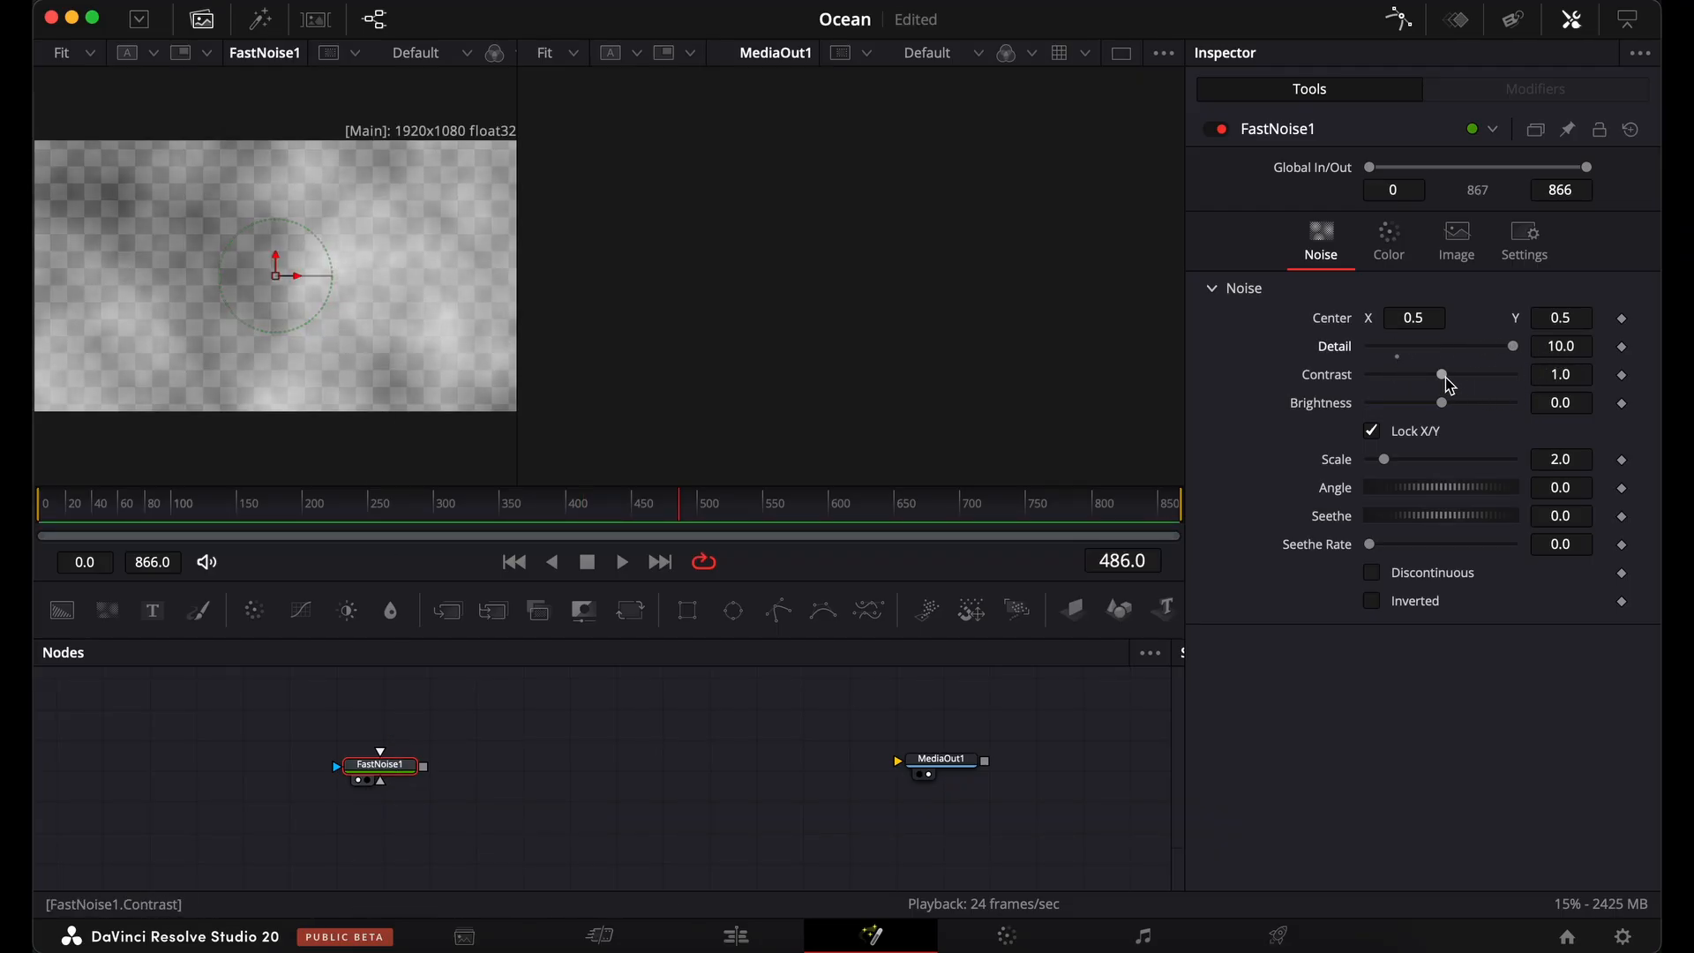
pyautogui.moveTo(1443, 377); pyautogui.dragTo(1585, 386)
pyautogui.moveTo(1438, 404); pyautogui.dragTo(1254, 402)
# Unlock the FastNoise X/Y scale, then set Y Scale to 20.0 and X Scale to 2.74.
pyautogui.click(1371, 431)
pyautogui.moveTo(1384, 487); pyautogui.dragTo(1652, 502)
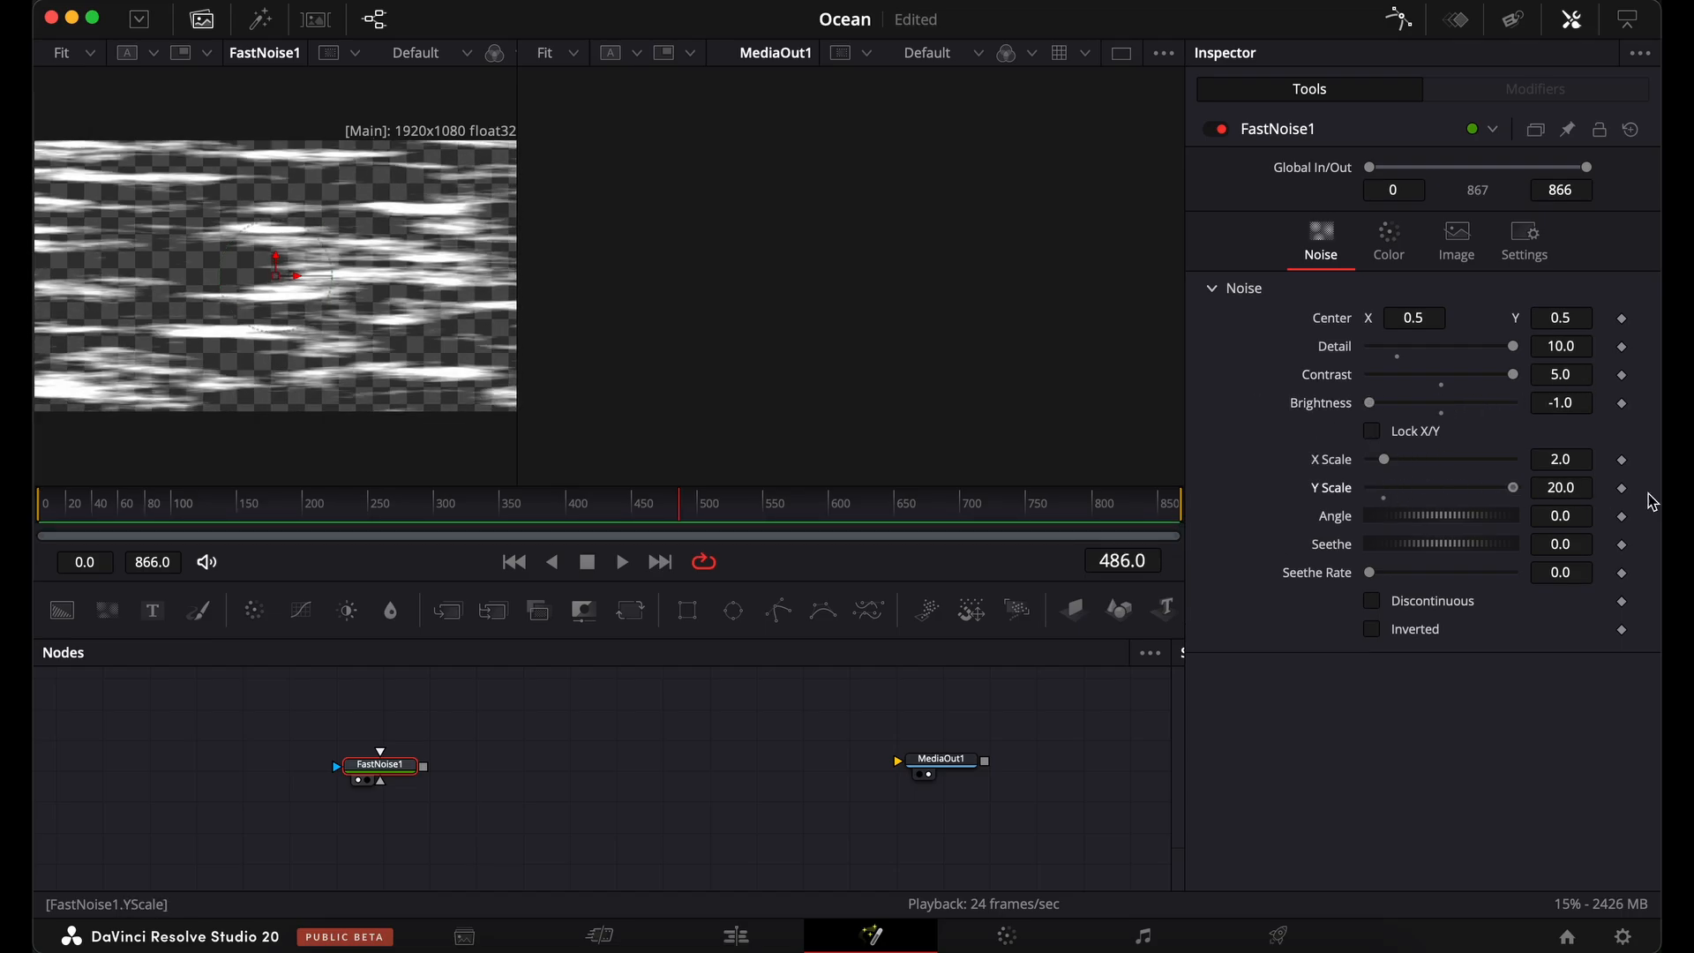
pyautogui.moveTo(1386, 459); pyautogui.dragTo(1396, 466)
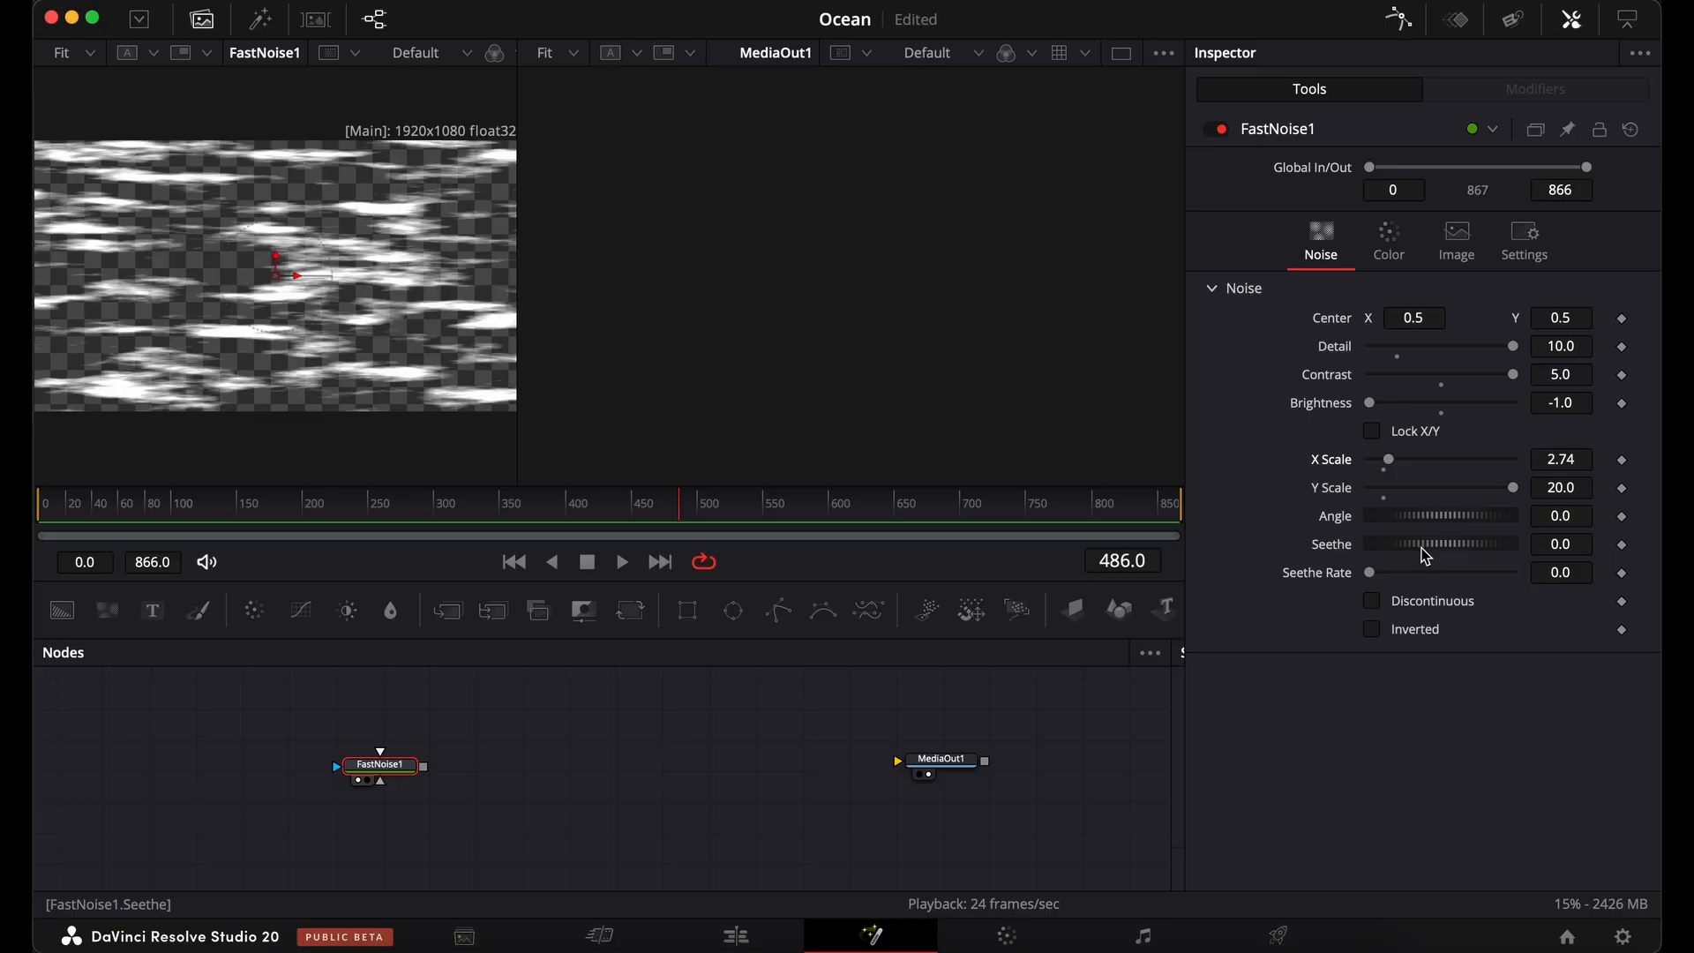
# Set the FastNoise Seethe to -0.007 and Seethe Rate to 0.055, and make Color 1 fully opaque black.
pyautogui.moveTo(1426, 544); pyautogui.dragTo(1386, 579)
pyautogui.click(1388, 261)
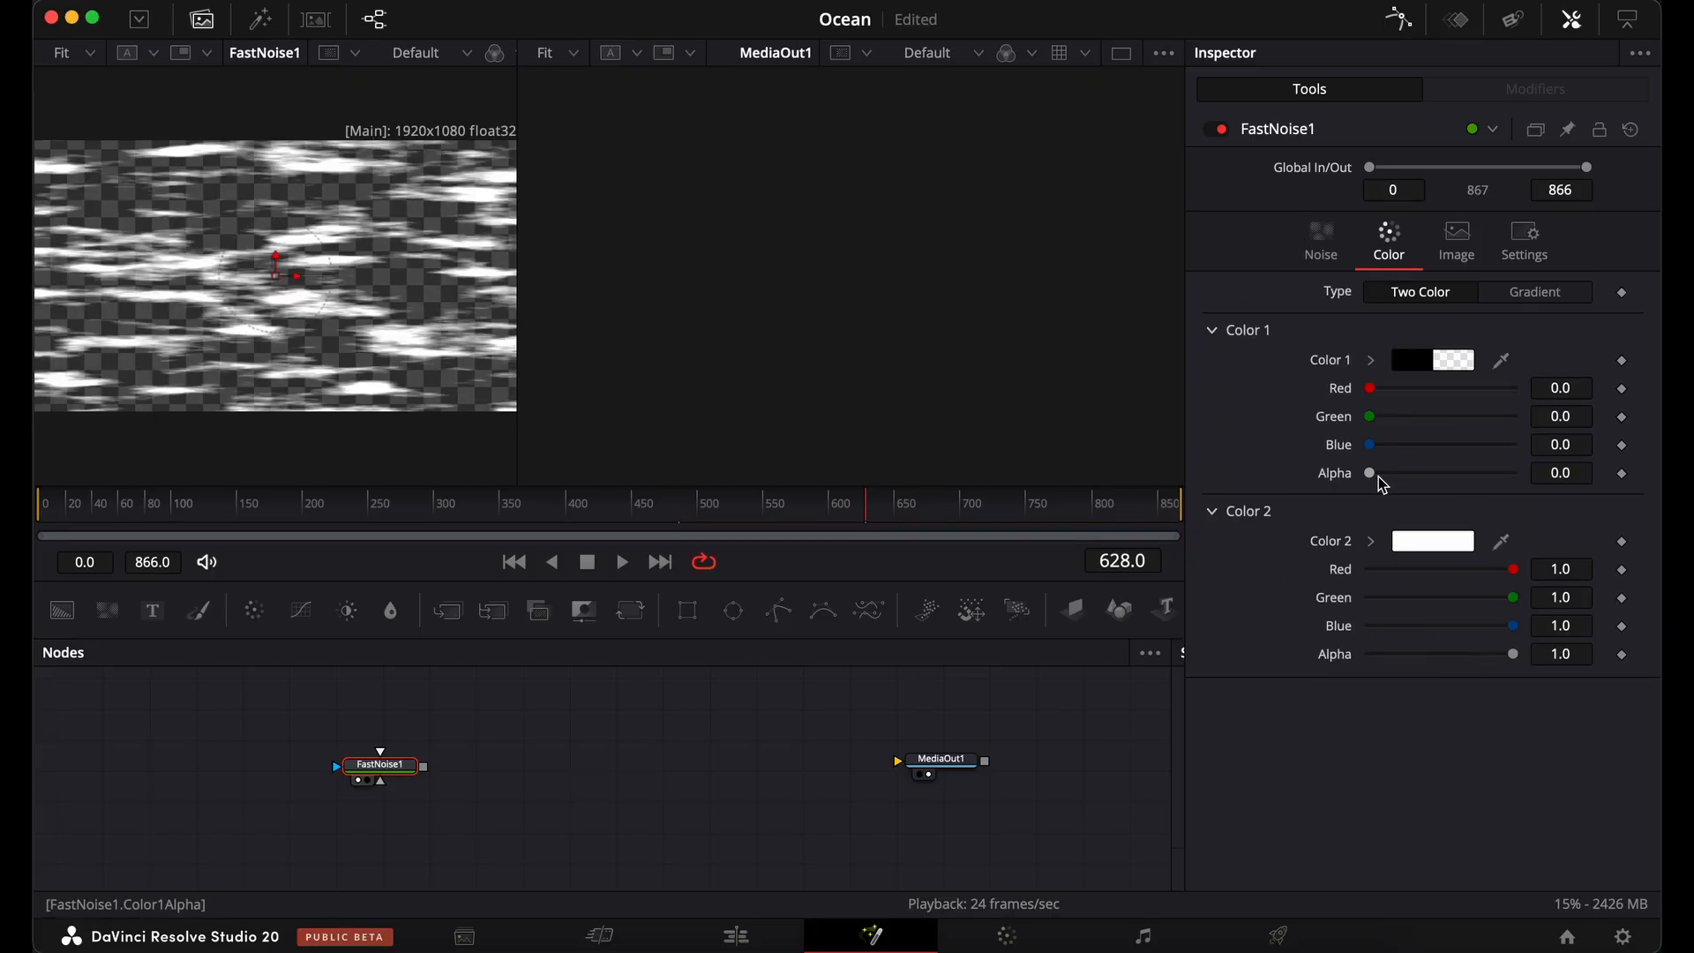
pyautogui.moveTo(1374, 474); pyautogui.dragTo(1552, 476)
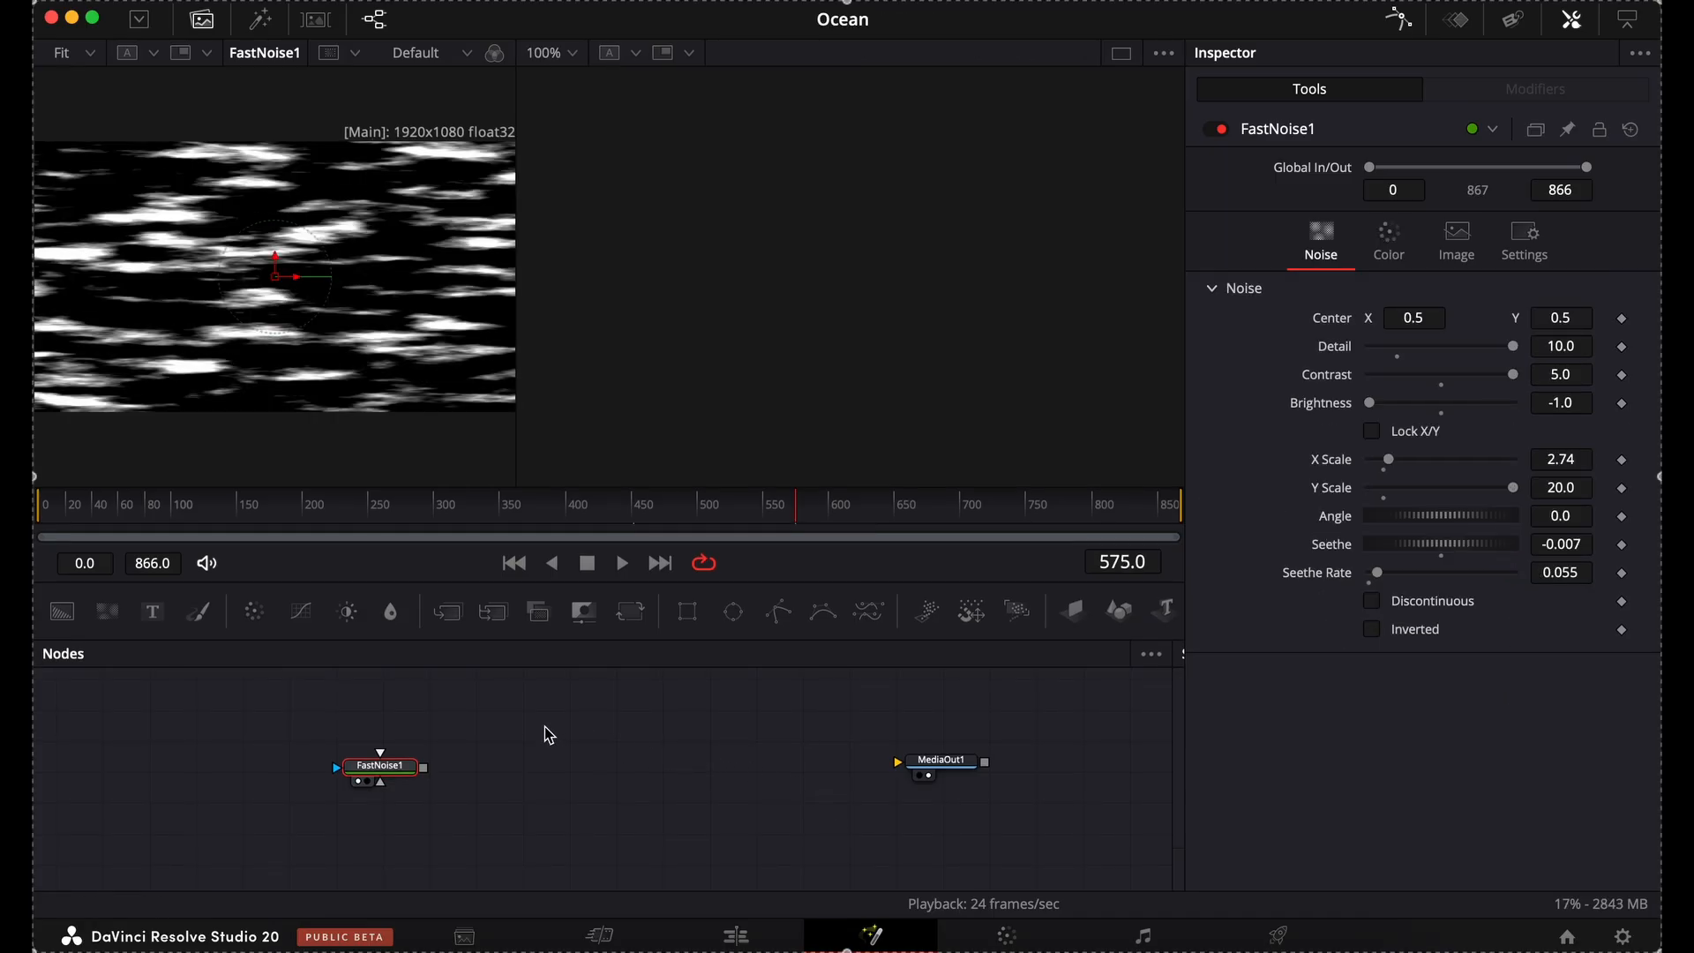
# Add a CookTorrance material node and position it beside the FastNoise node.
pyautogui.click(554, 766)
pyautogui.hotkey('shift', 'space')
pyautogui.write('Fast')
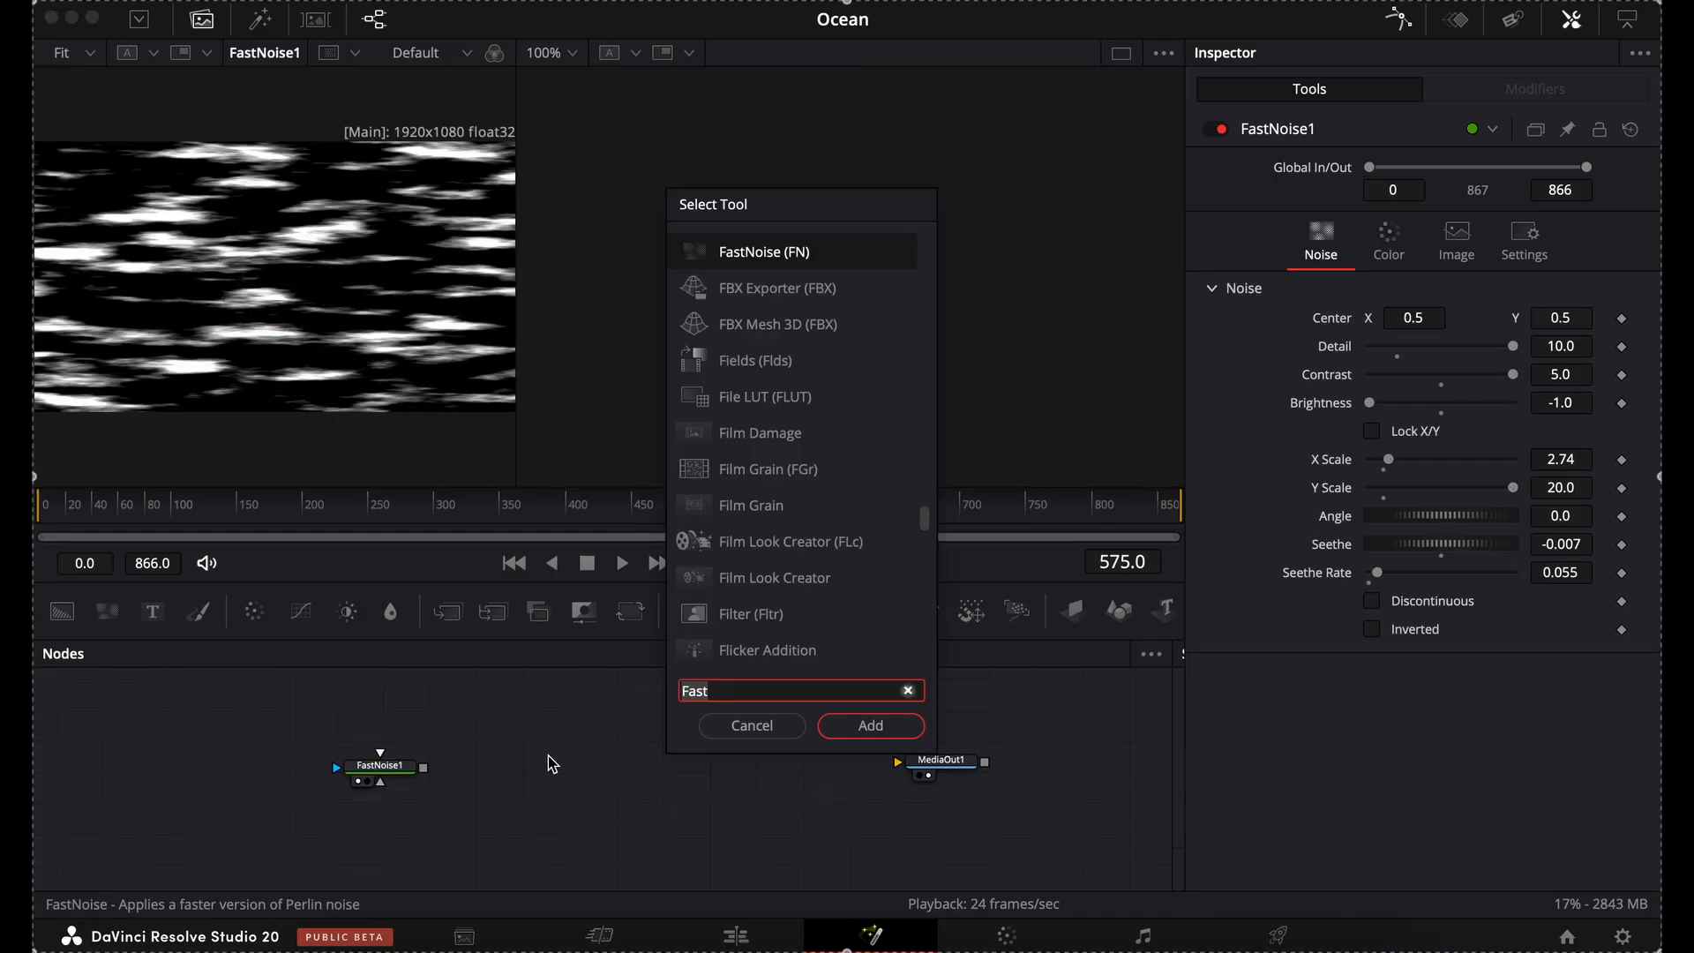
pyautogui.press('BackSpace')
pyautogui.press('BackSpace')
pyautogui.press('BackSpace')
pyautogui.press('BackSpace')
pyautogui.write('Coo')
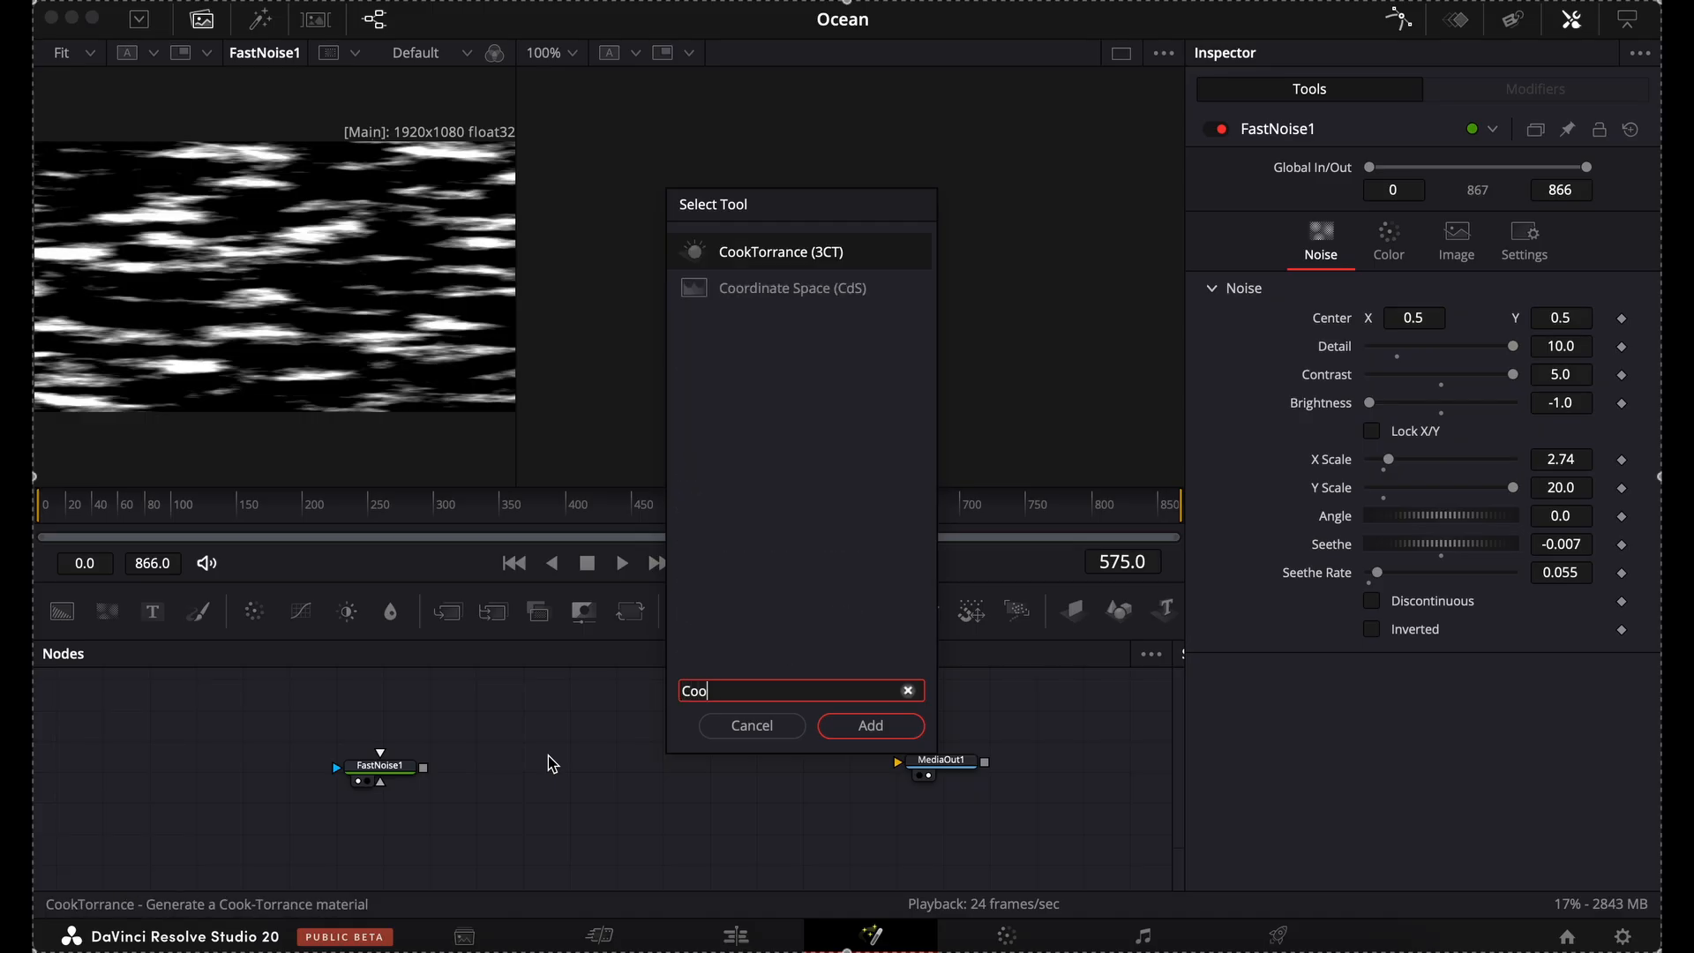
pyautogui.press('Down')
pyautogui.press('Up')
pyautogui.press('Return')
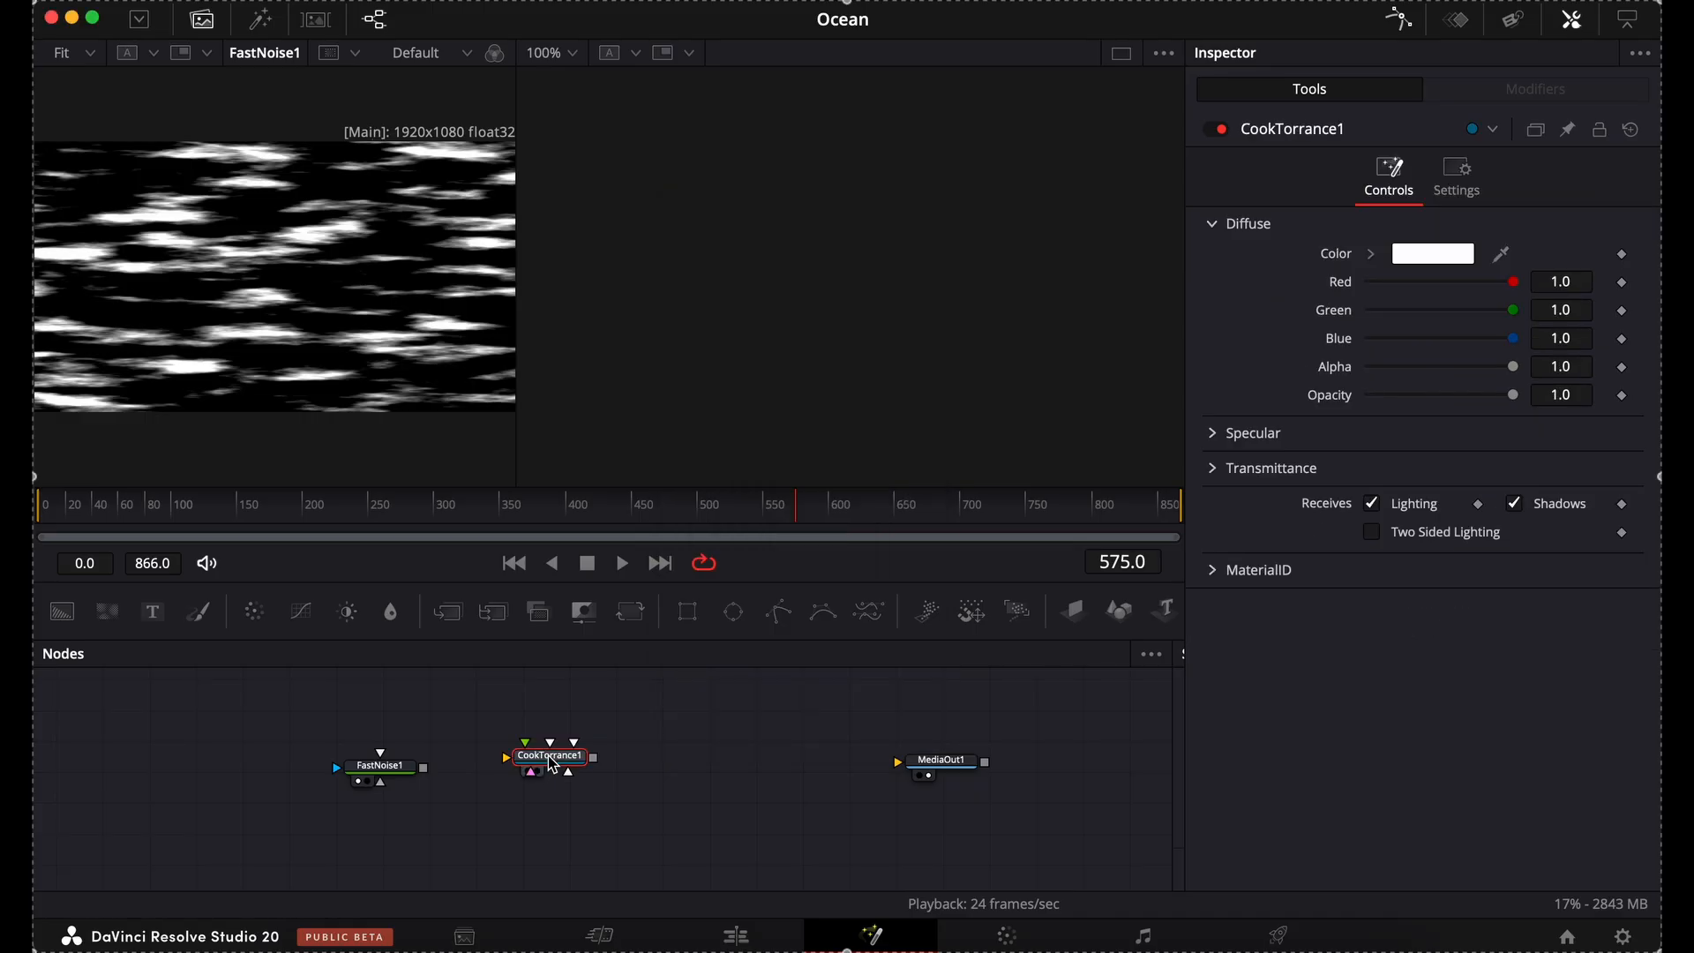
pyautogui.moveTo(553, 764); pyautogui.dragTo(526, 778)
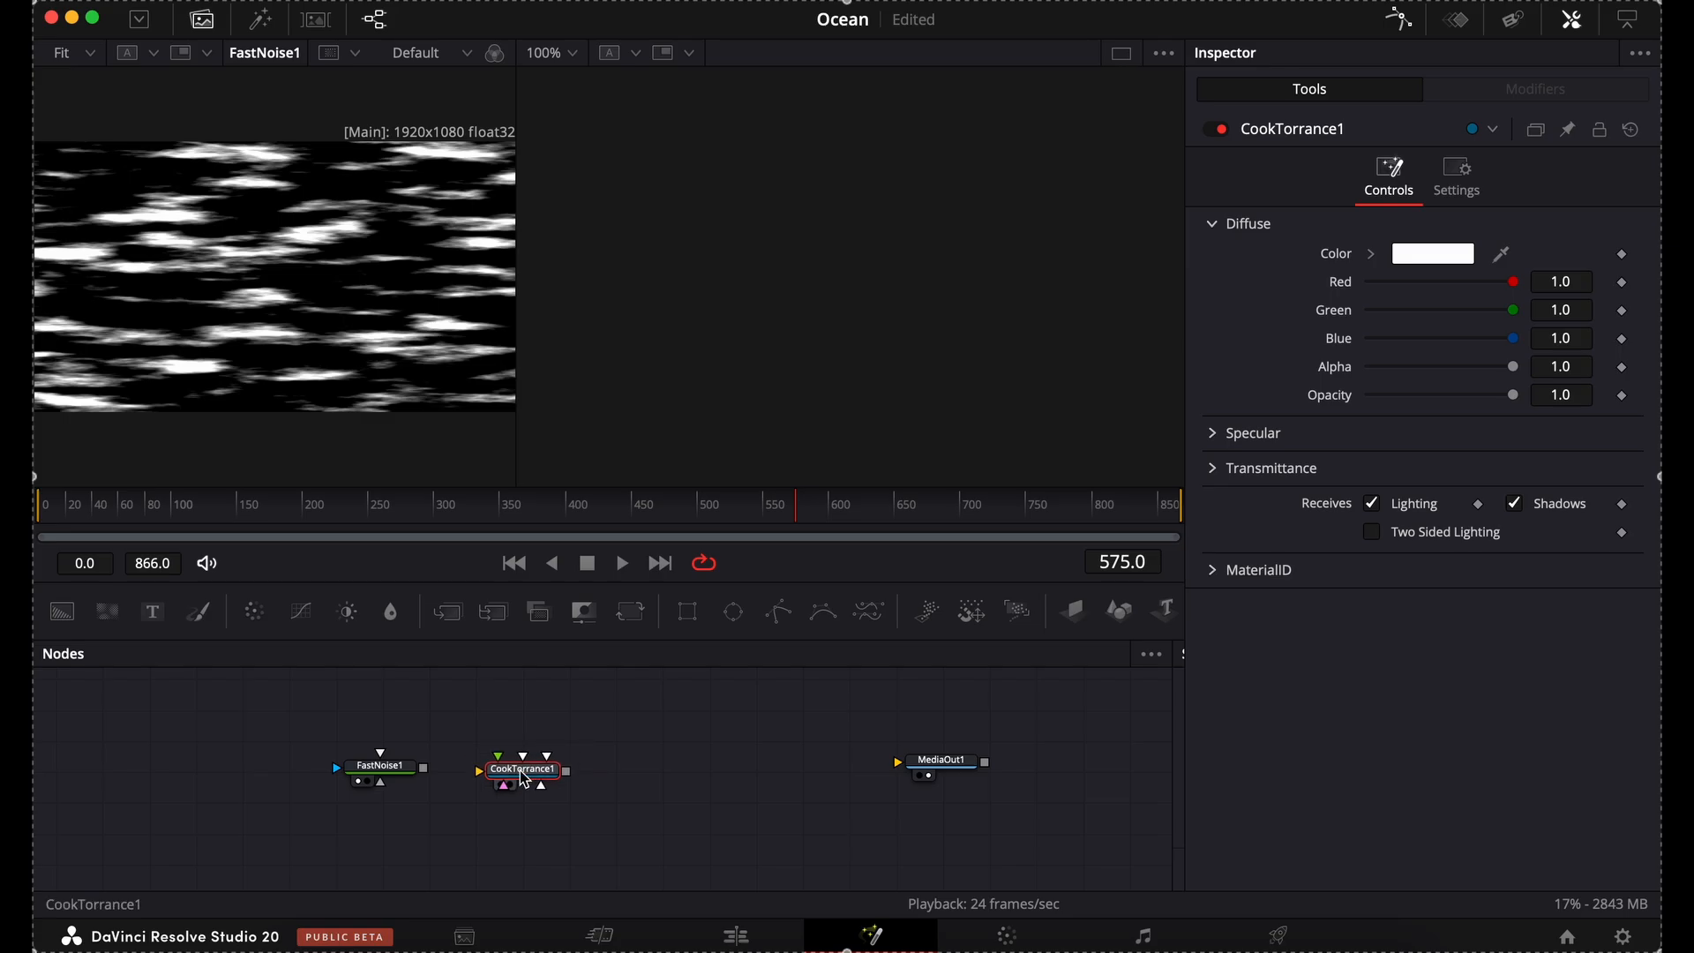
# Connect FastNoise to the CookTorrance node as its Diffuse Color Material and display the material in the first viewer.
pyautogui.moveTo(426, 776); pyautogui.dragTo(528, 775)
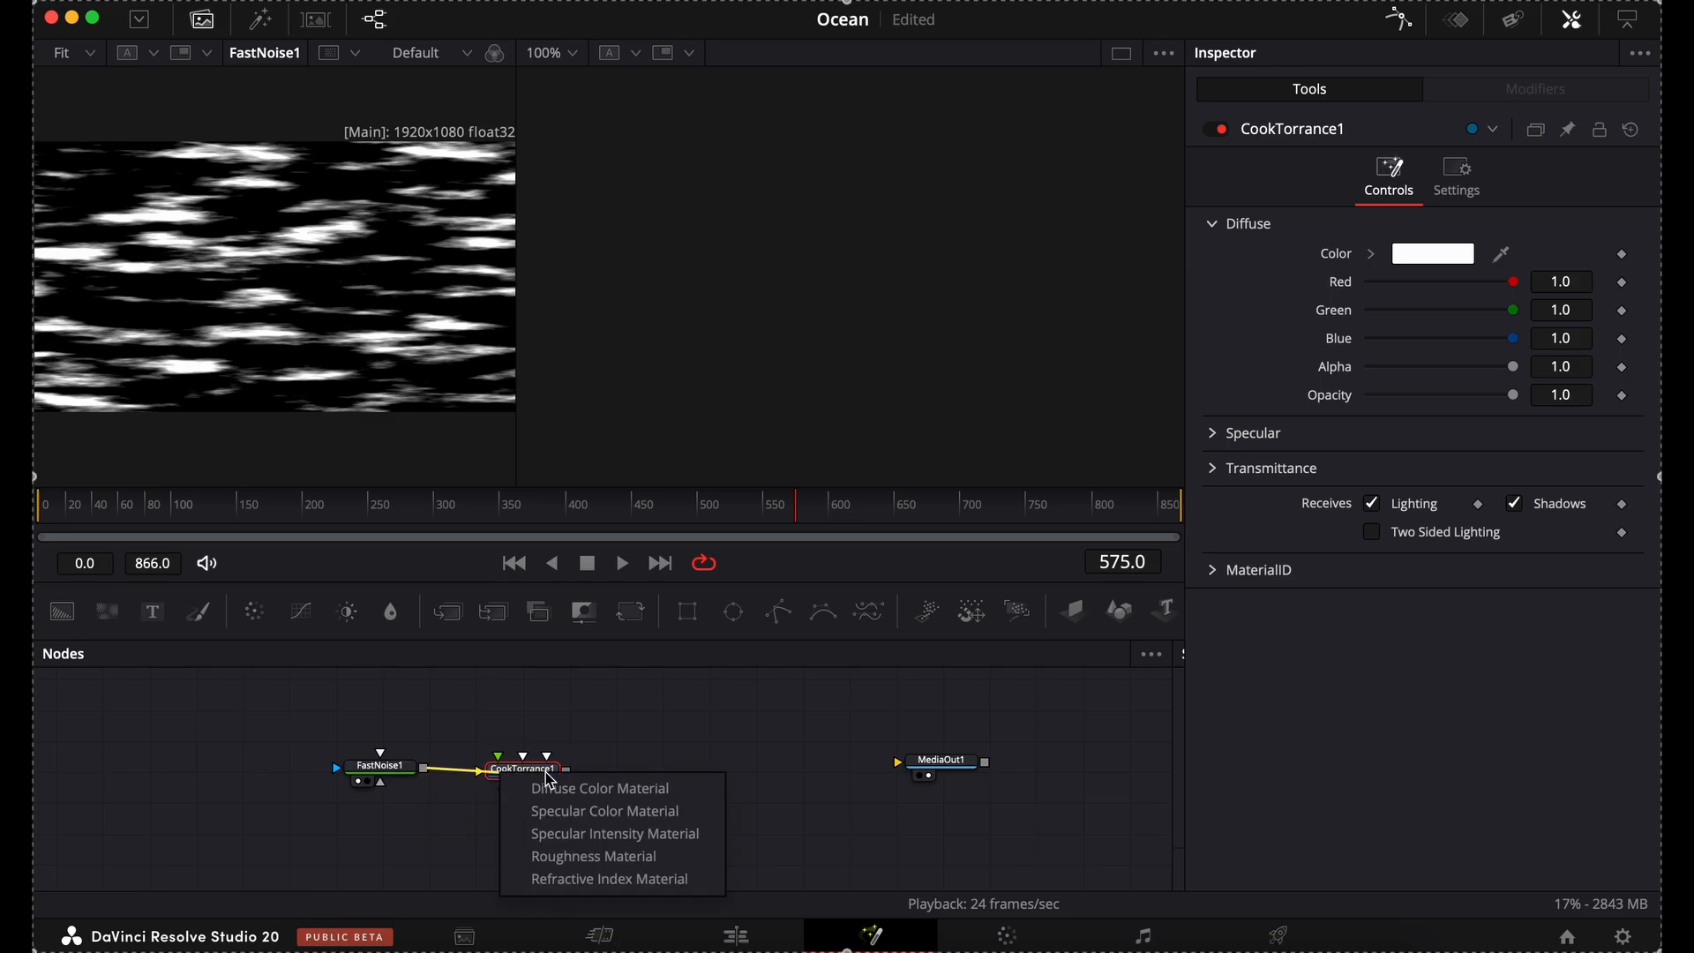
pyautogui.click(606, 797)
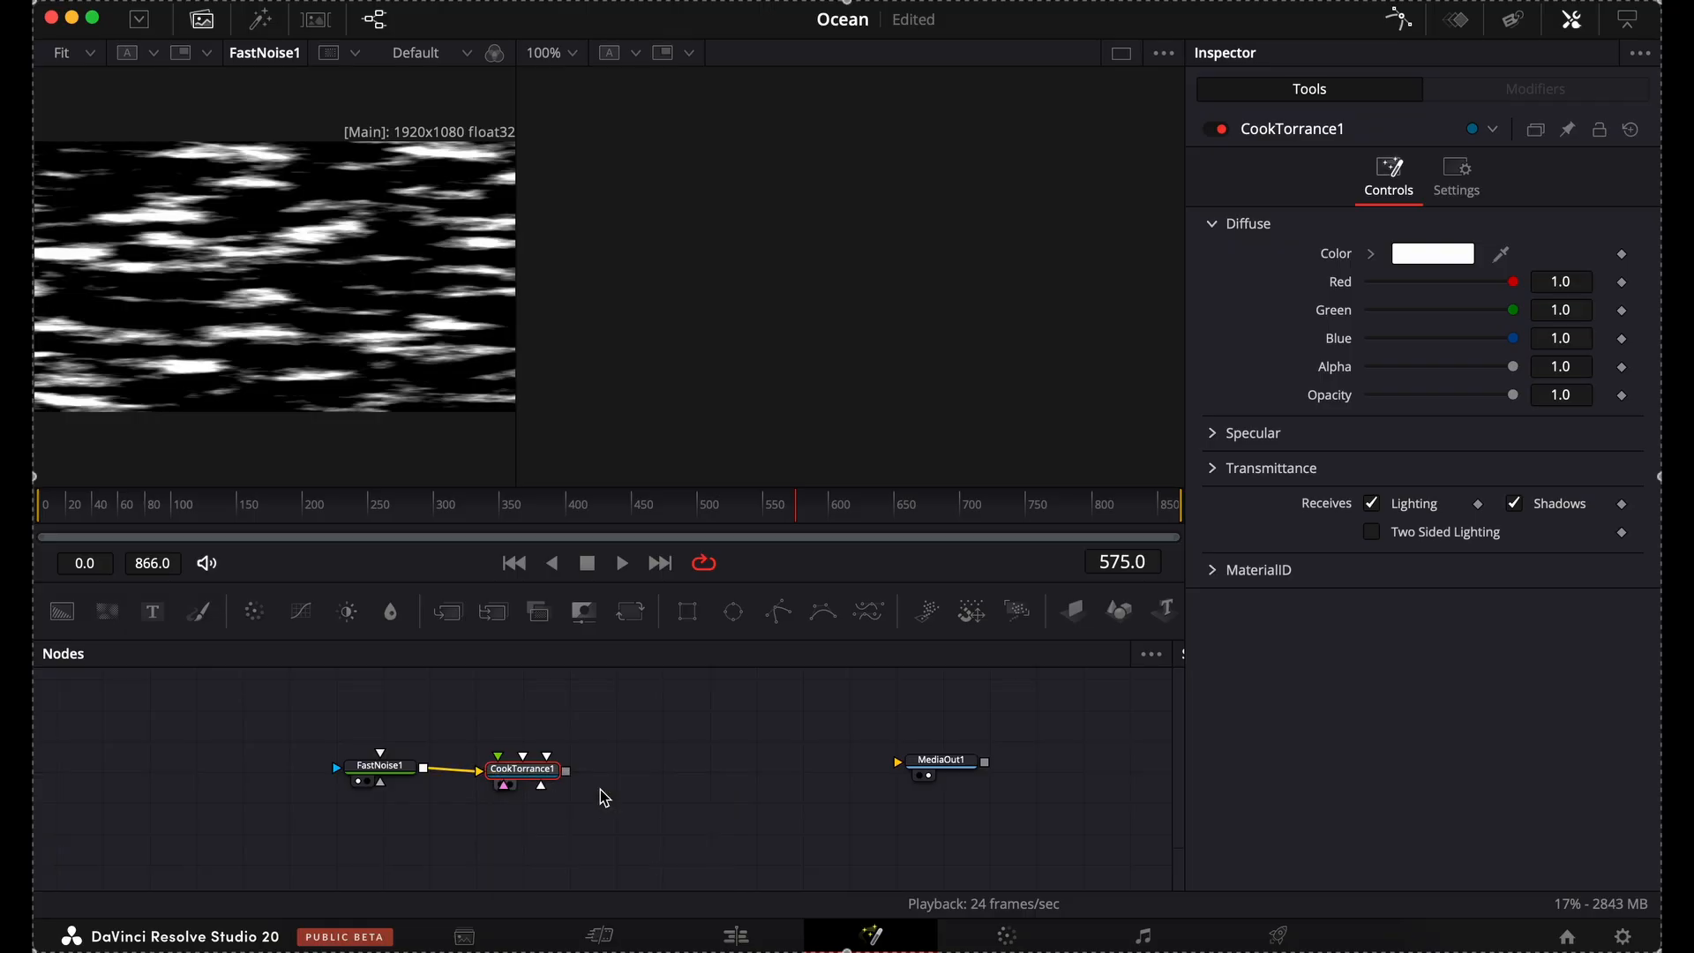
pyautogui.press('1')
# Set the CookTorrance specular Roughness to 0.1 and its diffuse color to Hue 0.65, Sat 0.5, Value 0.5.
pyautogui.click(1215, 434)
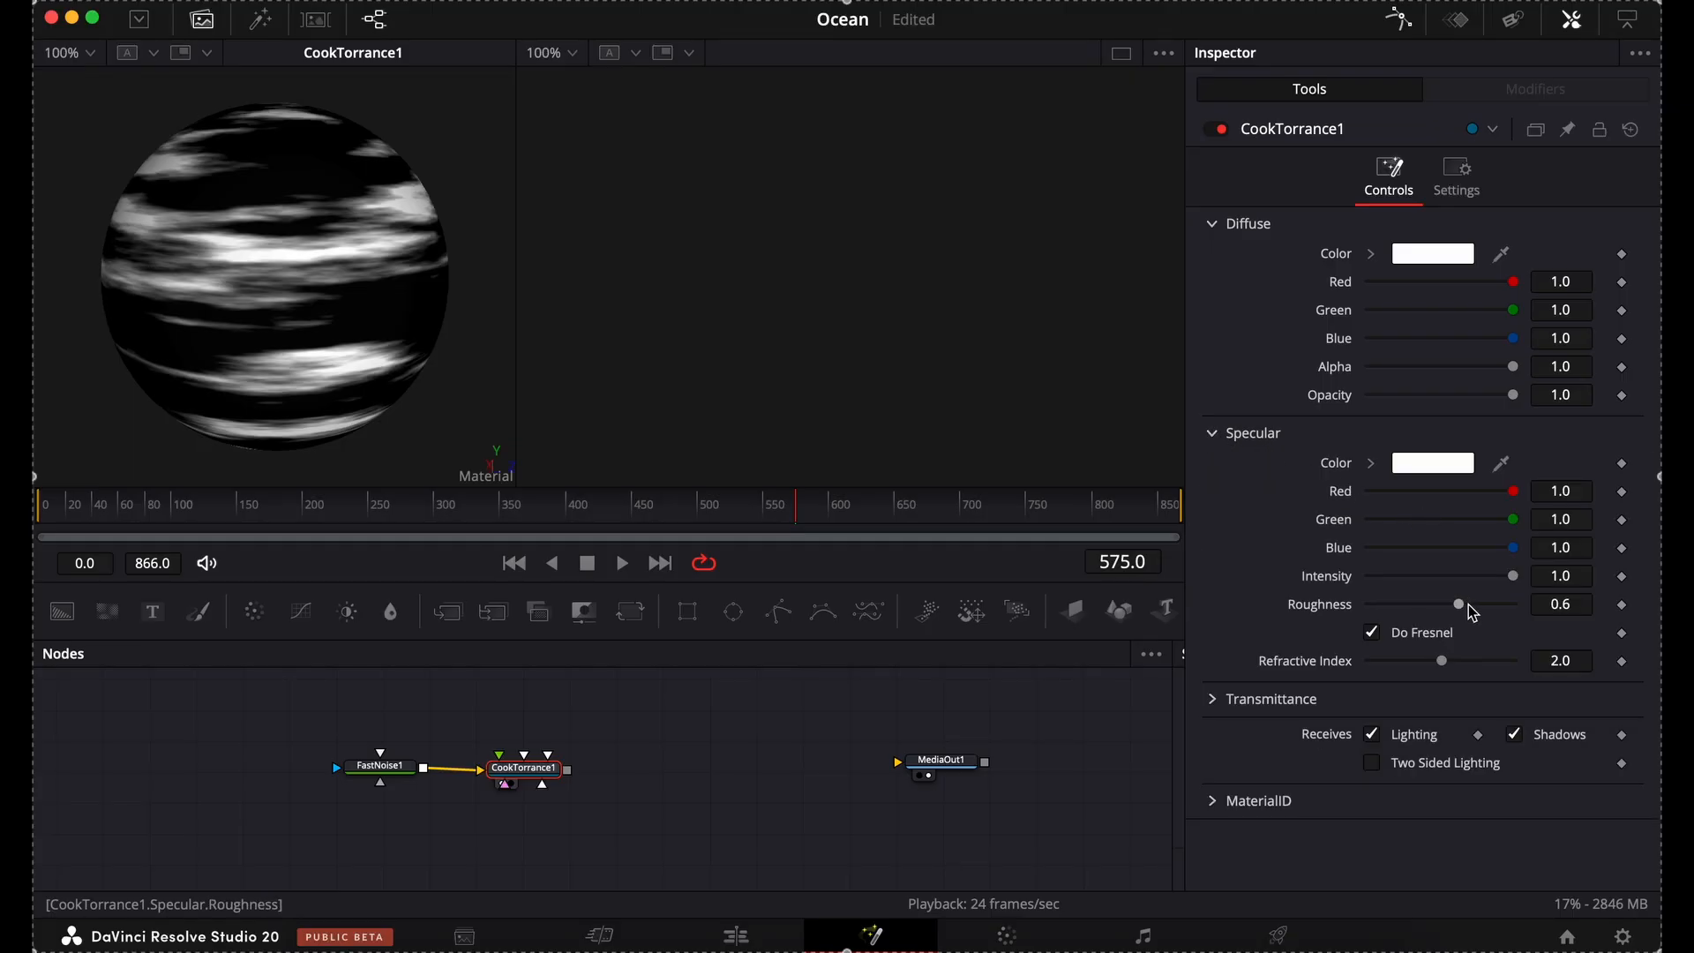
pyautogui.moveTo(1465, 614); pyautogui.dragTo(1323, 623)
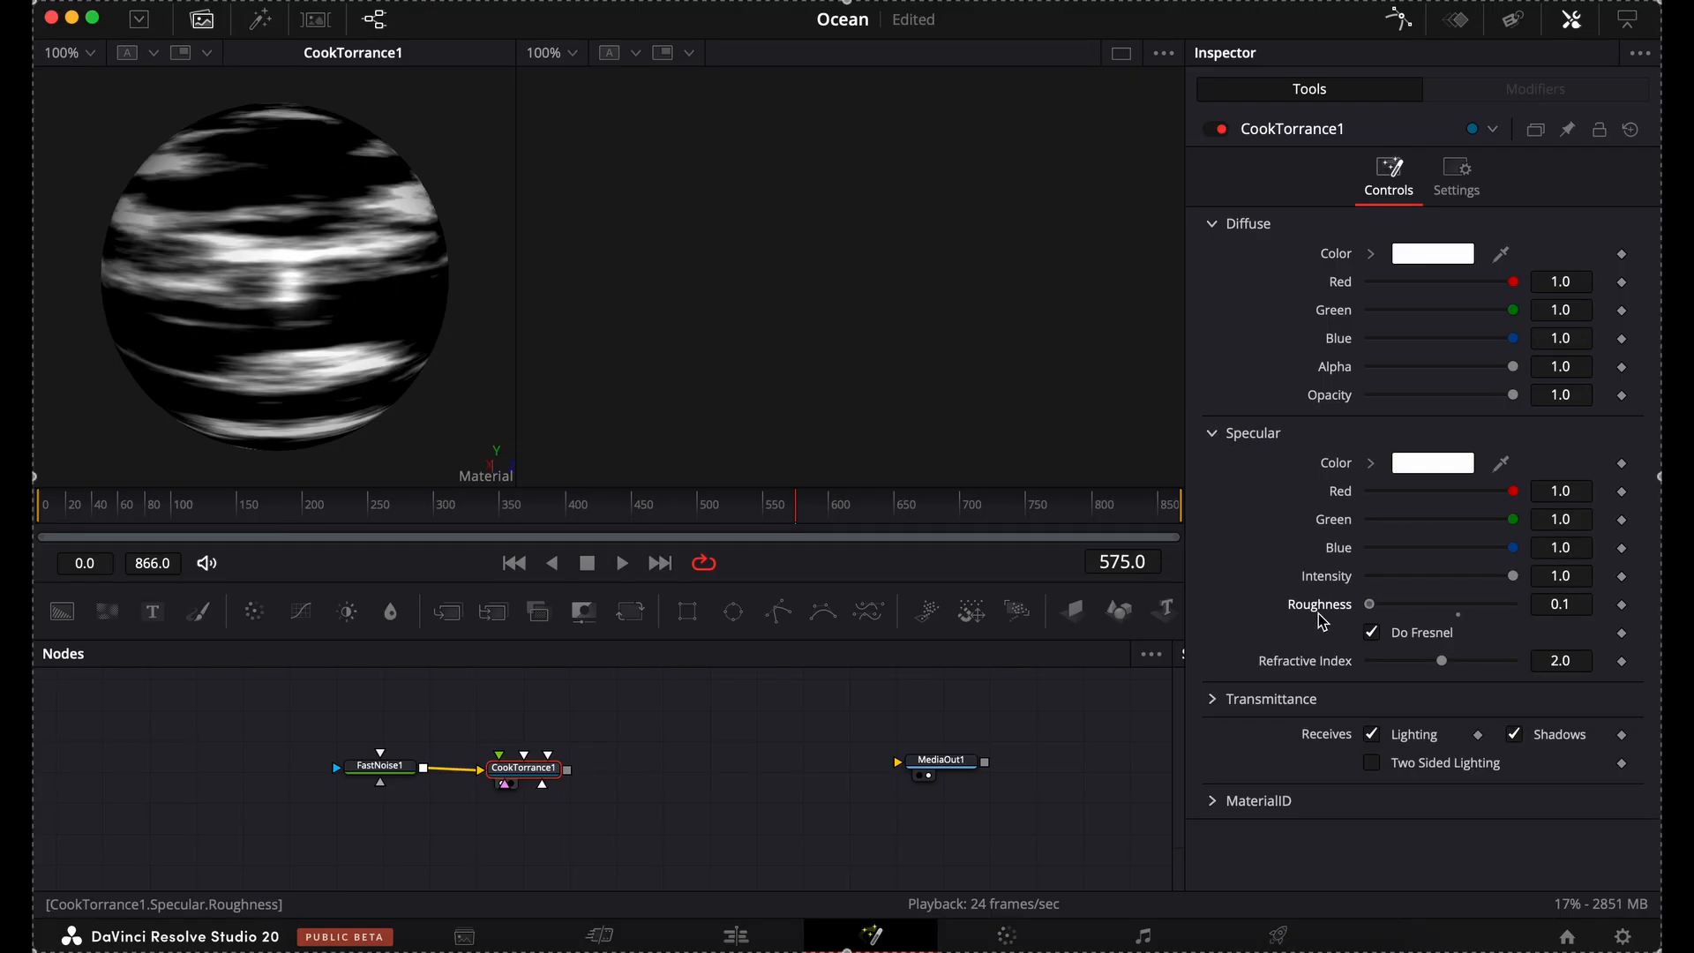
pyautogui.click(1433, 255)
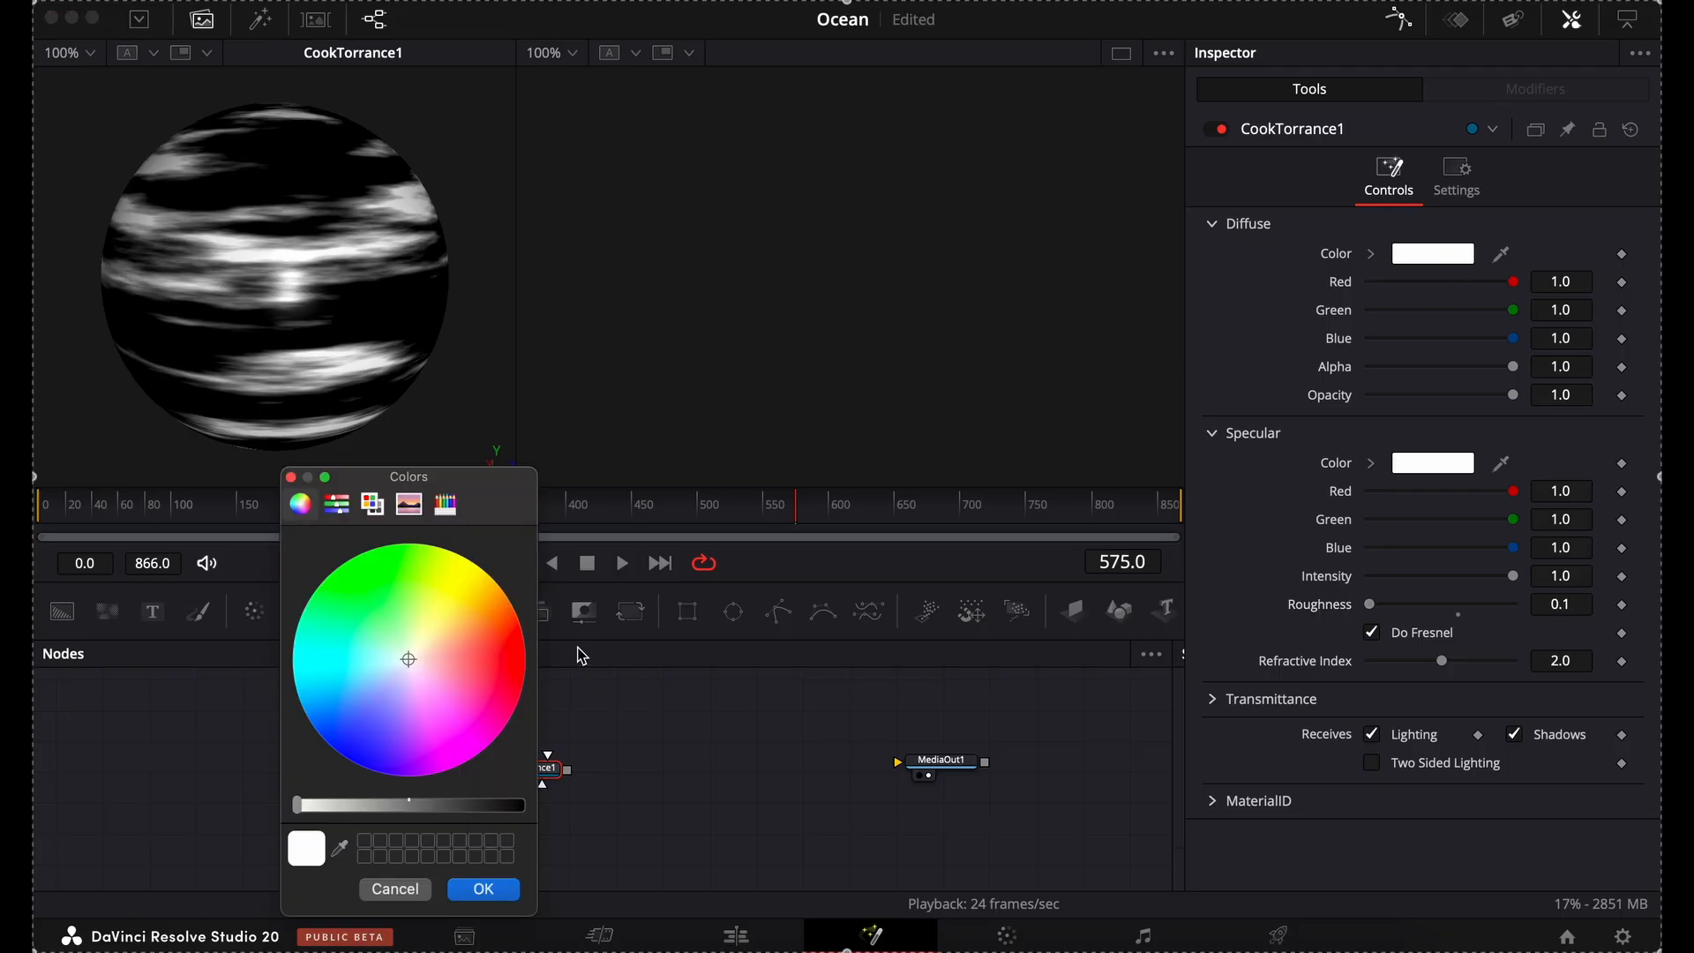
pyautogui.moveTo(408, 668); pyautogui.dragTo(364, 743)
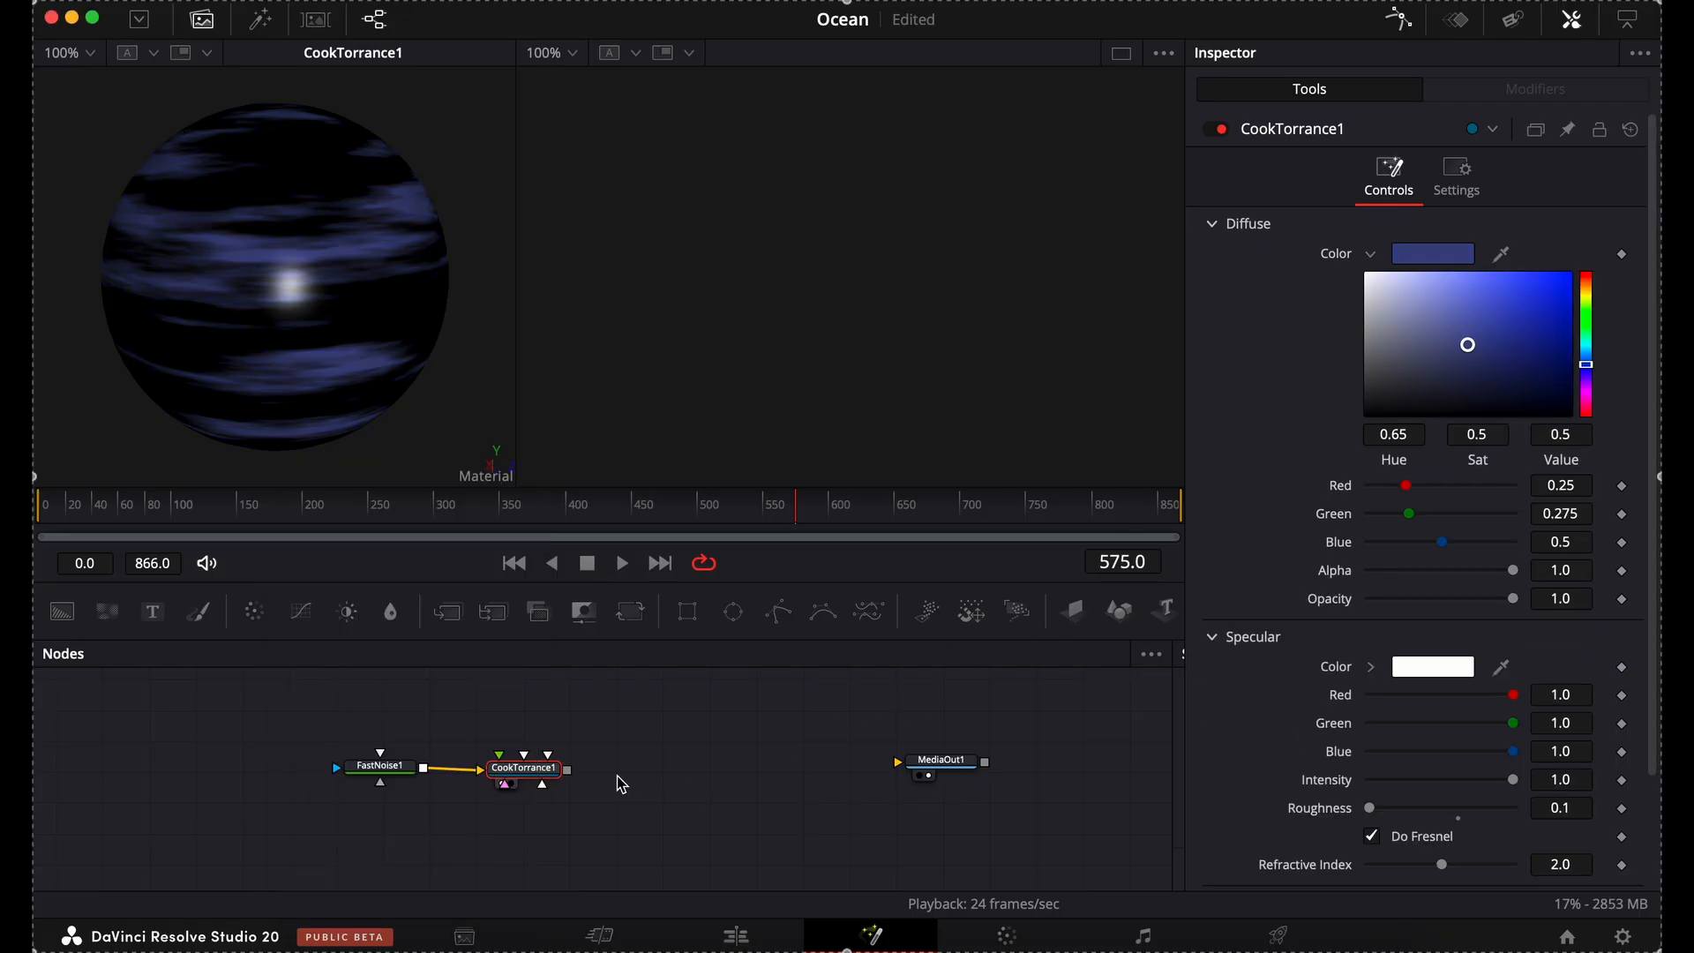
pyautogui.moveTo(554, 777); pyautogui.dragTo(578, 783)
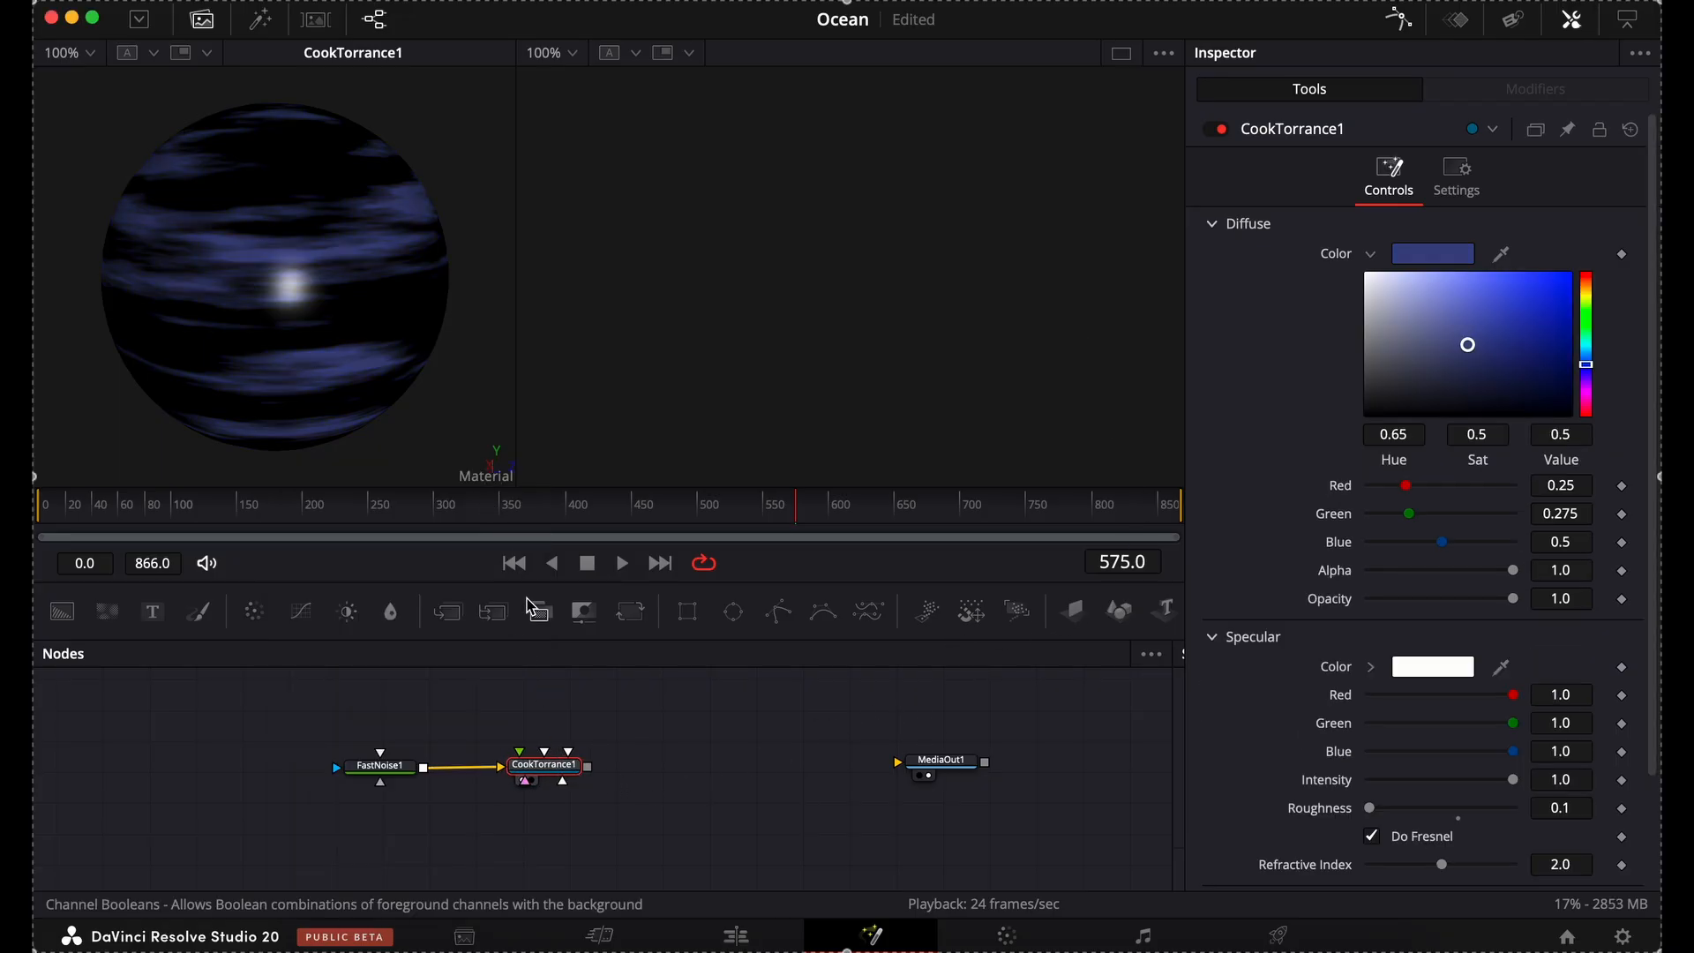
# Add a BumpMap (3Bu) node above CookTorrance and feed it from the FastNoise output.
pyautogui.hotkey('shift', 'space')
pyautogui.write('Bum')
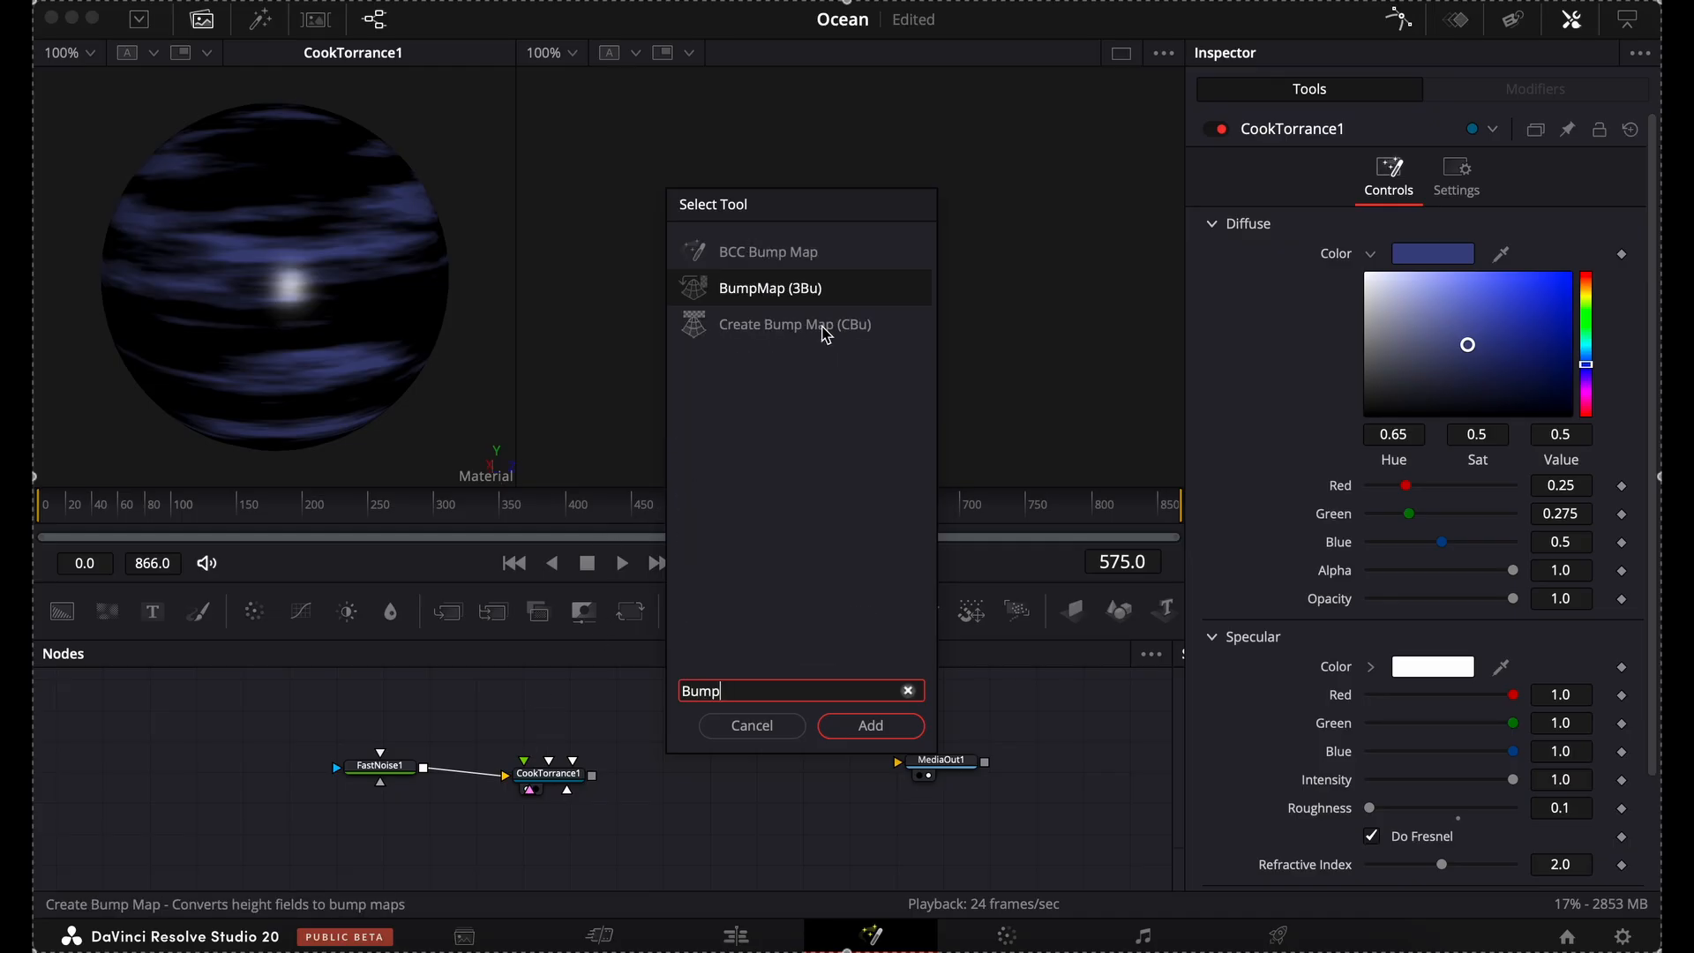
pyautogui.write('p')
pyautogui.click(753, 291)
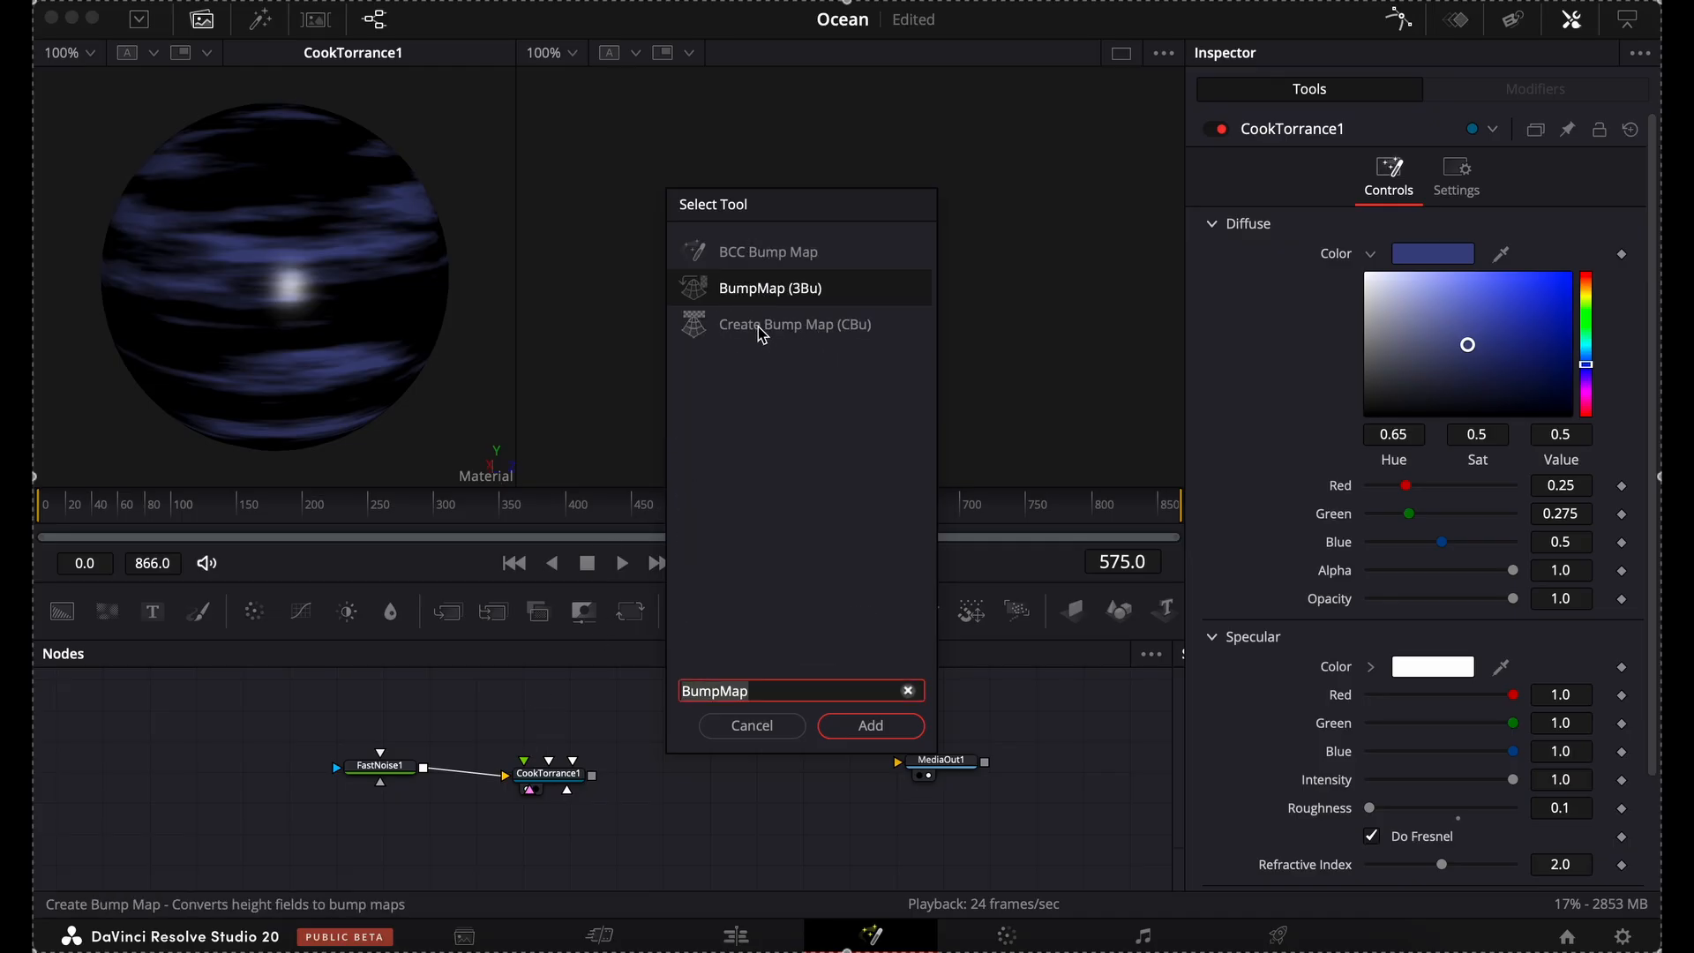
pyautogui.click(871, 725)
pyautogui.moveTo(567, 732); pyautogui.dragTo(577, 704)
pyautogui.moveTo(424, 768); pyautogui.dragTo(544, 716)
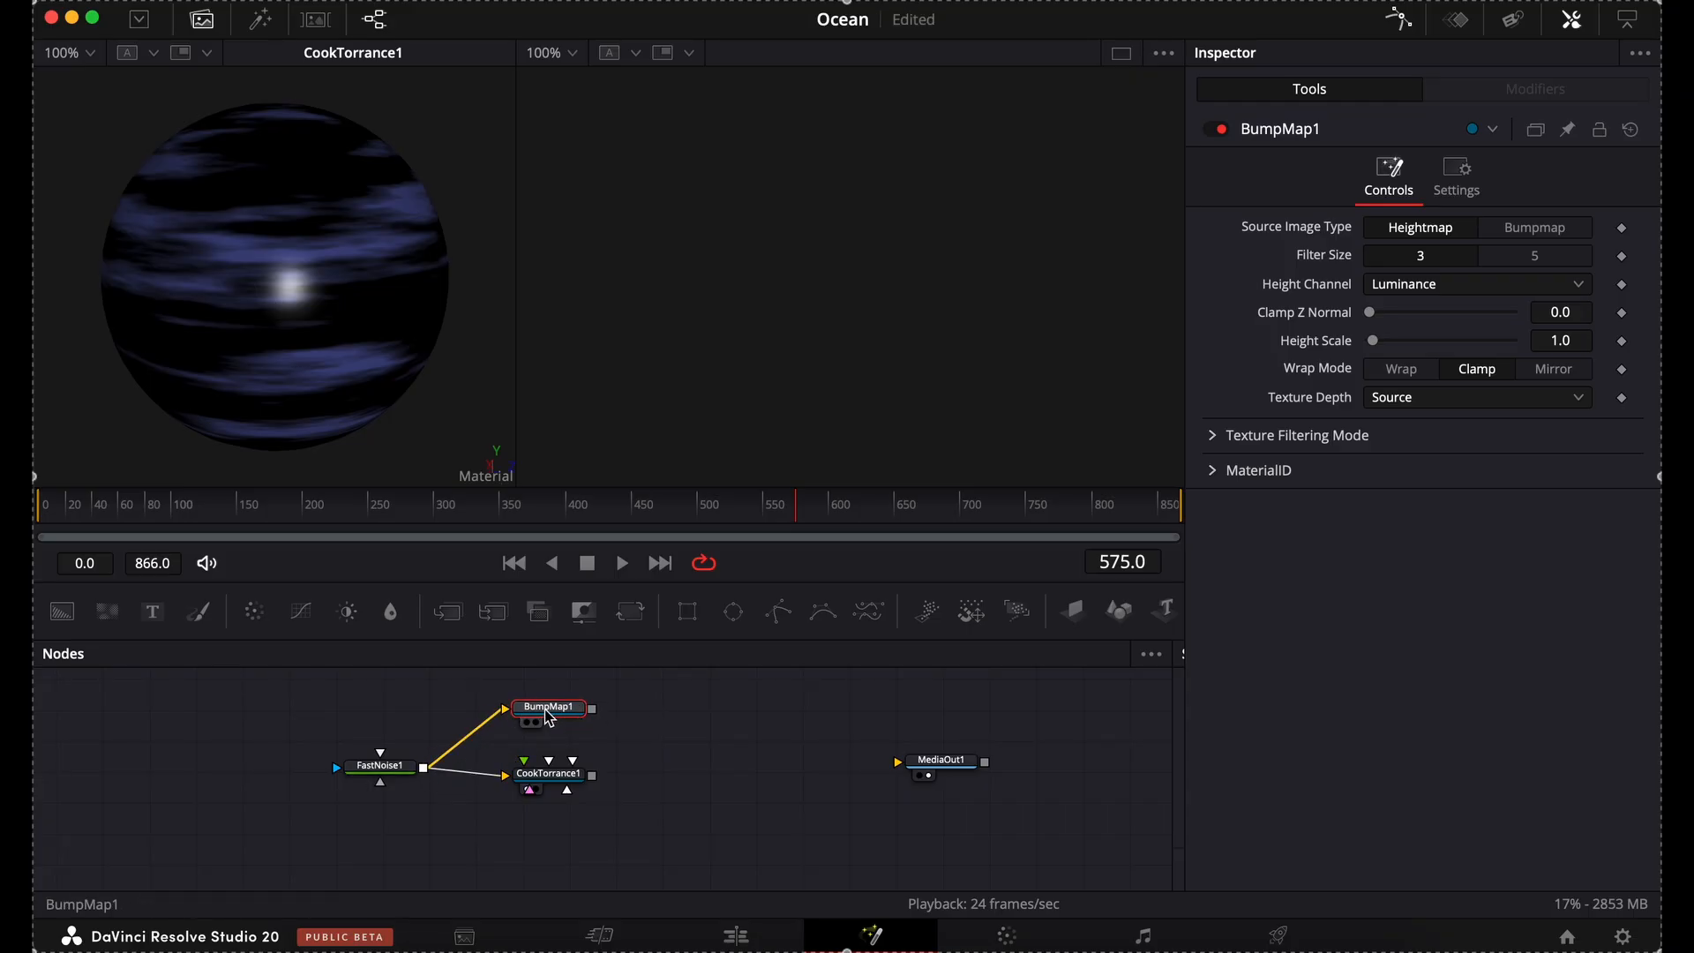
# Set the BumpMap's Height Scale to 50.0 and connect it to CookTorrance as the Bumpmap Material, viewing the result in the first viewer.
pyautogui.press('1')
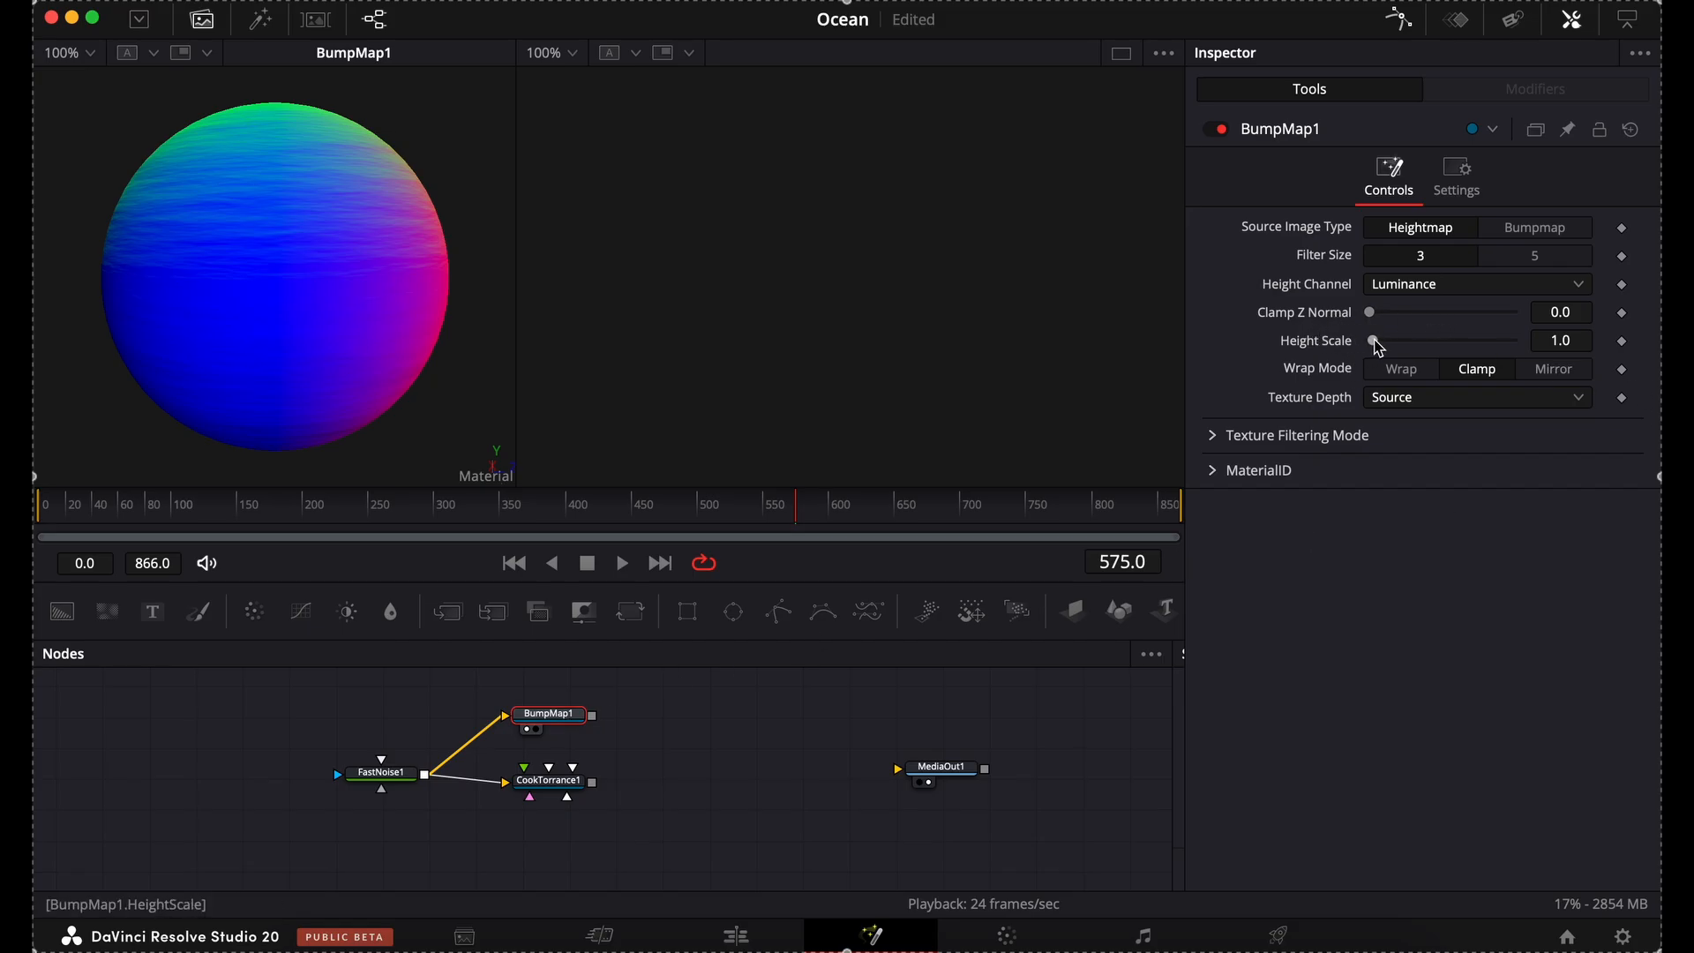
pyautogui.moveTo(1372, 341); pyautogui.dragTo(1652, 350)
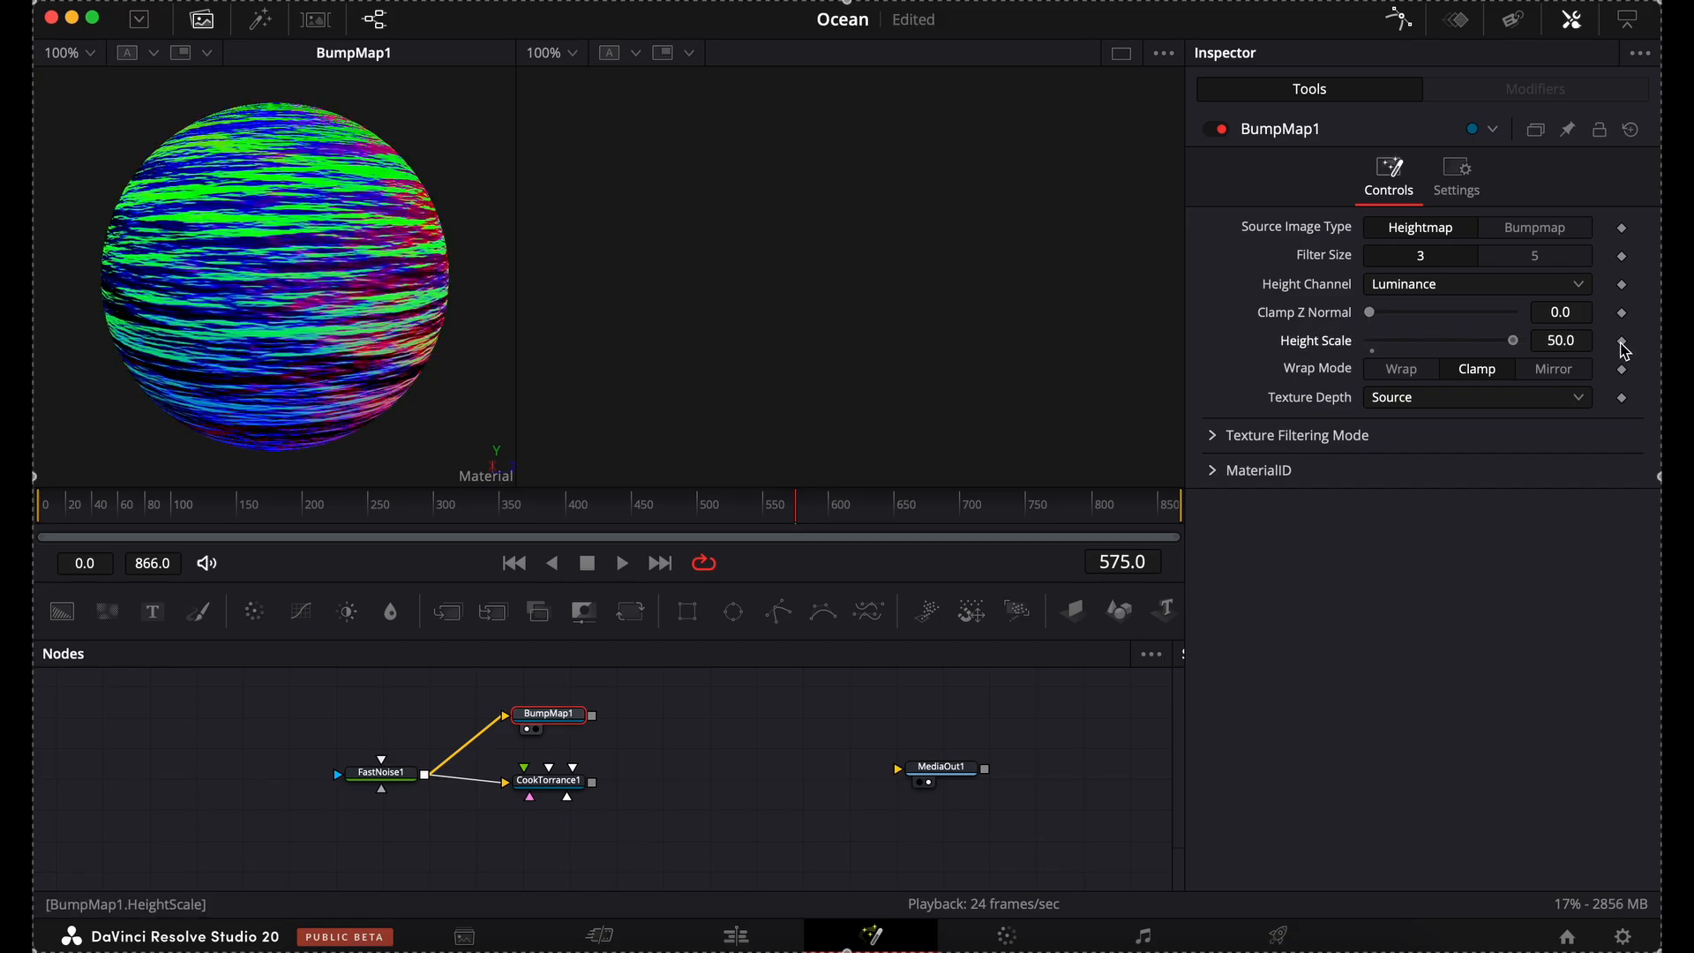
pyautogui.moveTo(593, 716); pyautogui.dragTo(568, 792)
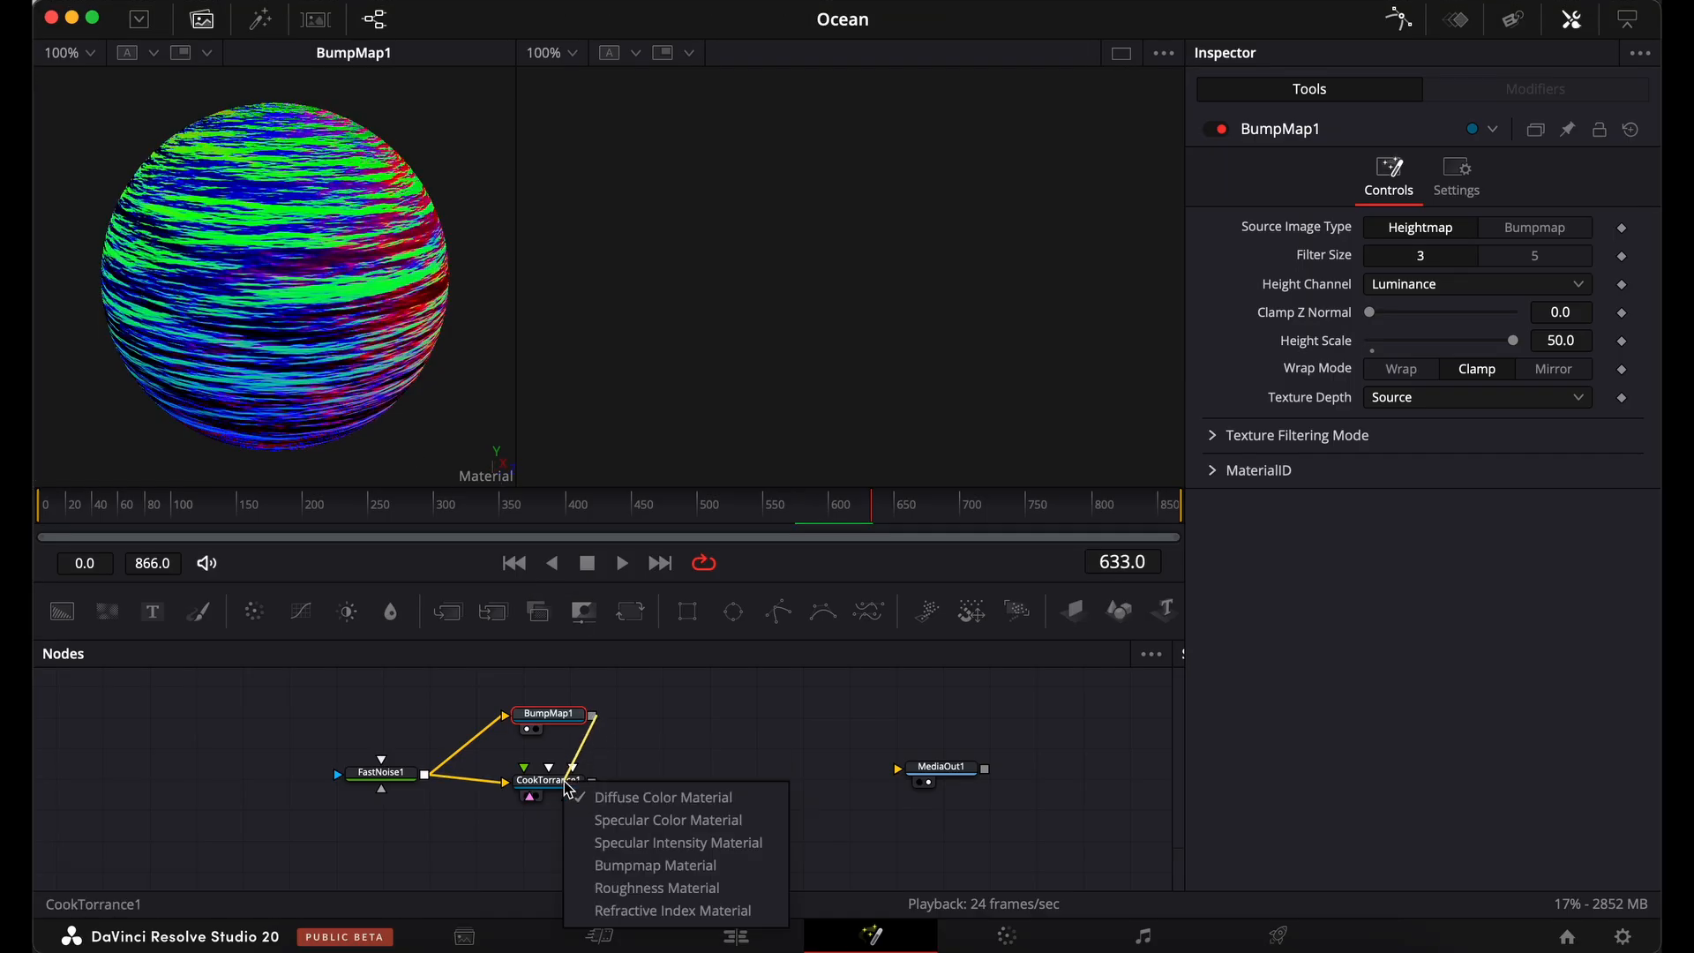
pyautogui.click(709, 798)
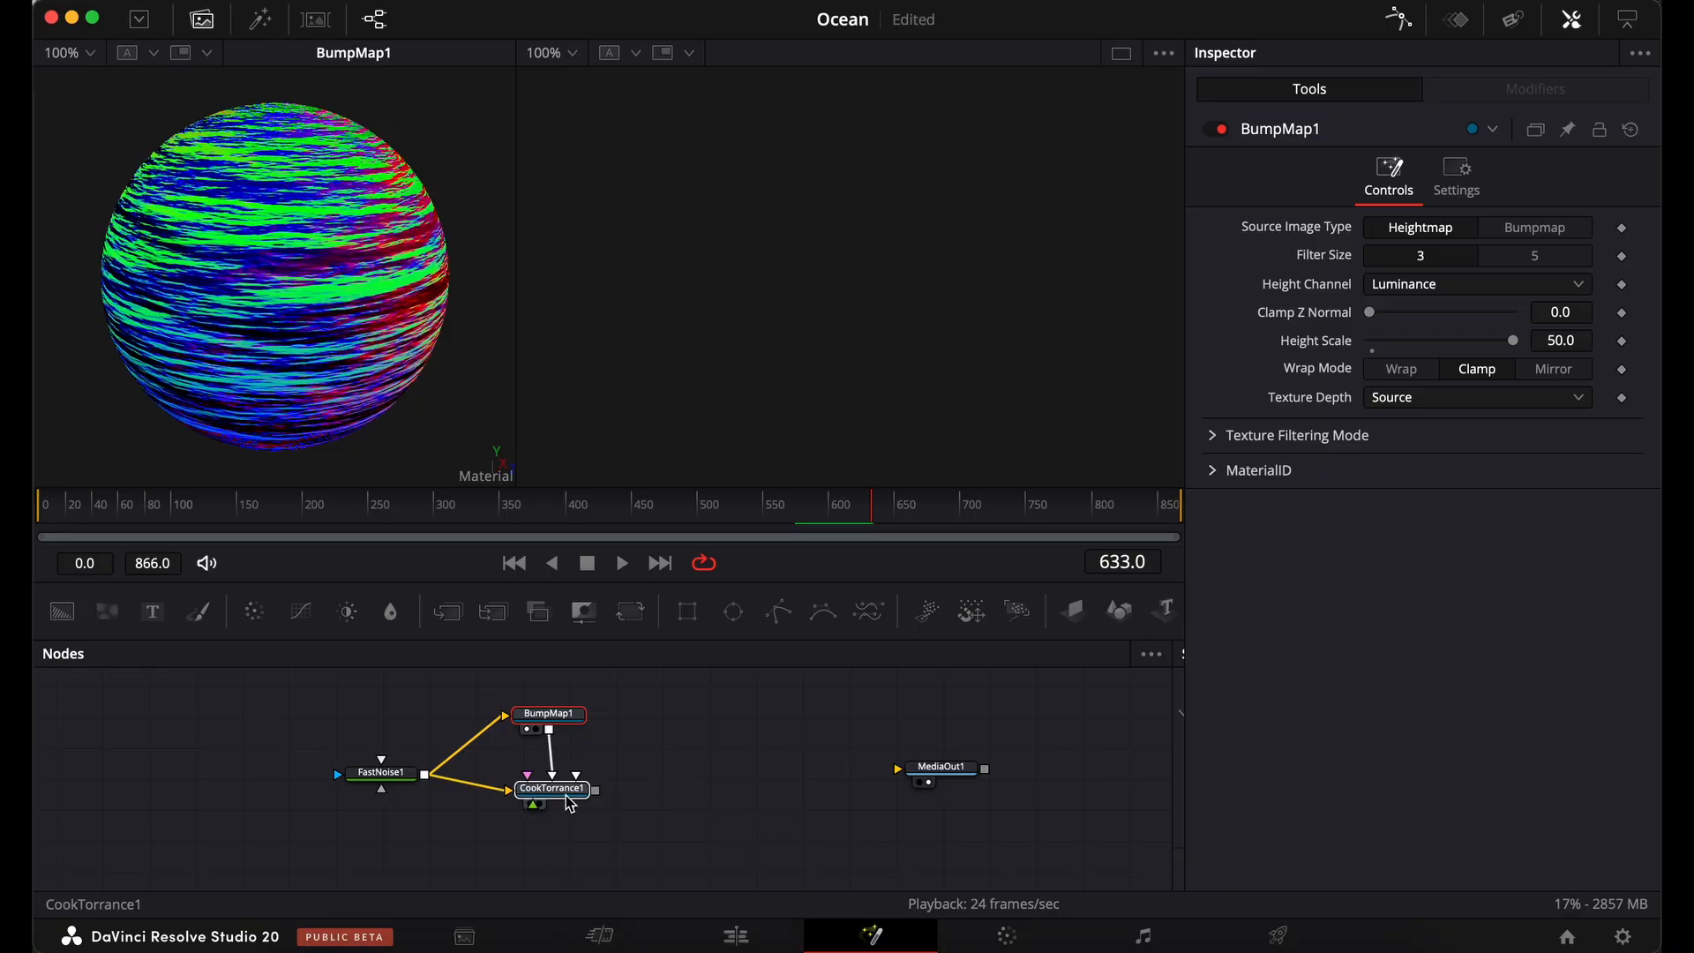
pyautogui.click(552, 779)
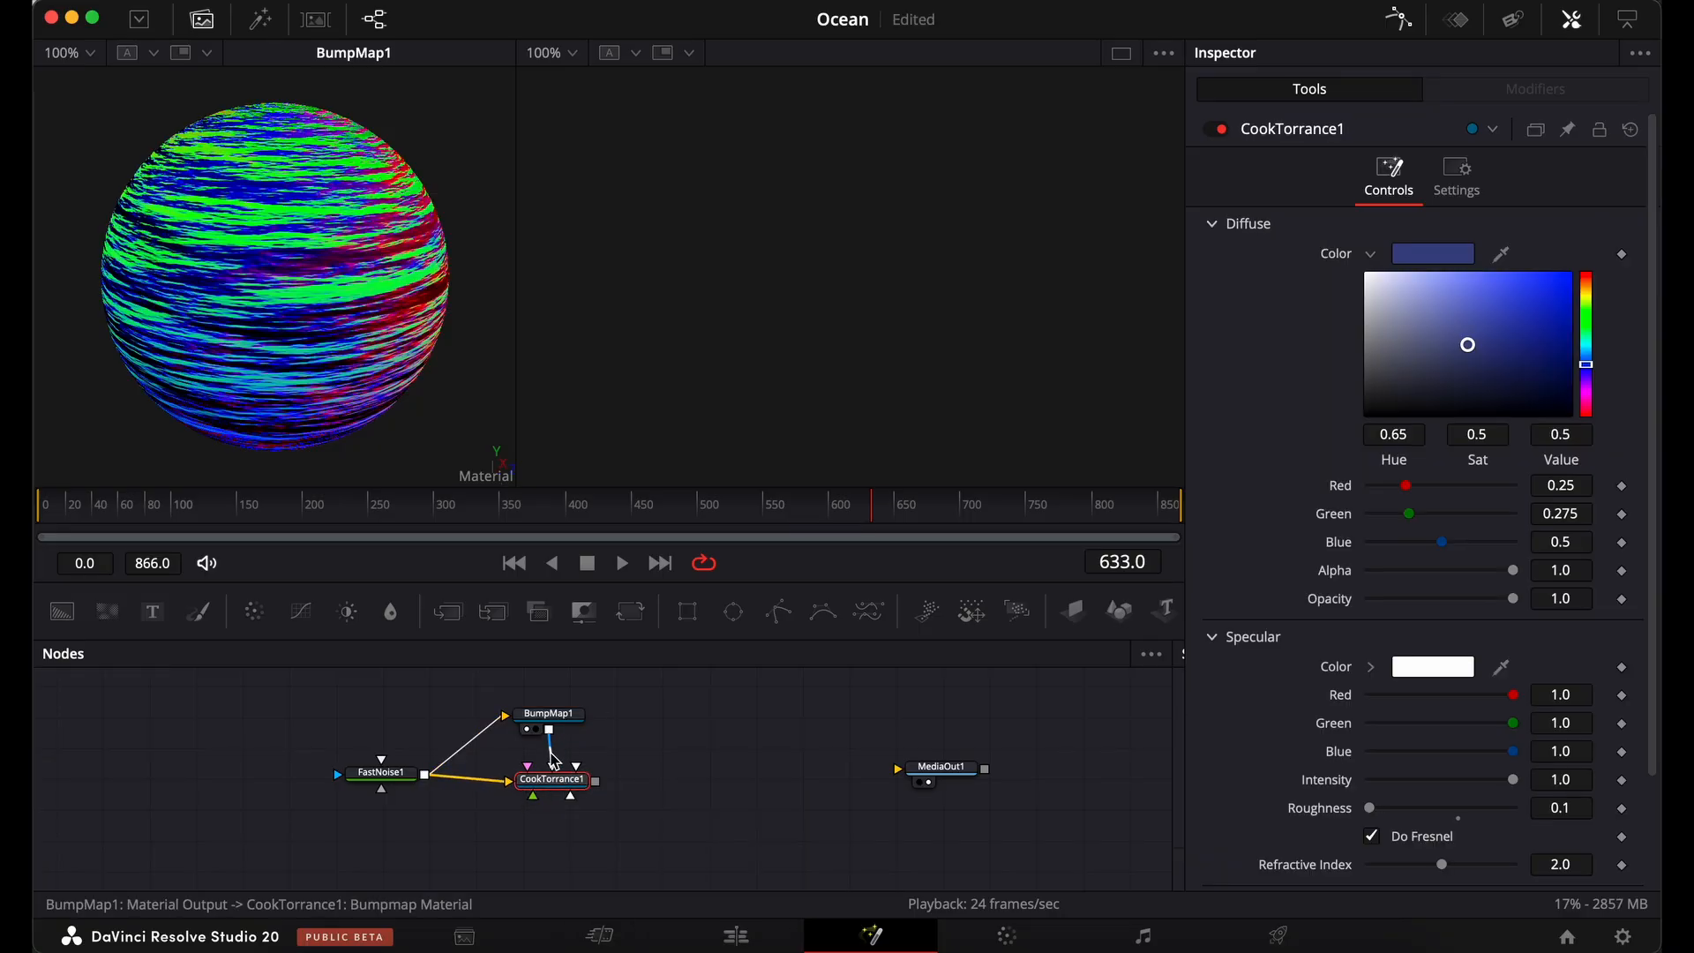
pyautogui.press('1')
# Add a Falloff (3Fa) node, place it above BumpMap and display it in the first viewer.
pyautogui.hotkey('shift', 'space')
pyautogui.write('F')
pyautogui.press('BackSpace')
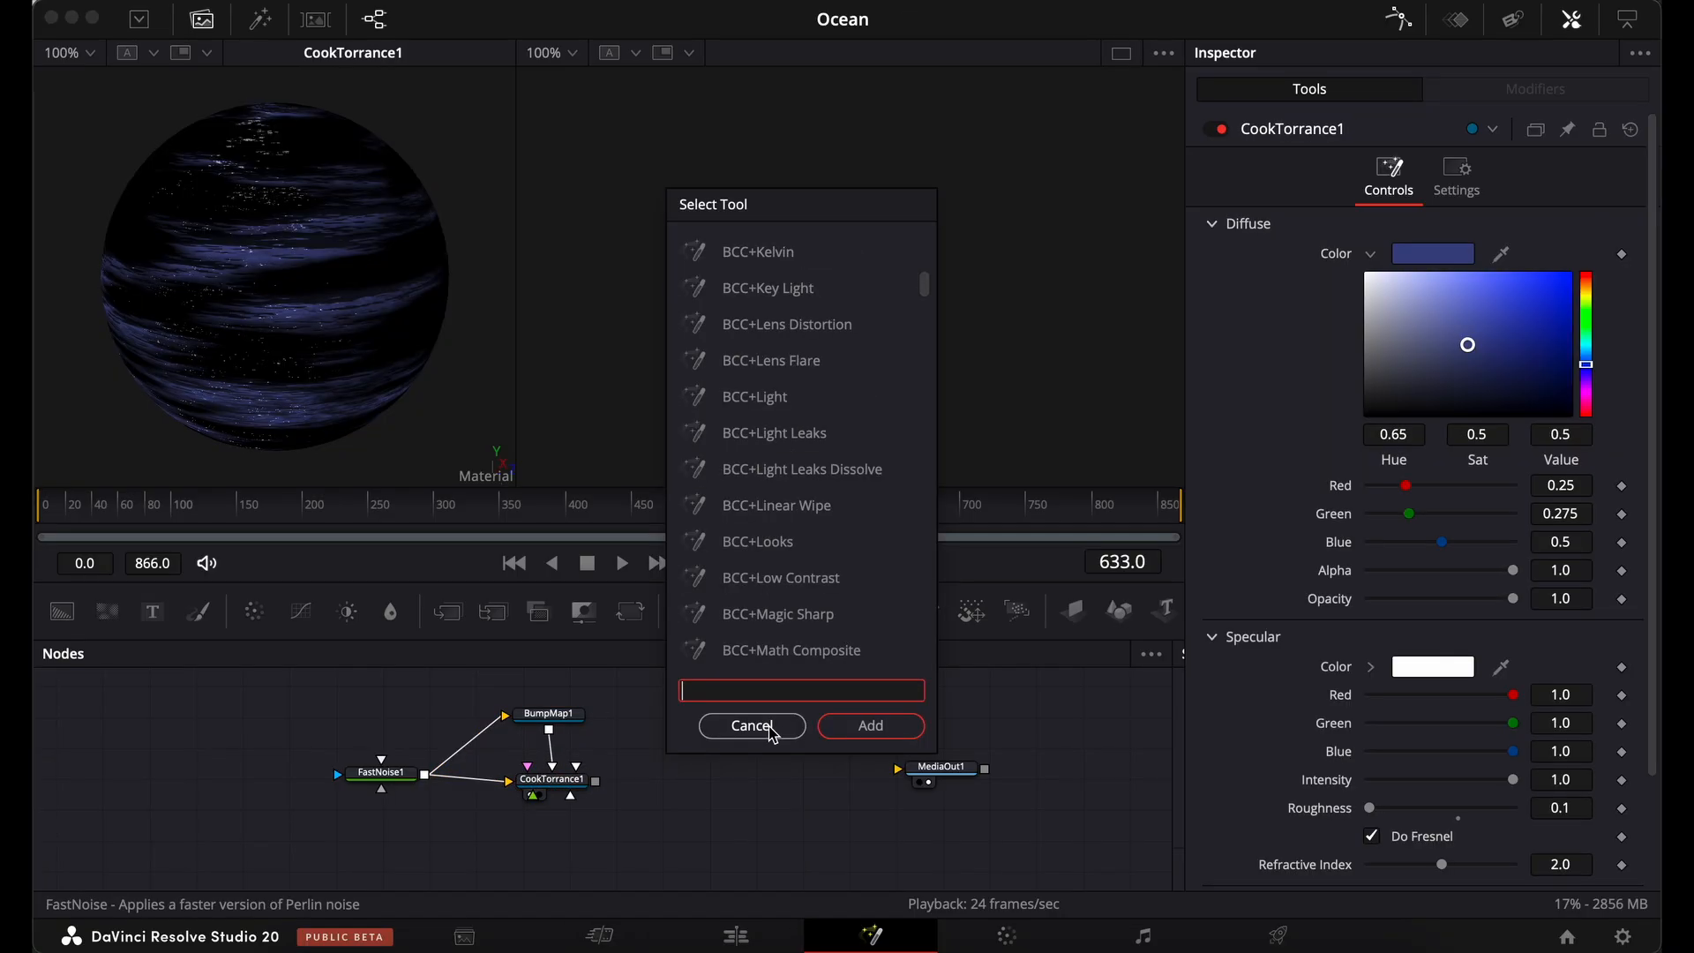
pyautogui.write('Fa')
pyautogui.press('Up')
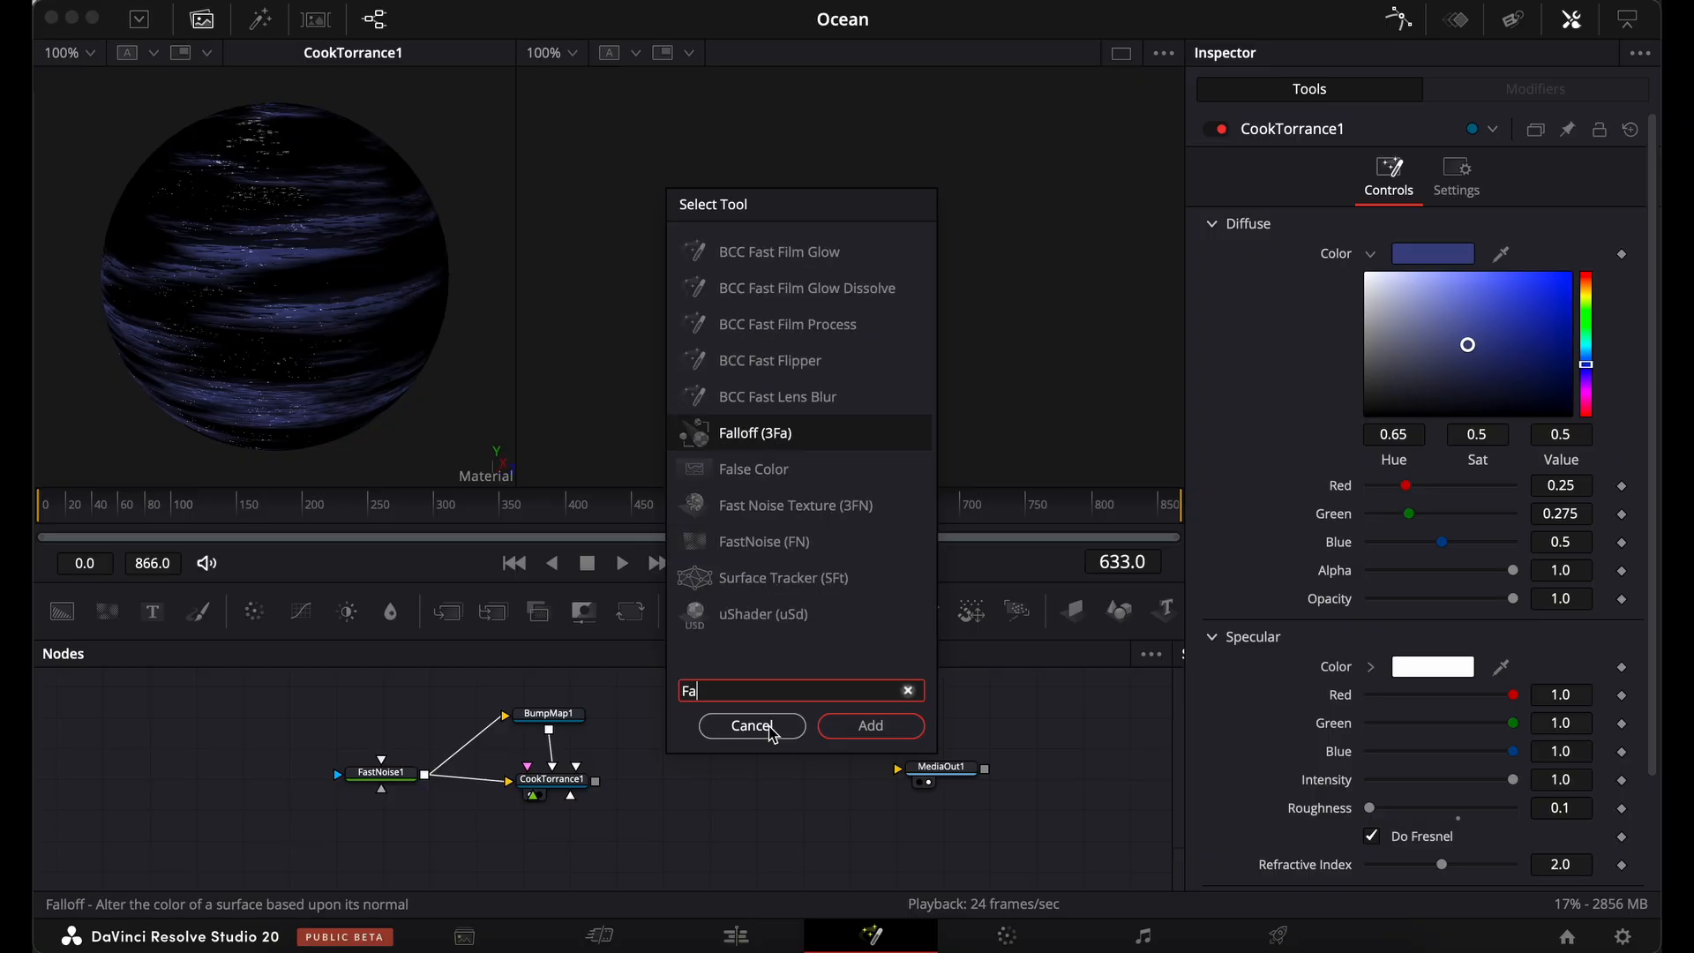
pyautogui.press('Return')
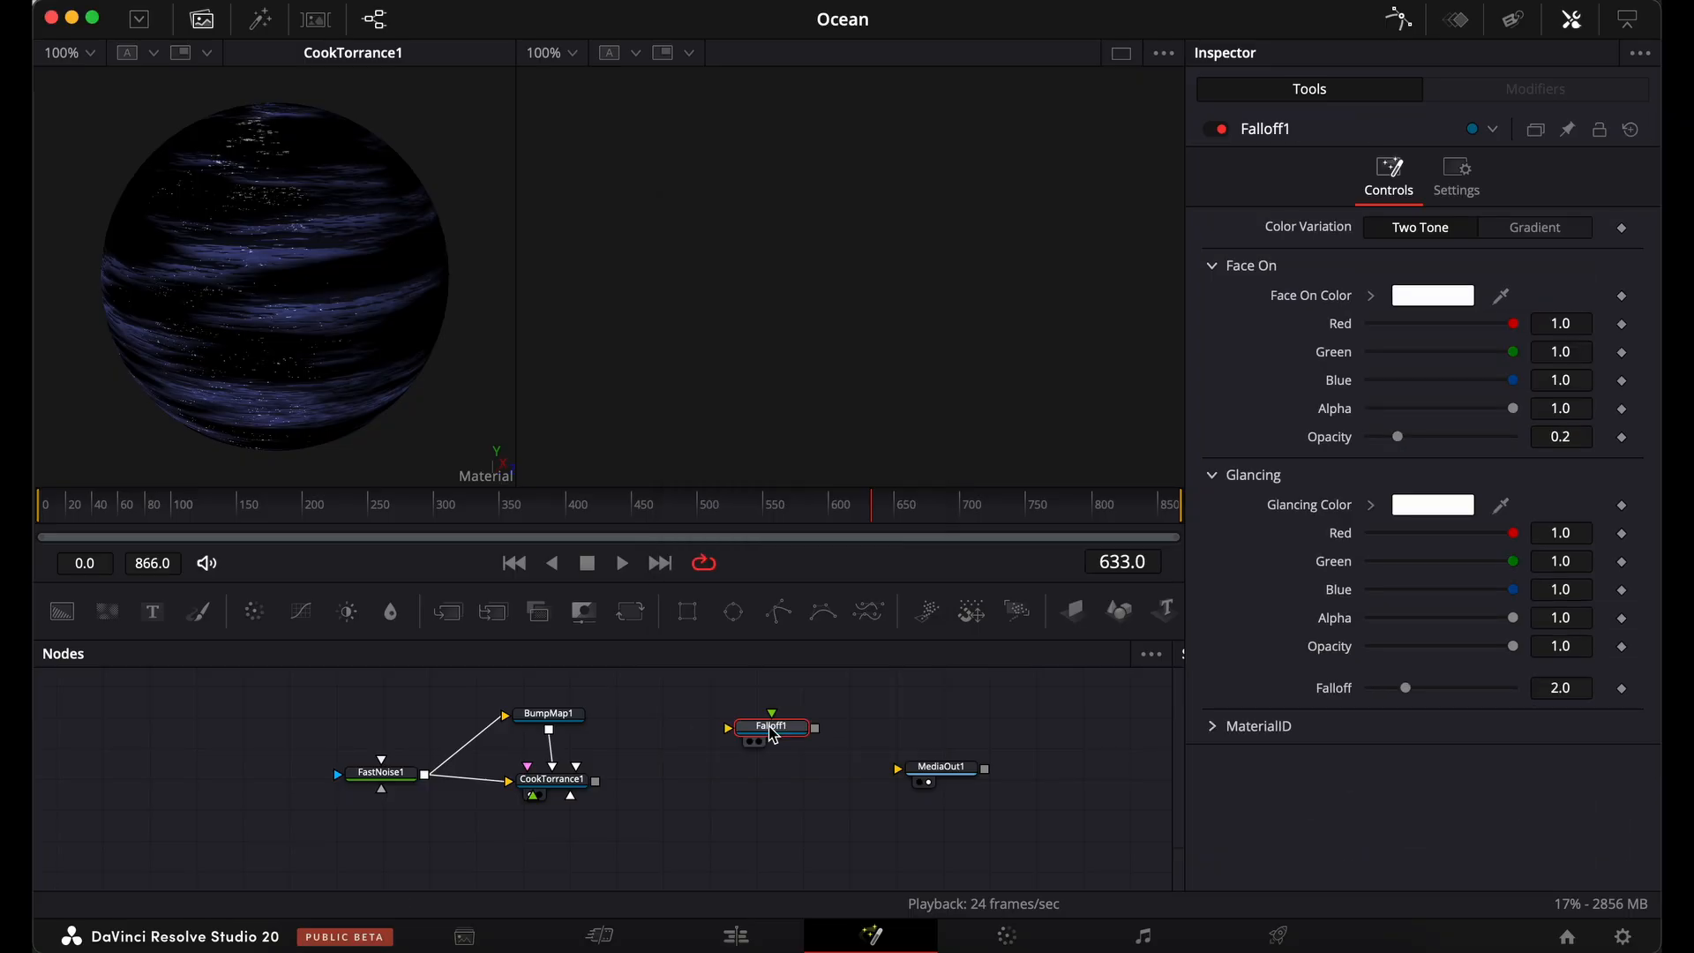
pyautogui.moveTo(772, 735); pyautogui.dragTo(702, 722)
pyautogui.scroll(5, 721, 759)
pyautogui.moveTo(716, 838); pyautogui.dragTo(560, 764)
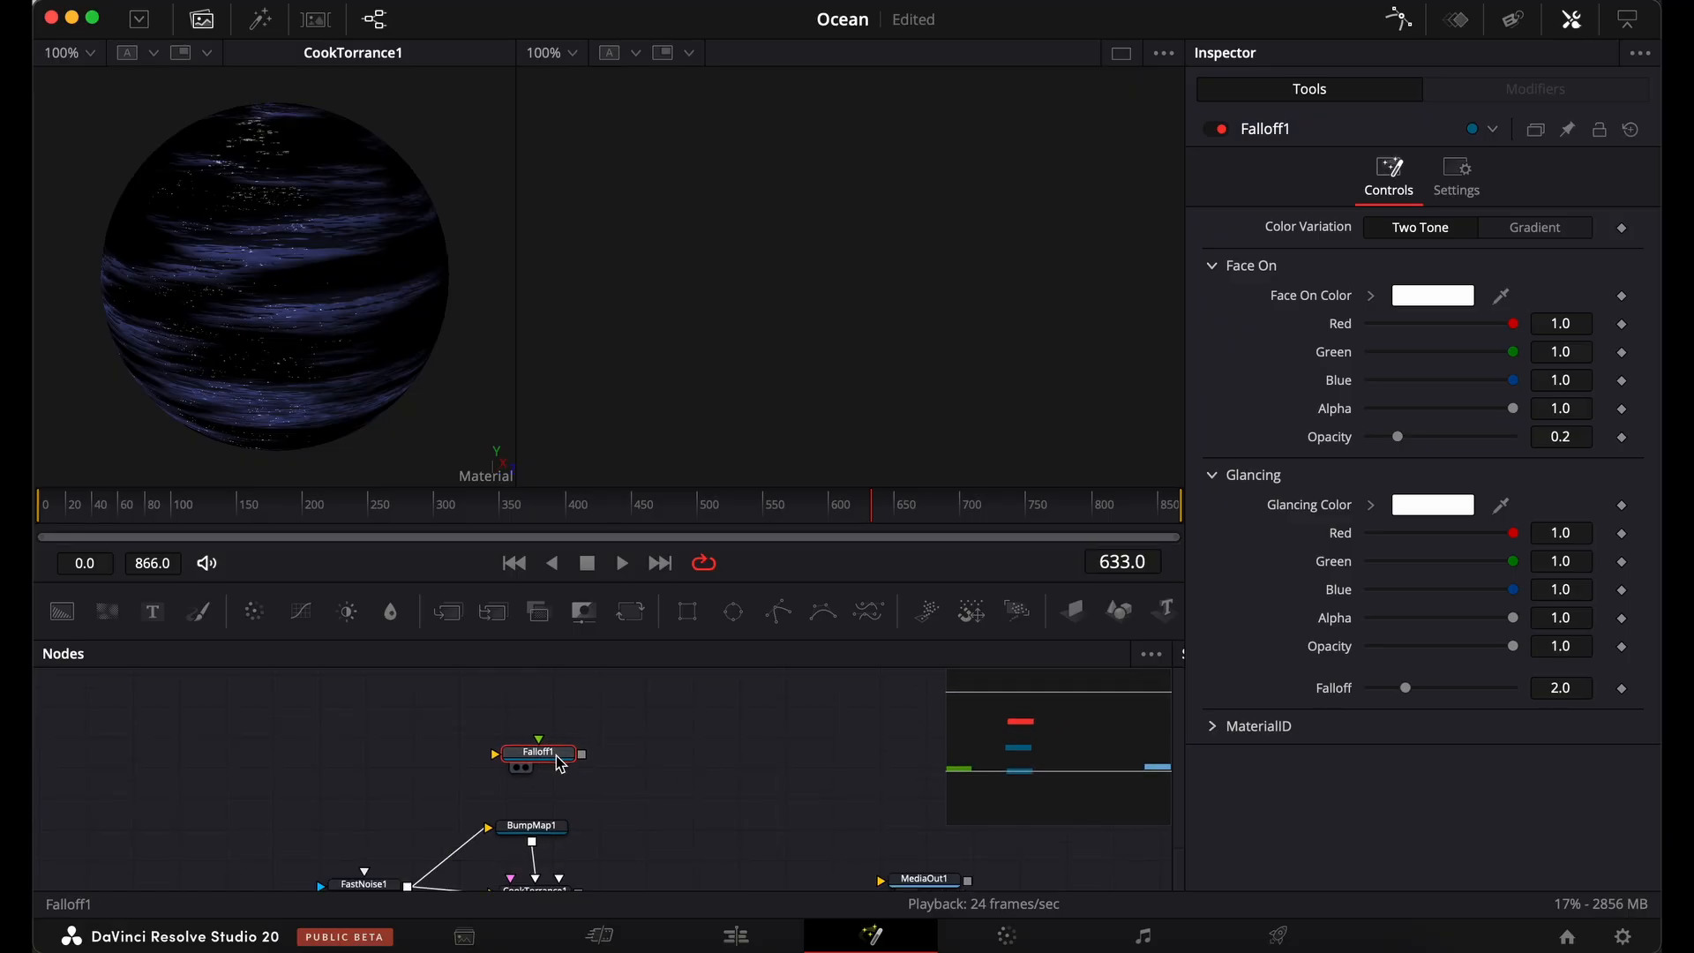
pyautogui.press('1')
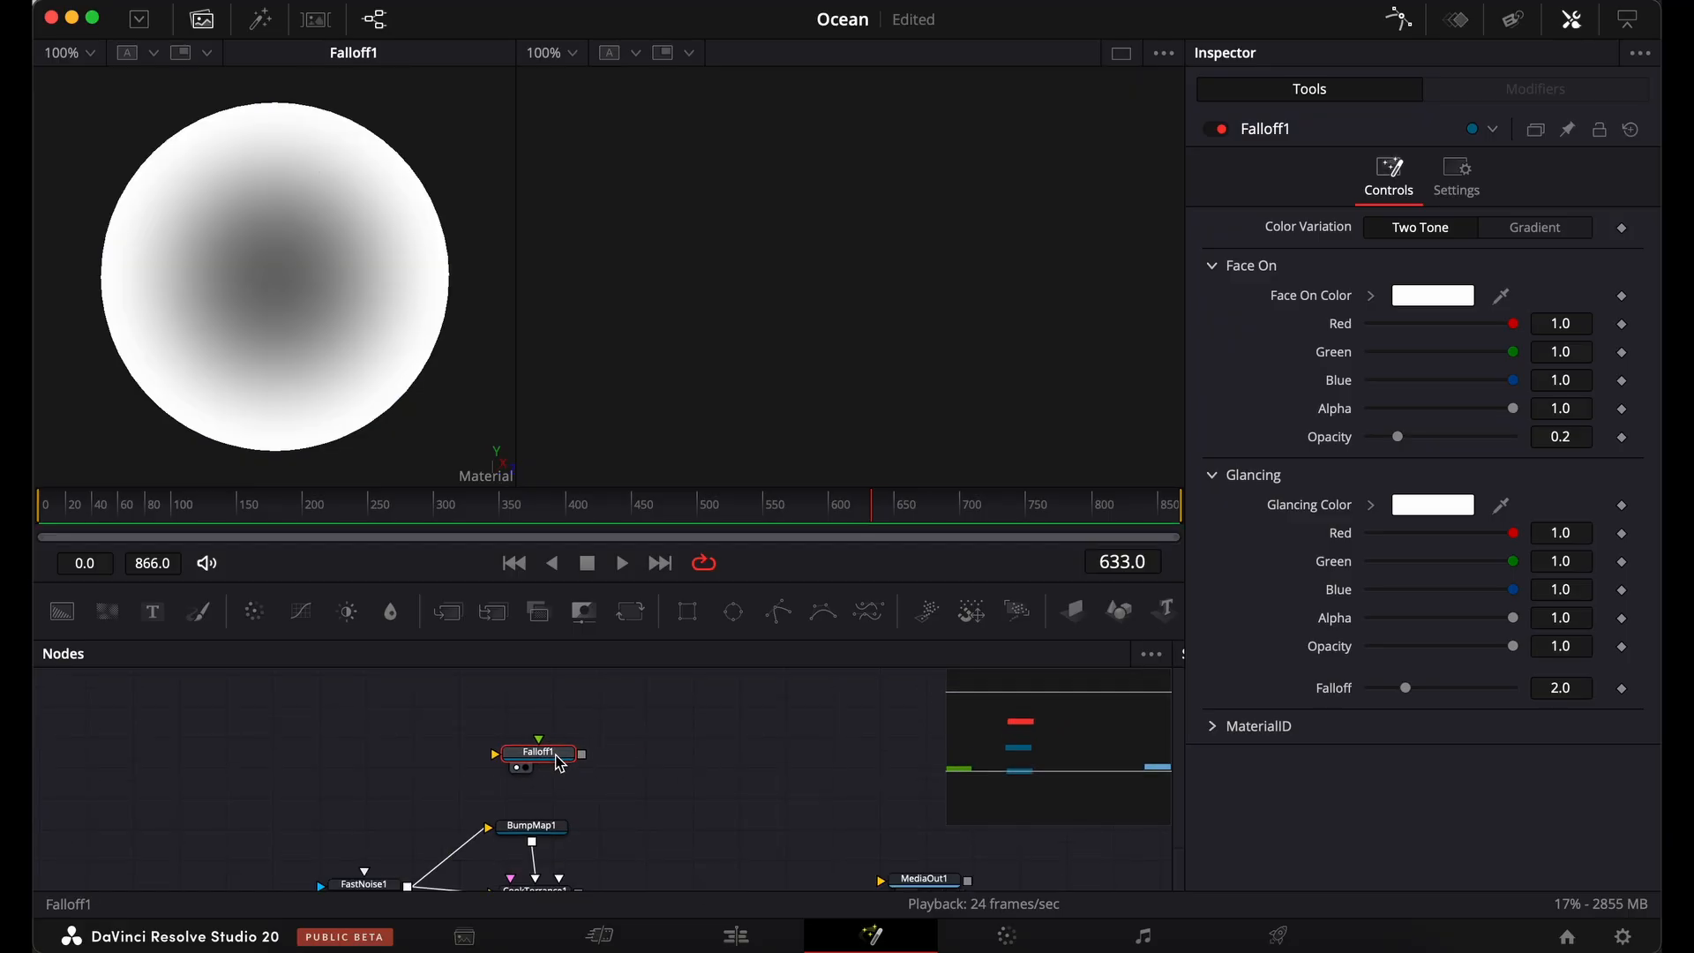
# Darken the Falloff's Face On Color to near black, with Value 0.024.
pyautogui.click(1372, 296)
pyautogui.moveTo(1414, 418); pyautogui.dragTo(1370, 454)
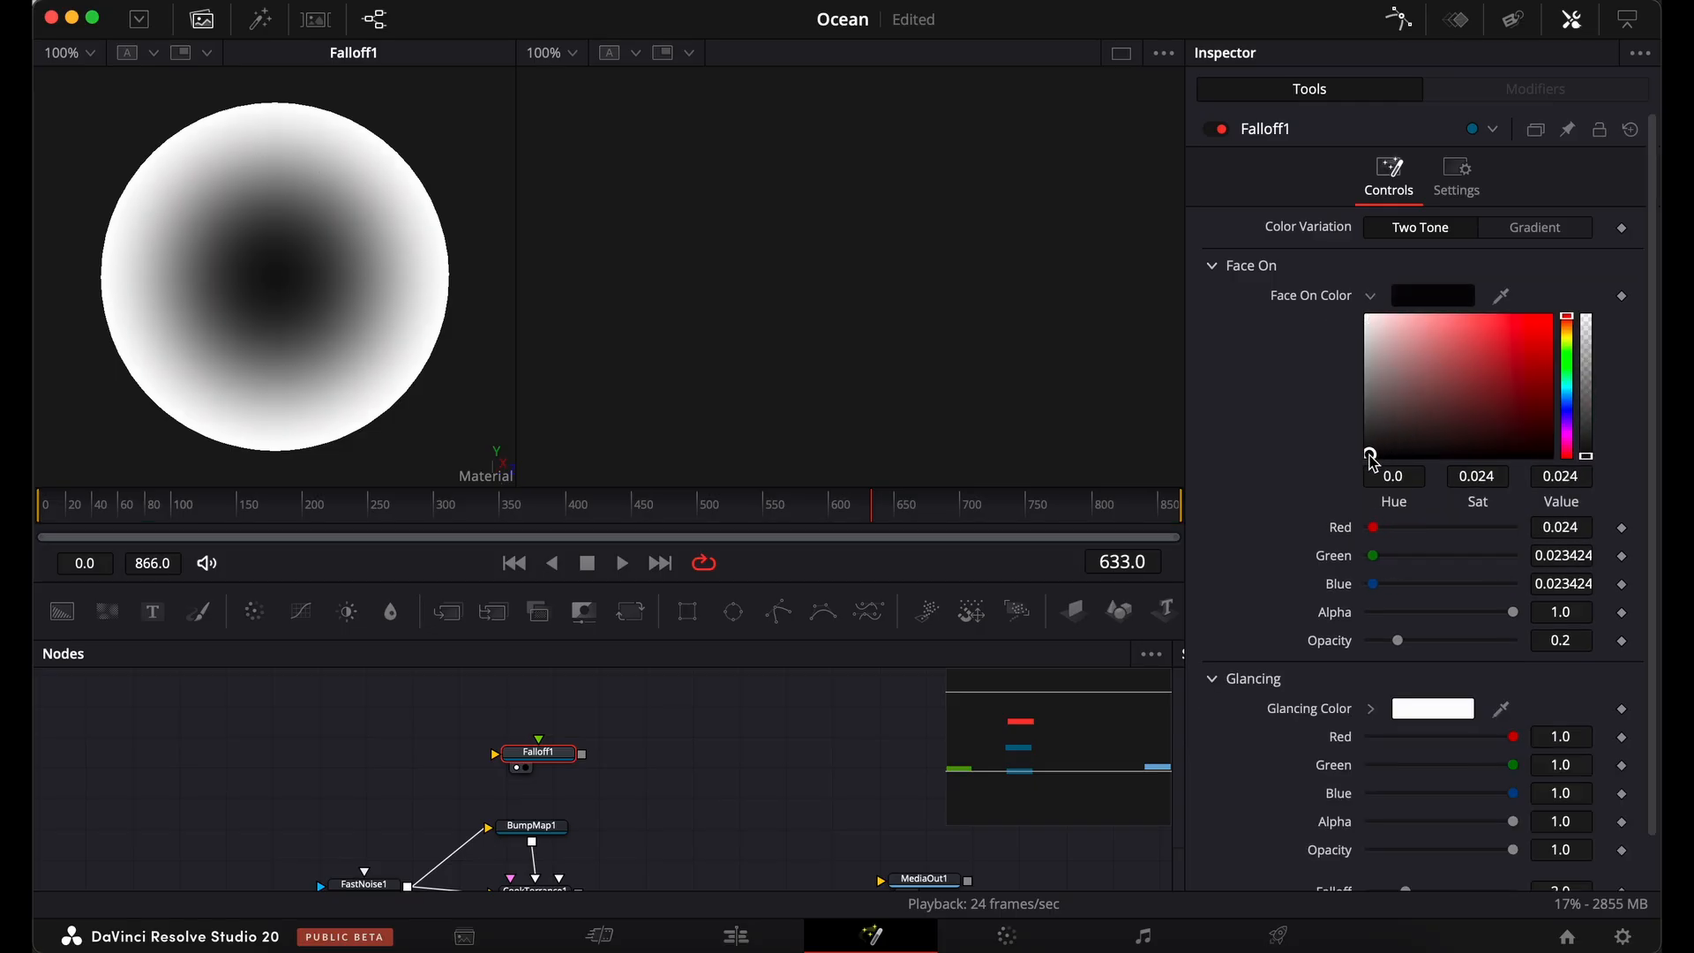
pyautogui.click(1213, 267)
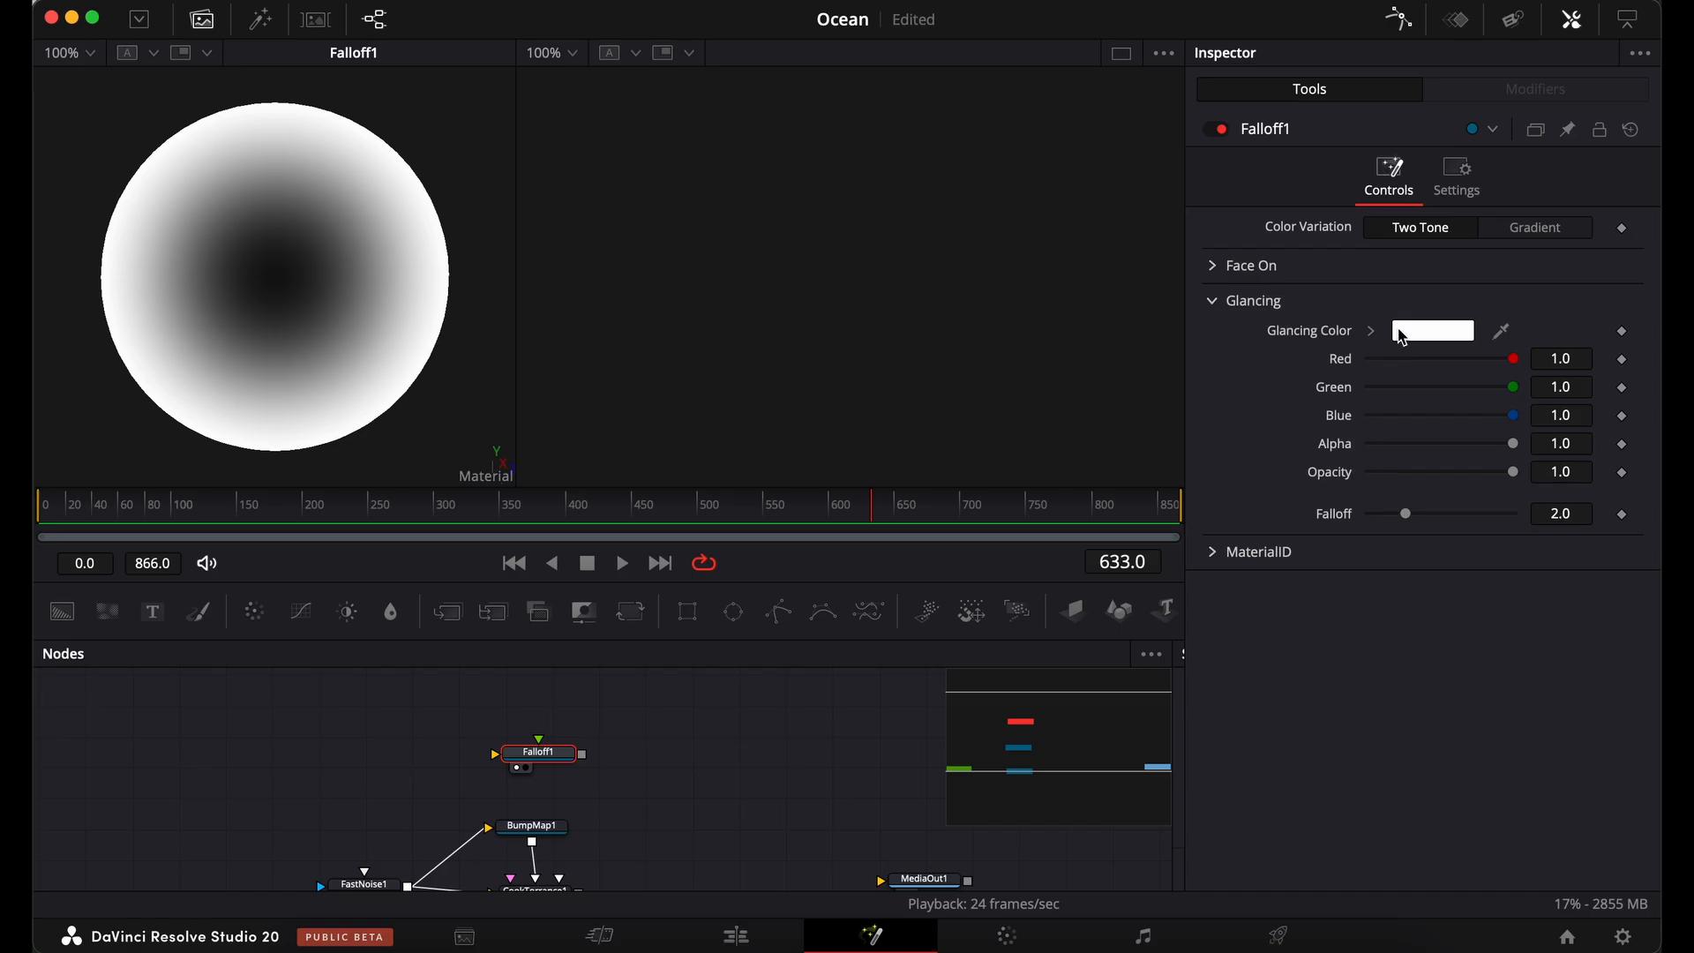
# Set the Glancing Color to Hue 0.65, Sat 0.75, Value 0.5 and reduce the Falloff amount to 0.315.
pyautogui.click(1374, 332)
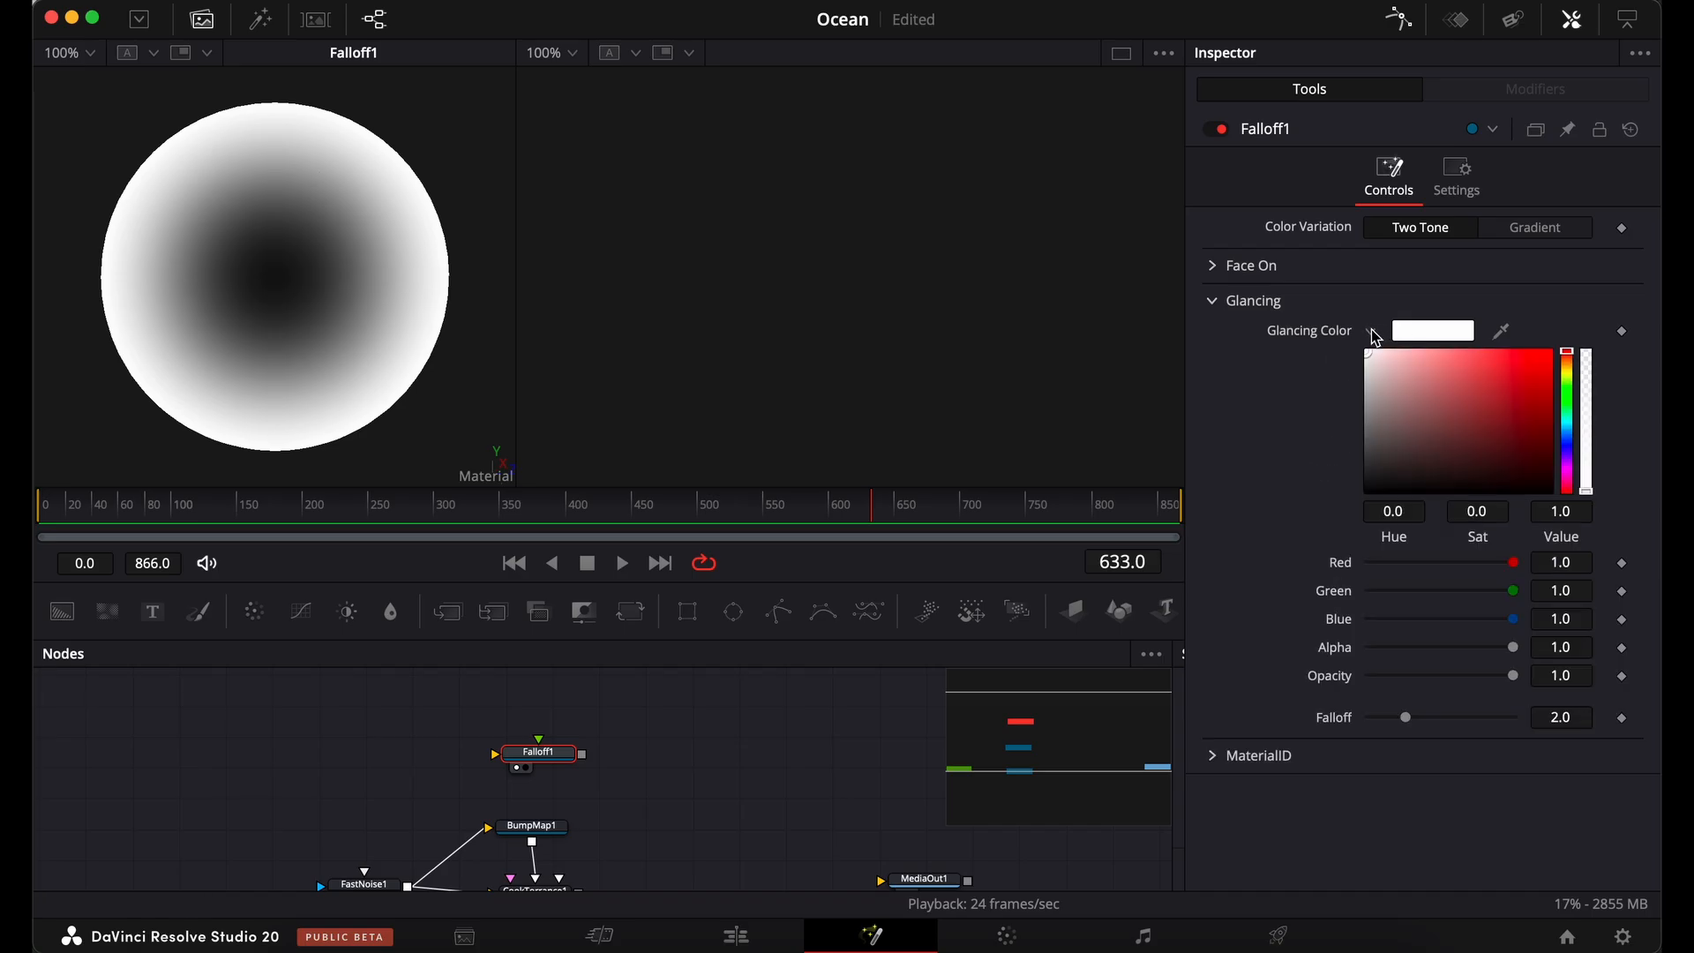
pyautogui.click(1401, 517)
pyautogui.write('.65')
pyautogui.press('Tab')
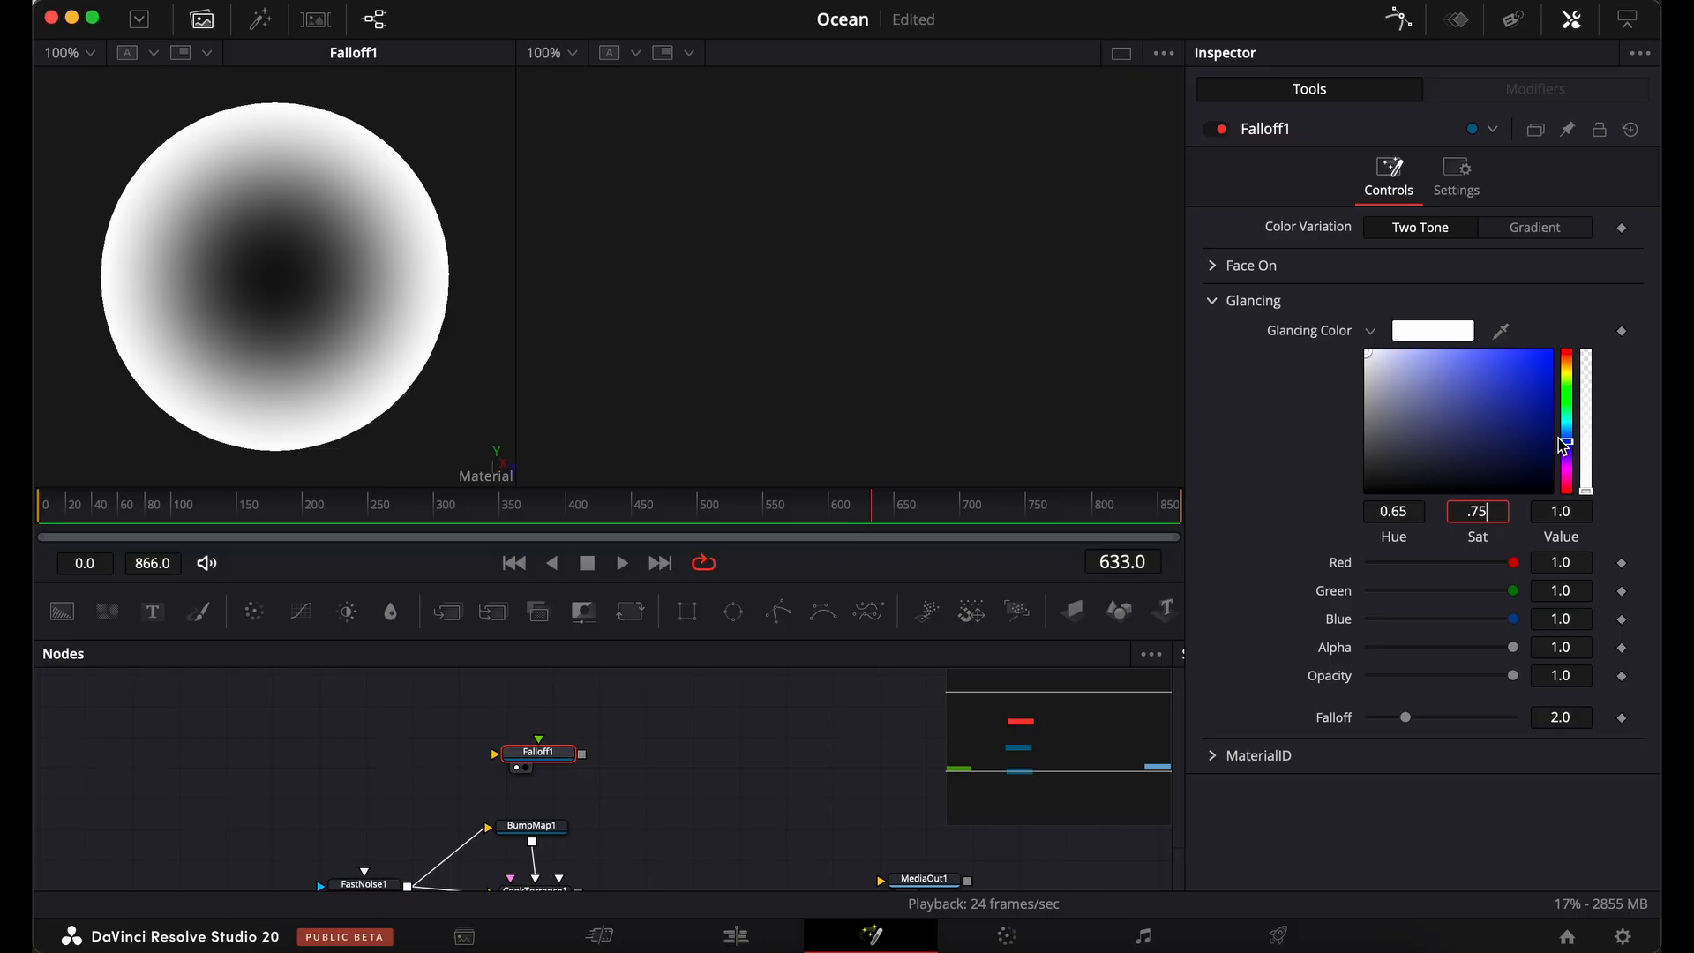
pyautogui.press('Tab')
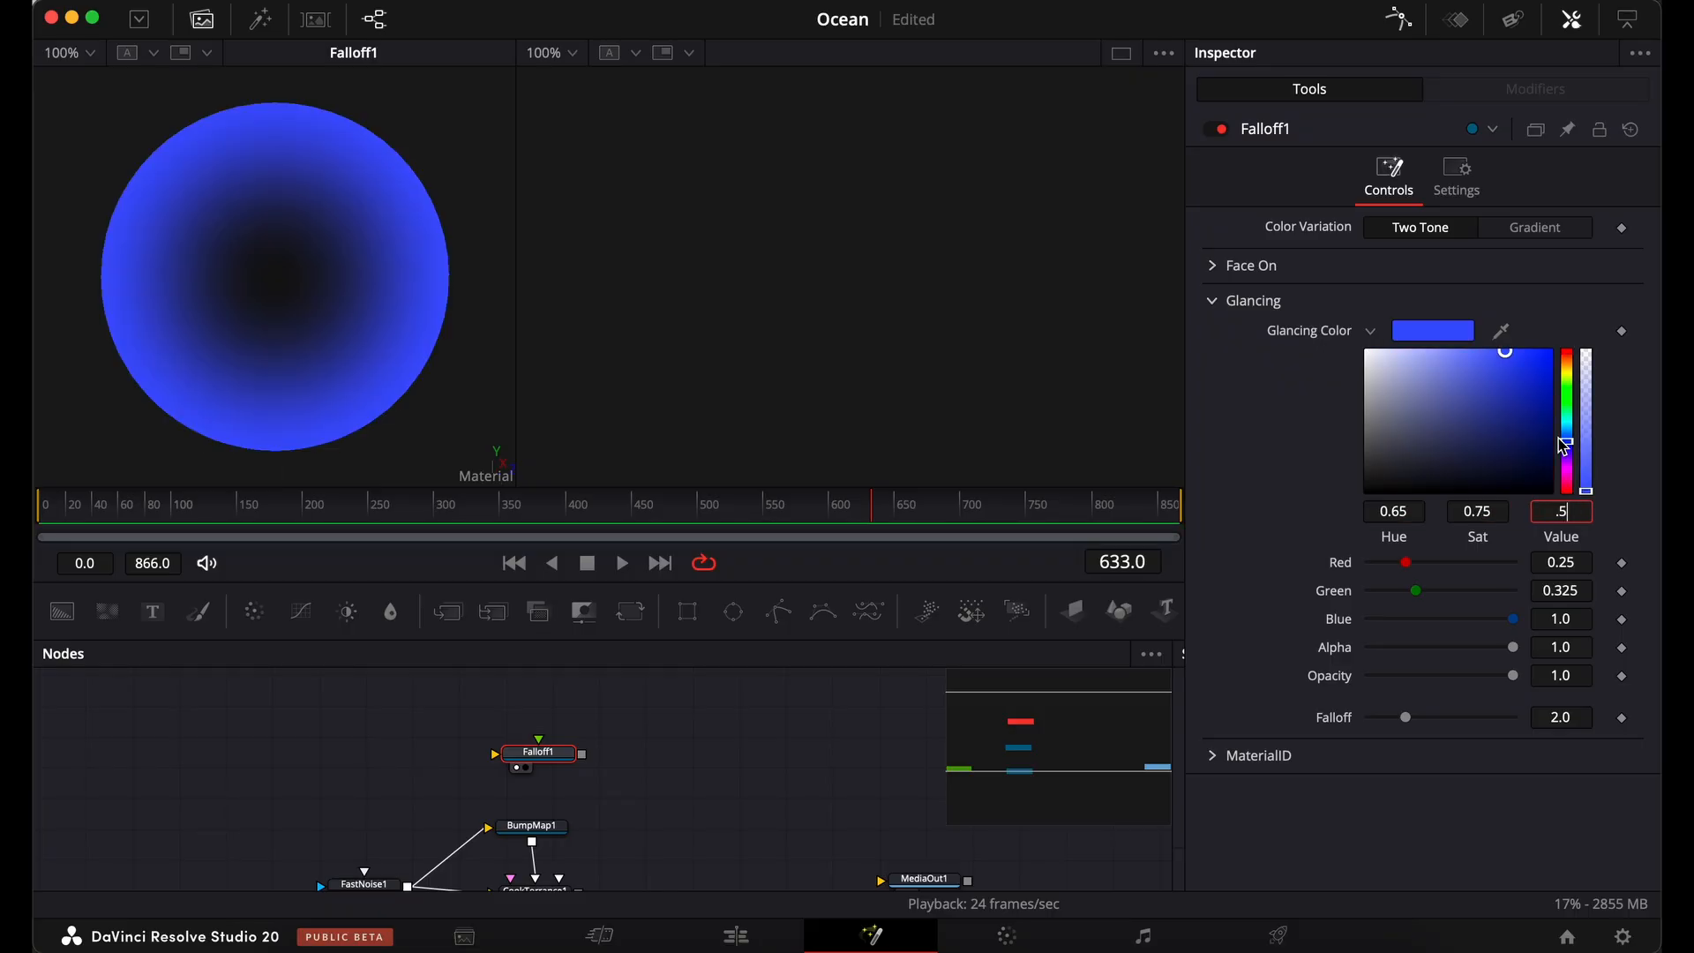
pyautogui.press('Tab')
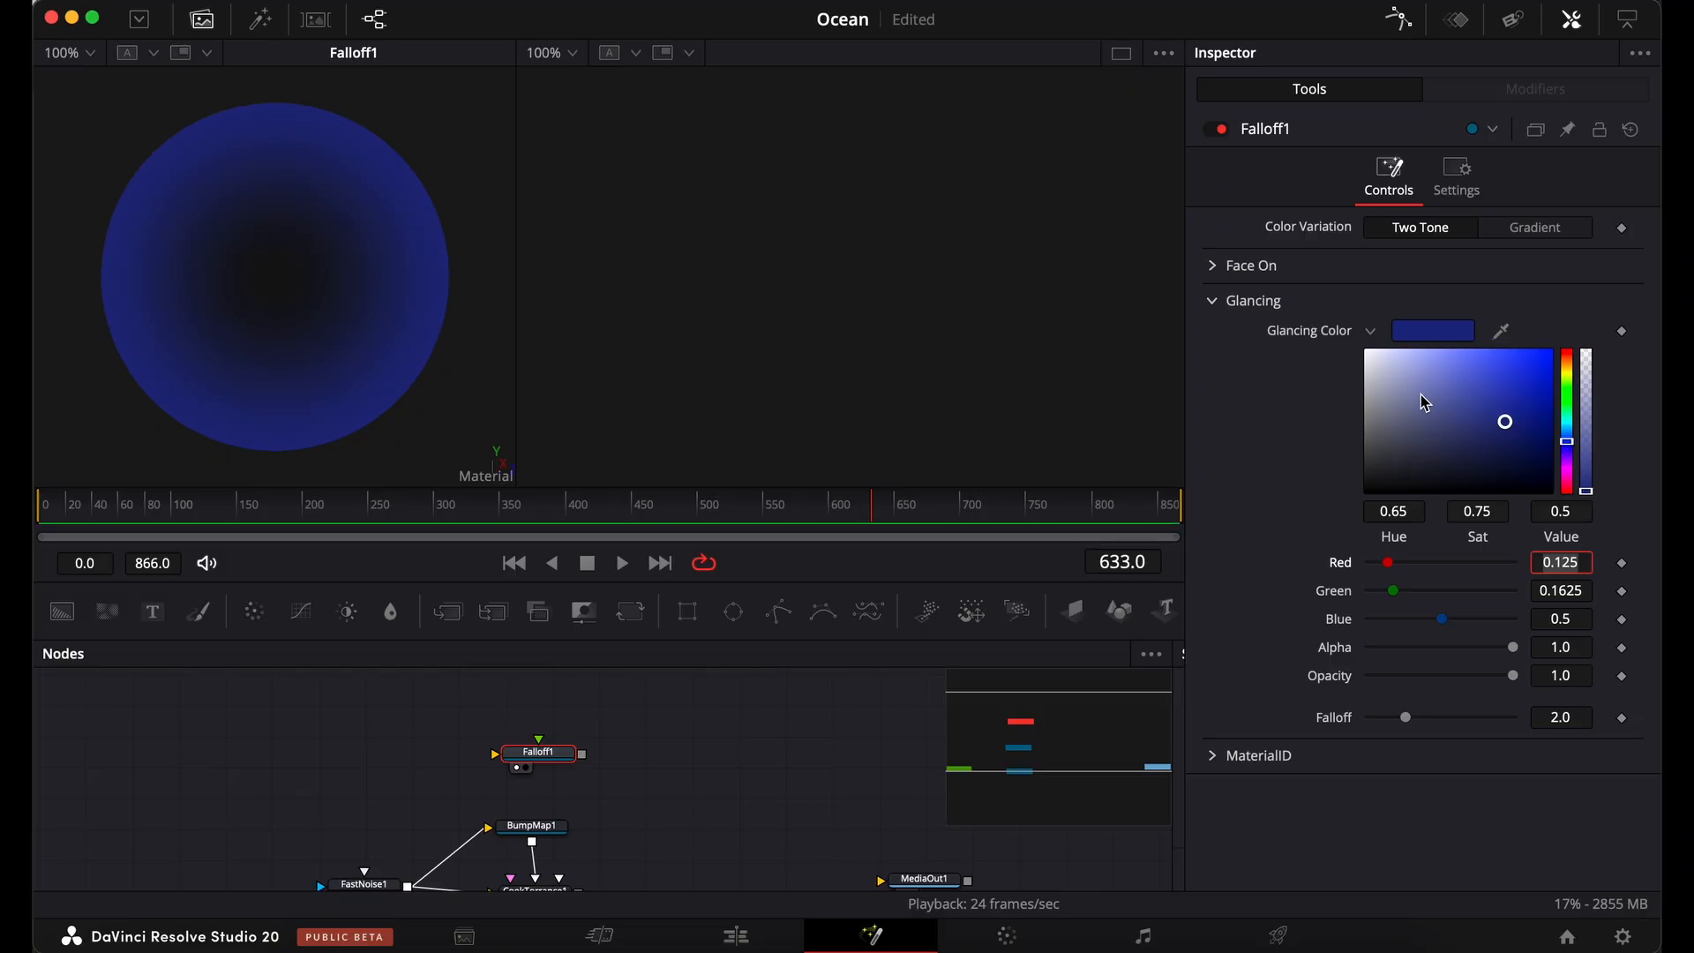
pyautogui.moveTo(1404, 717); pyautogui.dragTo(1371, 726)
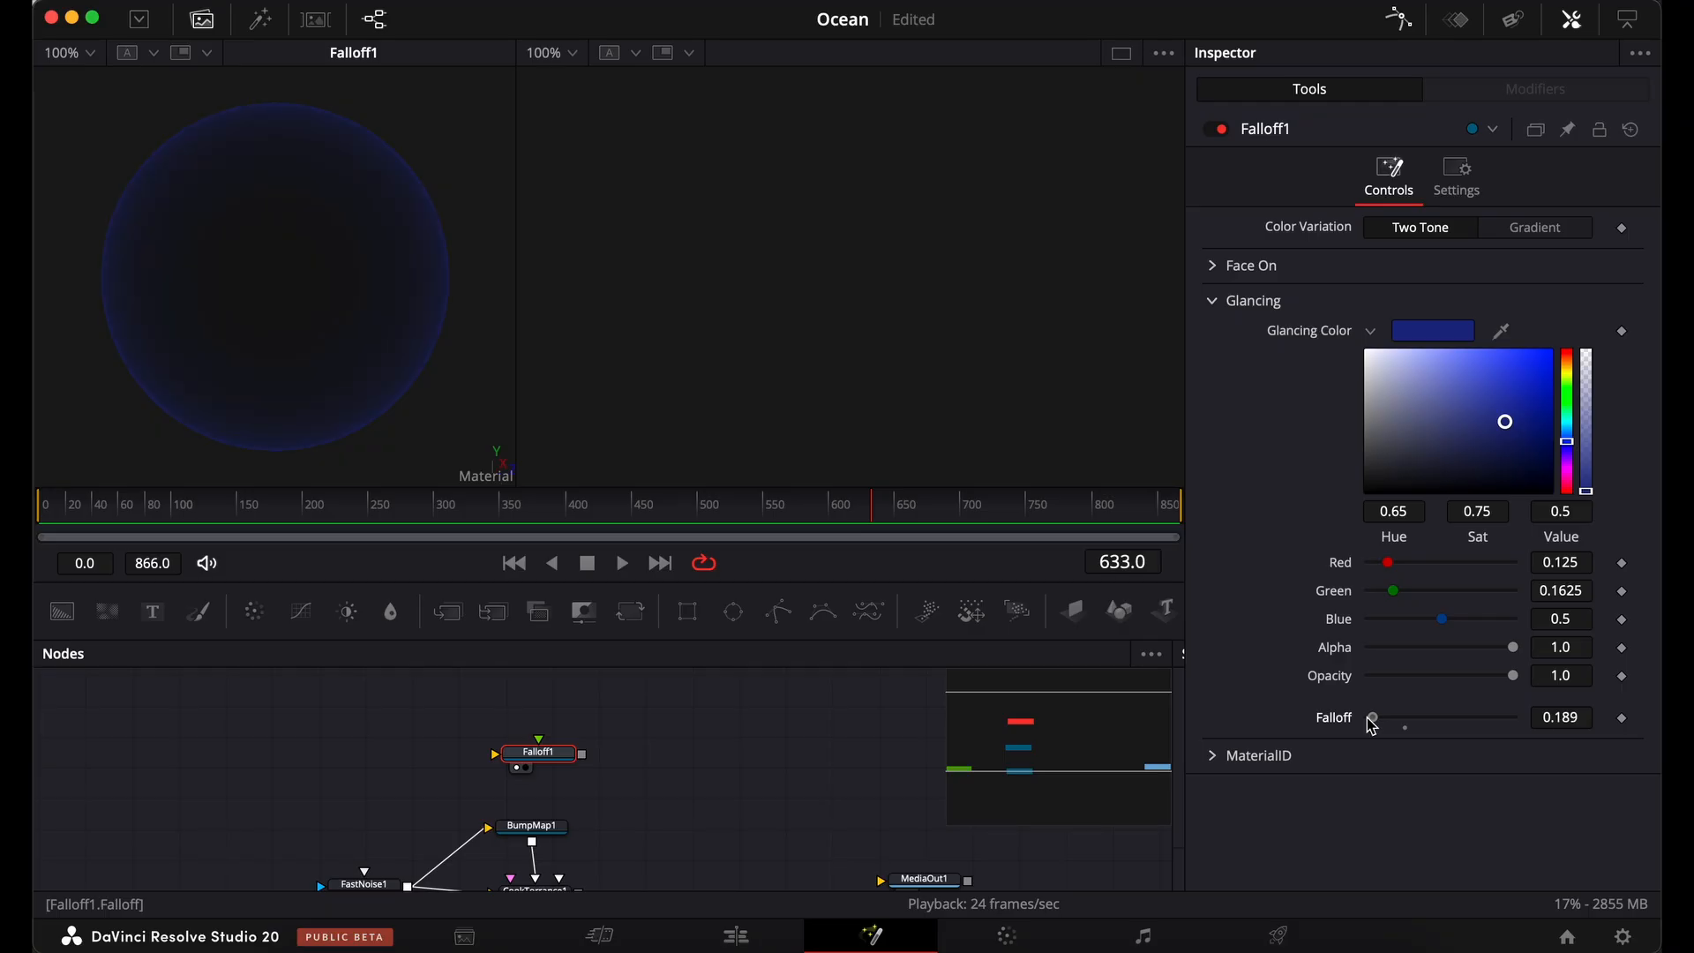
pyautogui.moveTo(1372, 726); pyautogui.dragTo(1375, 726)
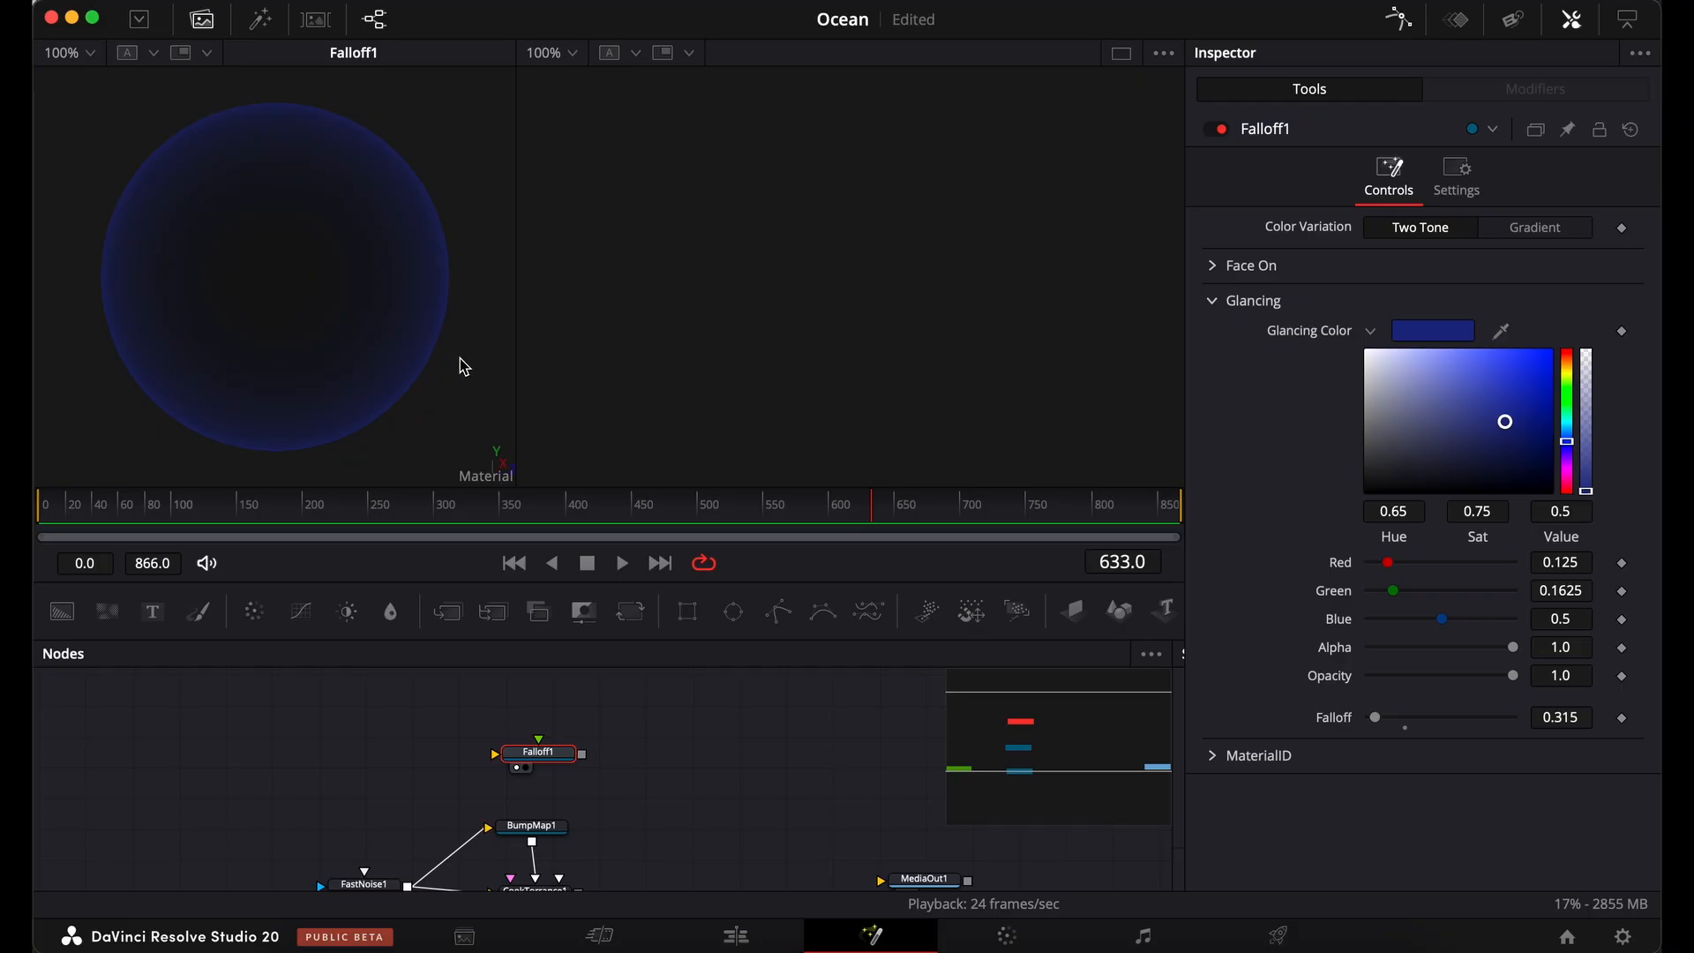
# Preview the Falloff material on a plane from an angle and return the preview shape to a sphere.
pyautogui.rightClick(413, 311)
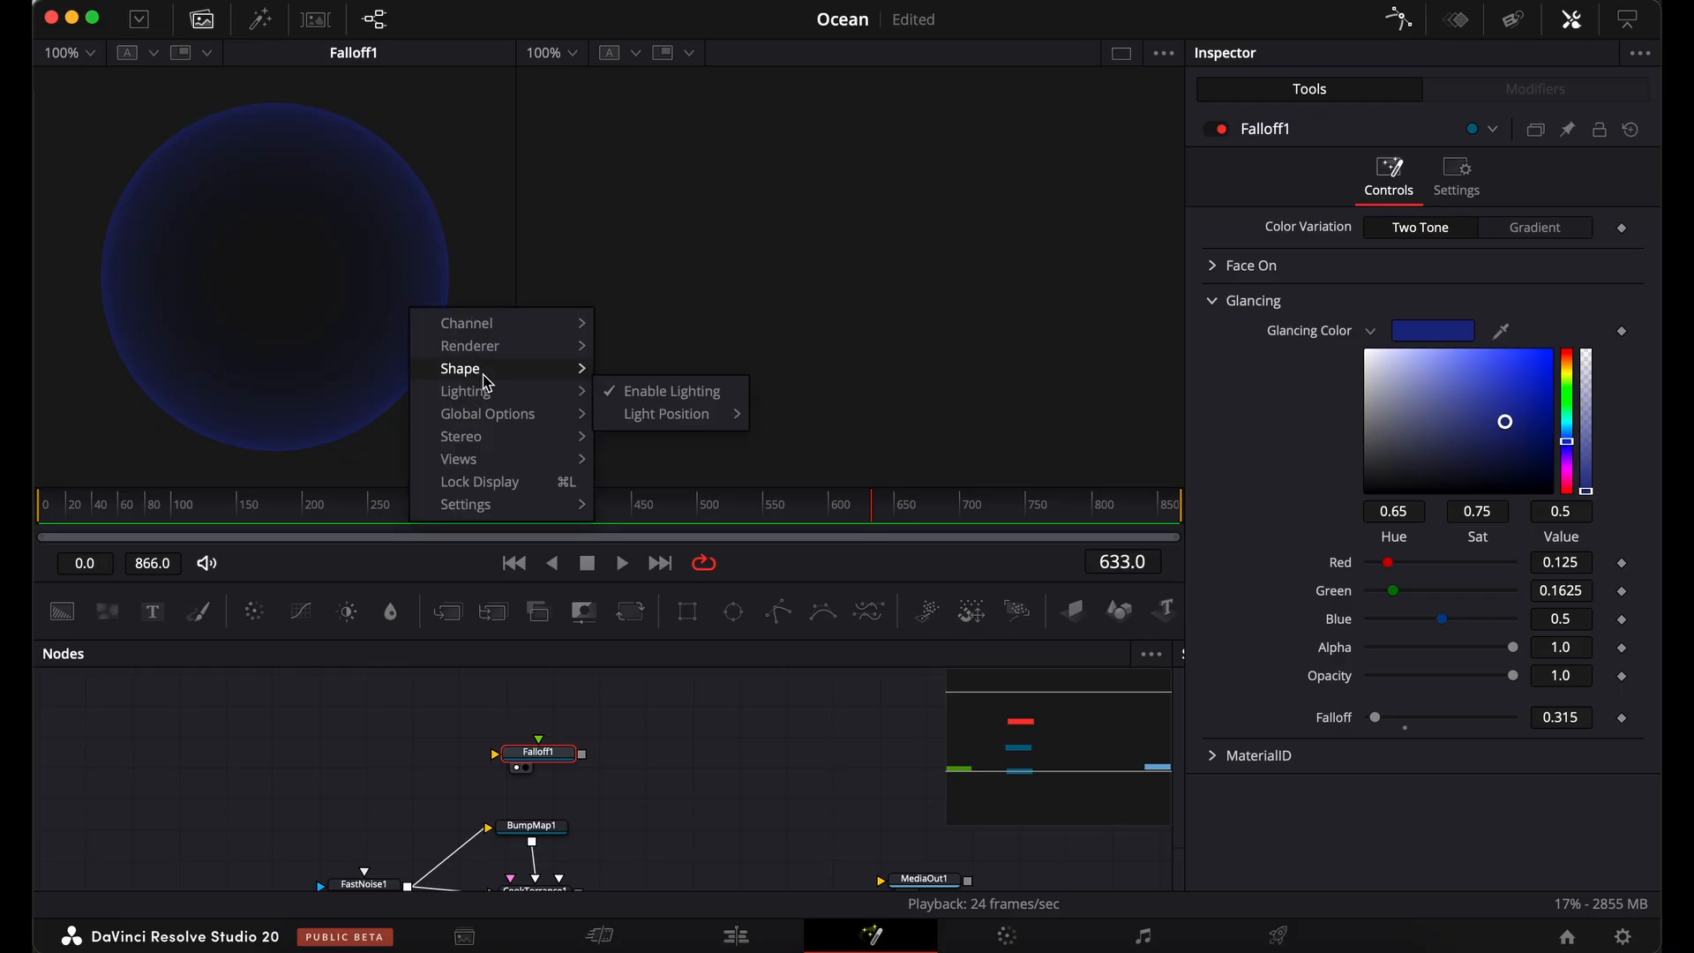
pyautogui.moveTo(484, 375)
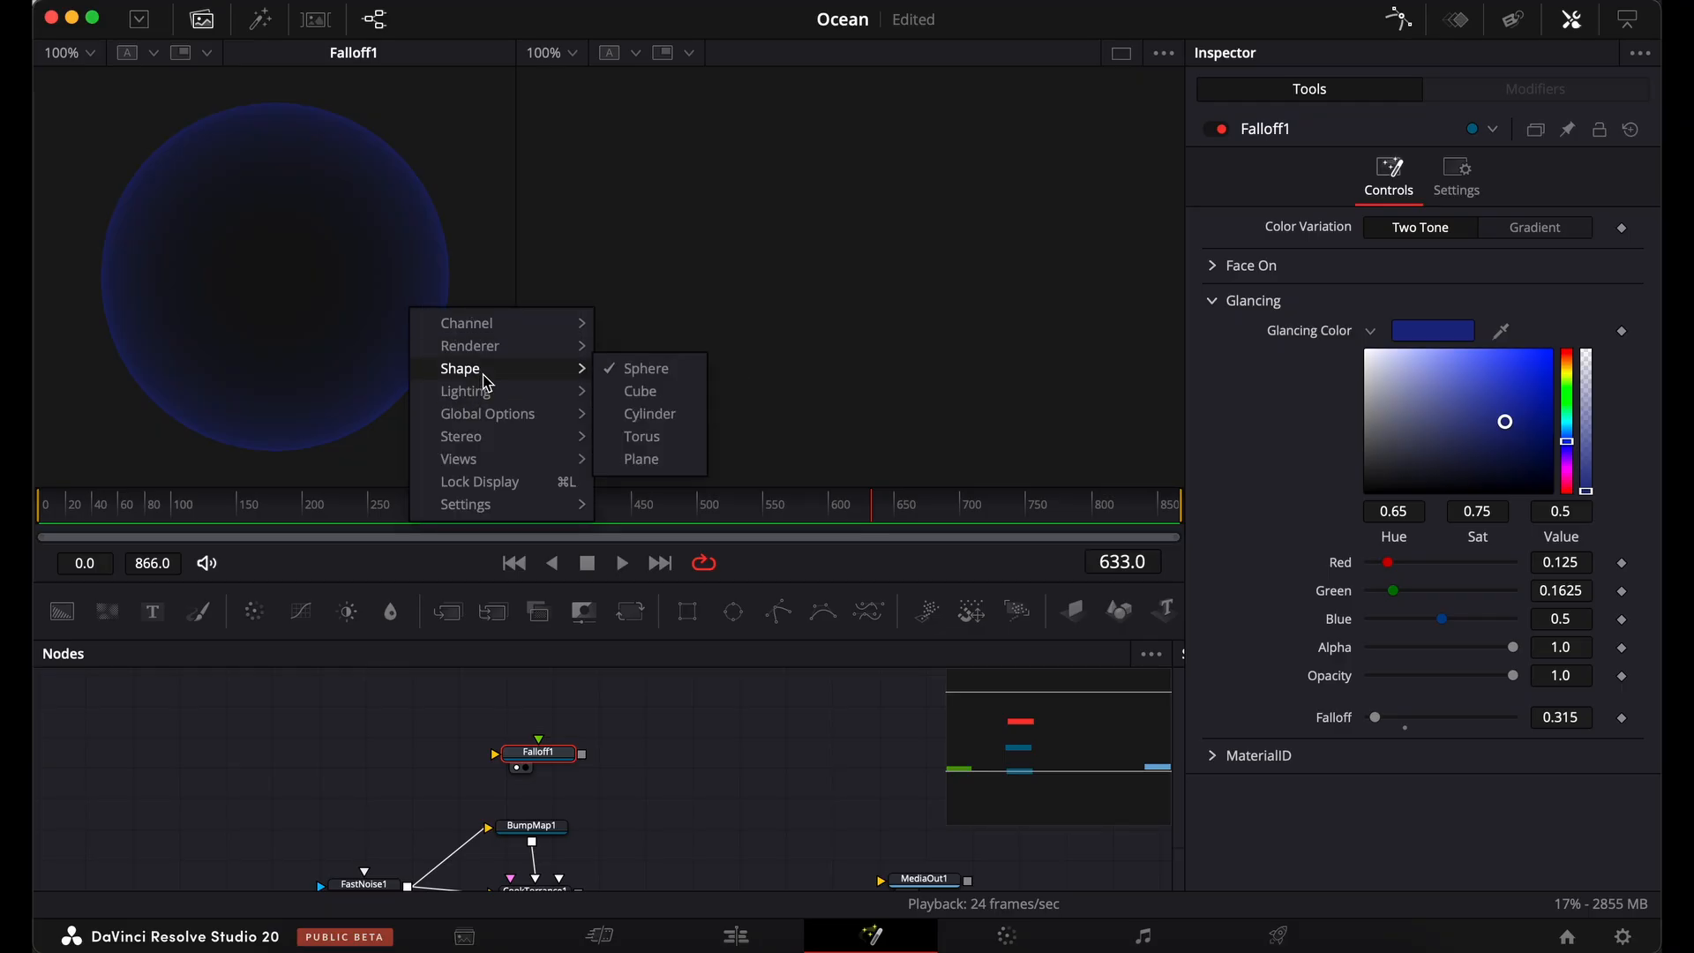
pyautogui.click(648, 460)
pyautogui.moveTo(358, 293); pyautogui.dragTo(197, 265)
pyautogui.rightClick(311, 325)
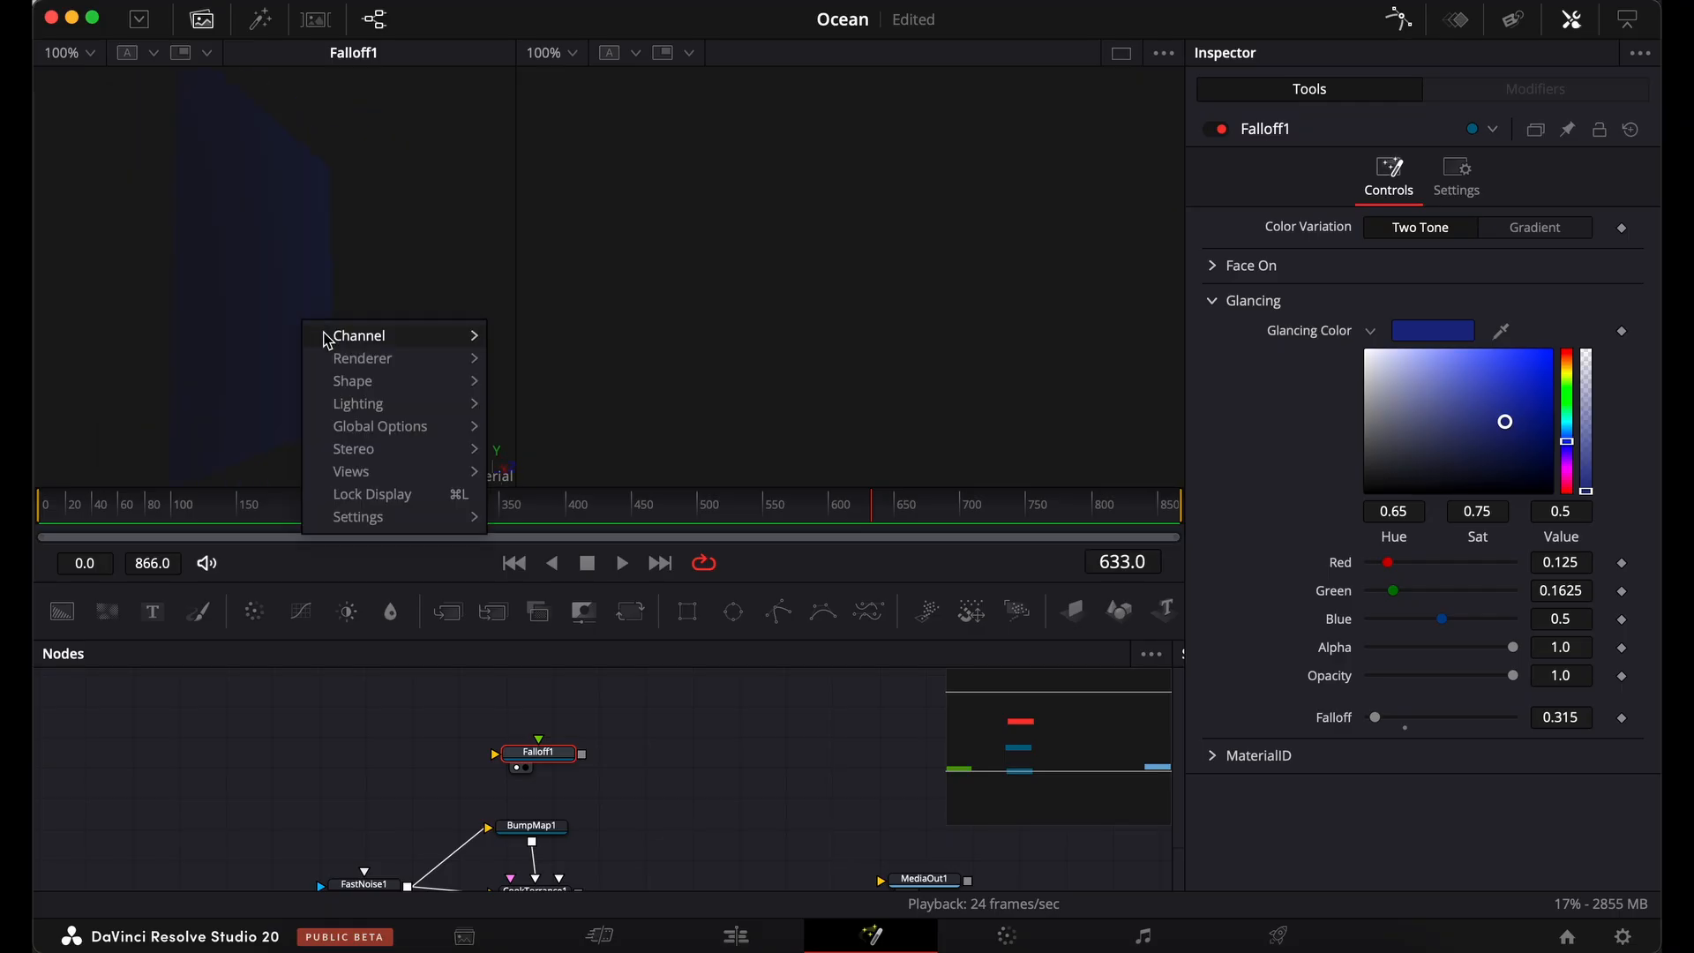
pyautogui.moveTo(362, 381)
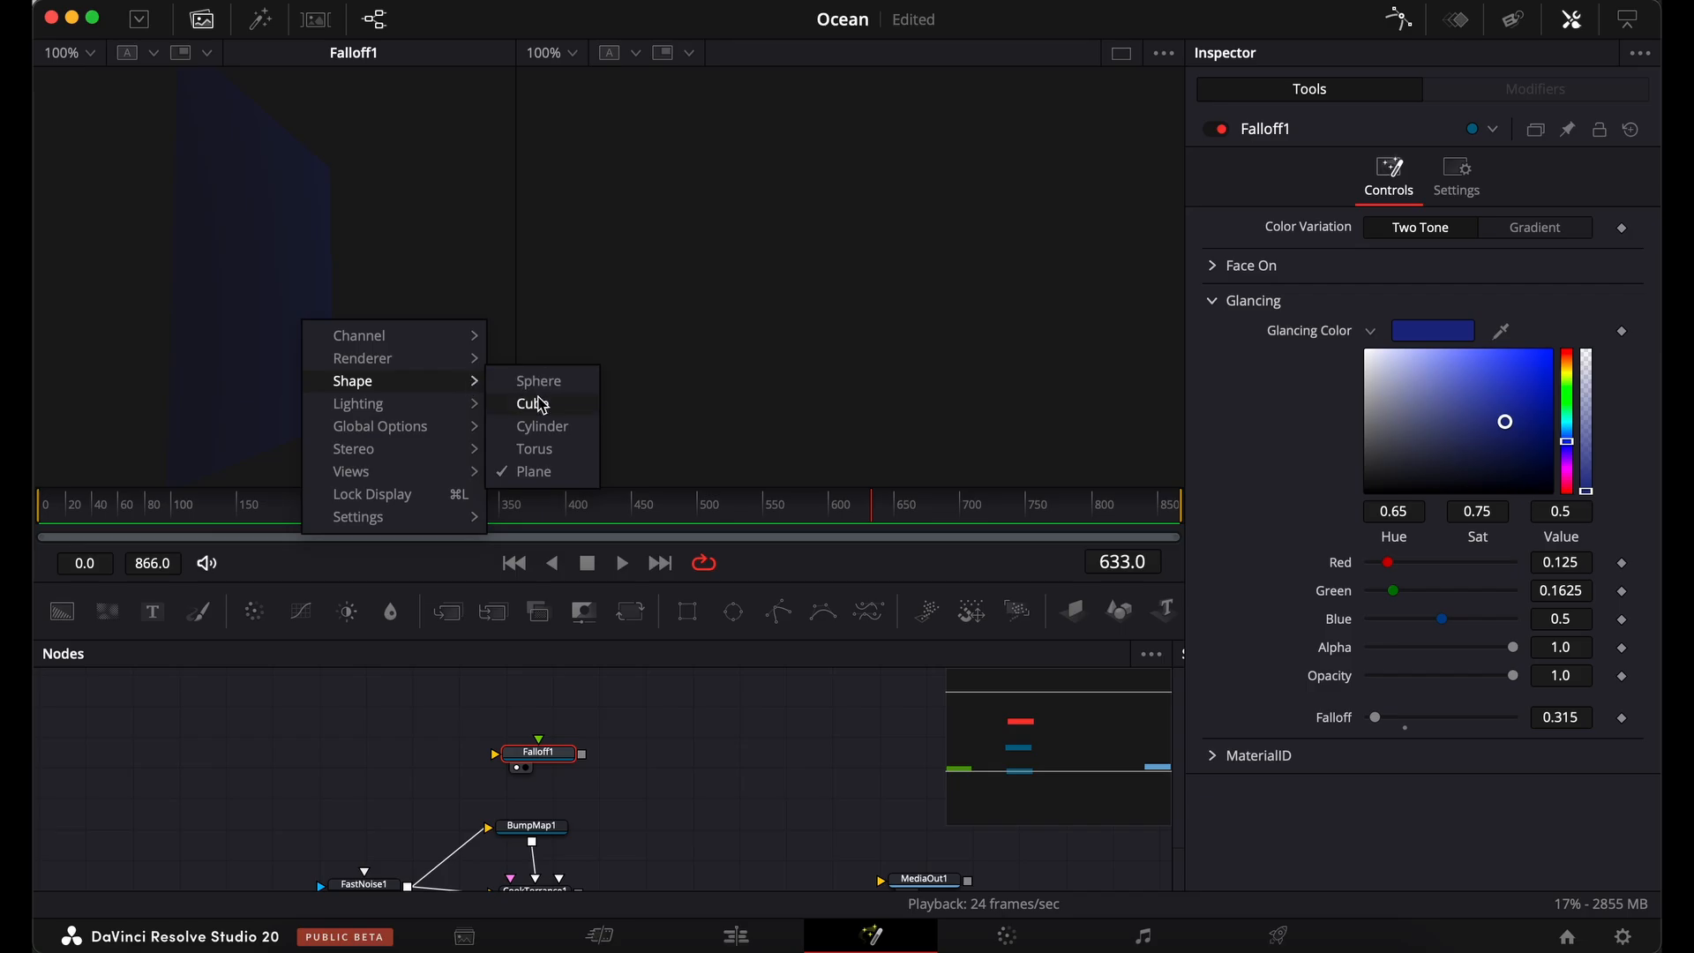
pyautogui.click(538, 380)
# Add a Channel Boolean (3Bol) material node to the node graph.
pyautogui.hotkey('shift', 'space')
pyautogui.write('Cha')
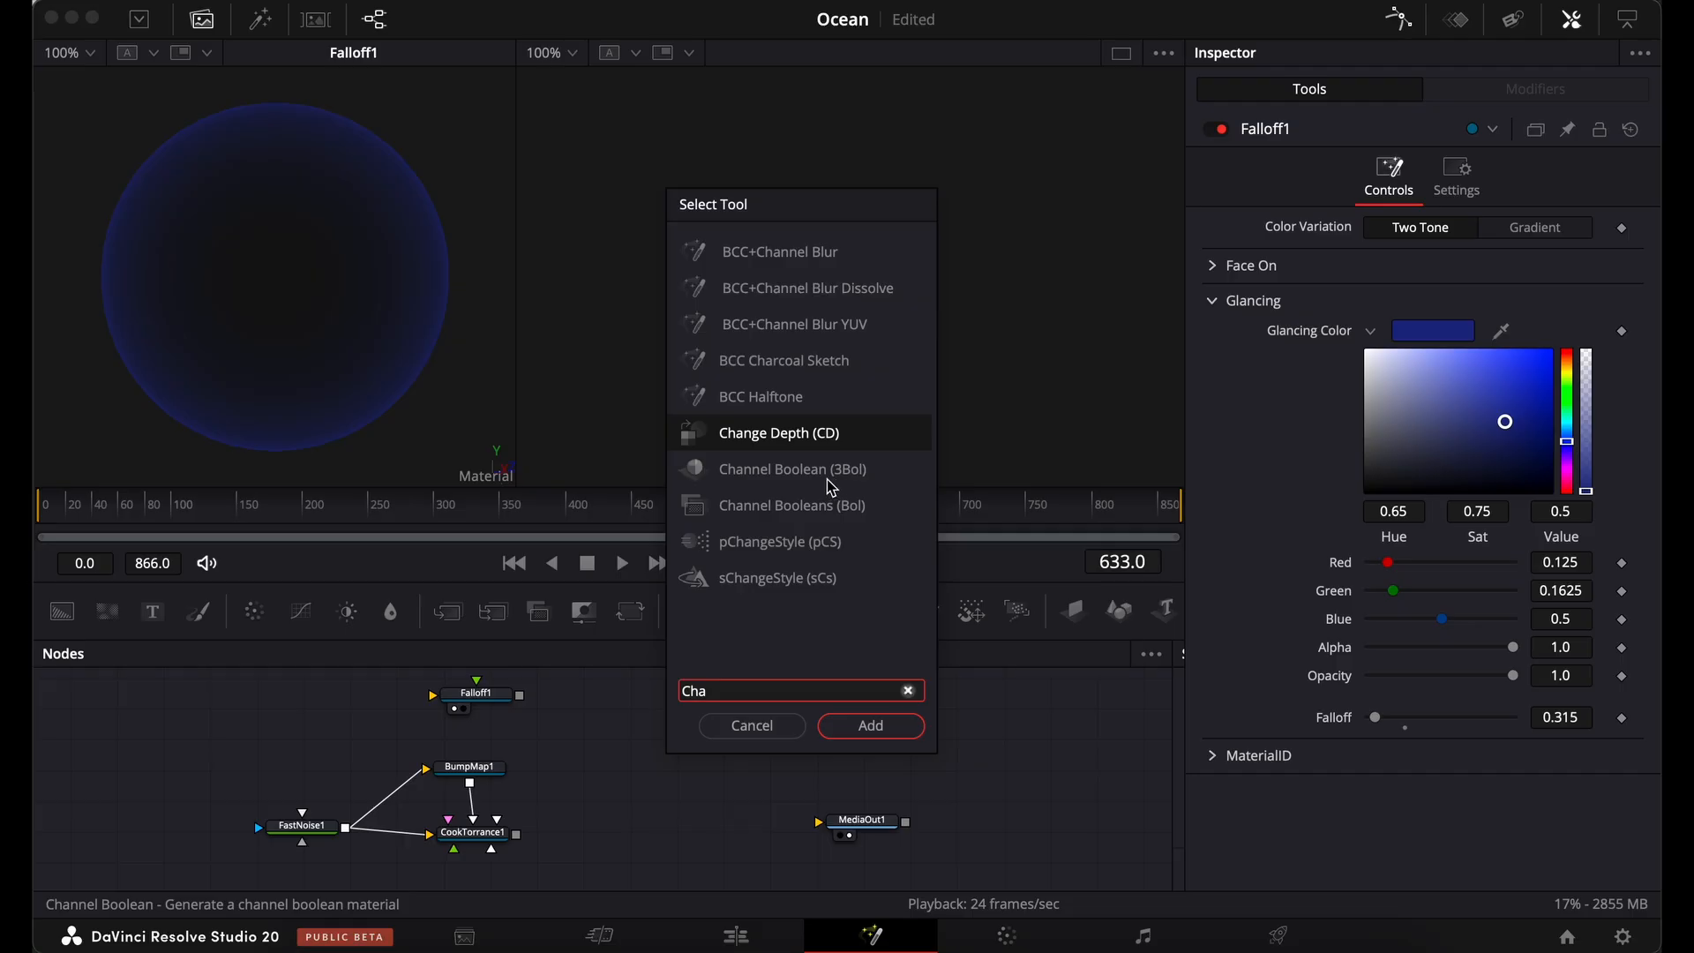
pyautogui.click(769, 483)
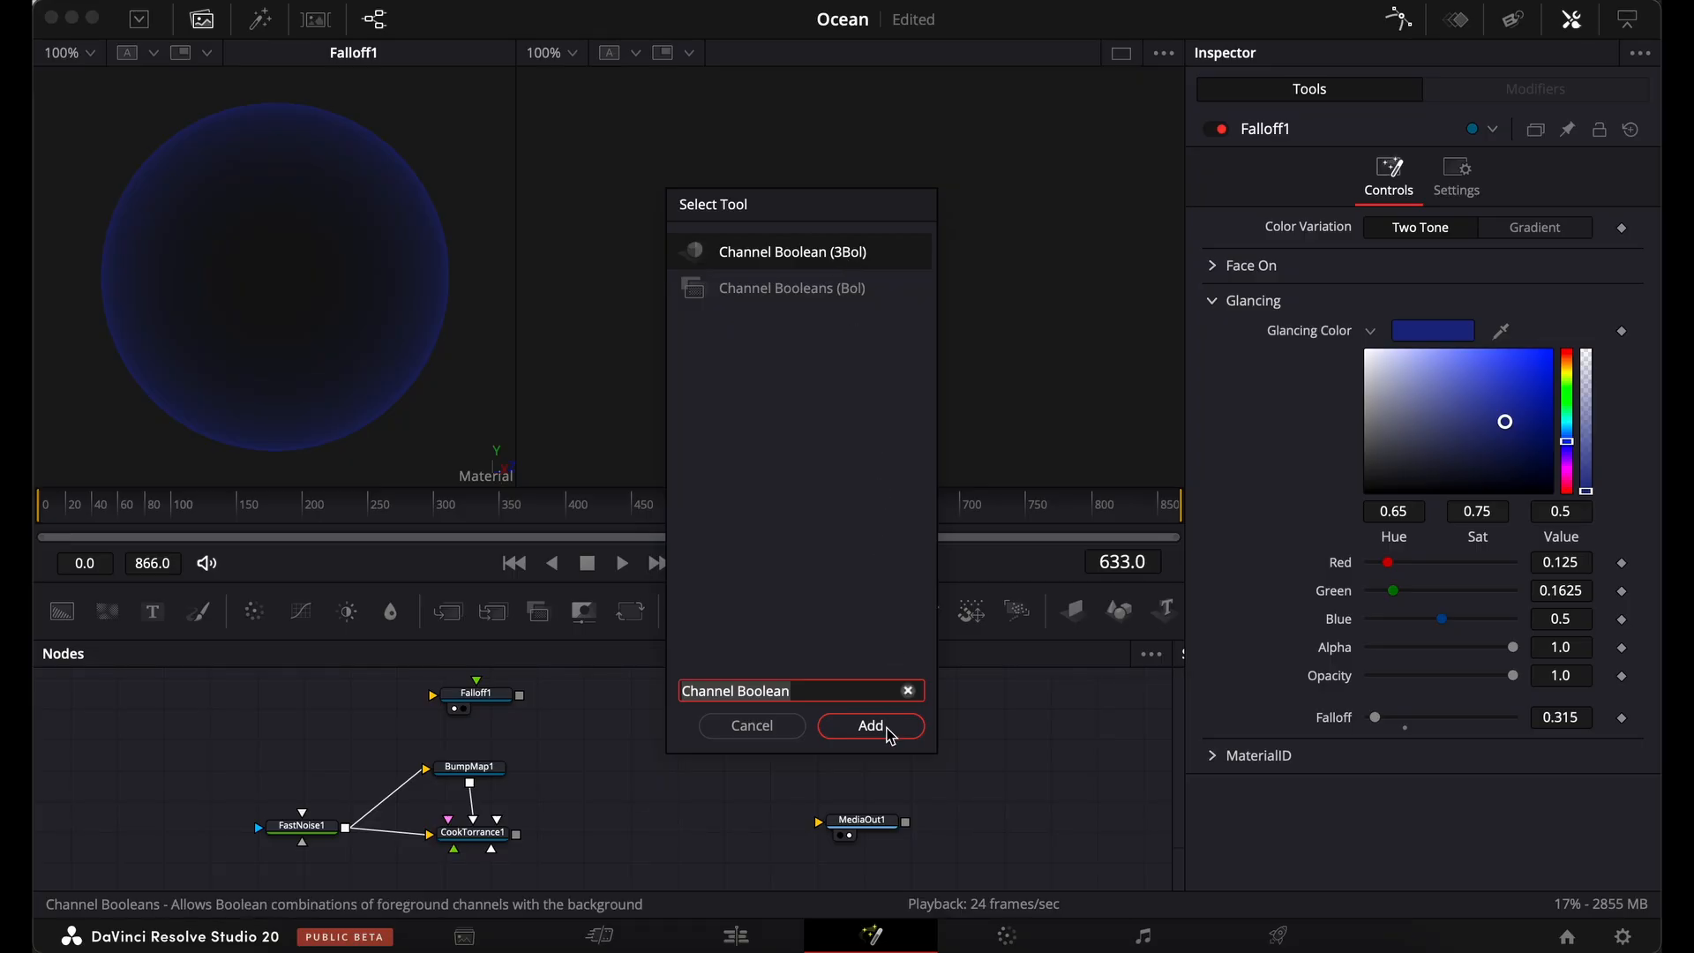
pyautogui.click(873, 727)
# Connect Falloff to the Channel Boolean's Foreground Material input and route that connection through a bend point above the node.
pyautogui.moveTo(521, 697); pyautogui.dragTo(615, 819)
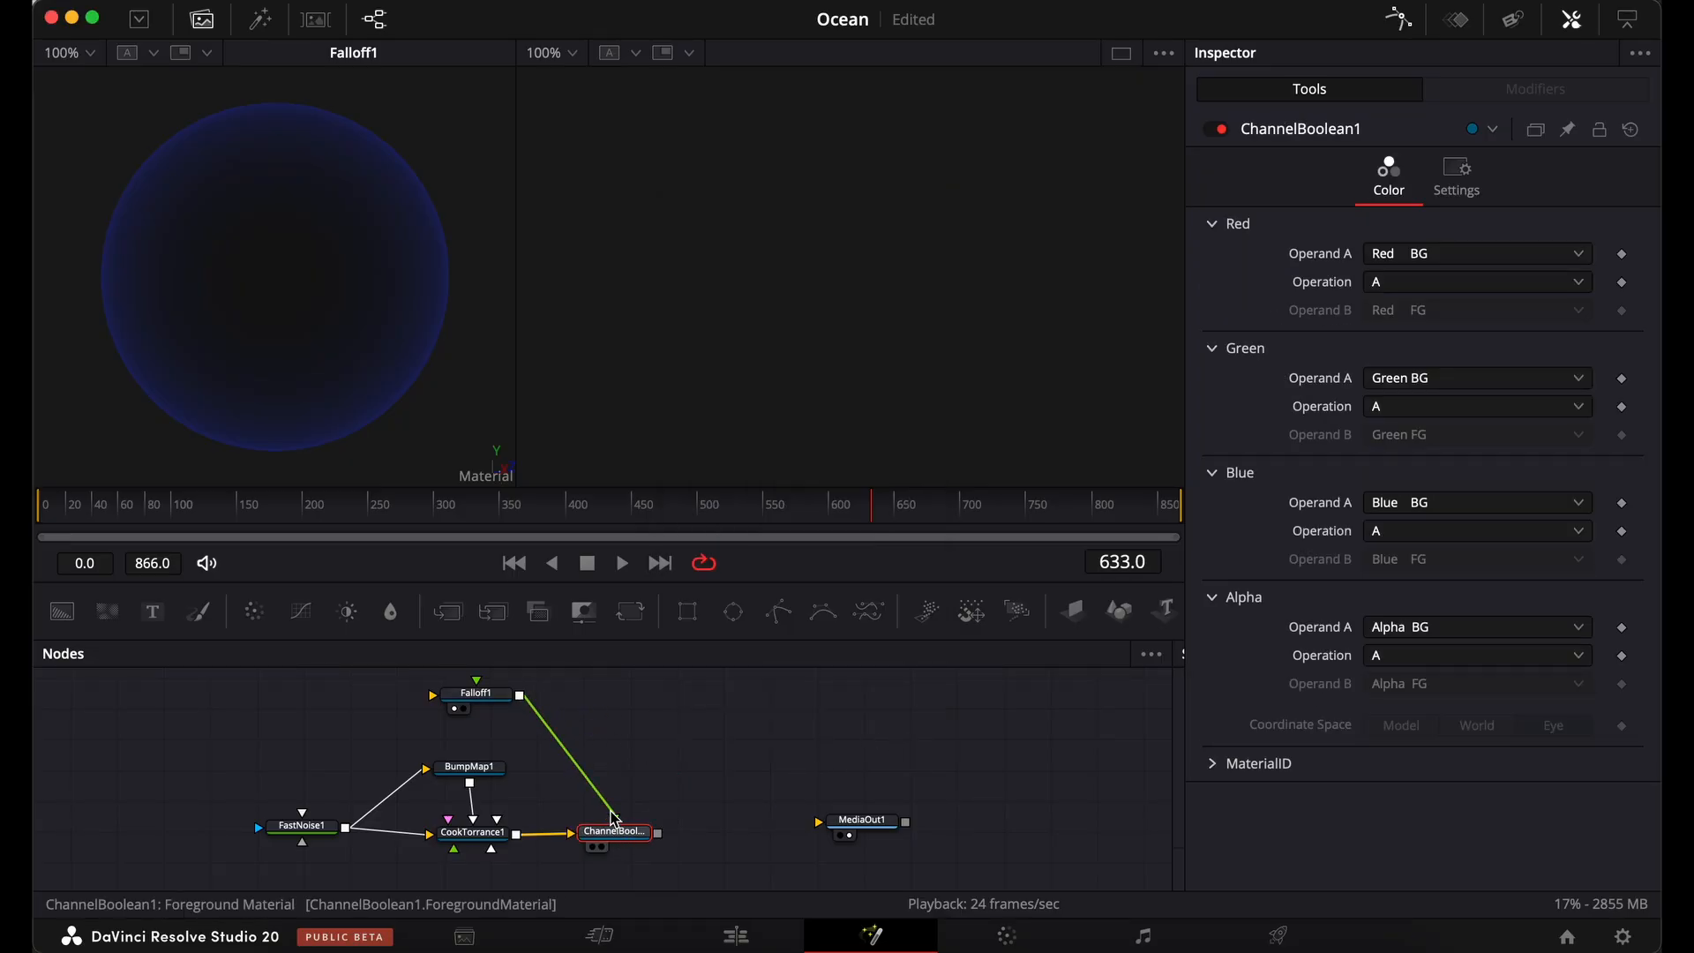
pyautogui.keyDown('alt'); pyautogui.click(574, 770); pyautogui.keyUp('alt')
pyautogui.moveTo(574, 770); pyautogui.dragTo(610, 723)
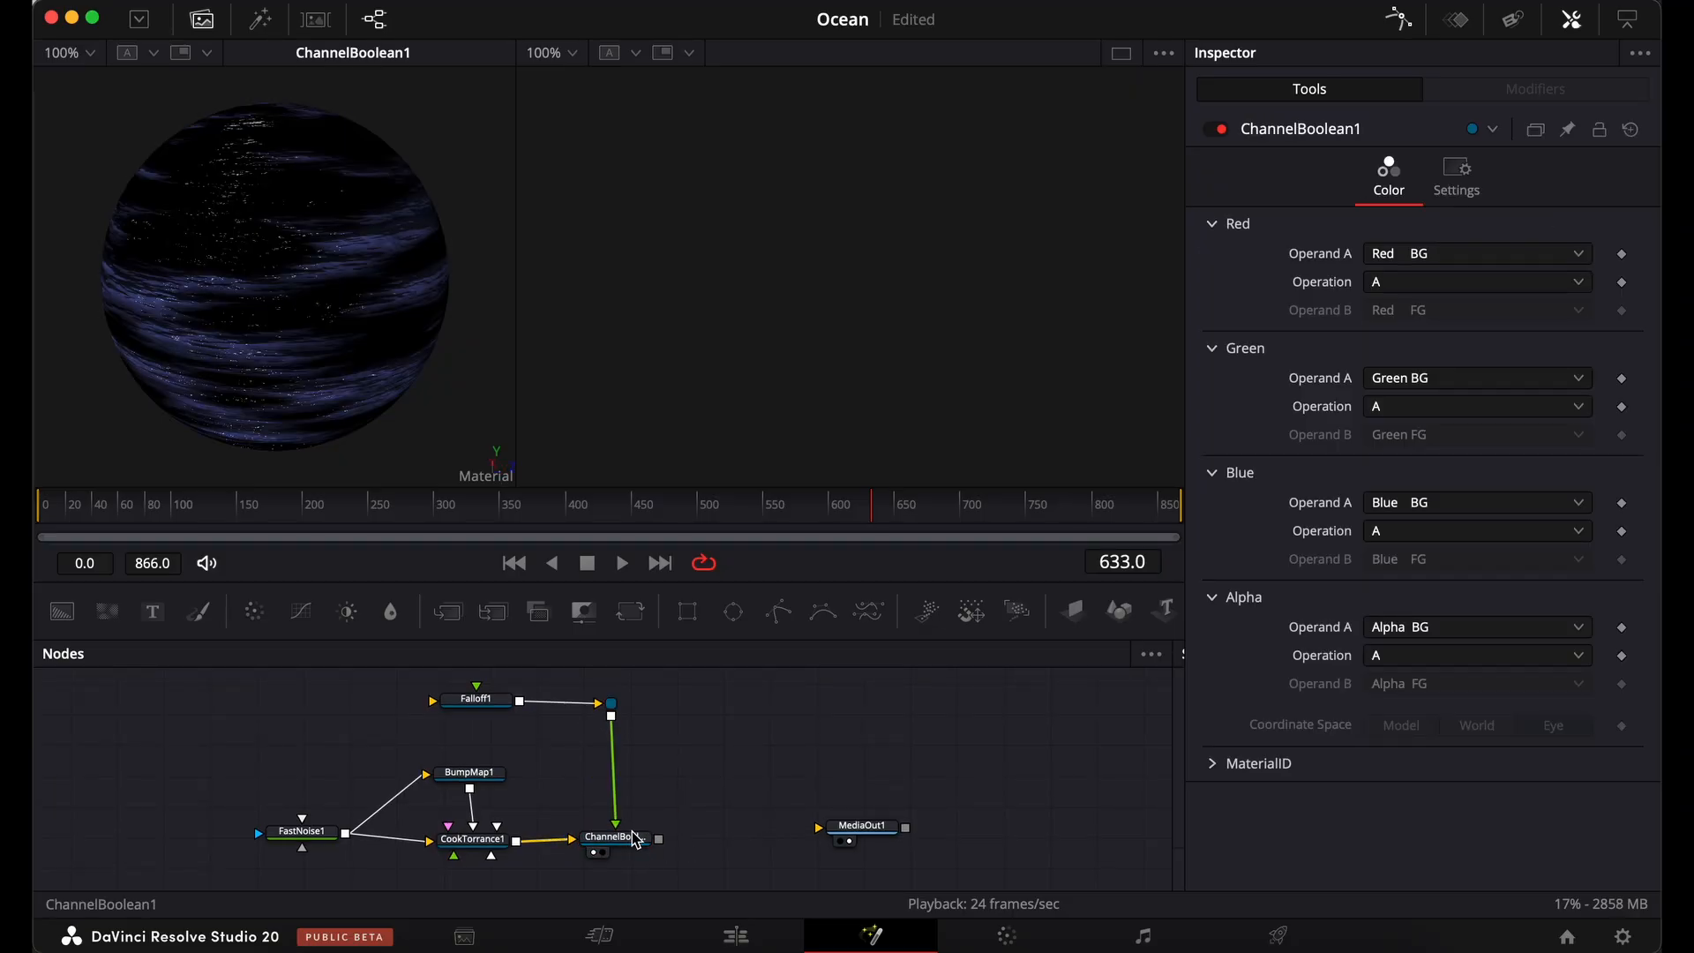
# Set the Channel Boolean's Red, Green and Blue operations to A + B.
pyautogui.click(1376, 285)
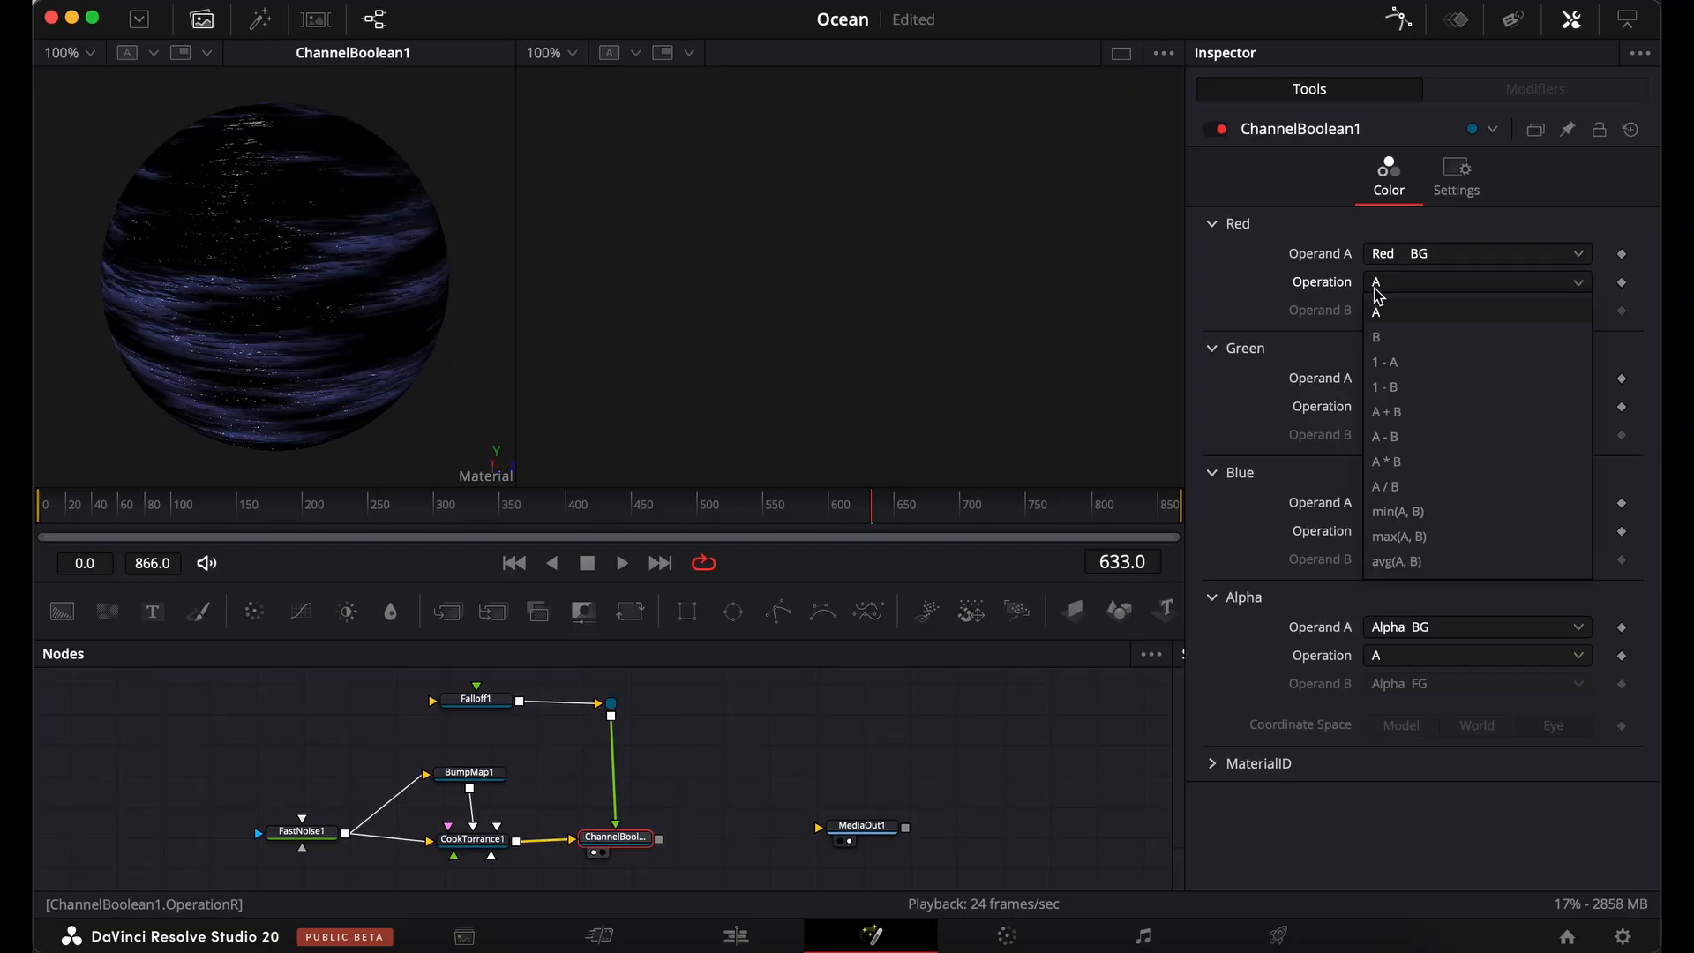
pyautogui.click(1400, 422)
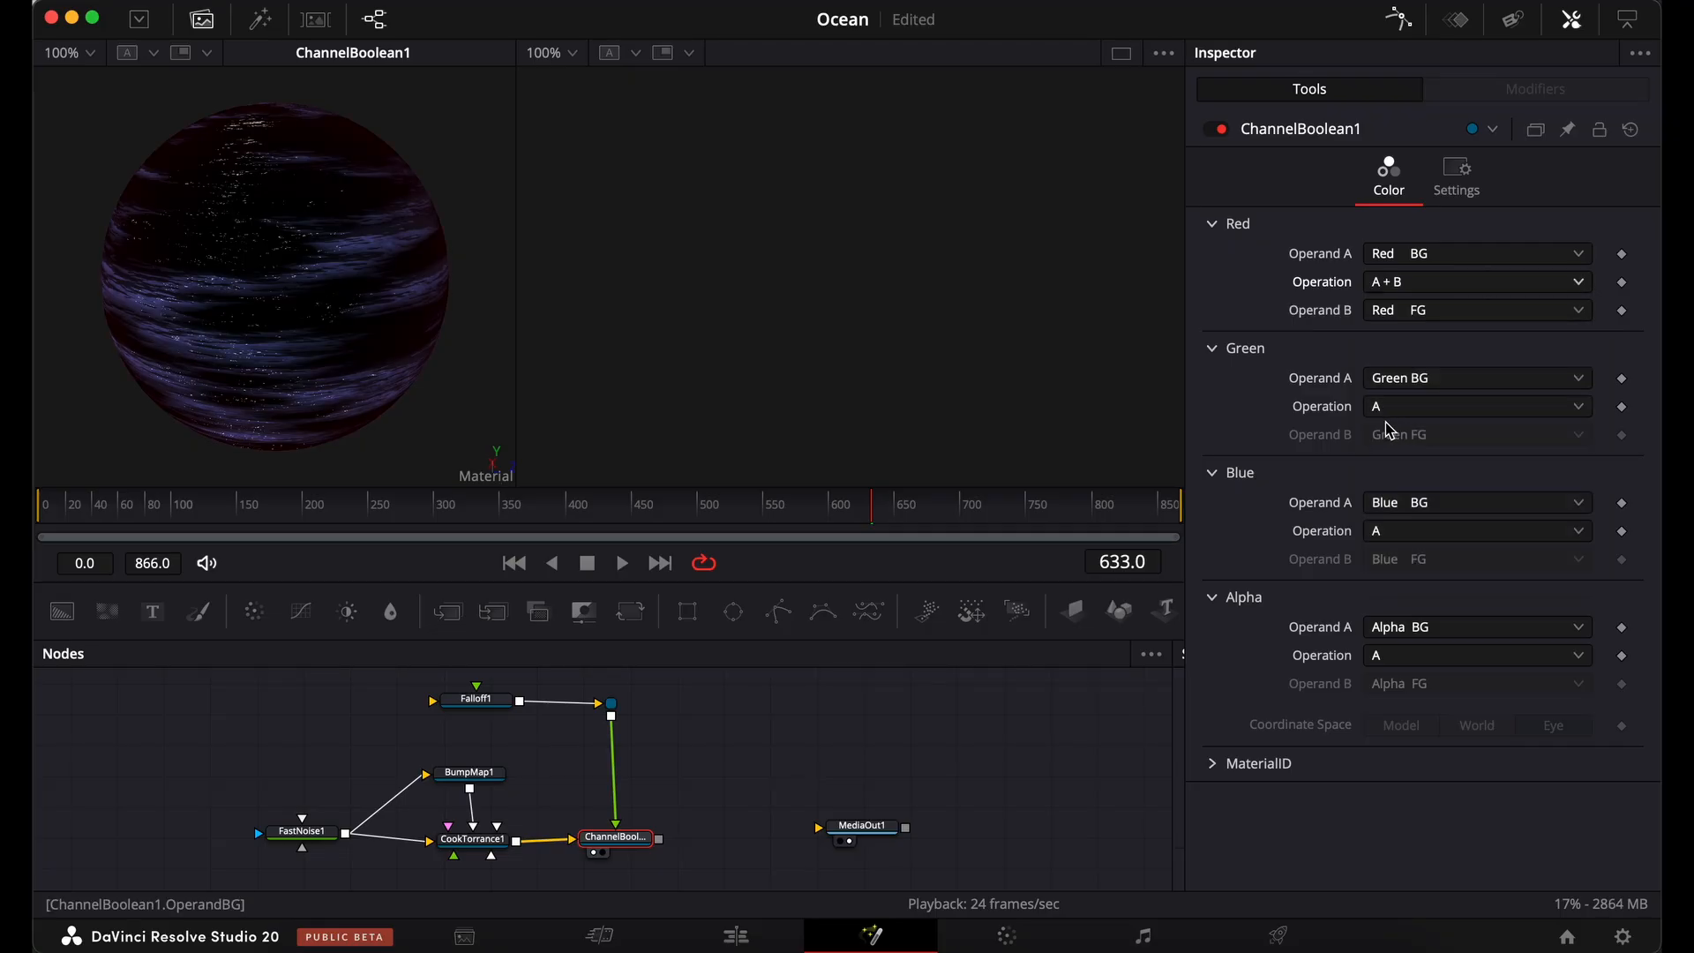
pyautogui.click(1391, 411)
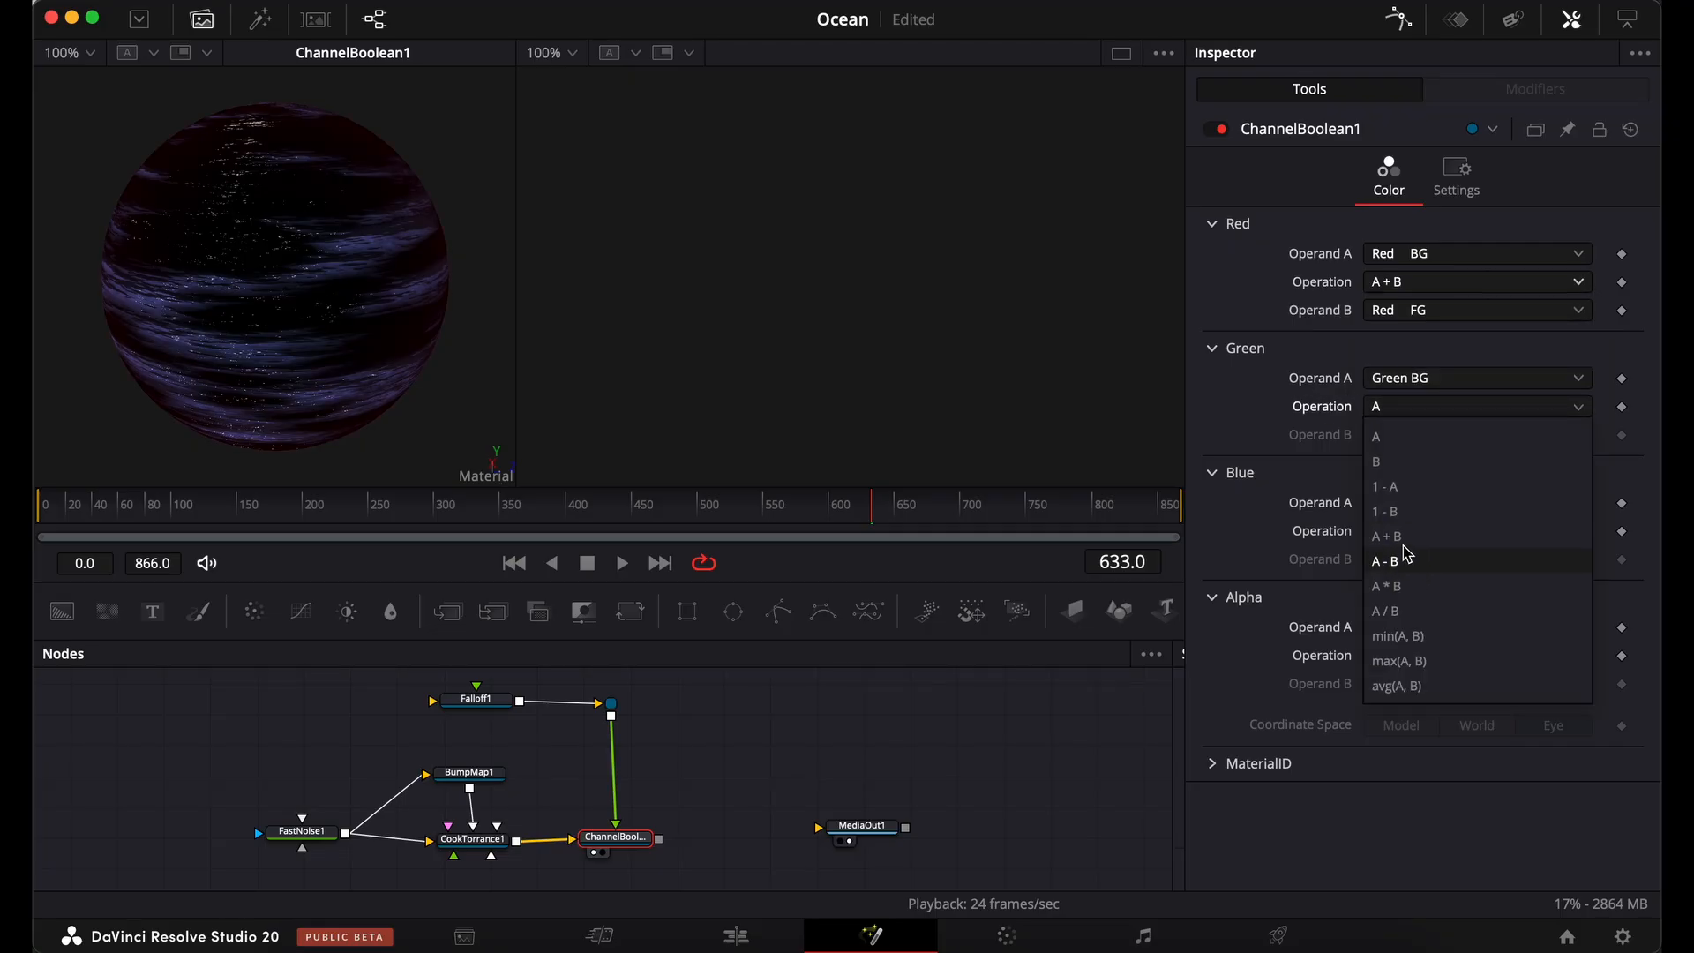
pyautogui.click(1377, 537)
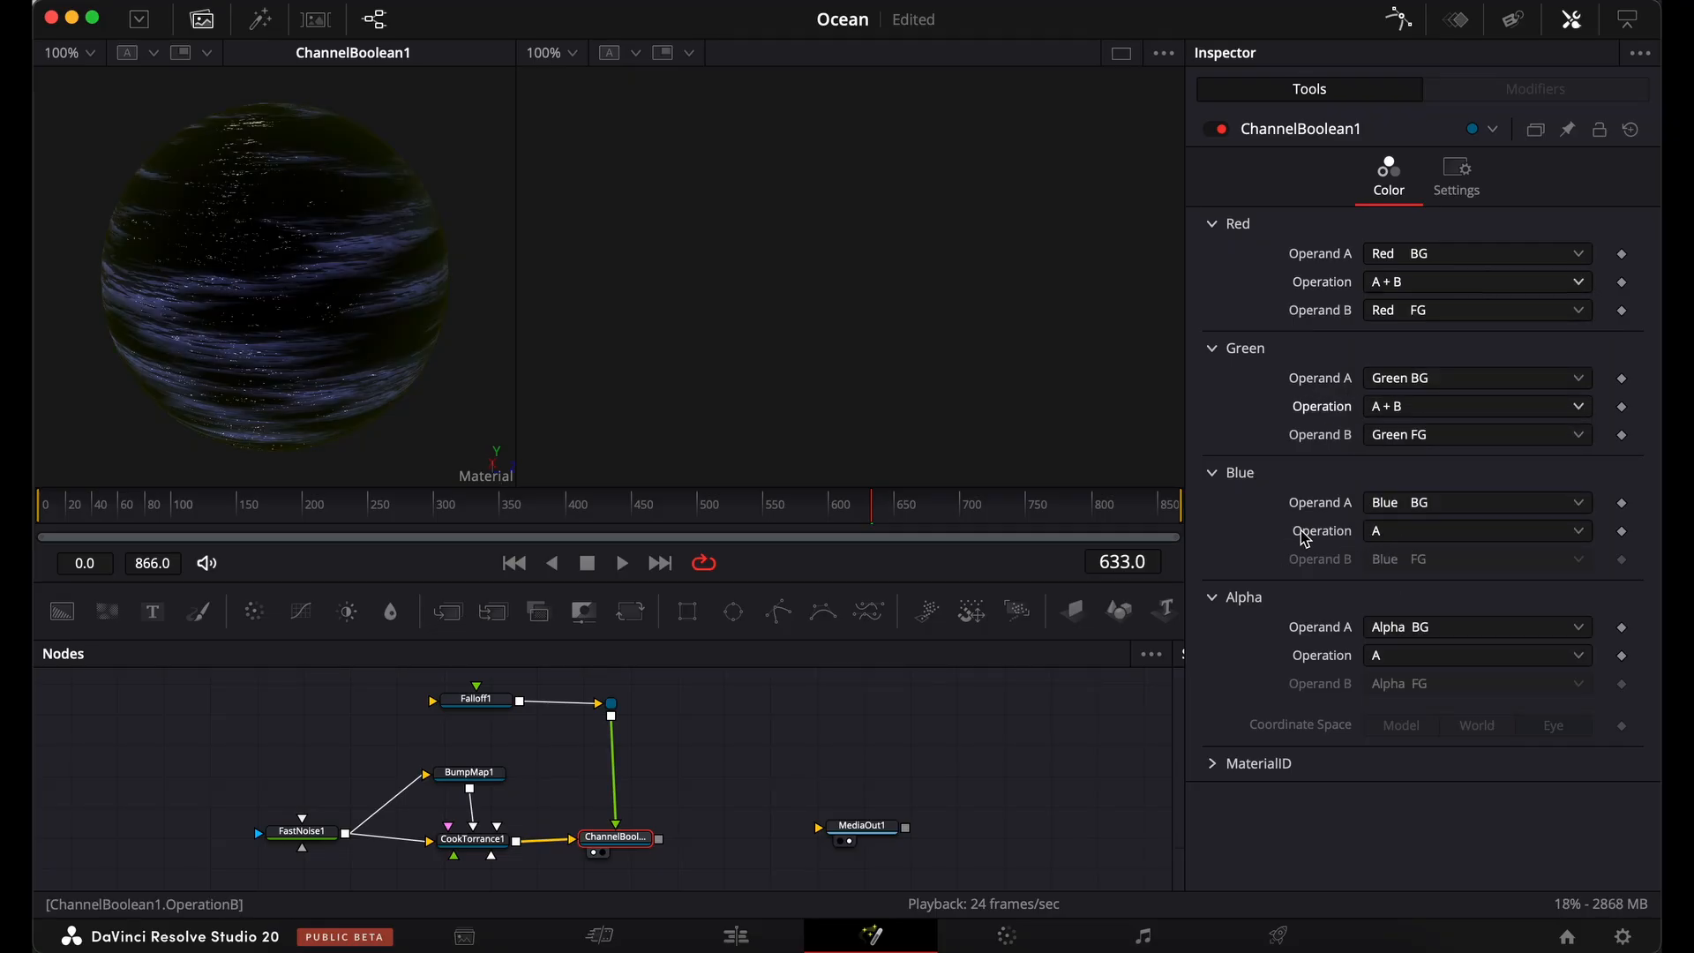
pyautogui.click(1416, 539)
pyautogui.click(1392, 661)
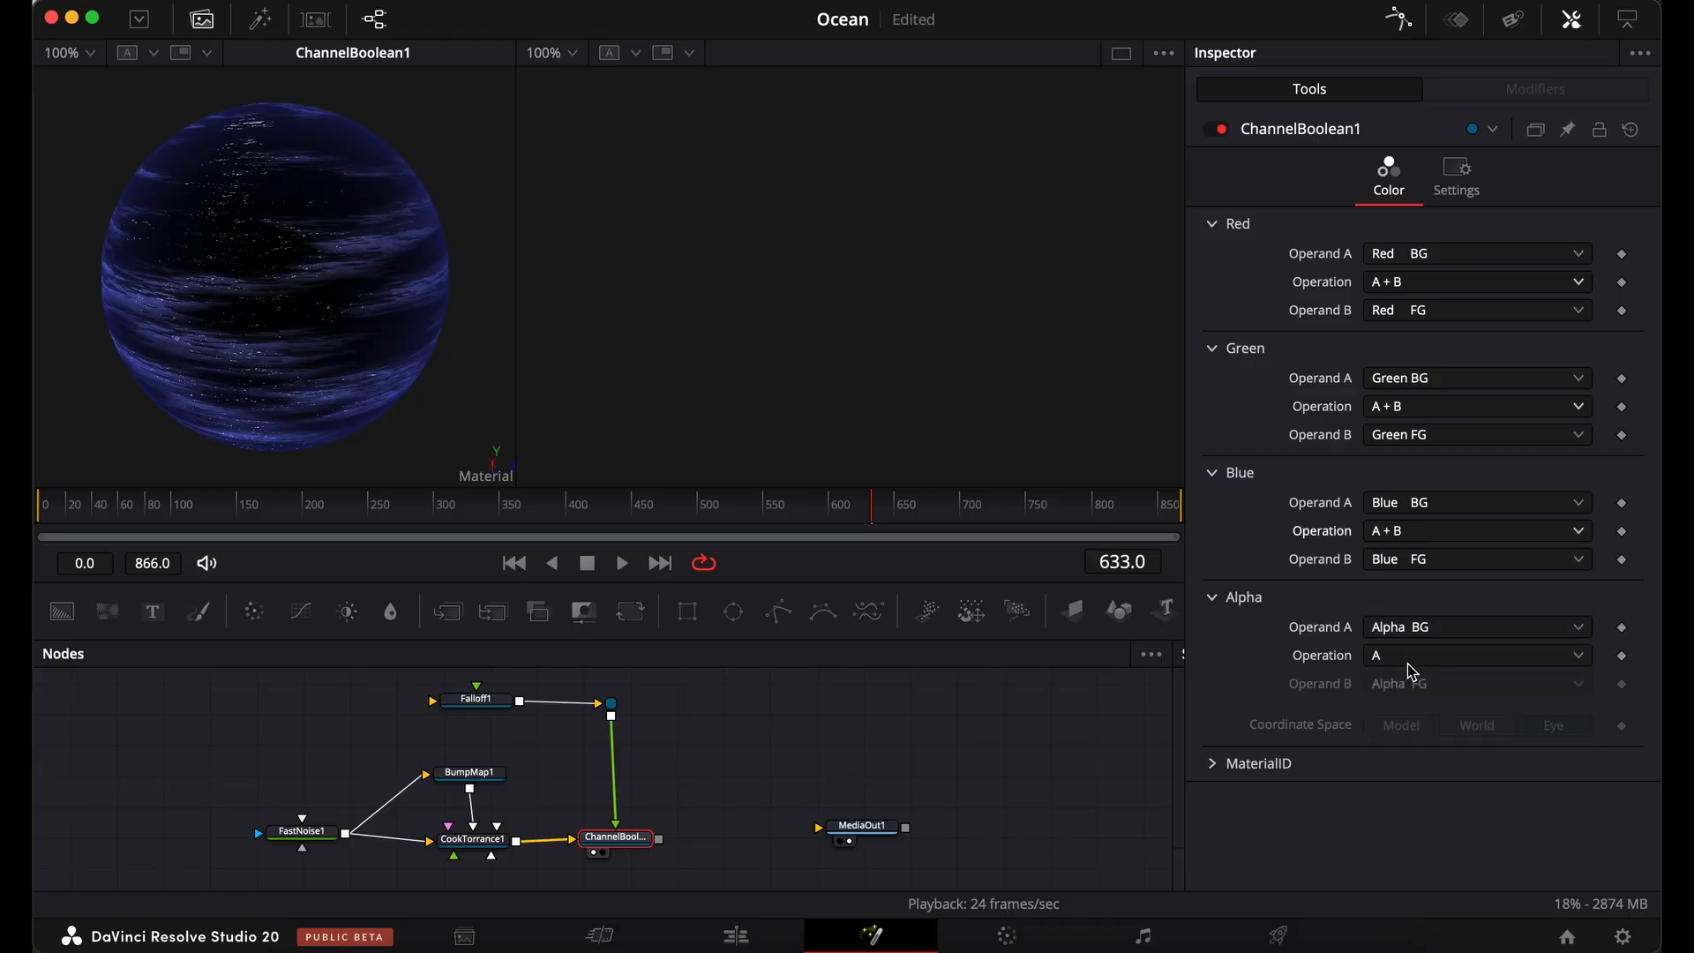
# Show the CookTorrance material in the first viewer to compare it with the Channel Boolean result.
pyautogui.click(474, 839)
pyautogui.press('1')
pyautogui.click(605, 856)
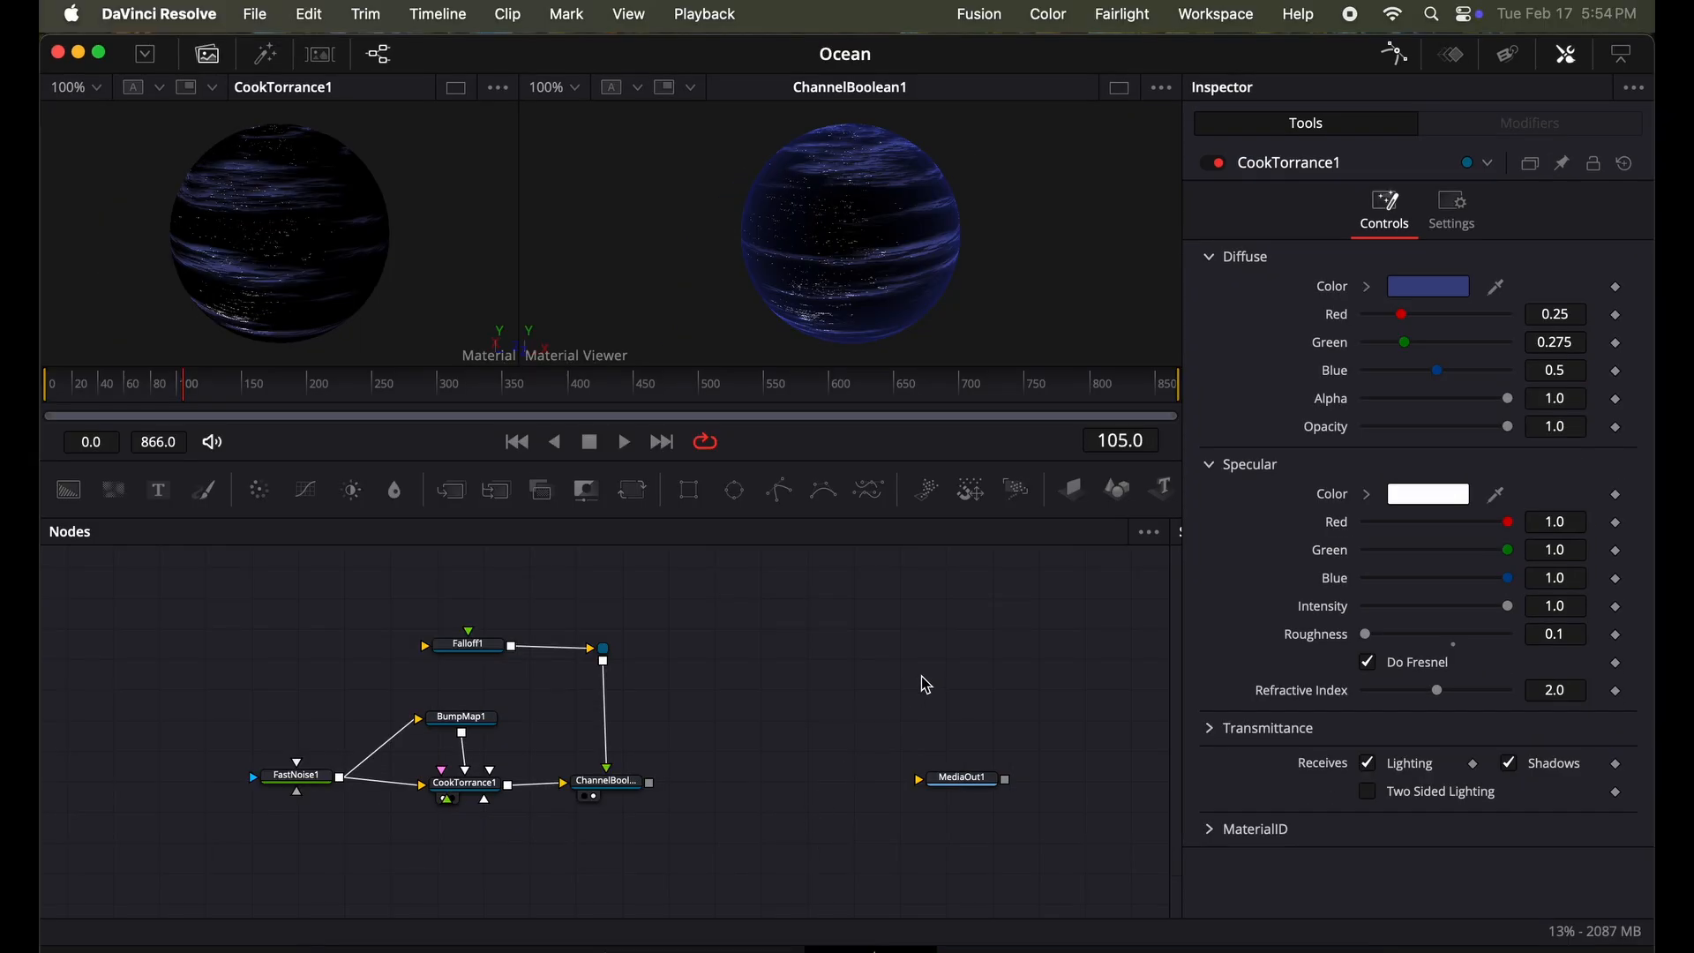
# Add a DaySky node above the gap between Channel Boolean and MediaOut and show it in the second viewer.
pyautogui.hotkey('shift', 'space')
pyautogui.write('vol')
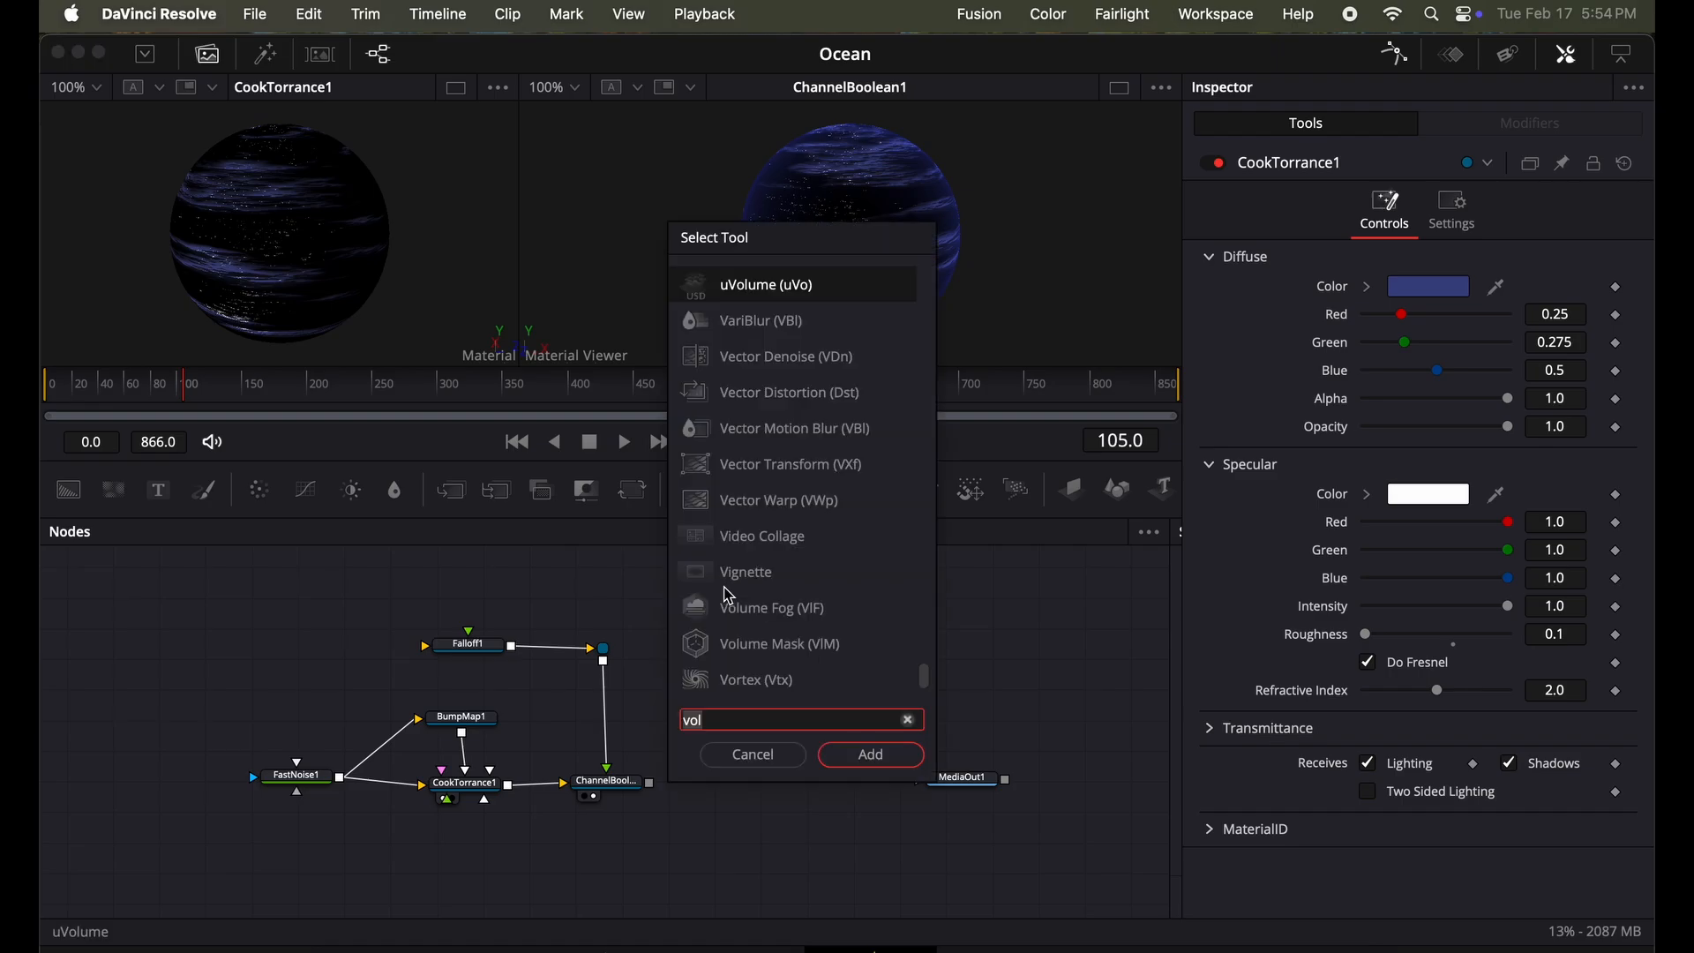
pyautogui.press('BackSpace')
pyautogui.press('BackSpace')
pyautogui.press('BackSpace')
pyautogui.write('Day')
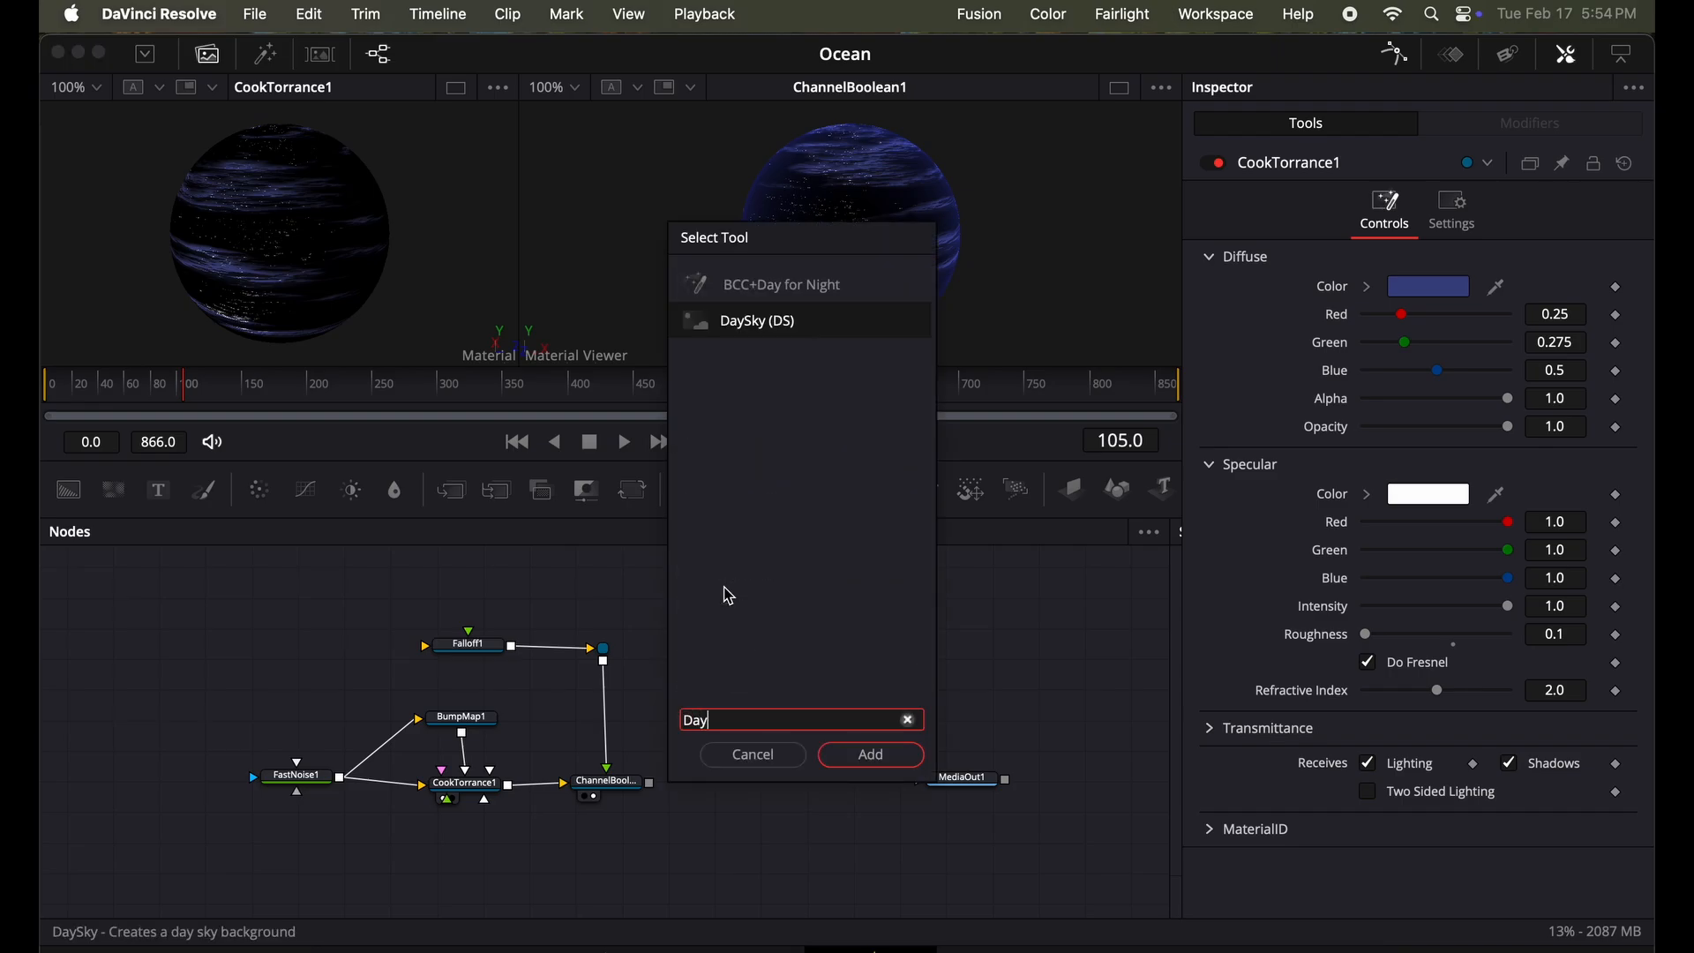
pyautogui.click(784, 338)
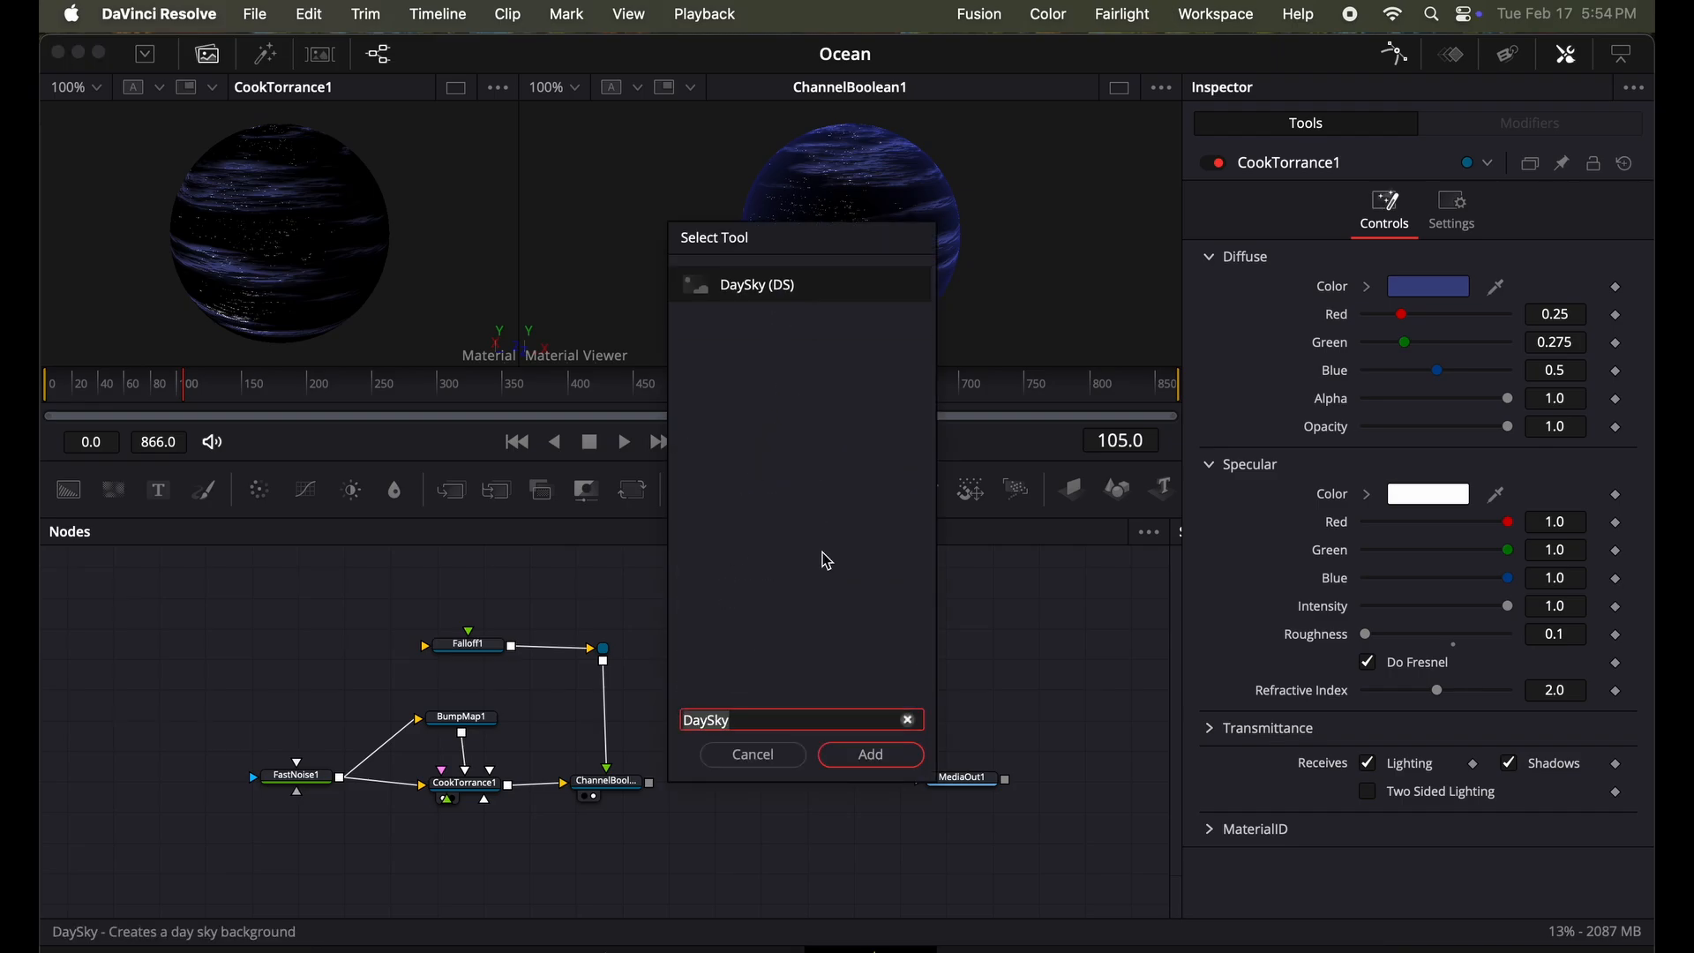
pyautogui.click(871, 756)
pyautogui.moveTo(729, 596); pyautogui.dragTo(730, 667)
pyautogui.press('2')
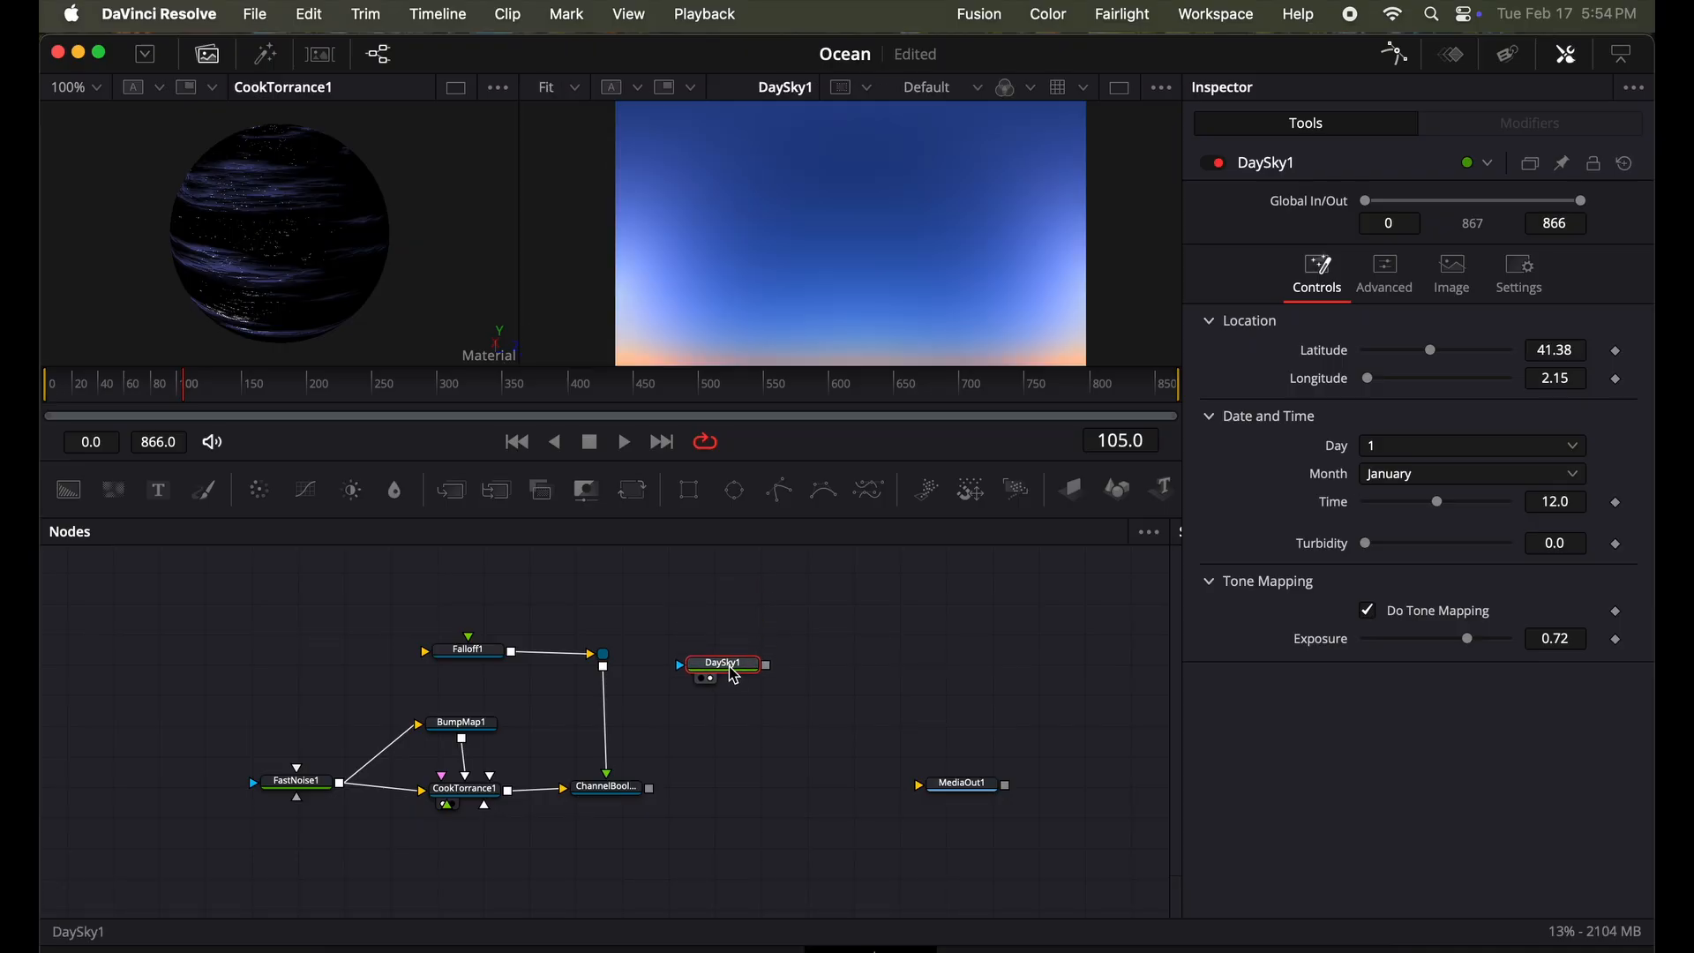
# Try to set the DaySky image height to 1920/2, half of its width.
pyautogui.click(1444, 281)
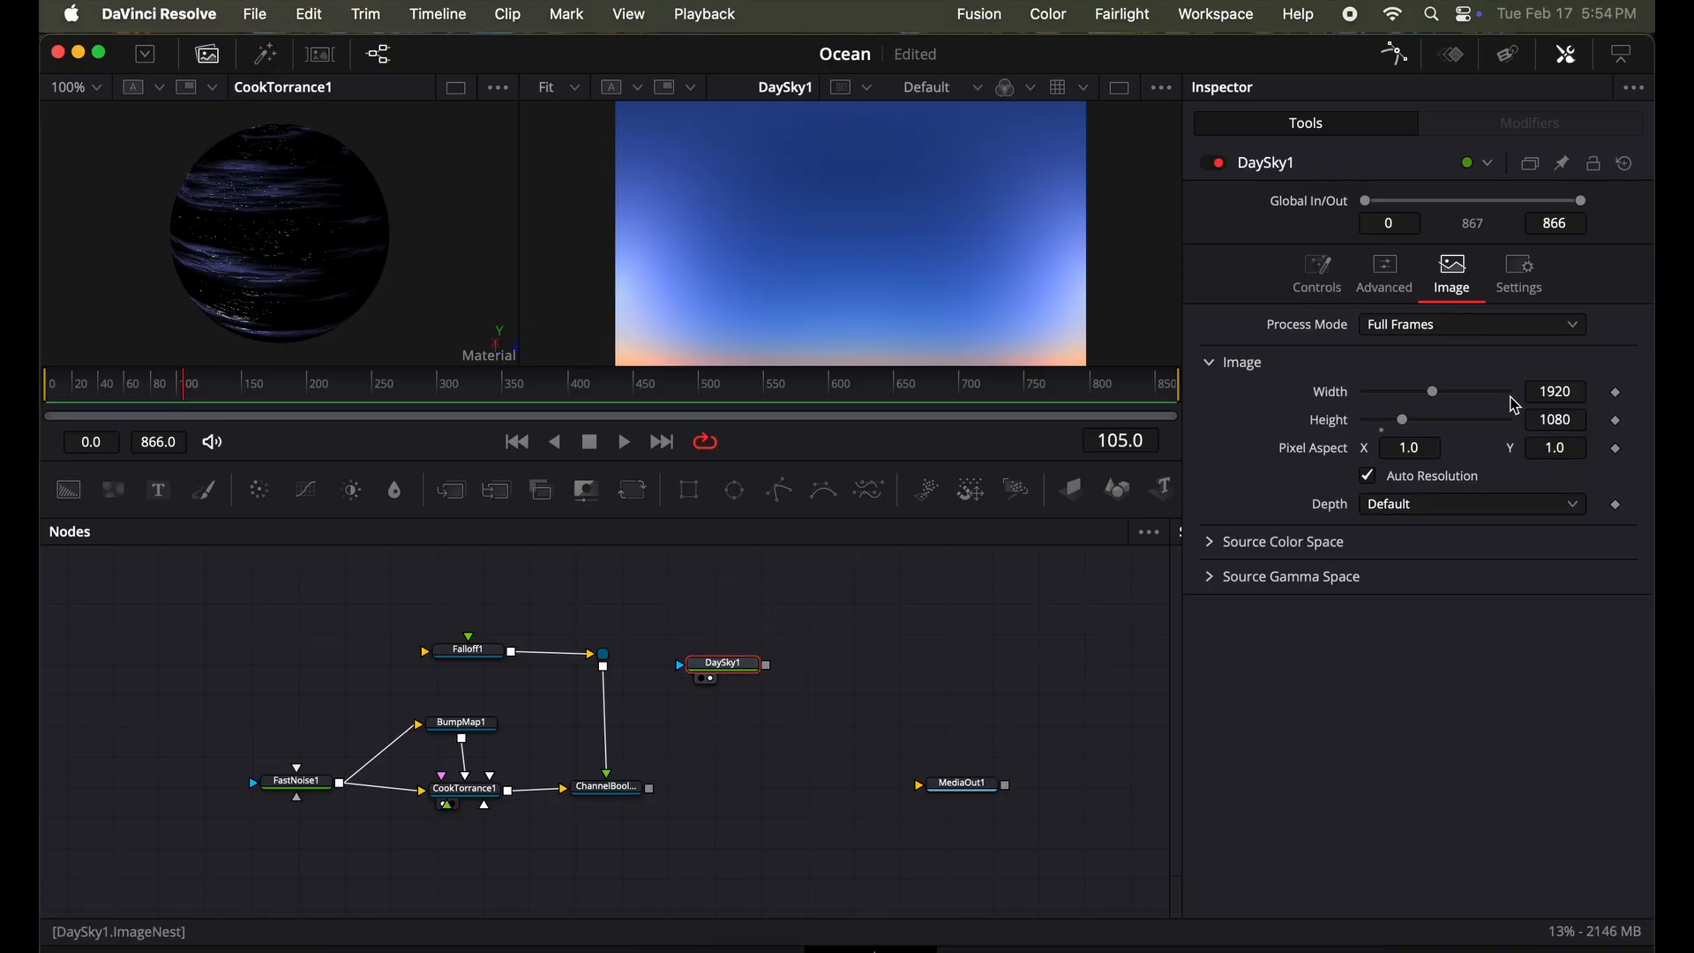
pyautogui.click(1576, 421)
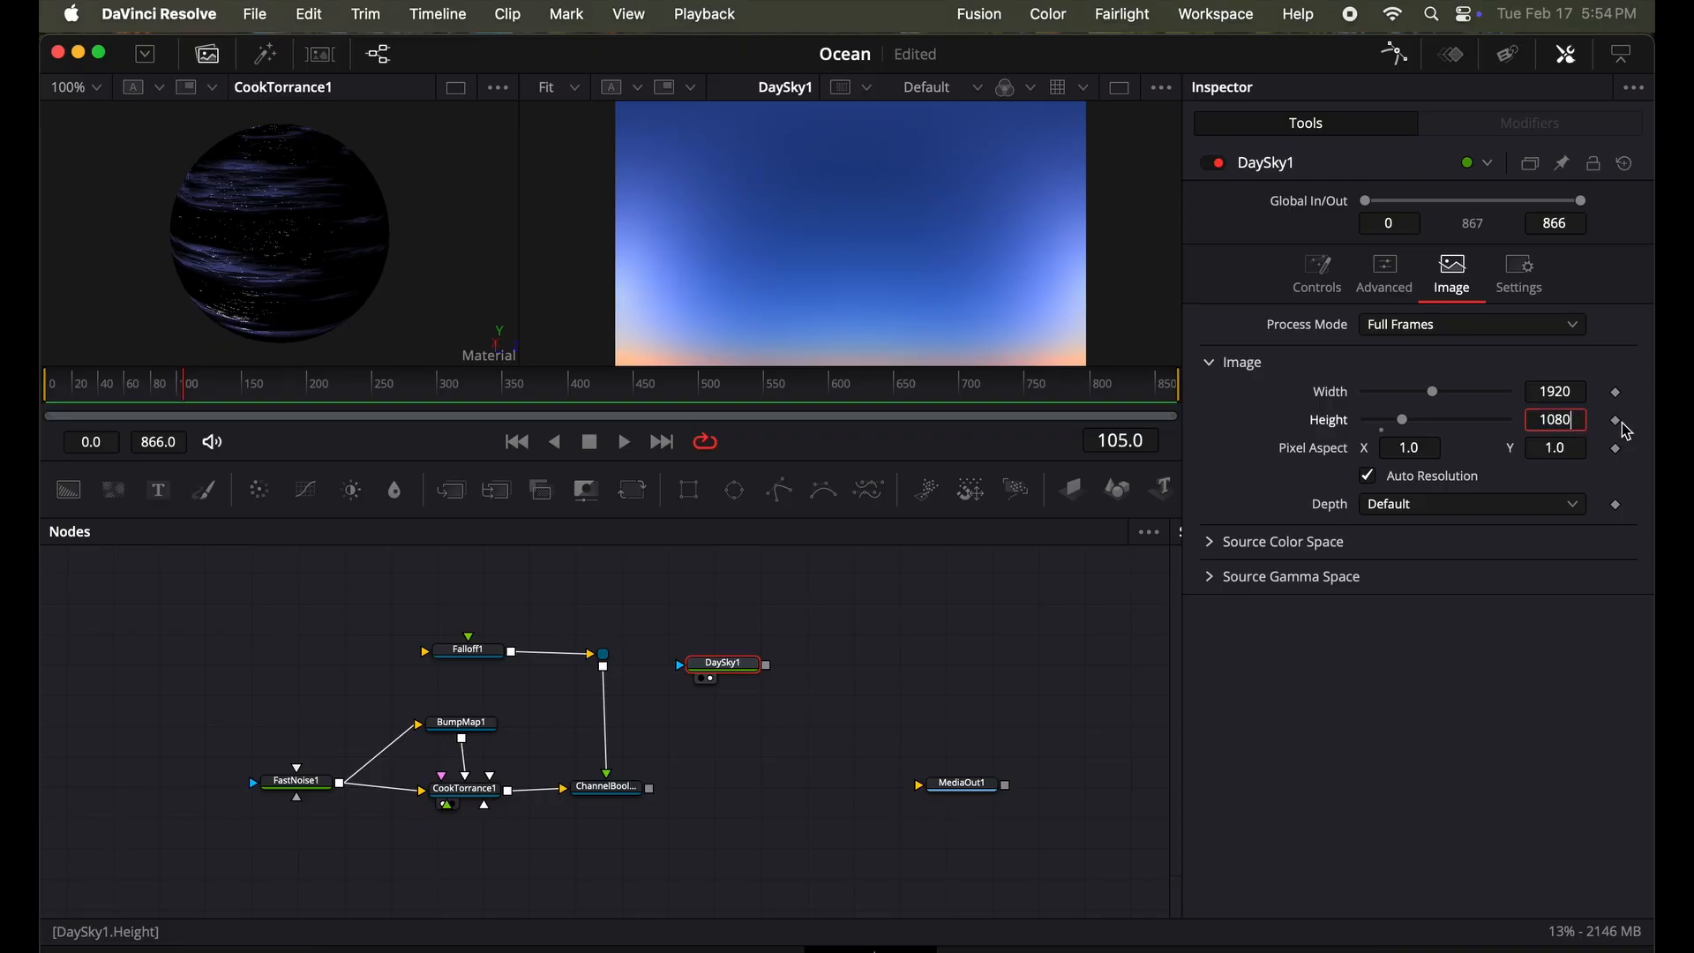
pyautogui.click(1555, 394)
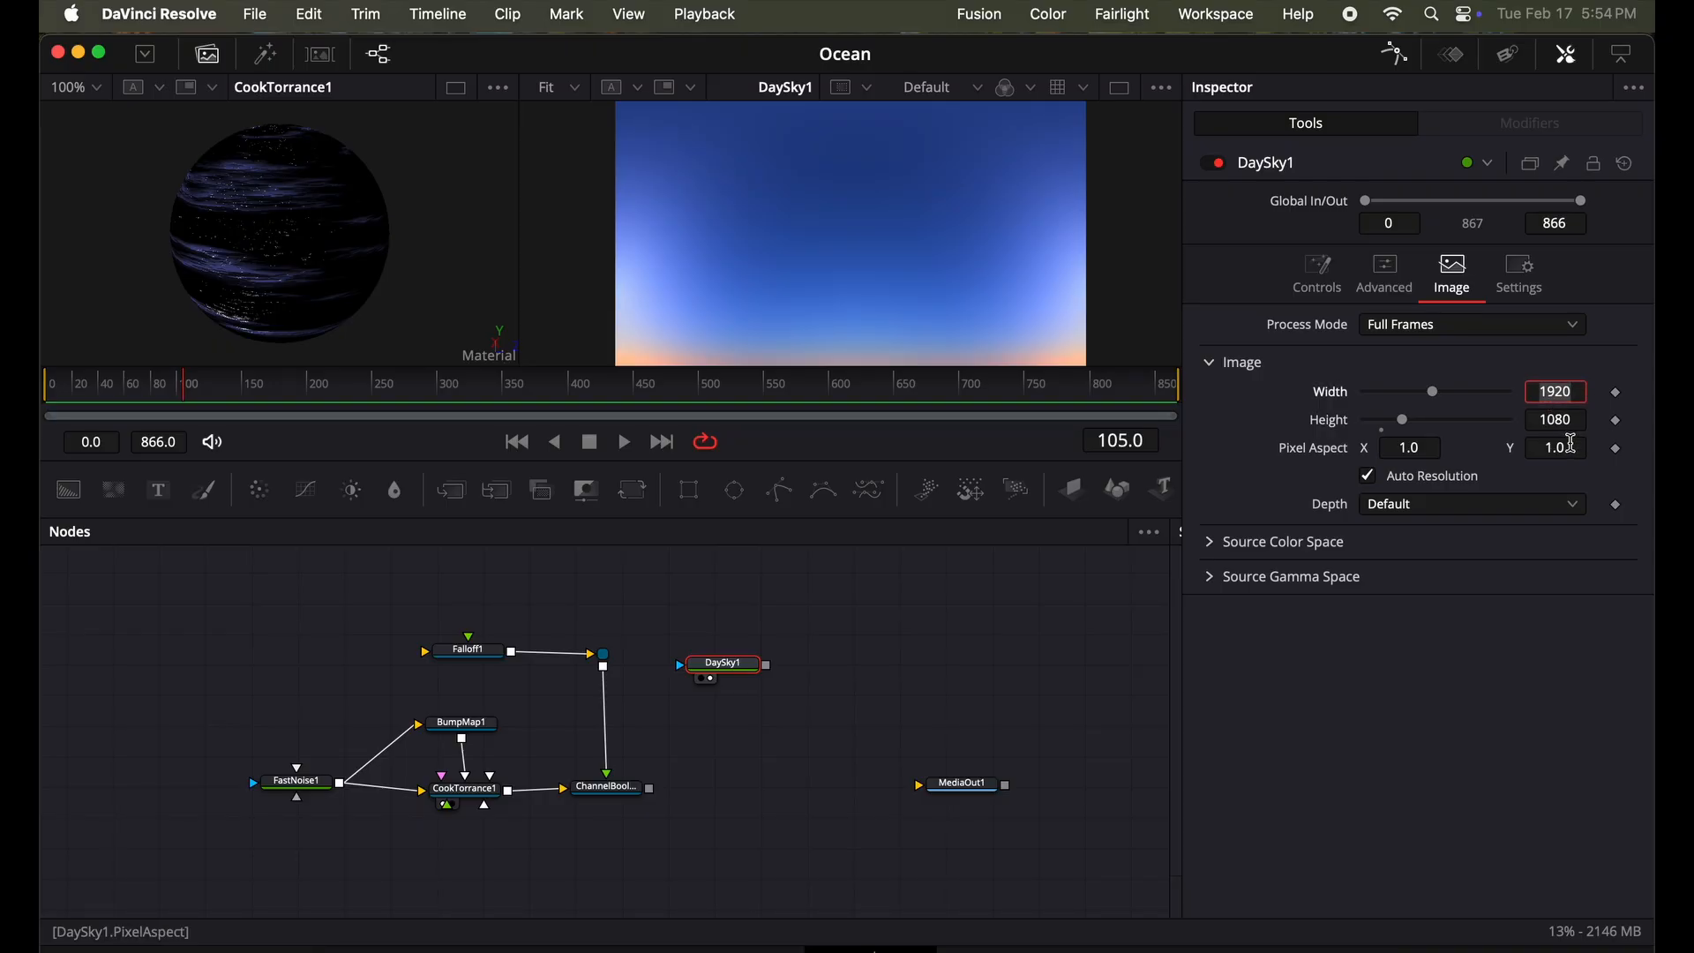
pyautogui.doubleClick(1554, 423)
pyautogui.moveTo(1555, 424); pyautogui.dragTo(1580, 425)
pyautogui.write('1920')
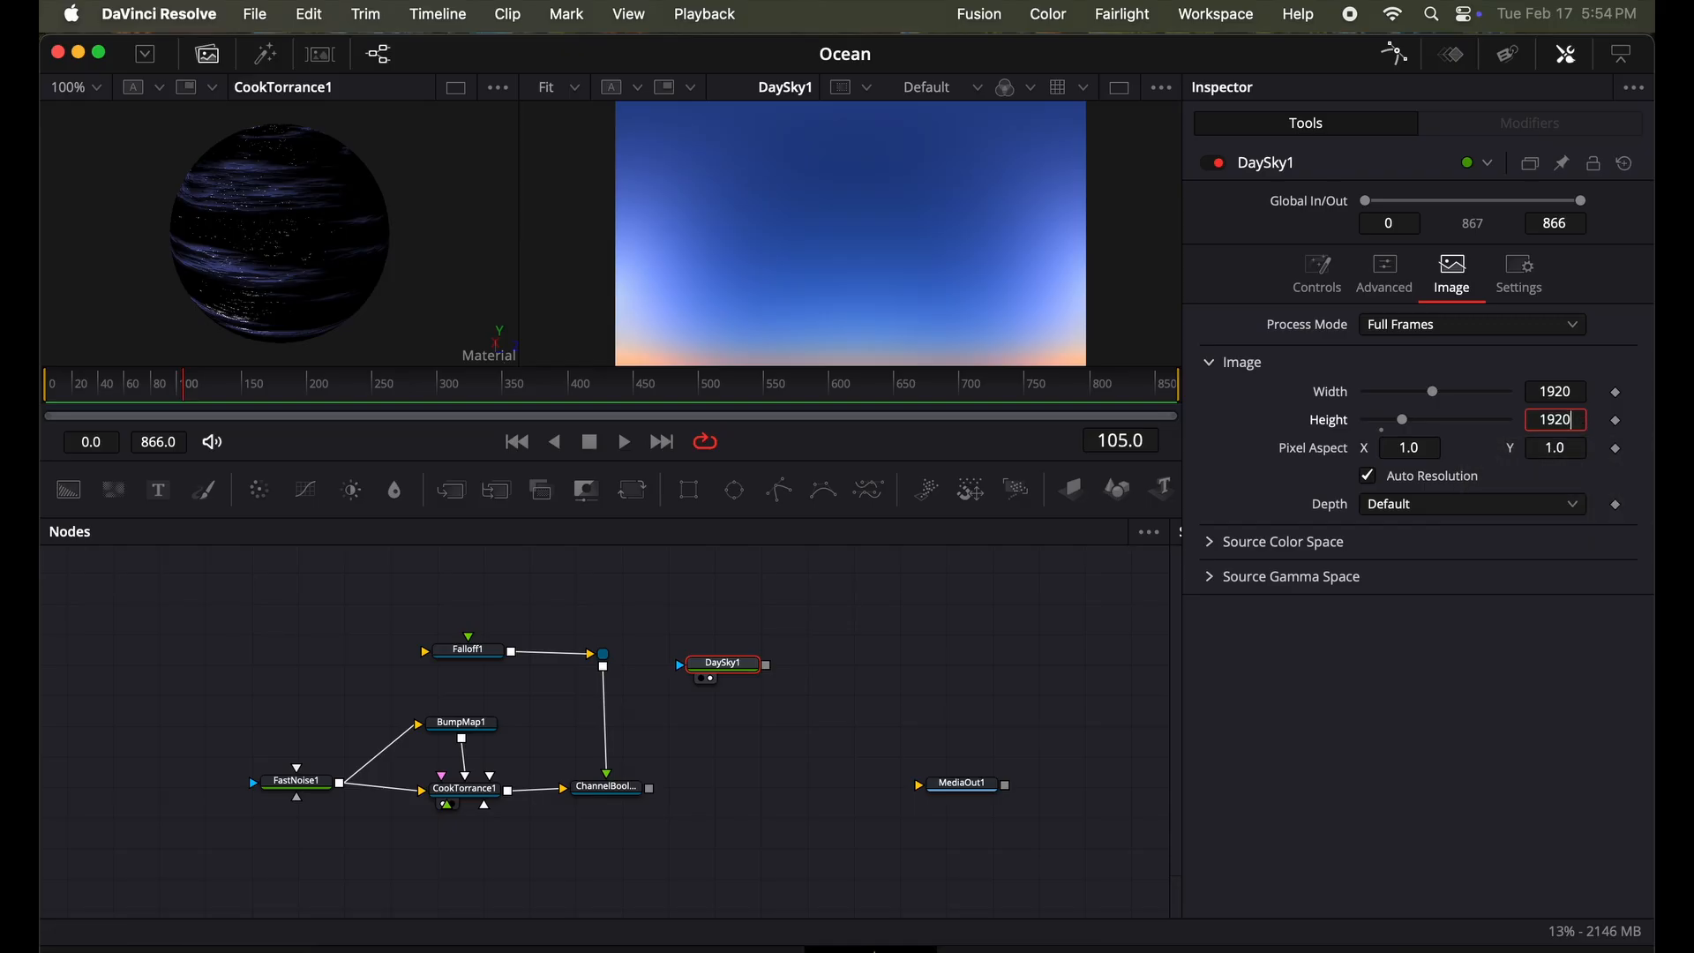
pyautogui.write('/2')
pyautogui.press('Tab')
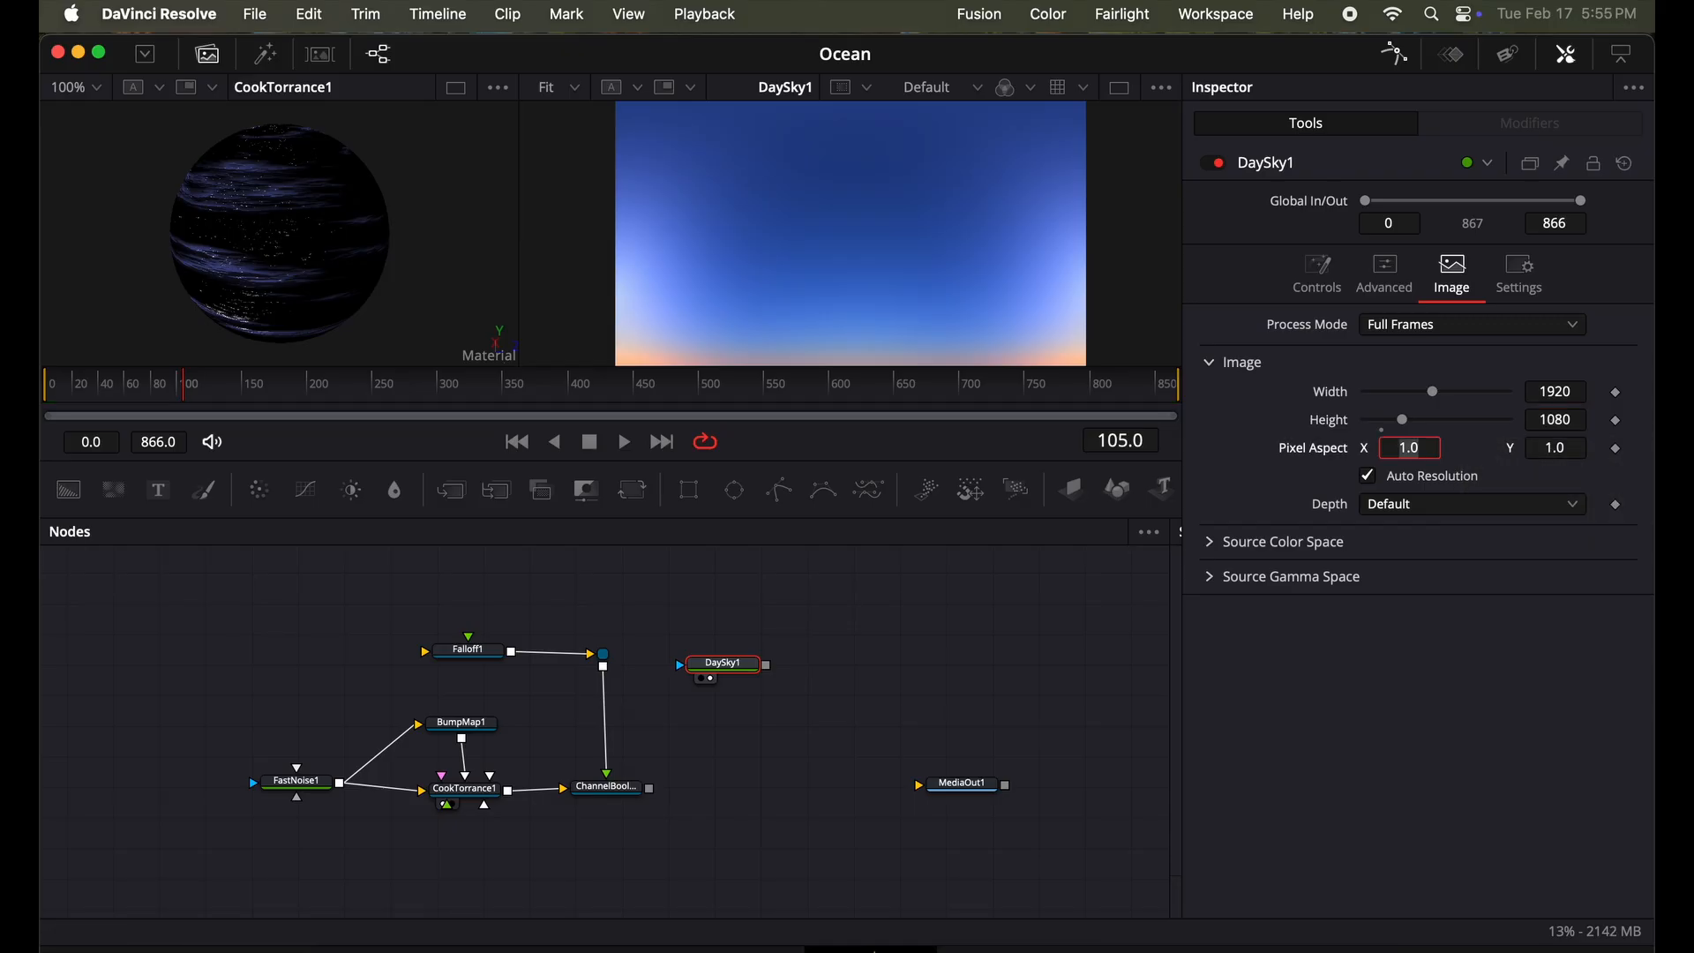
# Set the DaySky image depth to float16.
pyautogui.click(1433, 582)
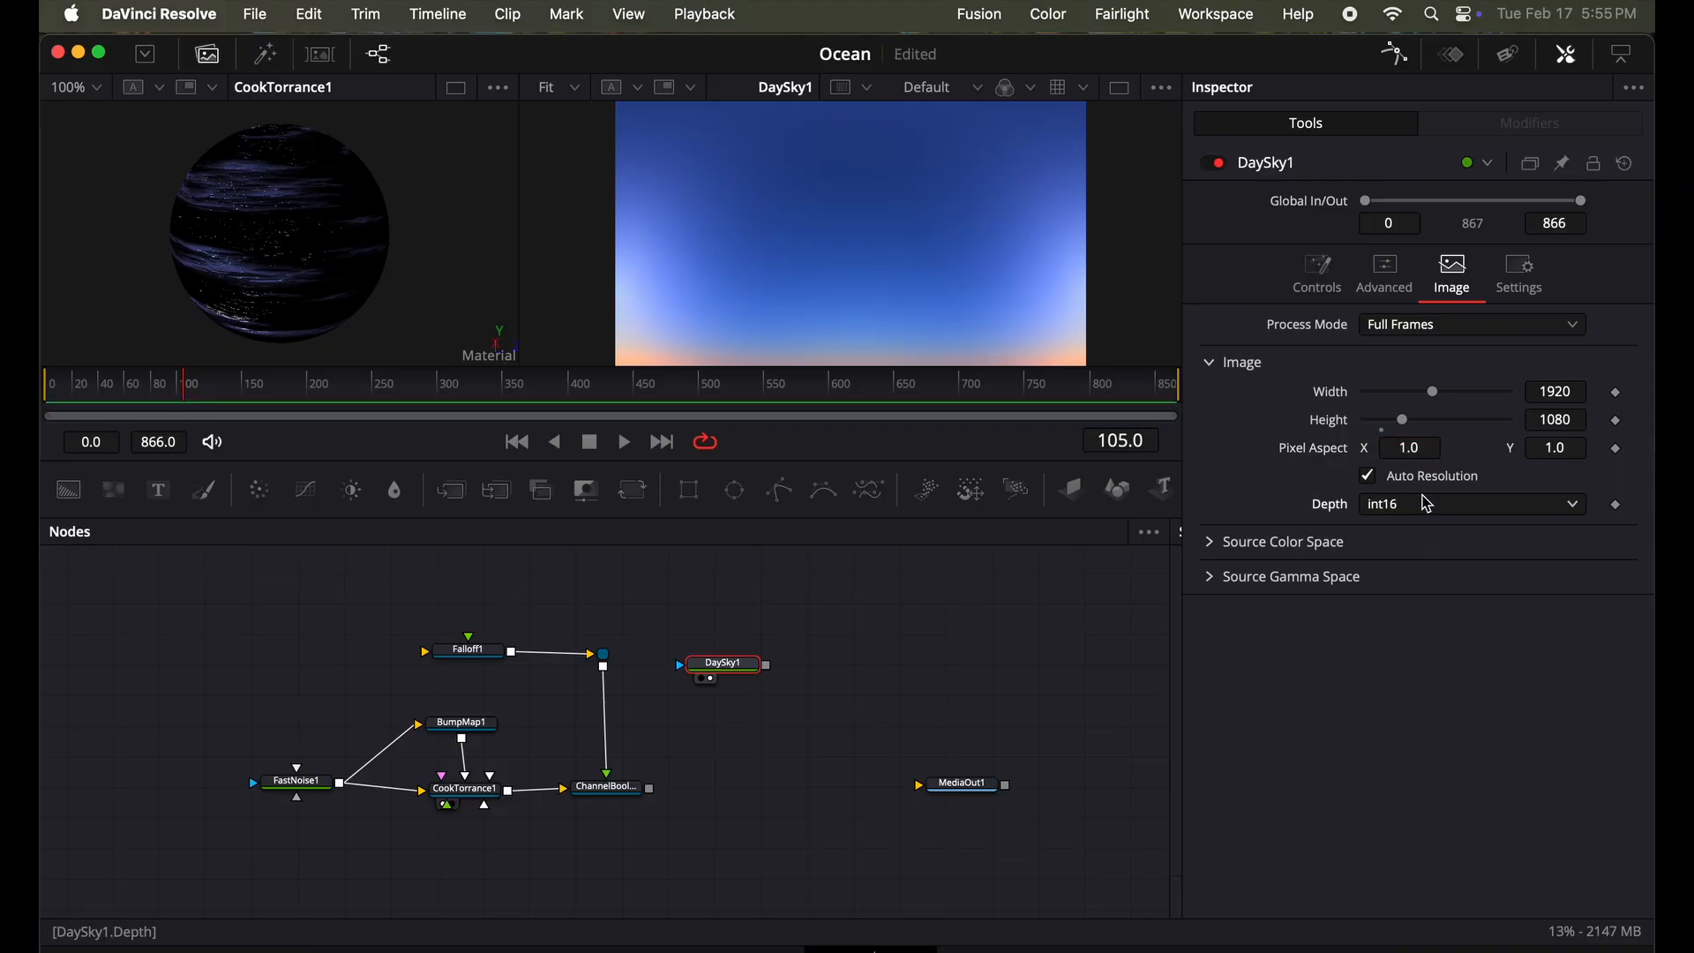
pyautogui.click(1425, 503)
pyautogui.click(1411, 608)
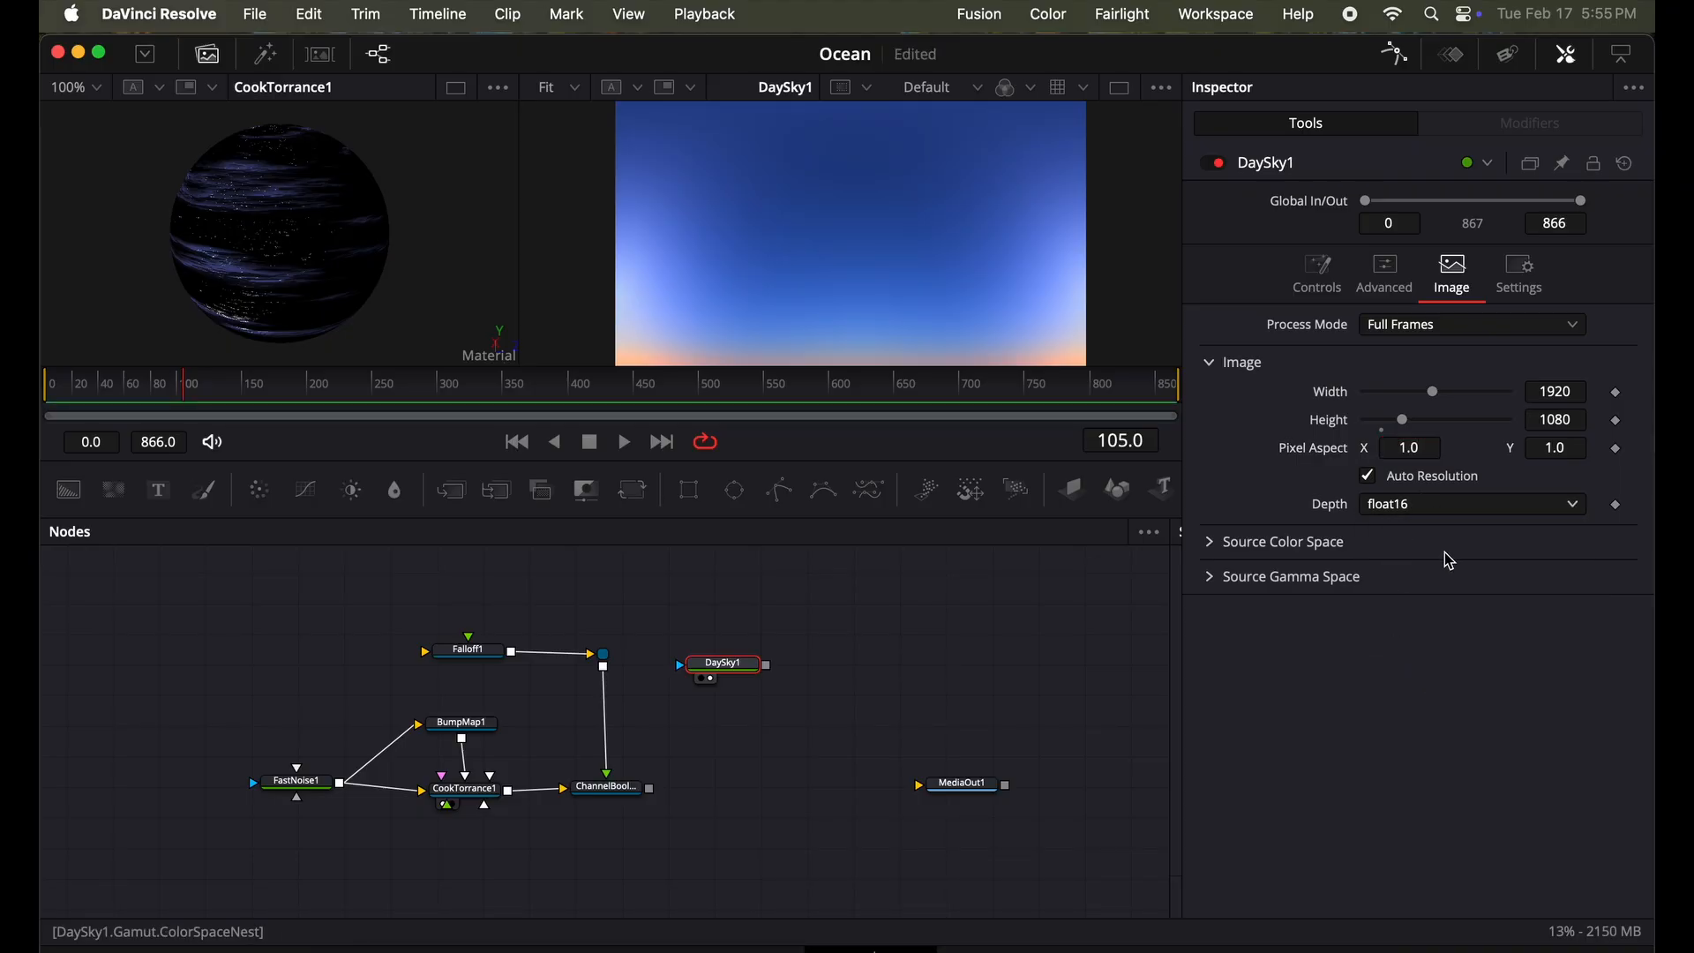
# Add a SphereMap node below DaySky, feed DaySky into it, and show the SphereMap in both viewers.
pyautogui.hotkey('shift', 'space')
pyautogui.write('SphereMap')
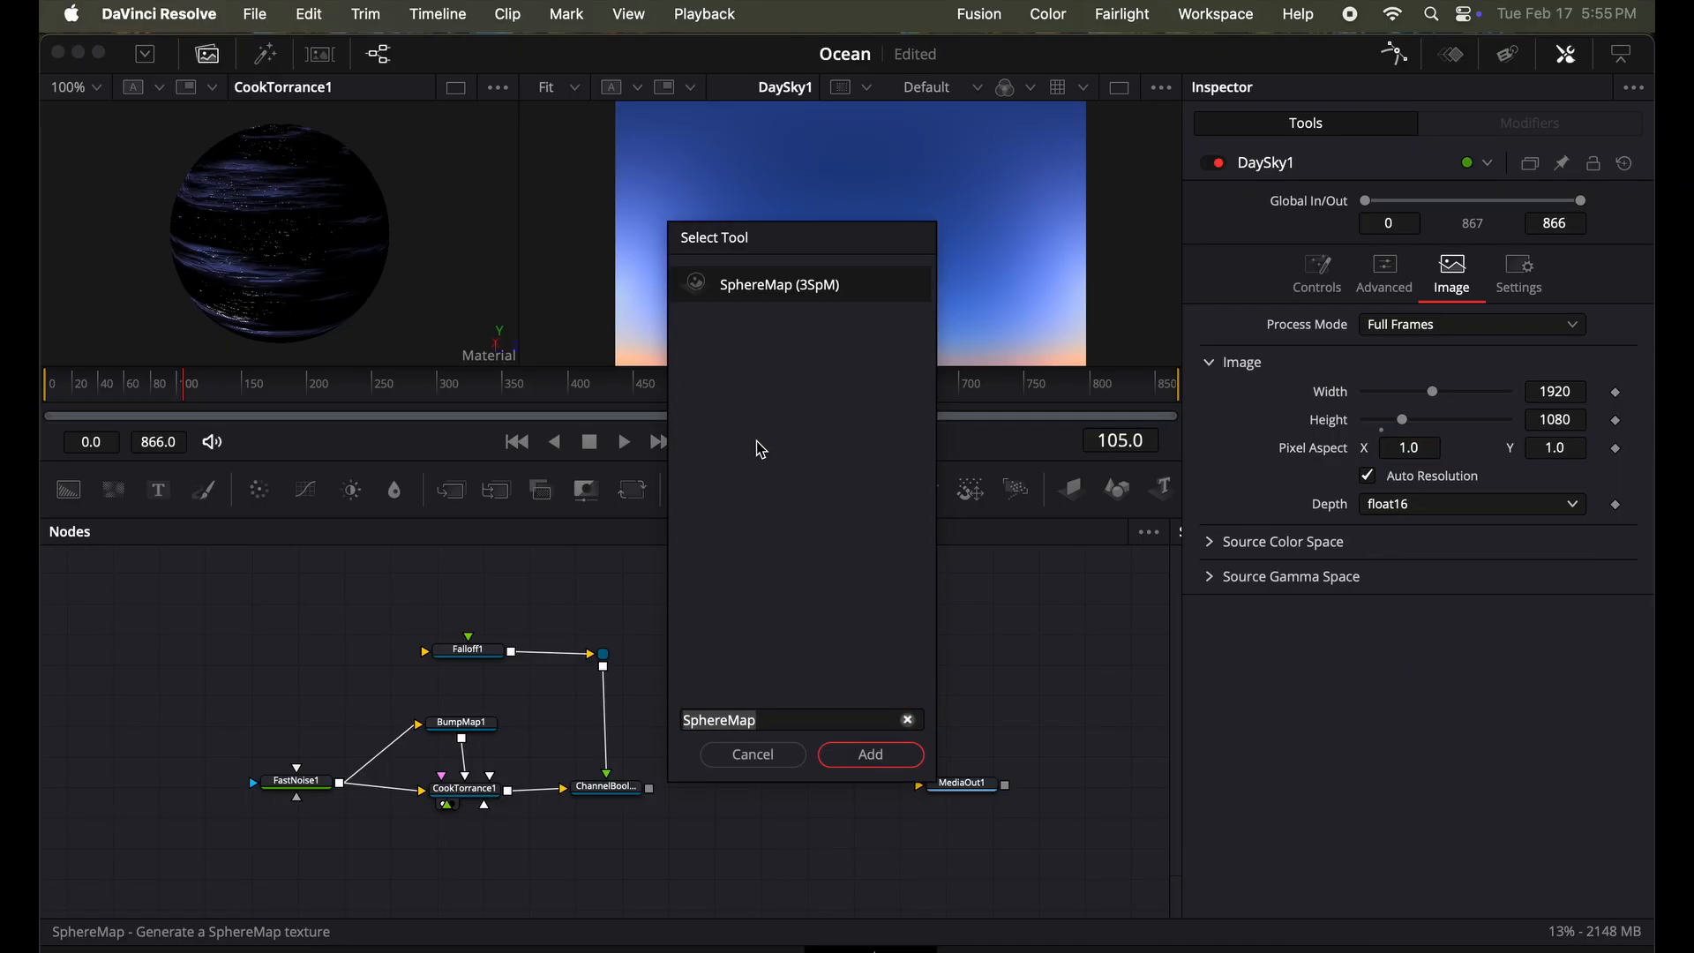
pyautogui.click(867, 755)
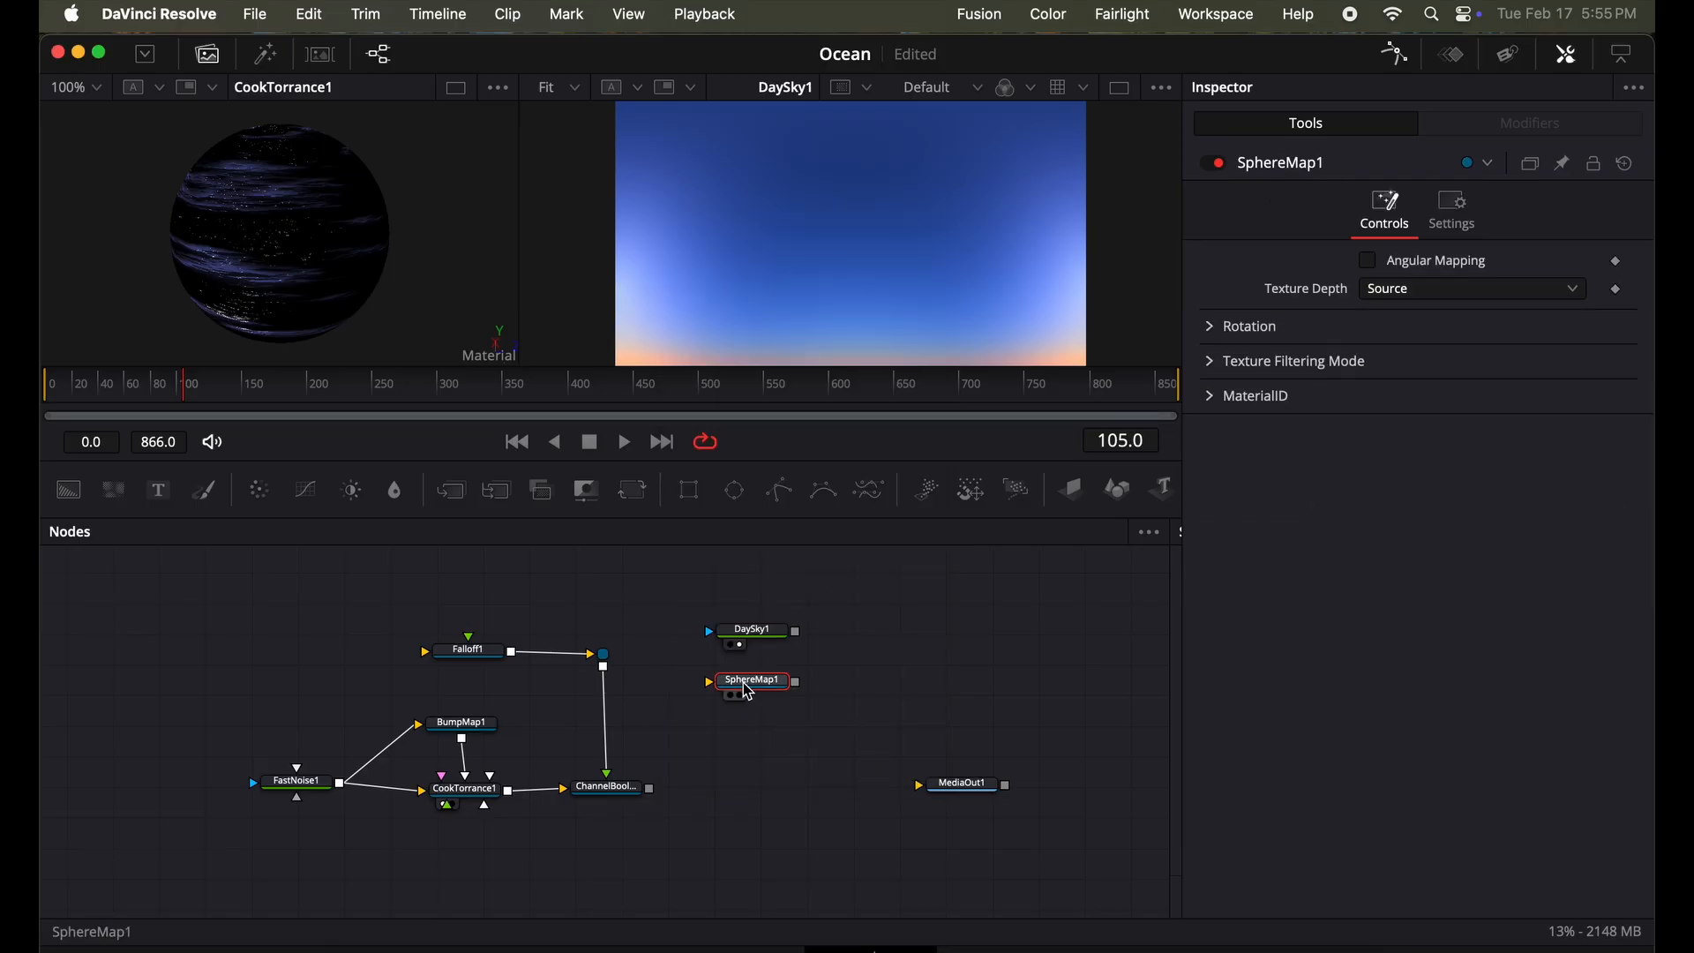
pyautogui.moveTo(795, 632); pyautogui.dragTo(725, 697)
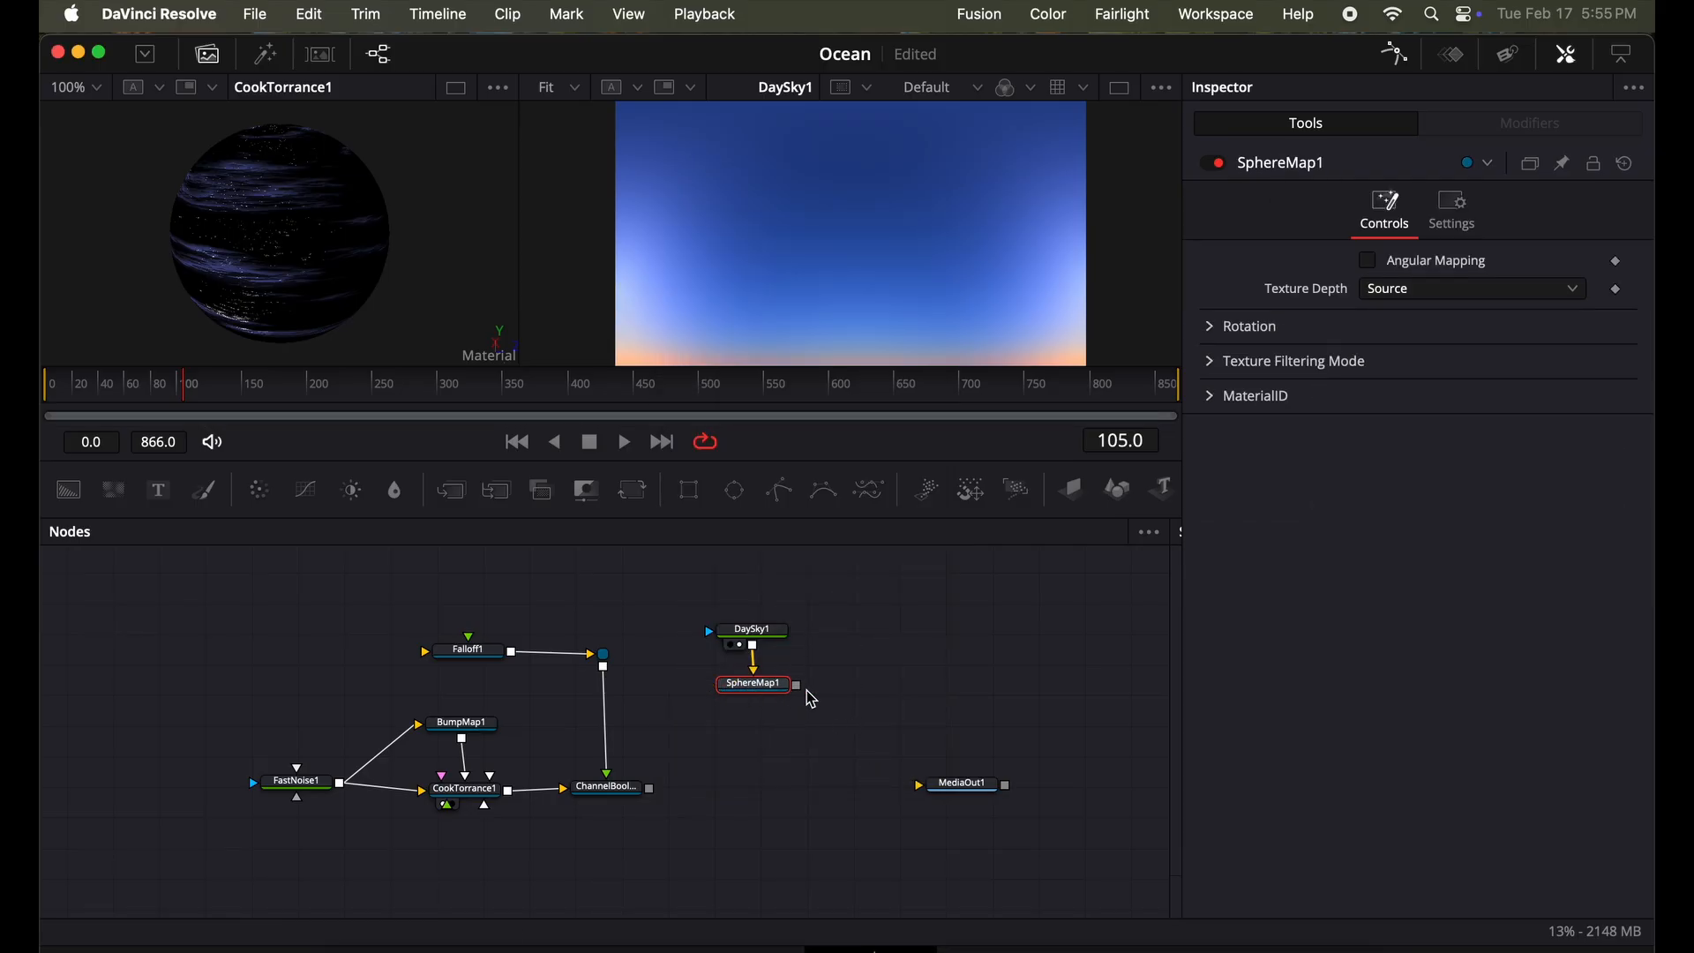
pyautogui.press('1')
pyautogui.press('2')
# Add a Reflect (3RR) material node fed by the Channel Boolean output.
pyautogui.click(605, 787)
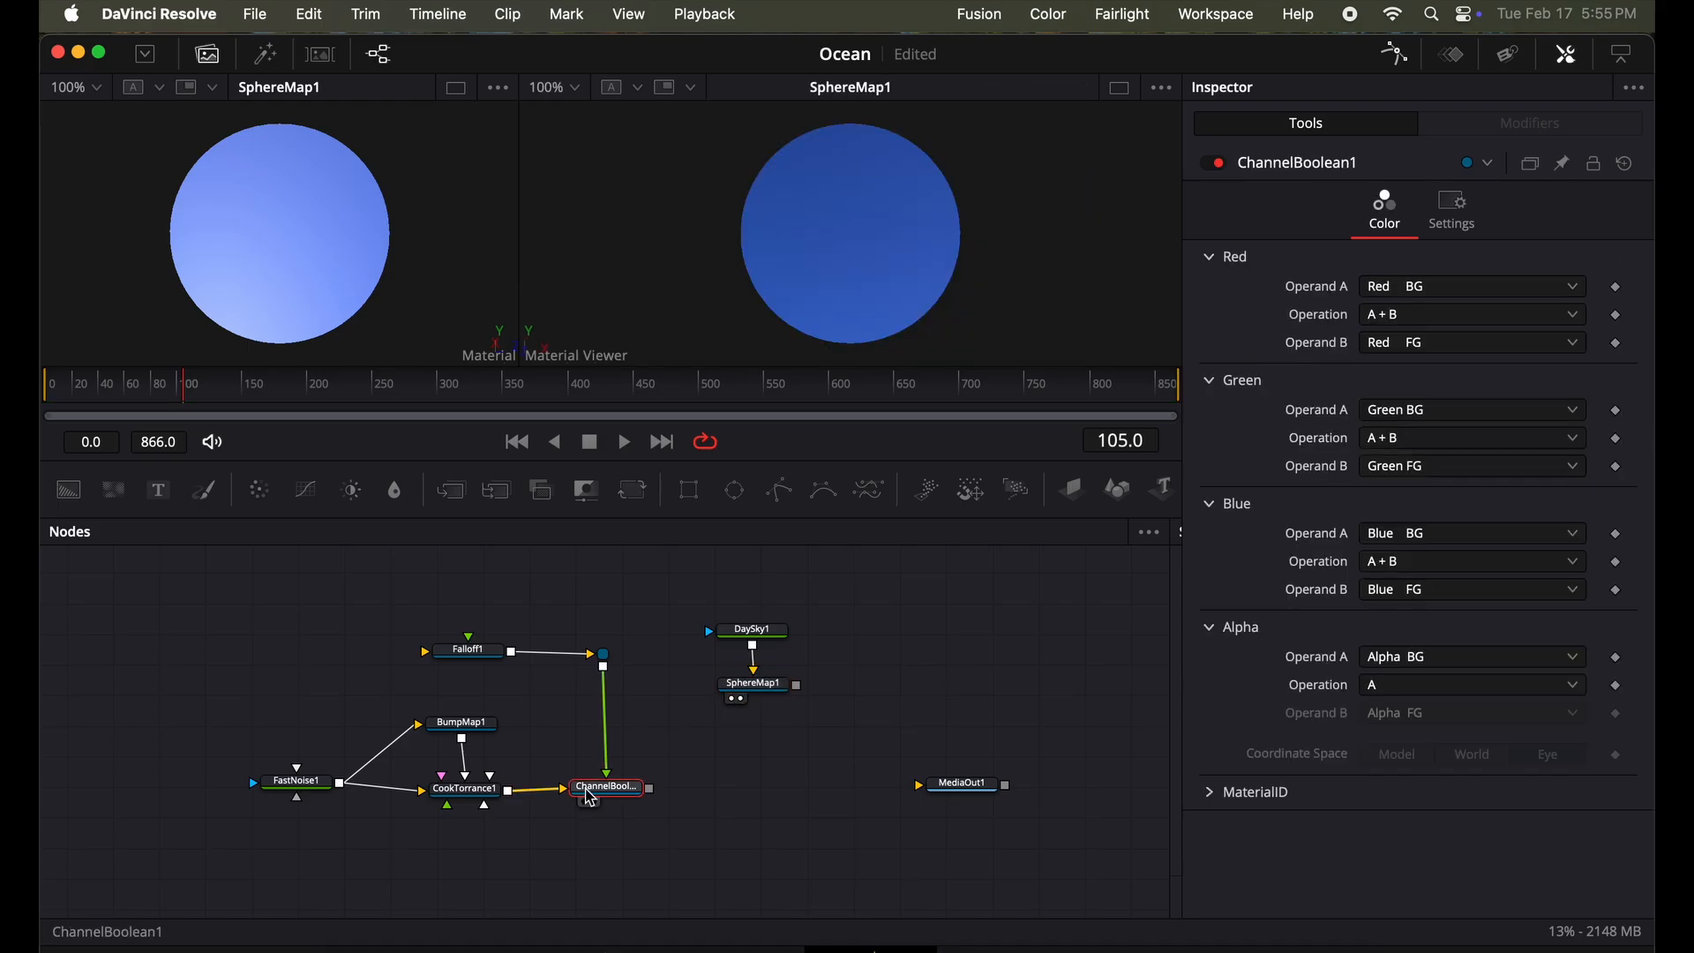
pyautogui.hotkey('shift', 'space')
pyautogui.write('refle')
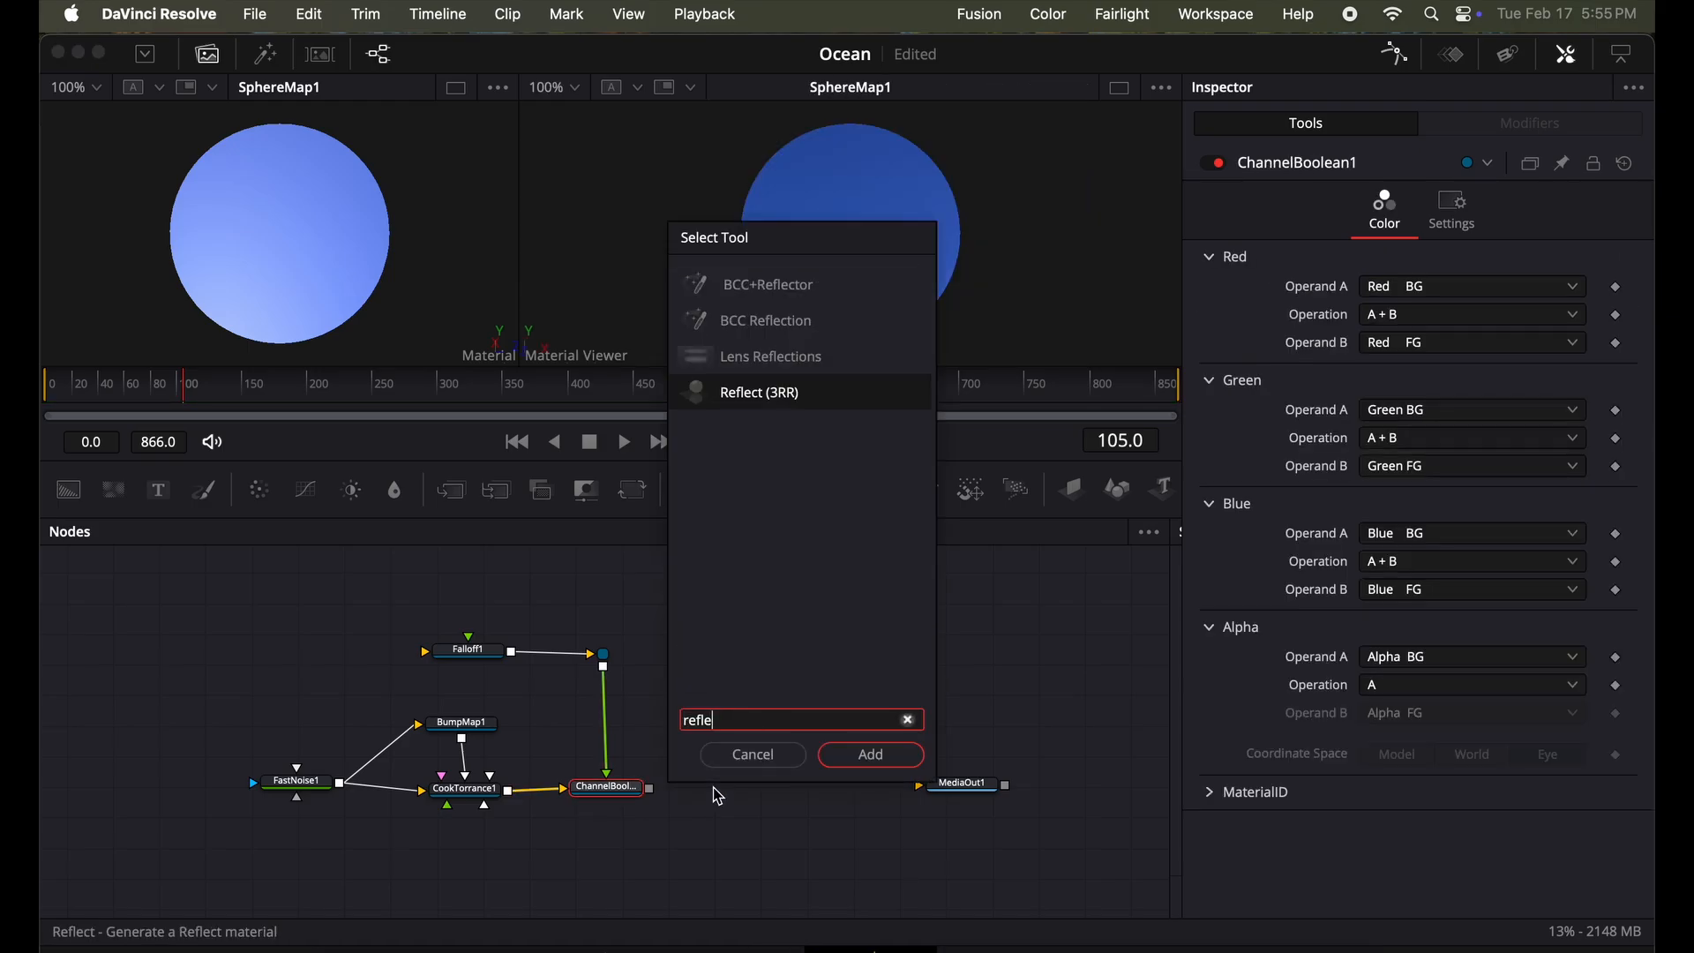
pyautogui.press('Return')
pyautogui.moveTo(718, 796); pyautogui.dragTo(767, 796)
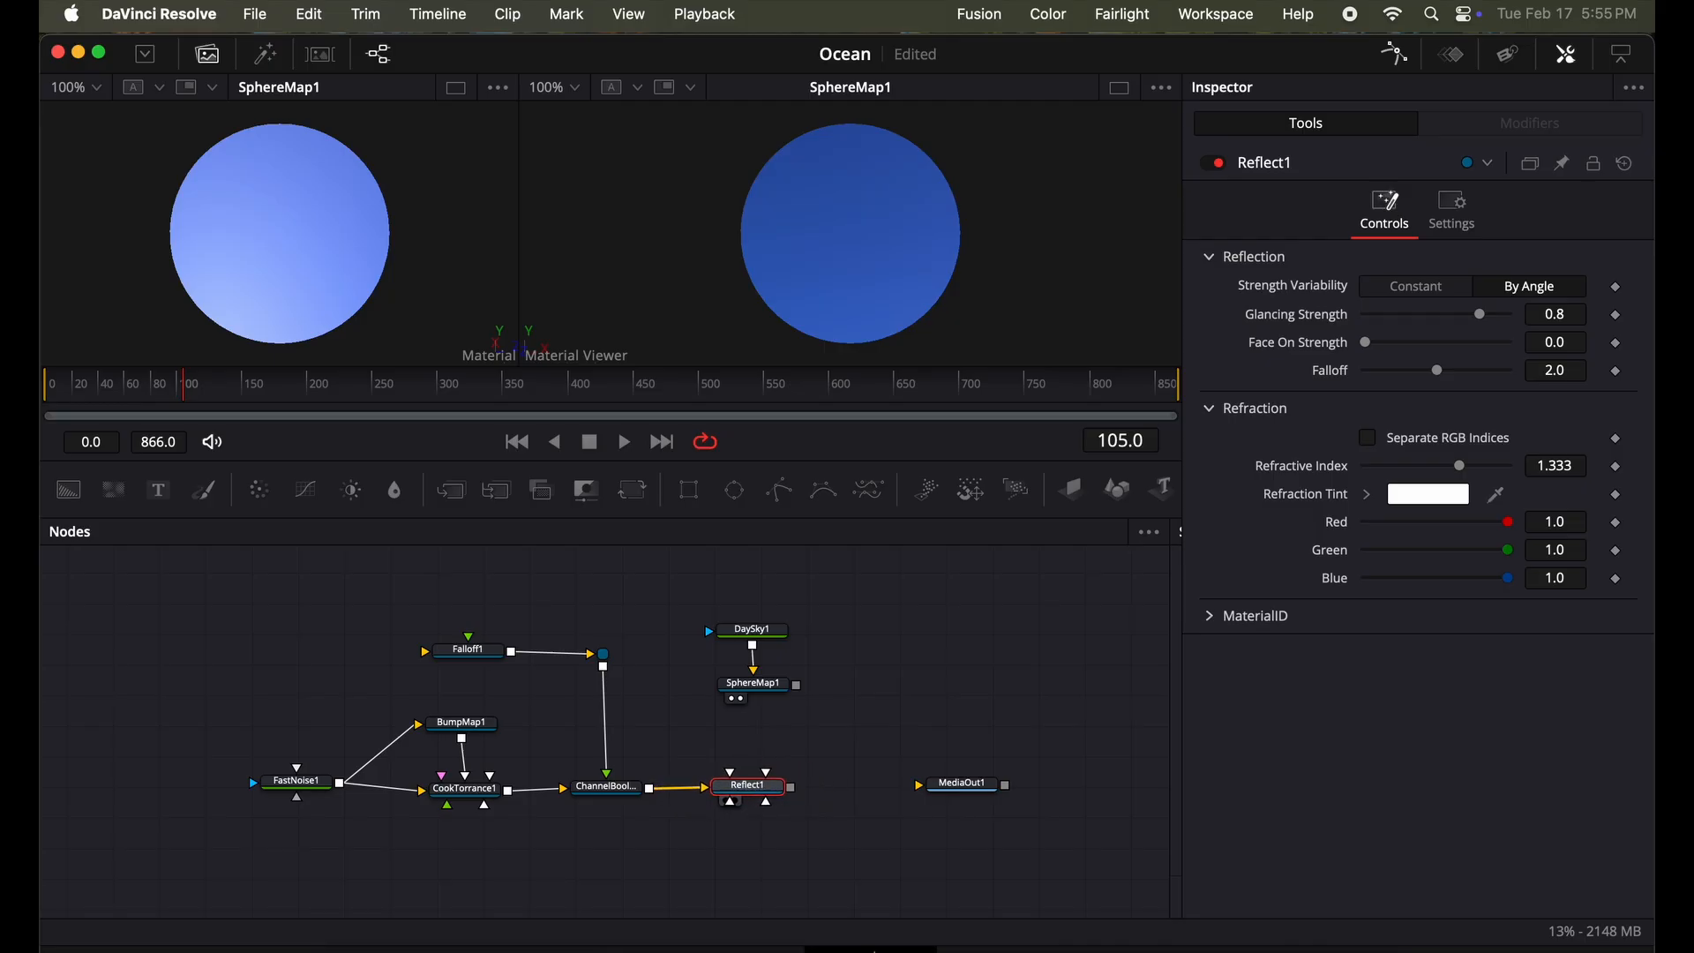
# Connect SphereMap to Reflect's Reflection Color Material input and BumpMap to its Bumpmap Material input.
pyautogui.moveTo(798, 685); pyautogui.dragTo(746, 799)
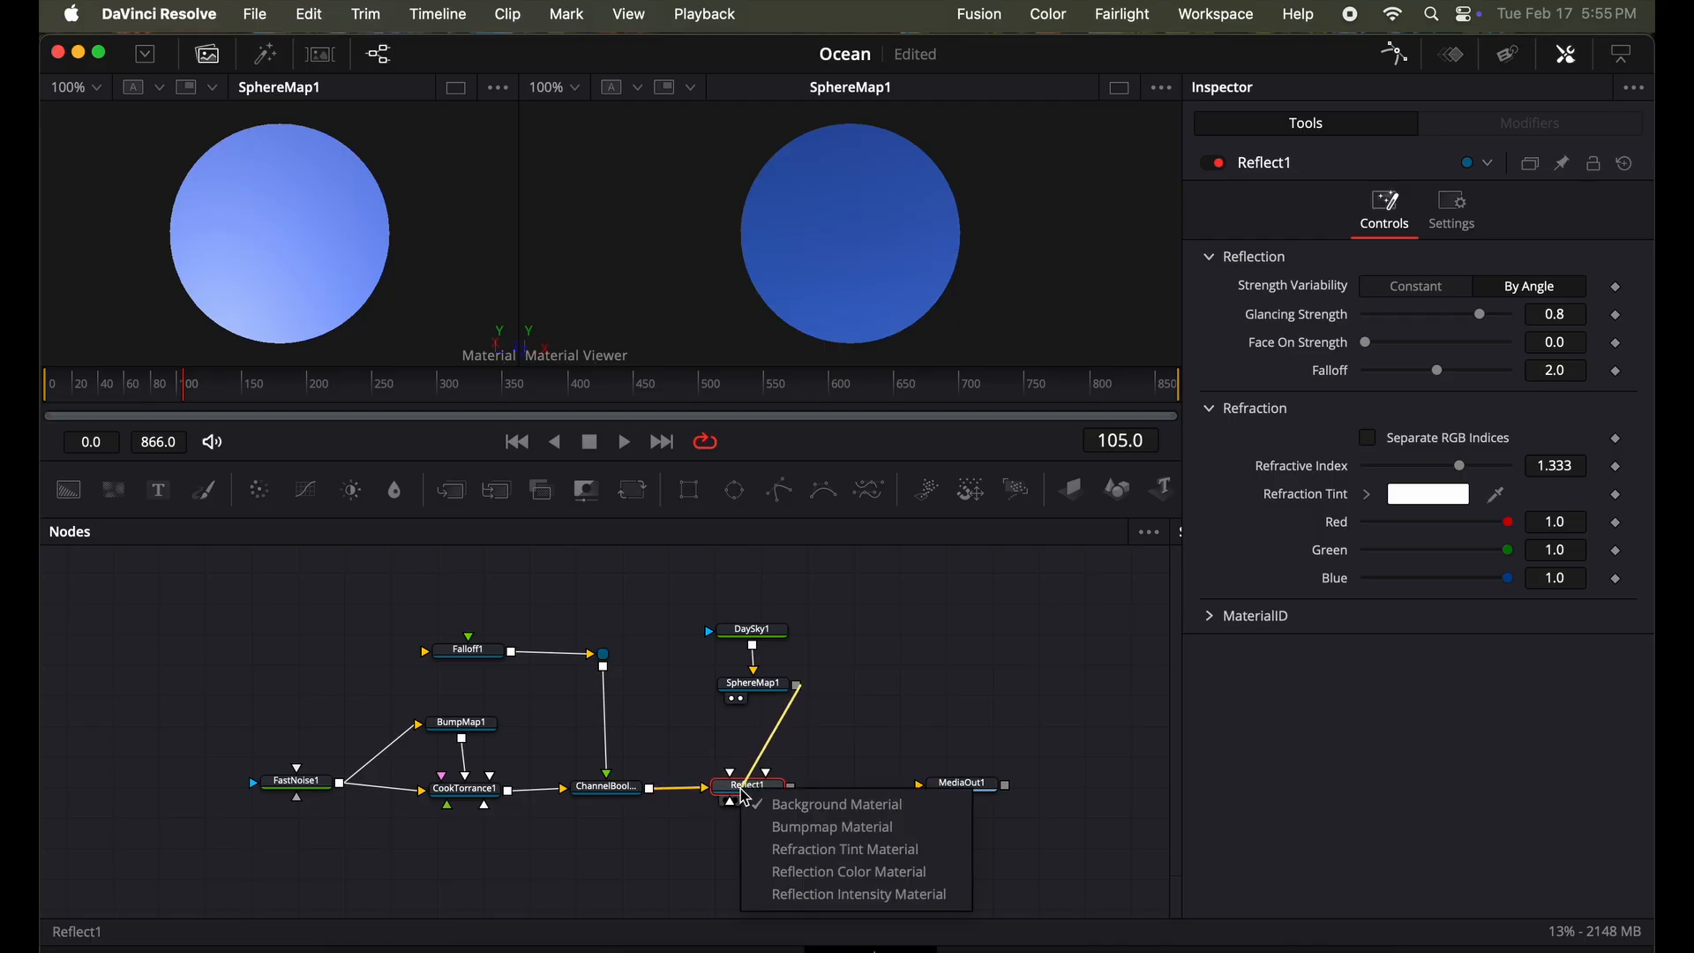
pyautogui.click(841, 873)
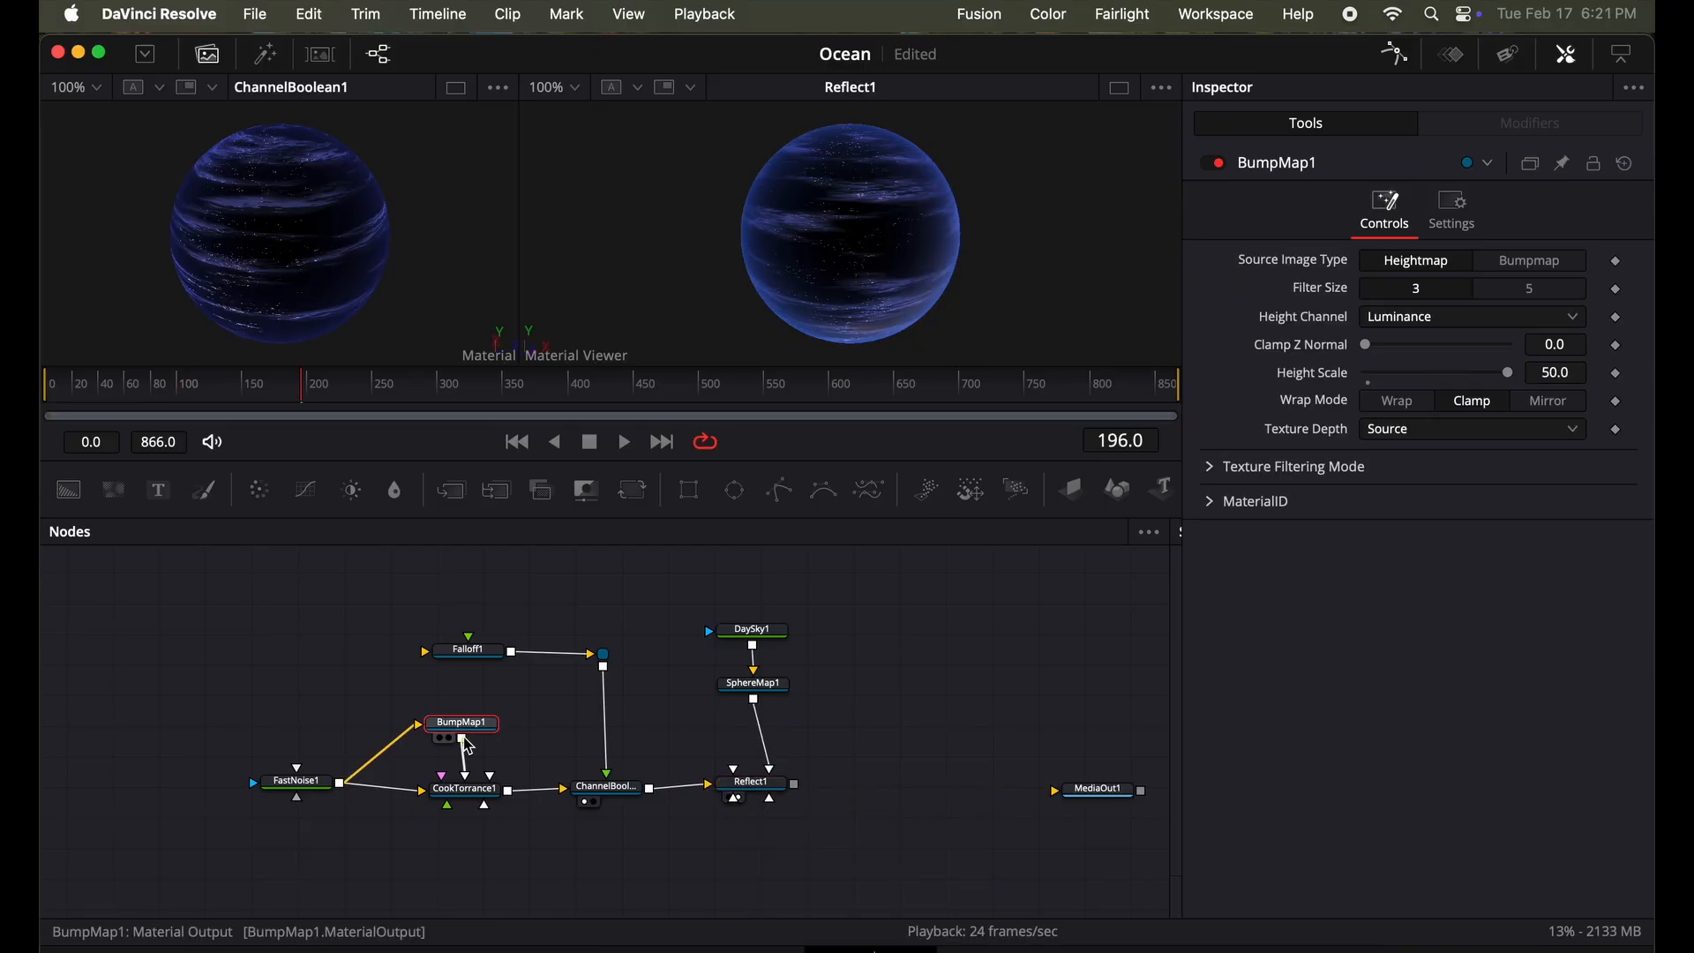
pyautogui.moveTo(461, 739); pyautogui.dragTo(753, 794)
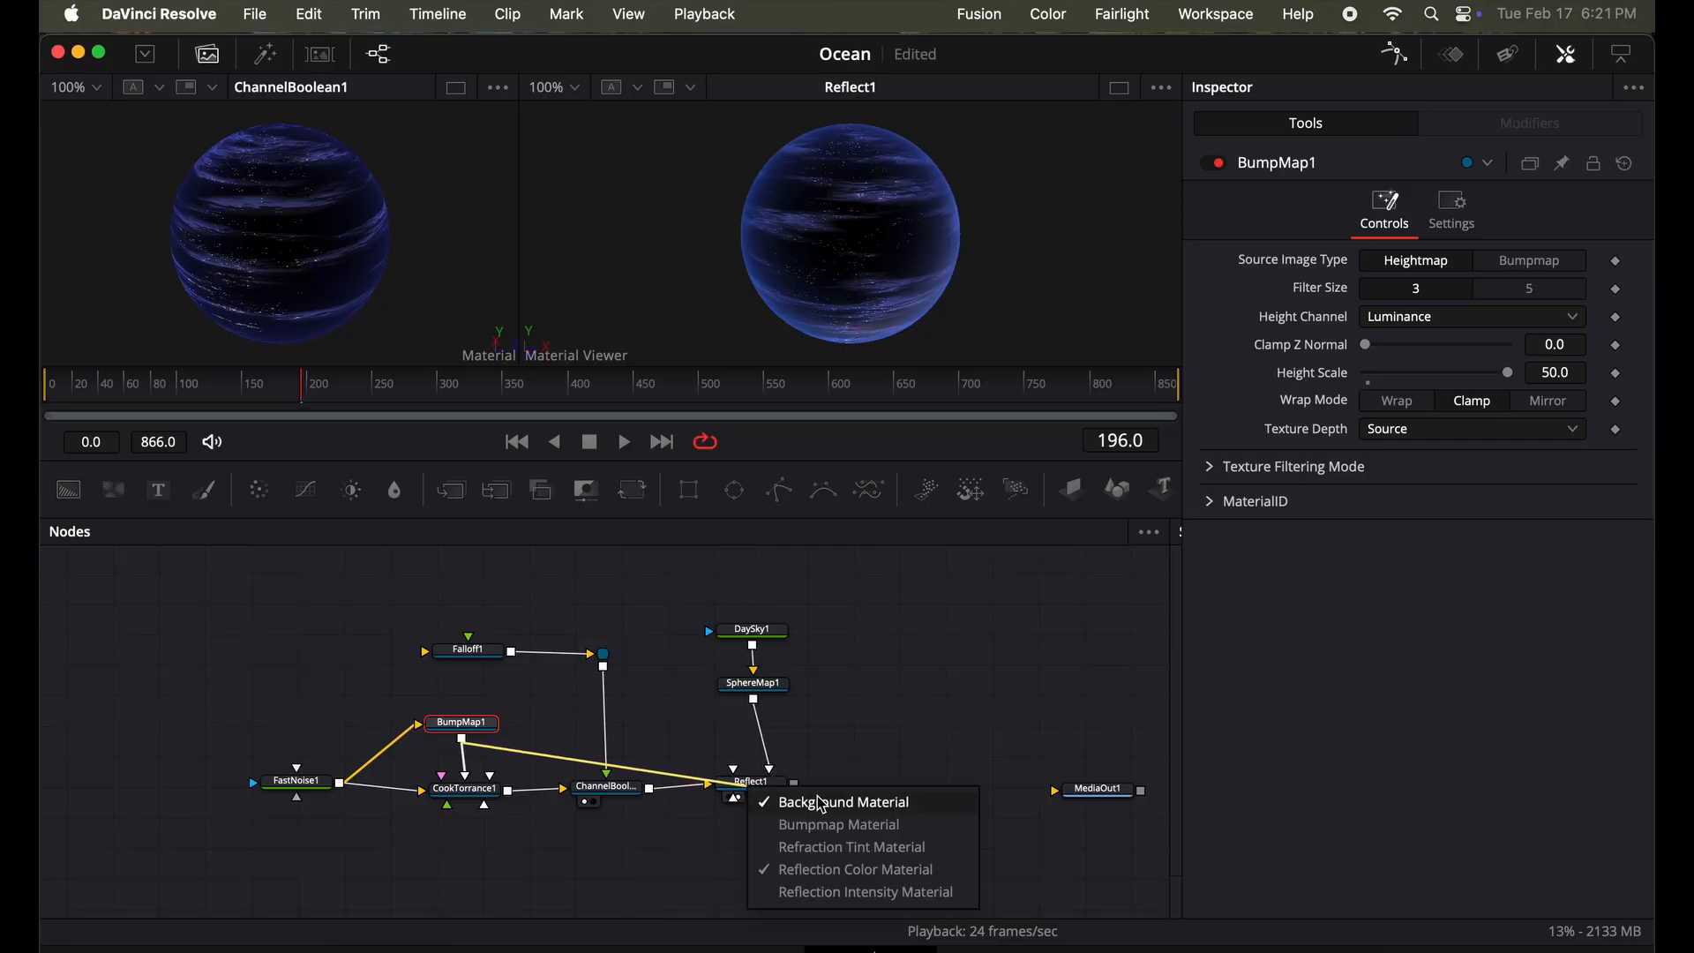
pyautogui.click(842, 825)
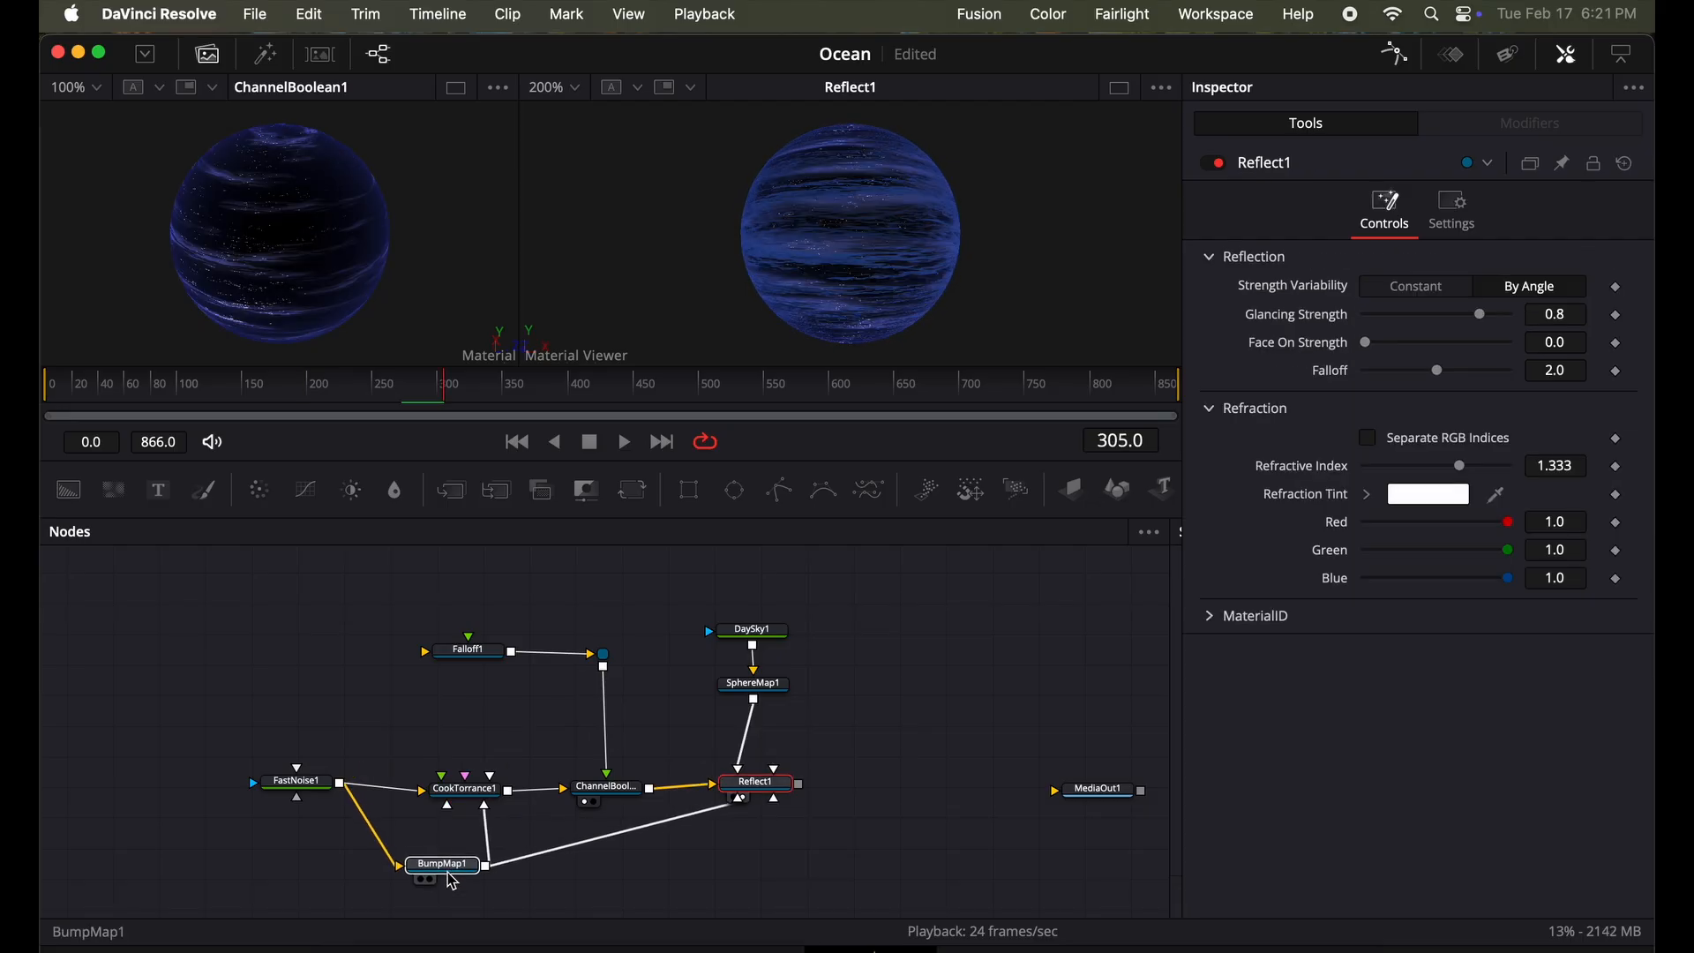
# Tidy the node graph by placing BumpMap below CookTorrance and routing its link to Reflect through a bend point beneath Reflect.
pyautogui.moveTo(451, 880); pyautogui.dragTo(462, 881)
pyautogui.moveTo(765, 789); pyautogui.dragTo(781, 791)
pyautogui.moveTo(466, 866); pyautogui.dragTo(475, 879)
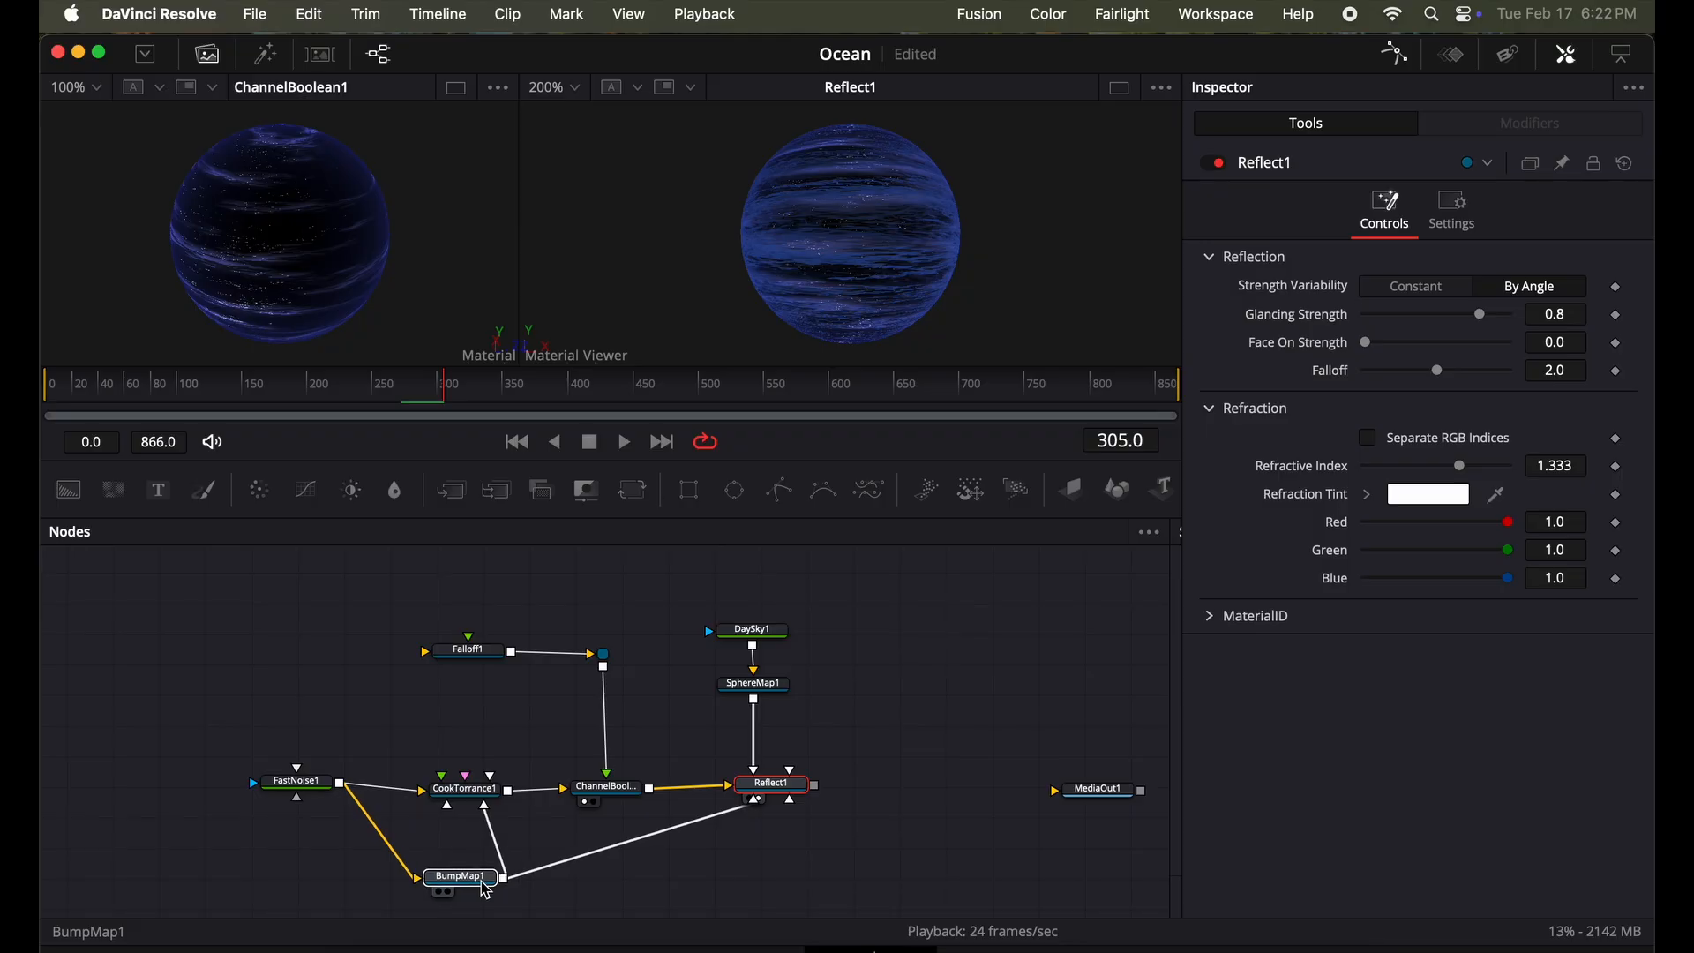
pyautogui.keyDown('alt'); pyautogui.click(619, 844); pyautogui.keyUp('alt')
pyautogui.moveTo(619, 844); pyautogui.dragTo(791, 880)
pyautogui.moveTo(439, 879); pyautogui.dragTo(393, 889)
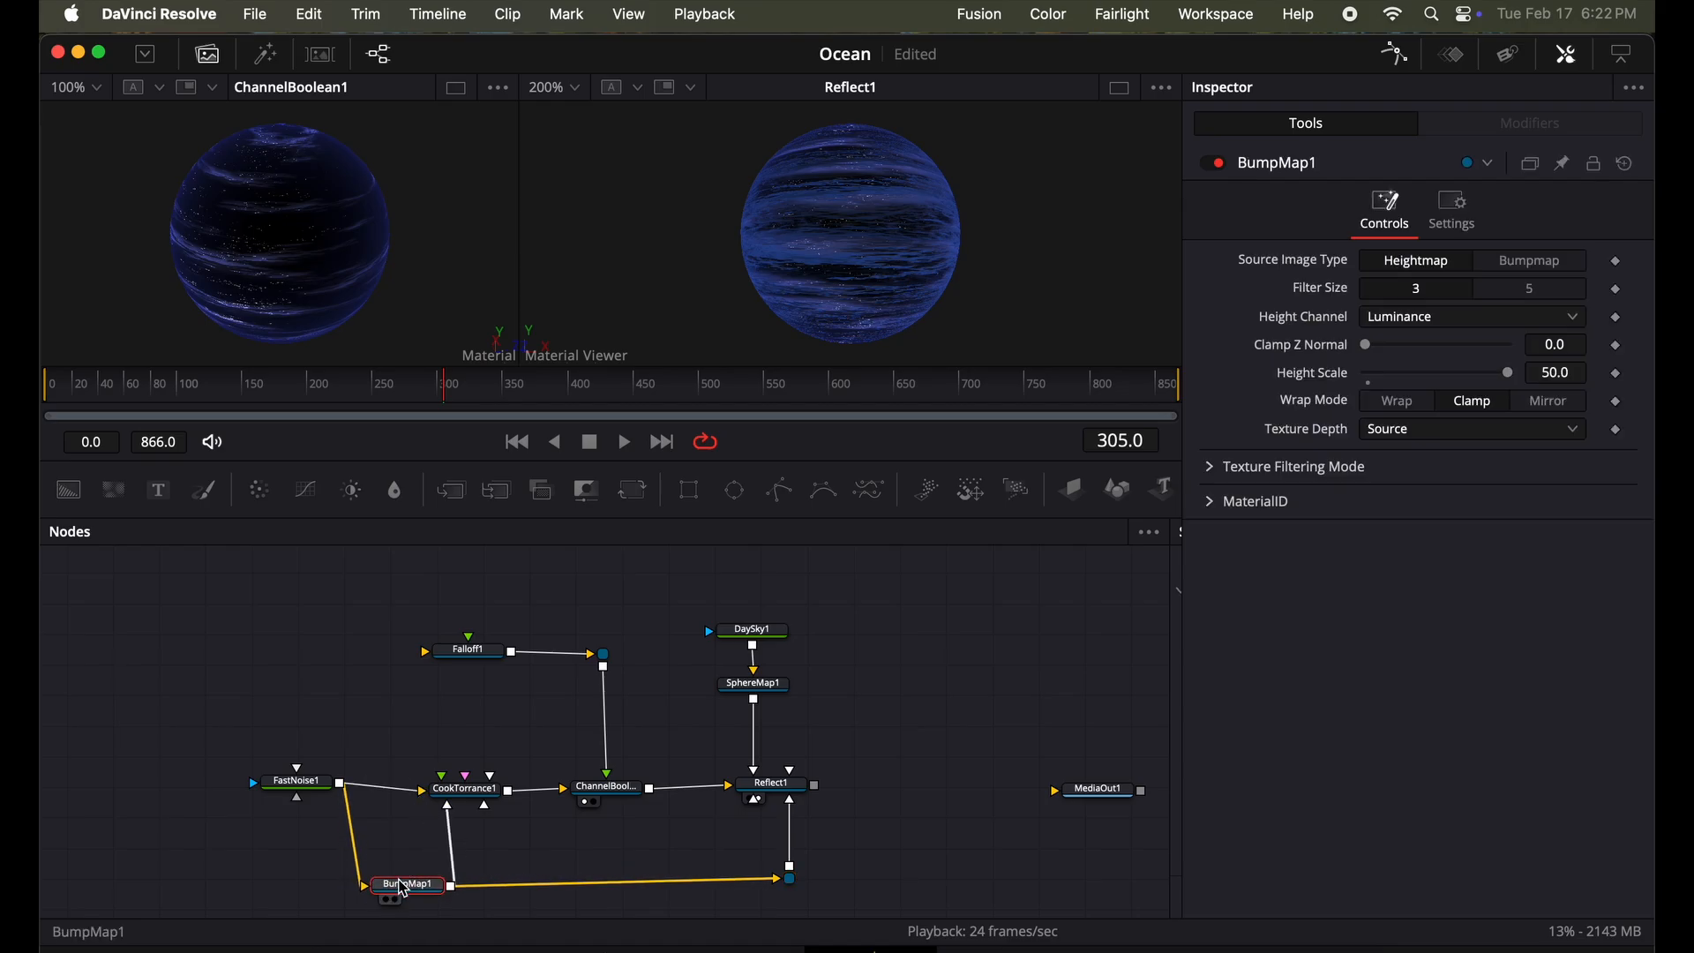
pyautogui.moveTo(312, 799); pyautogui.dragTo(311, 810)
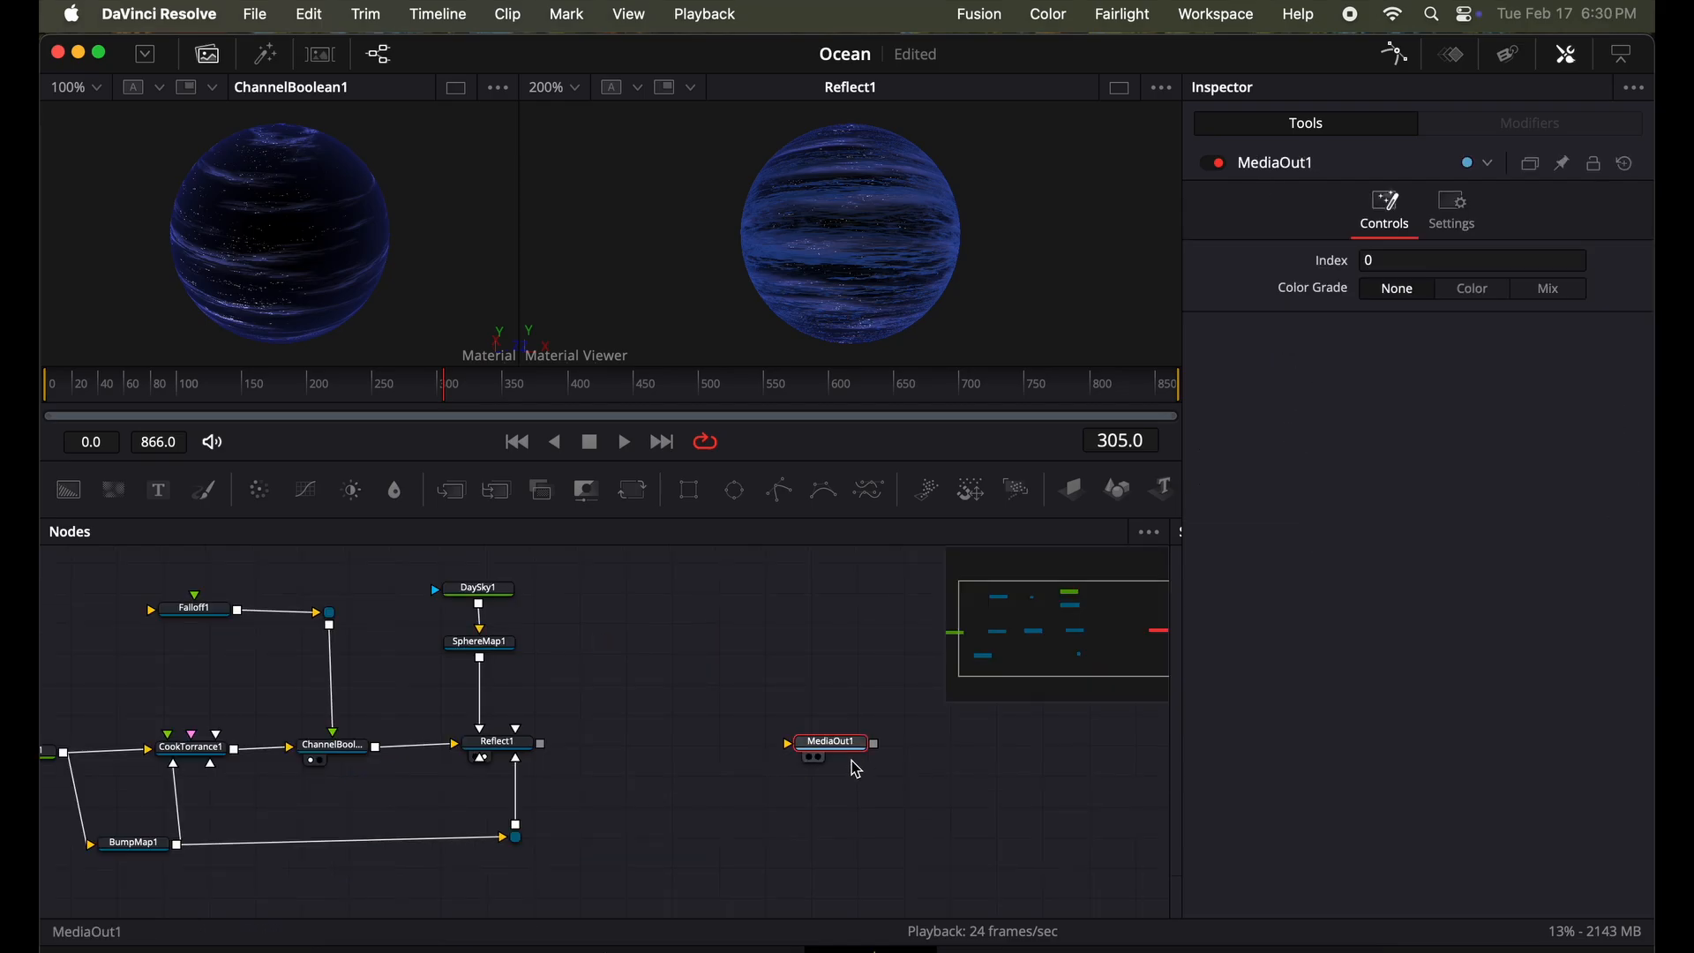
# Move MediaOut farther from Reflect, add a Shape 3D node between them, and show it in the second viewer.
pyautogui.moveTo(840, 756); pyautogui.dragTo(1082, 753)
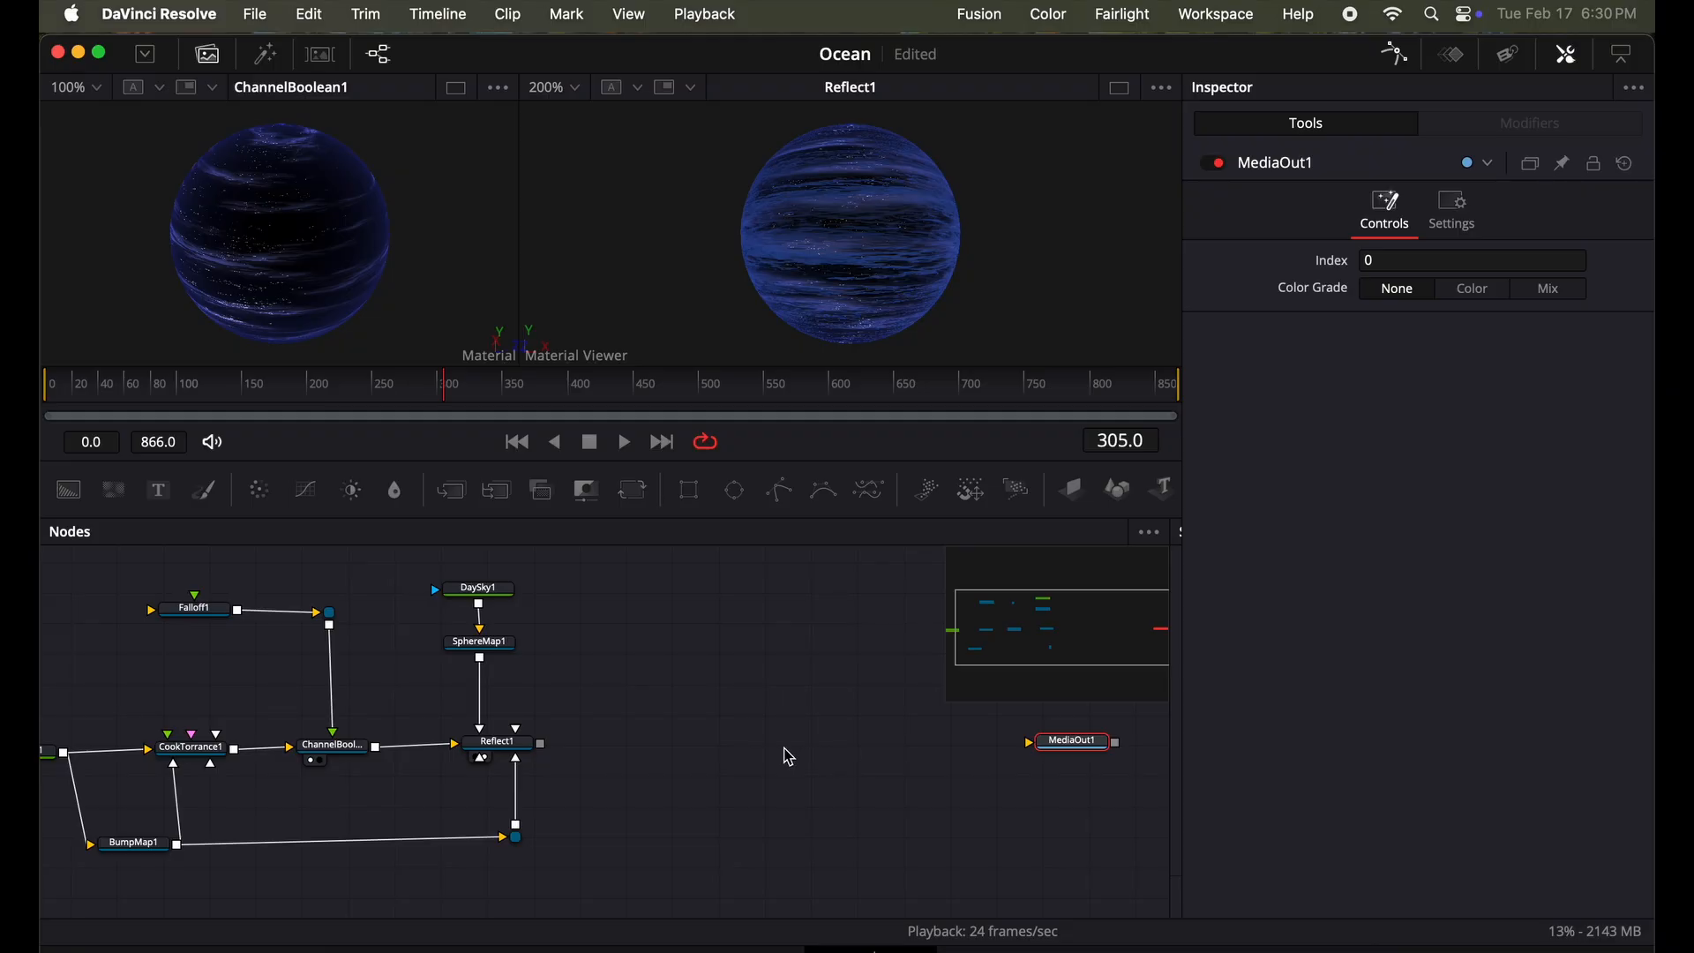
pyautogui.hotkey('shift', 'space')
pyautogui.write('sha')
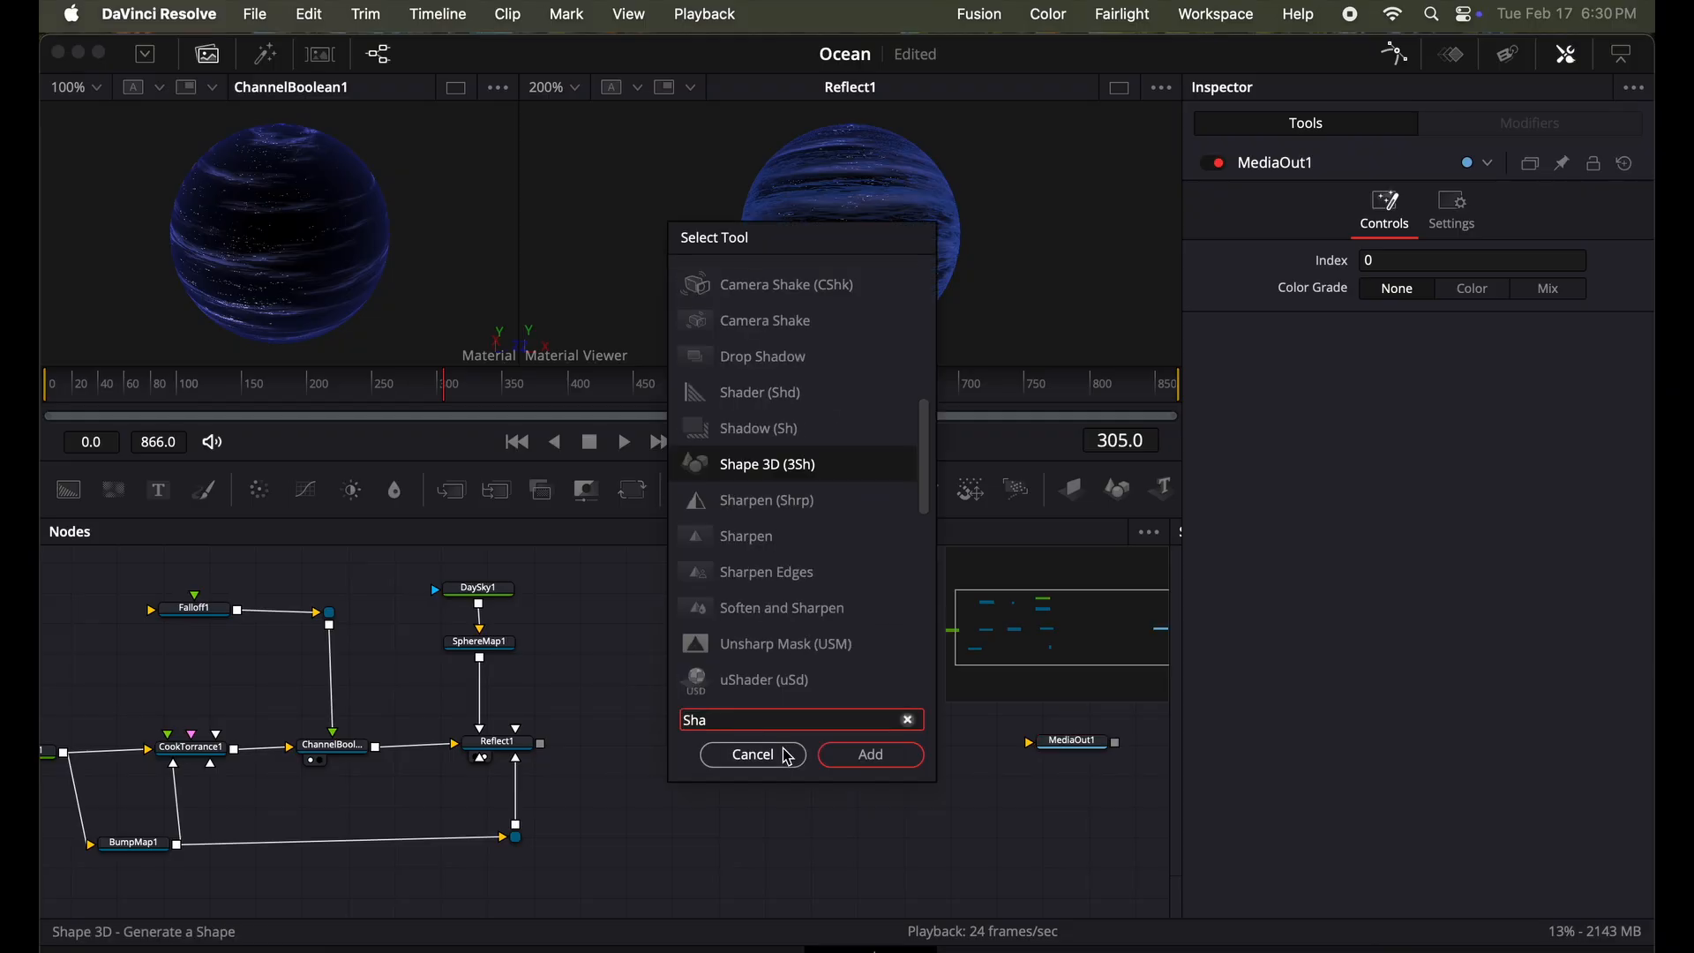
pyautogui.press('Return')
pyautogui.moveTo(776, 748); pyautogui.dragTo(650, 745)
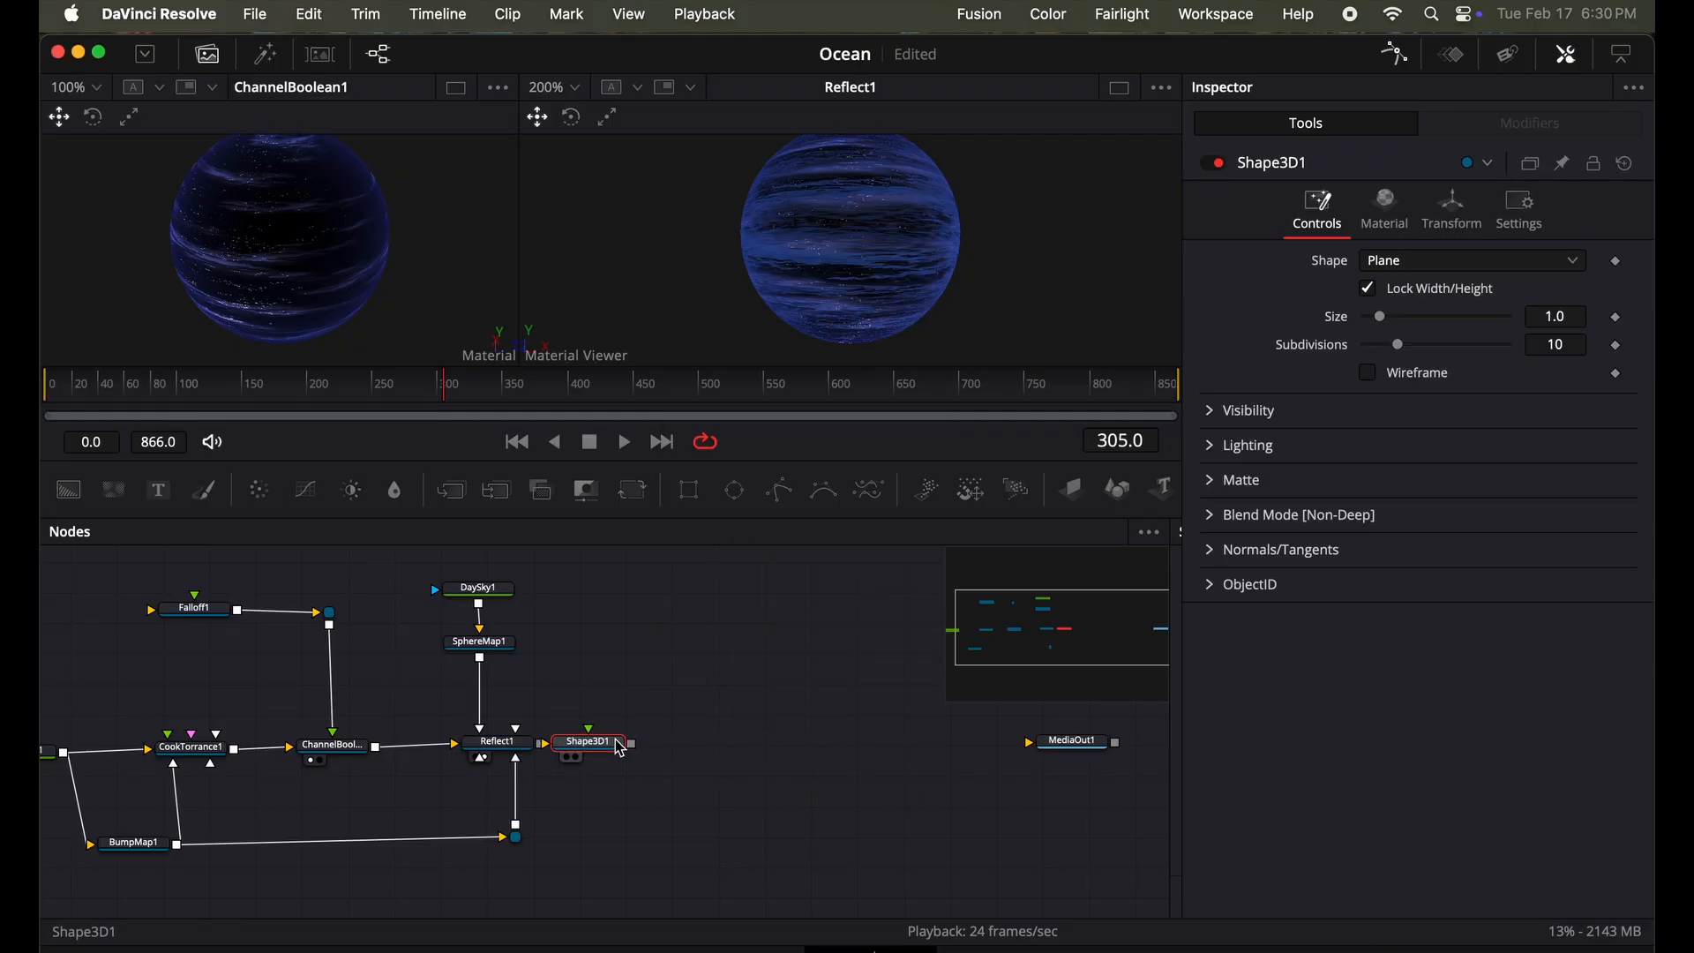
pyautogui.press('2')
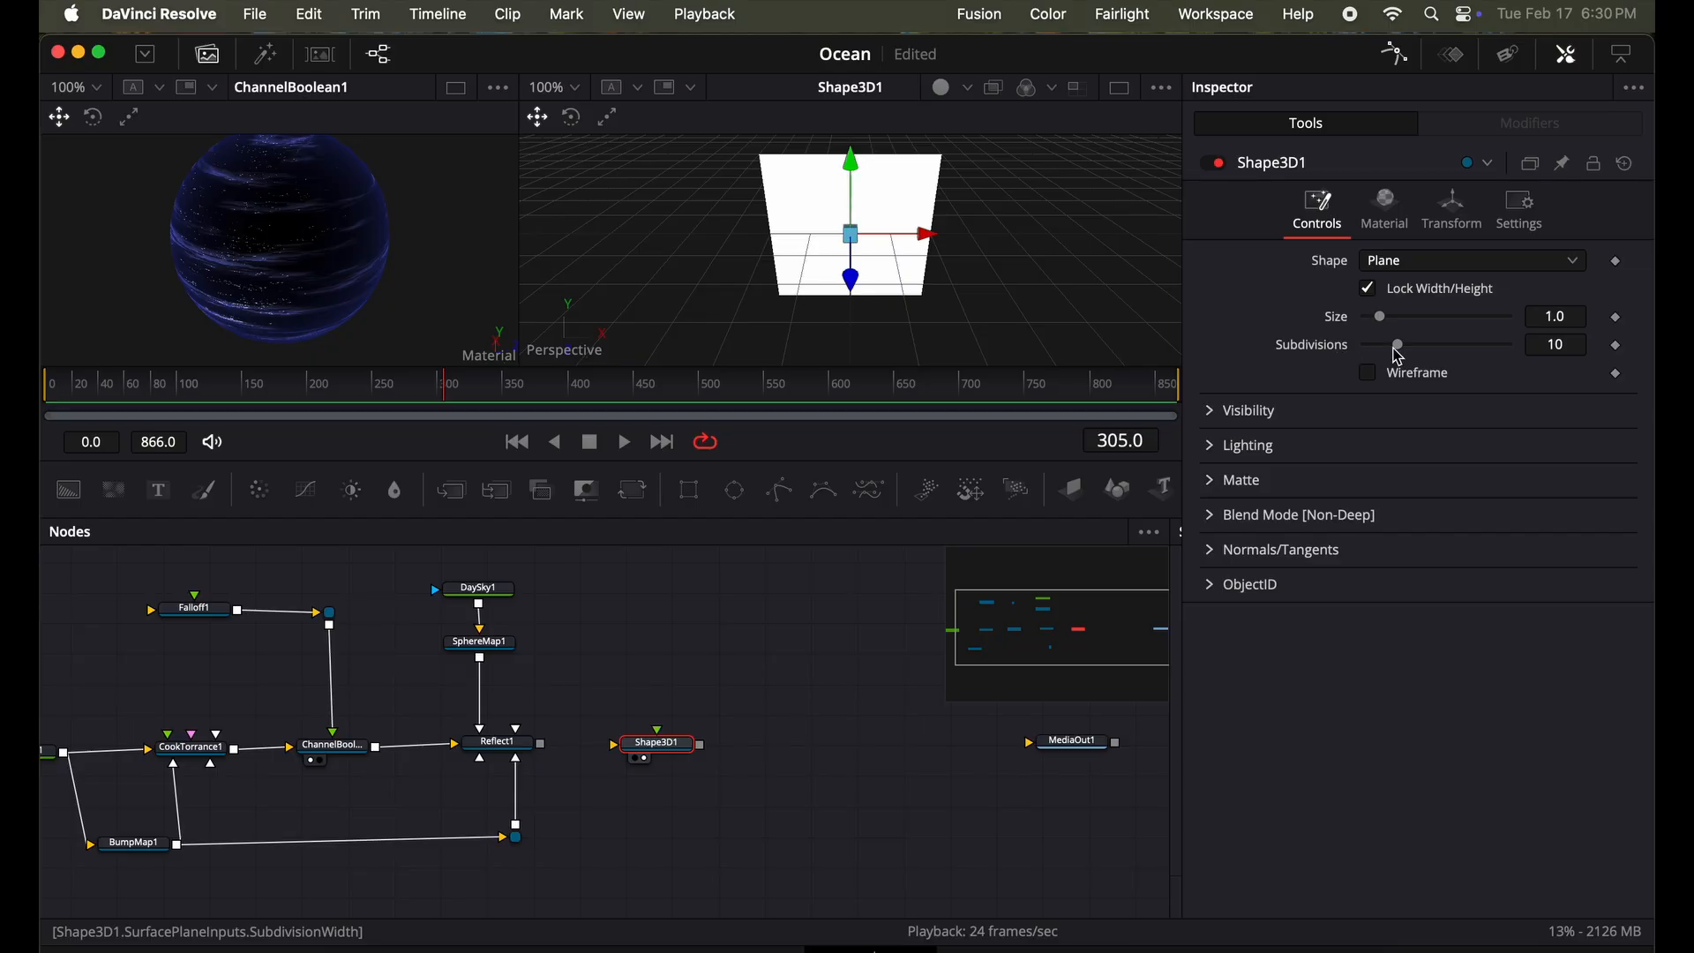
# Set the Shape 3D plane's subdivisions to 250 and its X rotation to -90.
pyautogui.click(1556, 344)
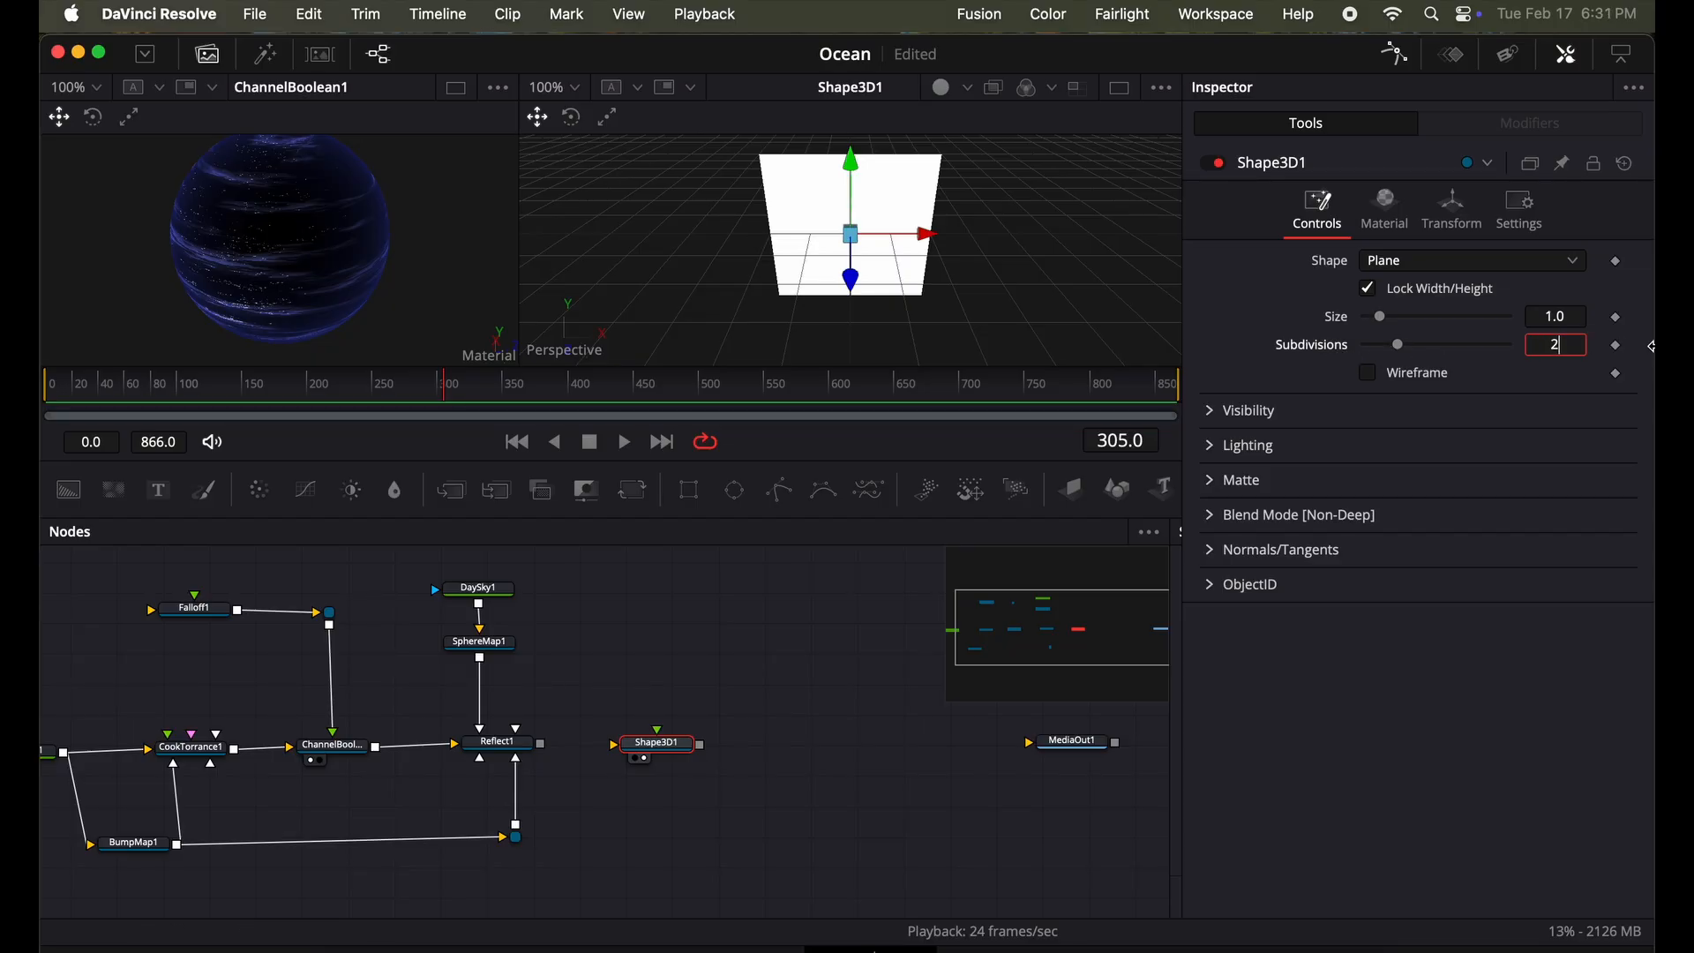
pyautogui.press('Return')
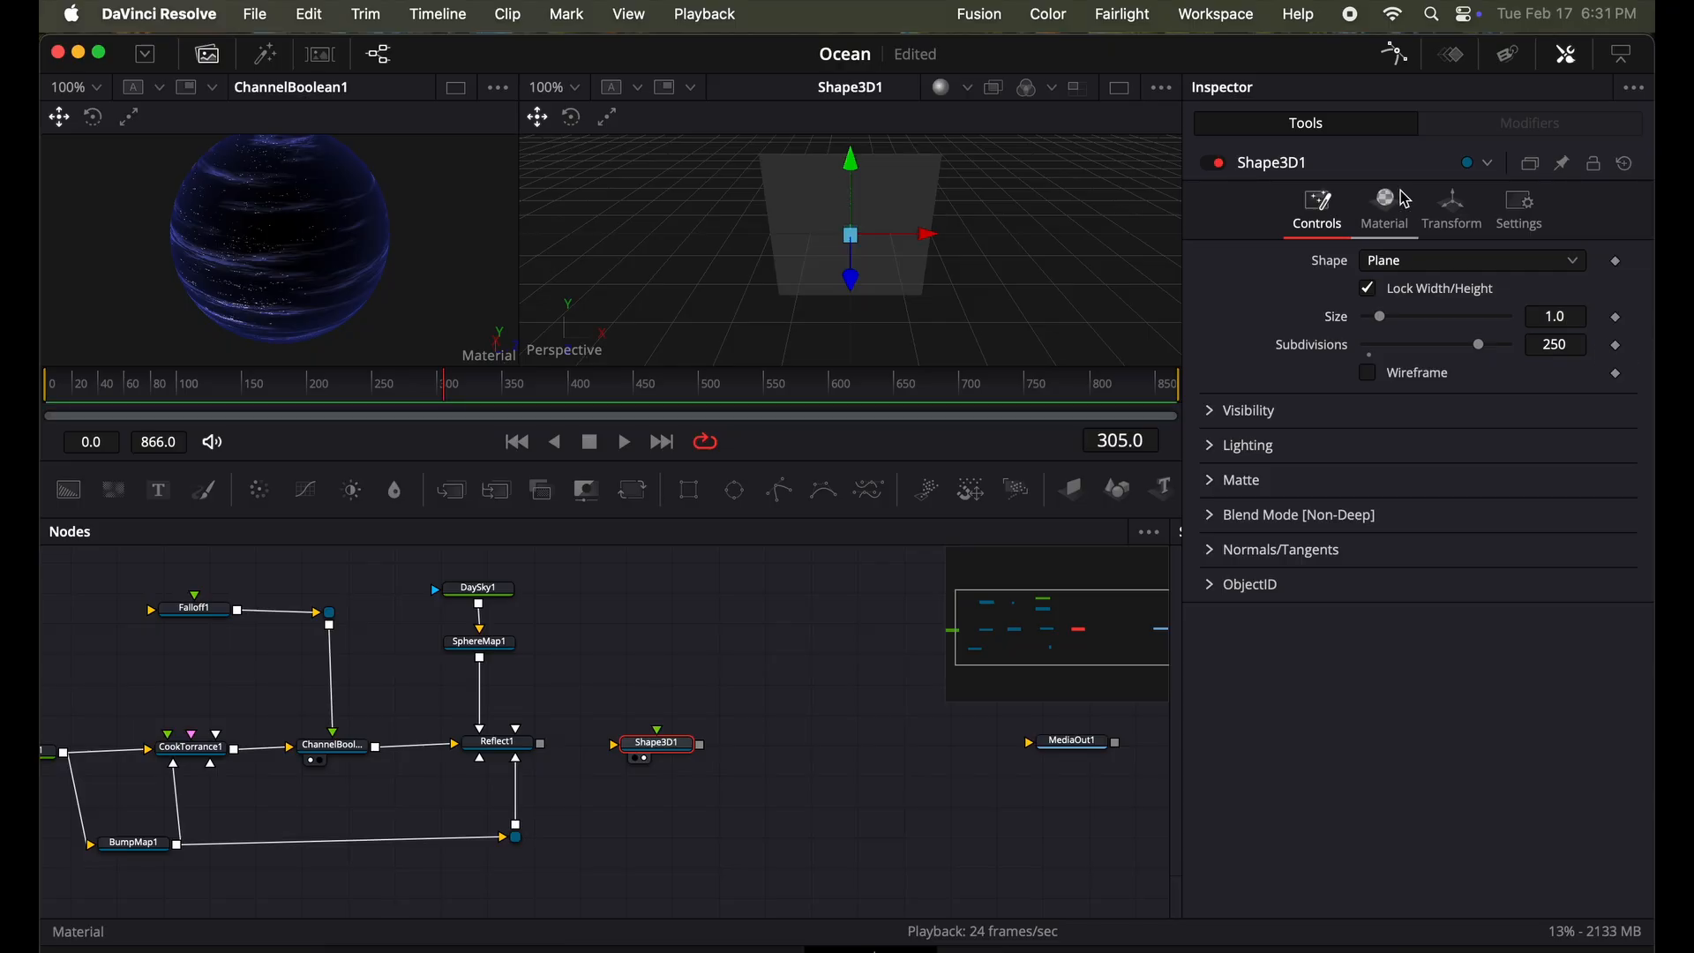
pyautogui.click(1451, 212)
pyautogui.click(1566, 438)
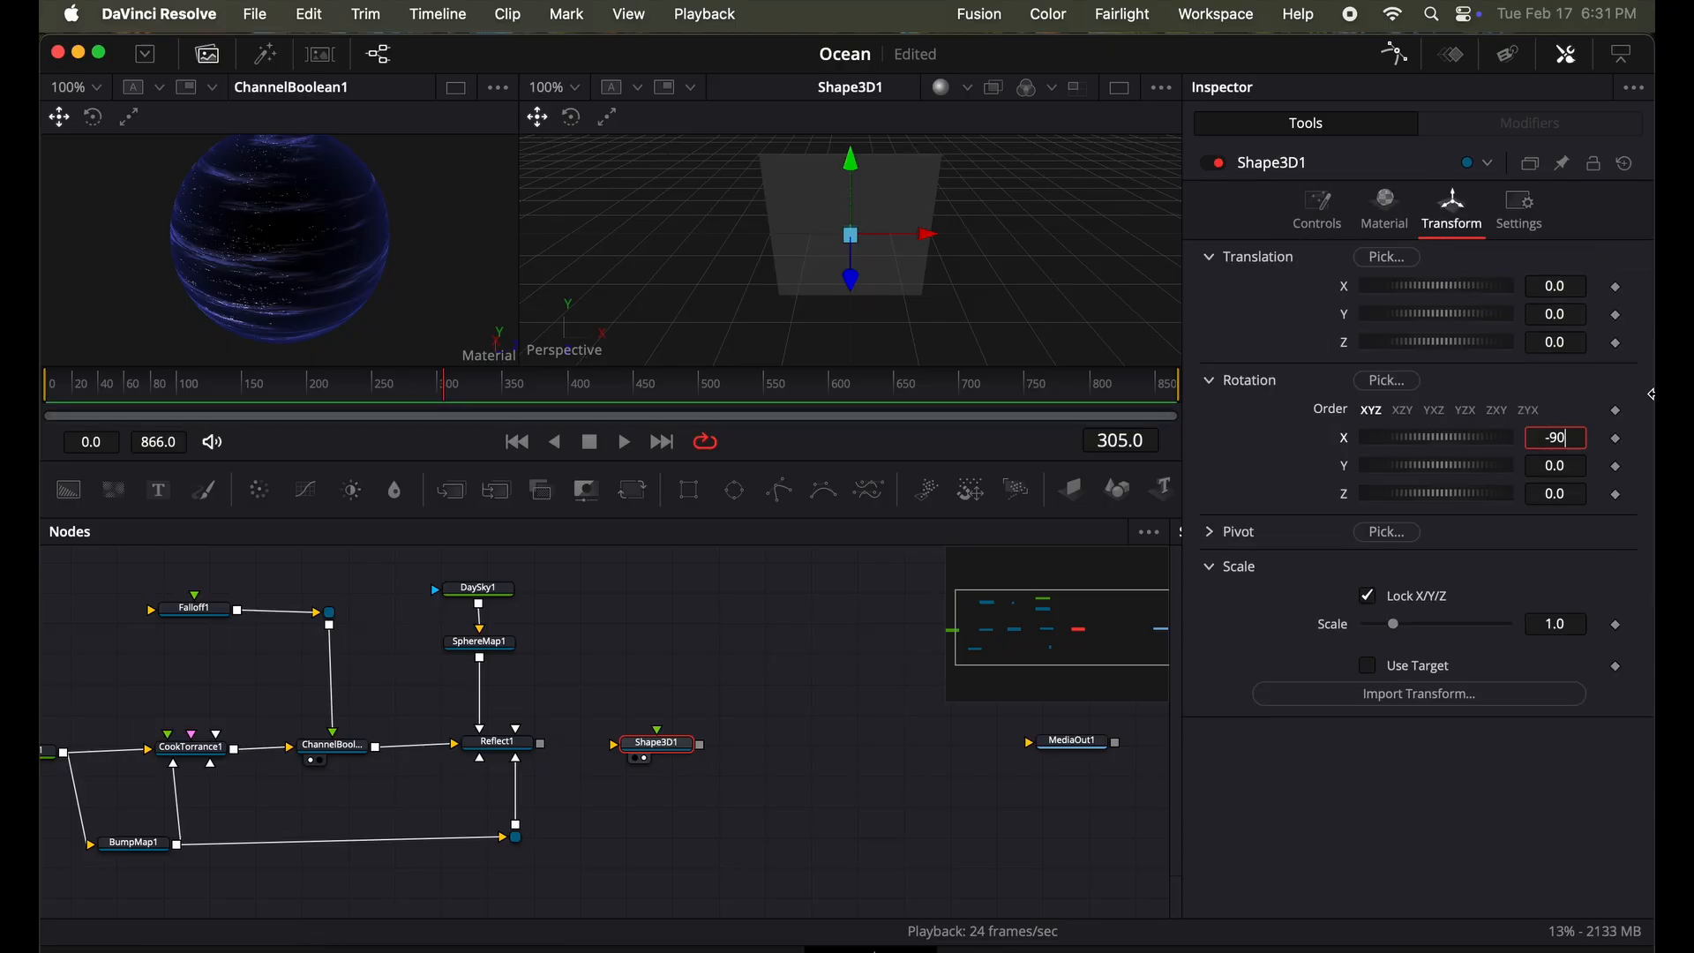
pyautogui.press('Return')
# Inspect the direction of the plane's normals by displaying them temporarily.
pyautogui.click(1317, 212)
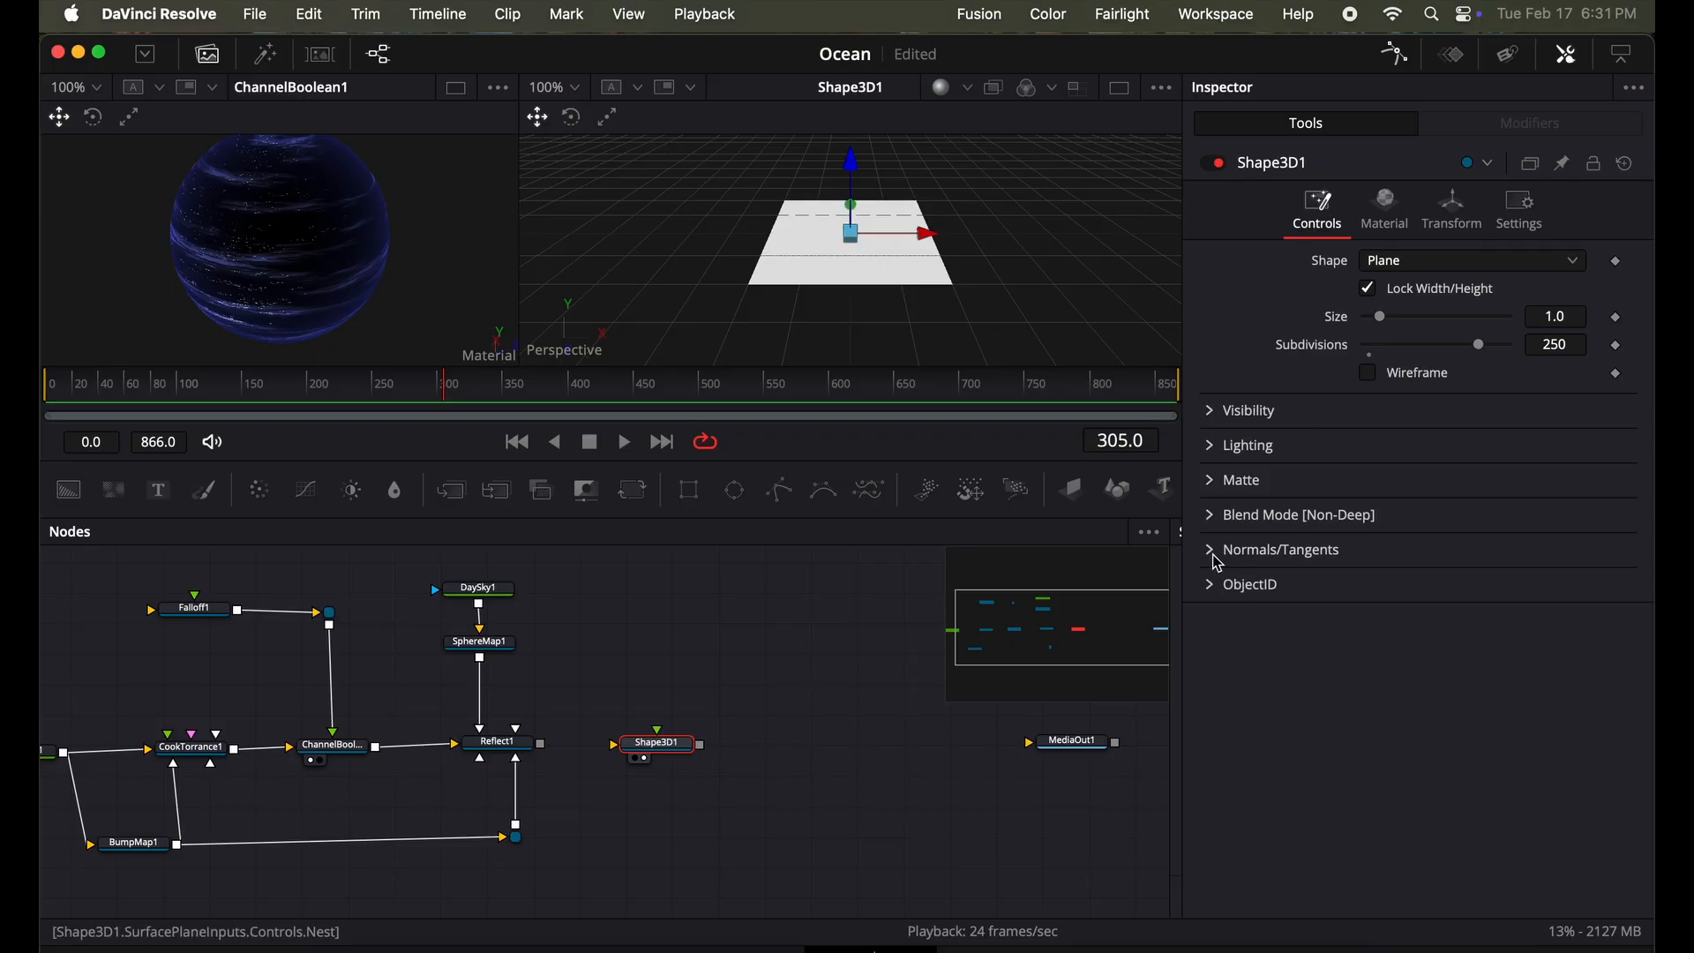
pyautogui.click(1214, 561)
pyautogui.click(1381, 610)
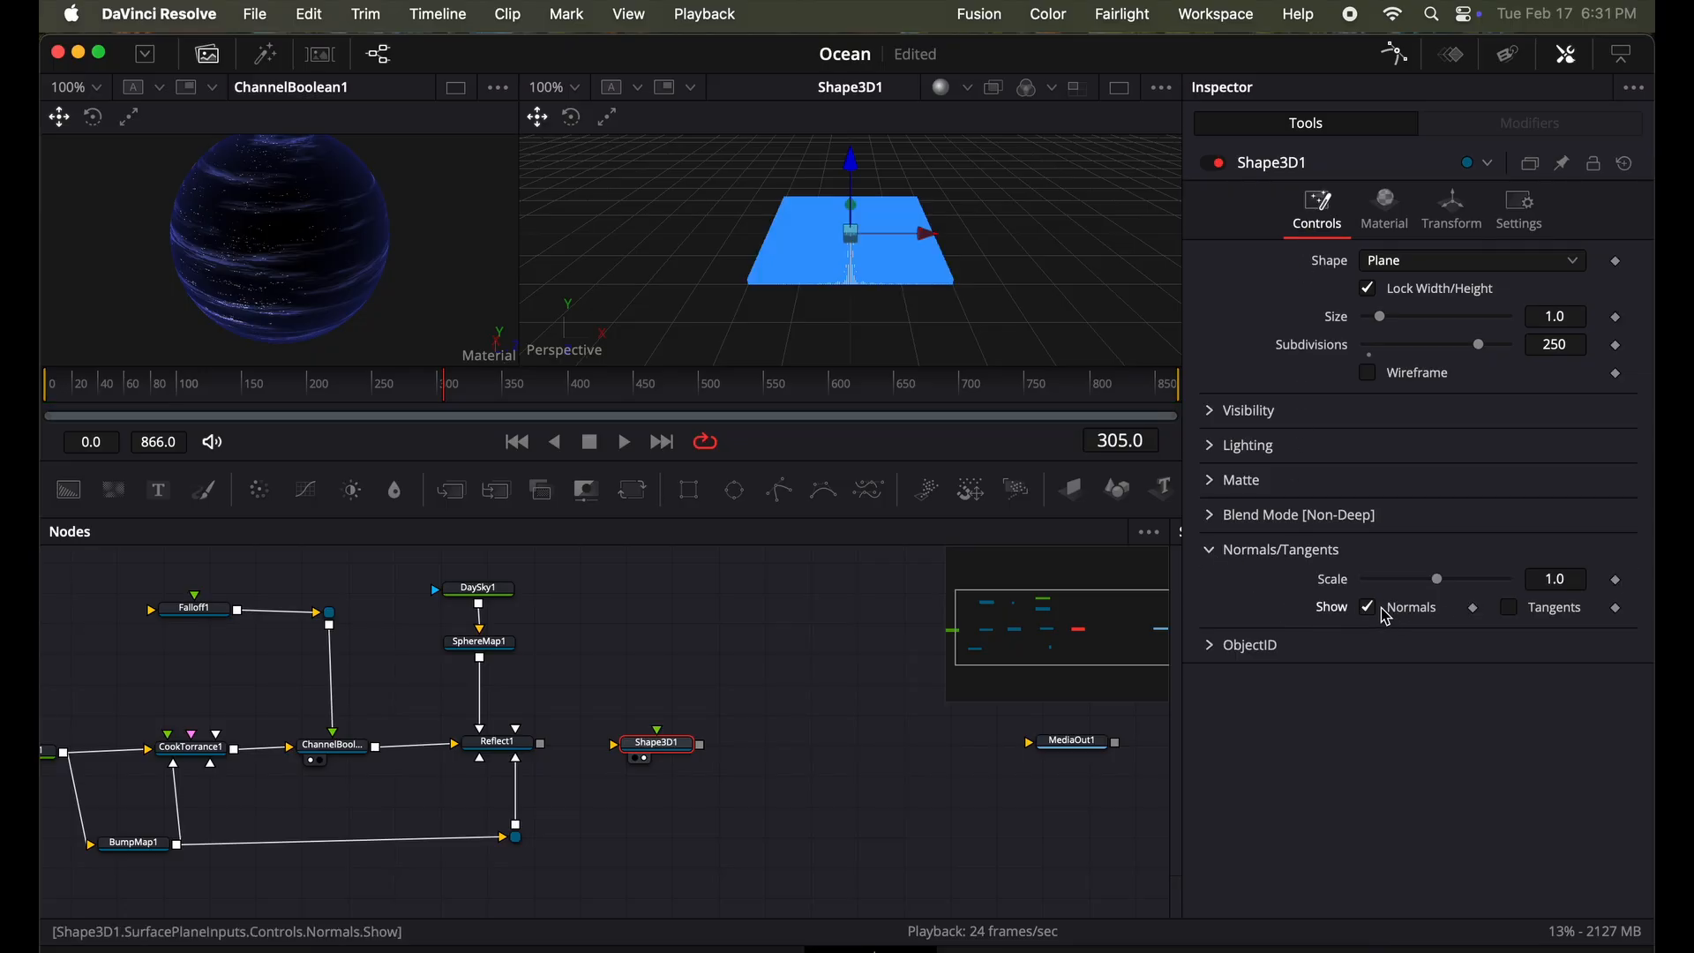
pyautogui.moveTo(1004, 334); pyautogui.dragTo(1041, 296)
pyautogui.click(1368, 607)
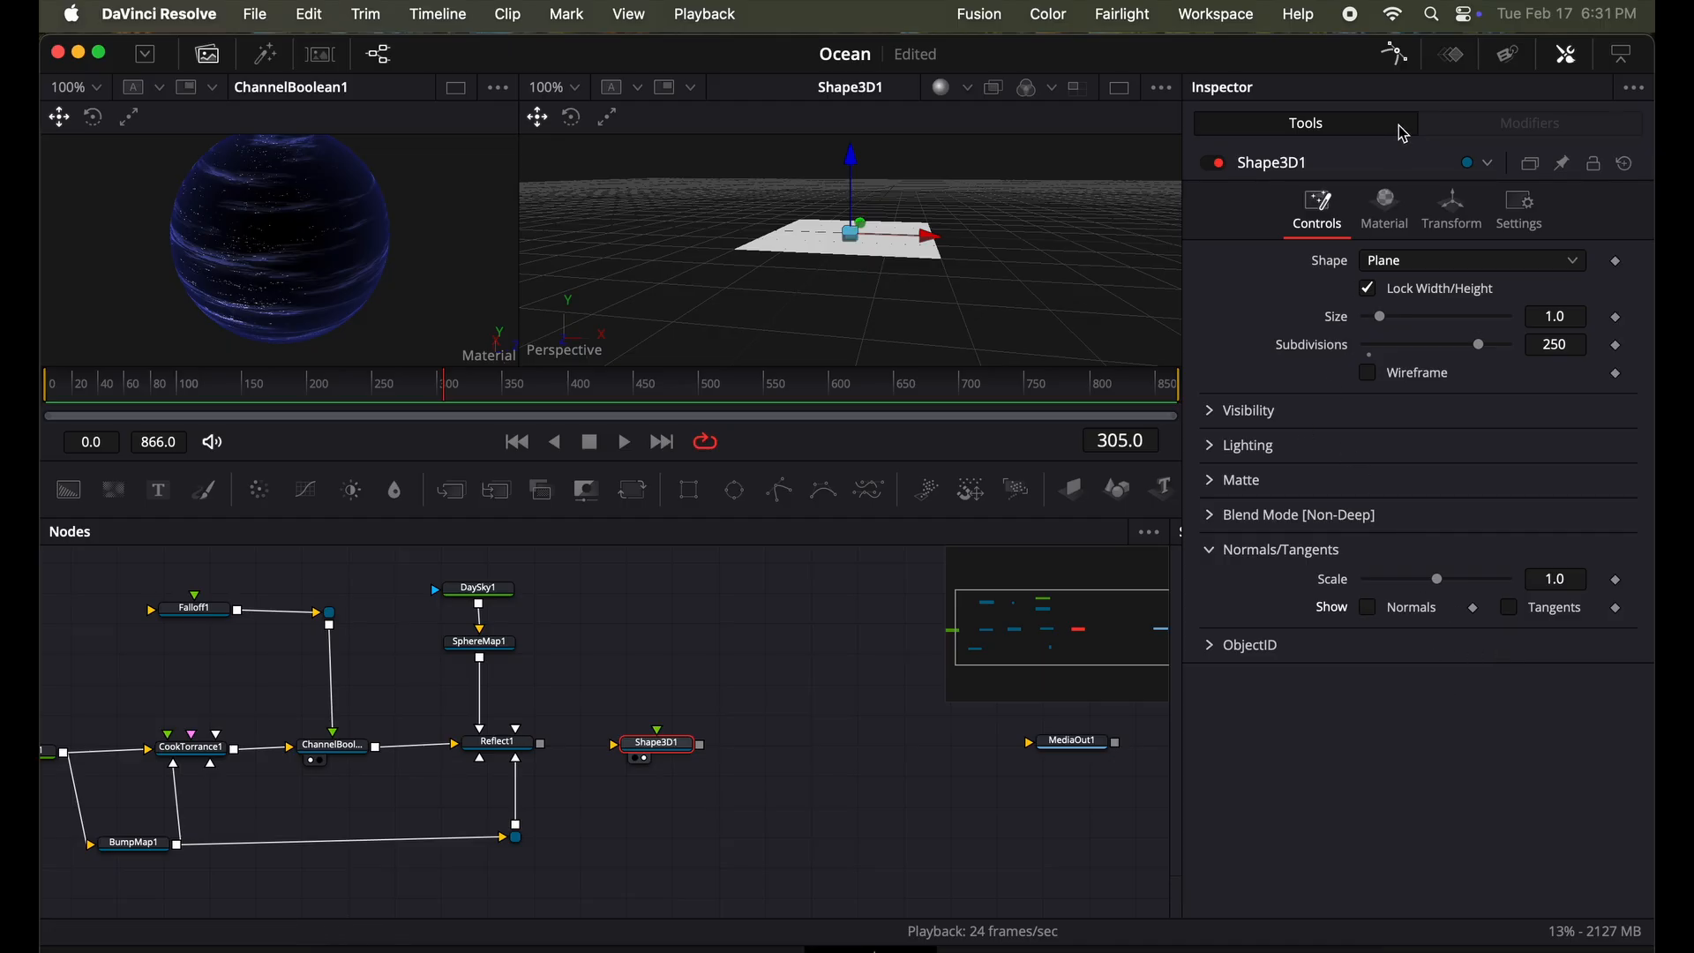
# Scale the Shape 3D plane uniformly to 25.
pyautogui.click(1455, 216)
pyautogui.click(1562, 624)
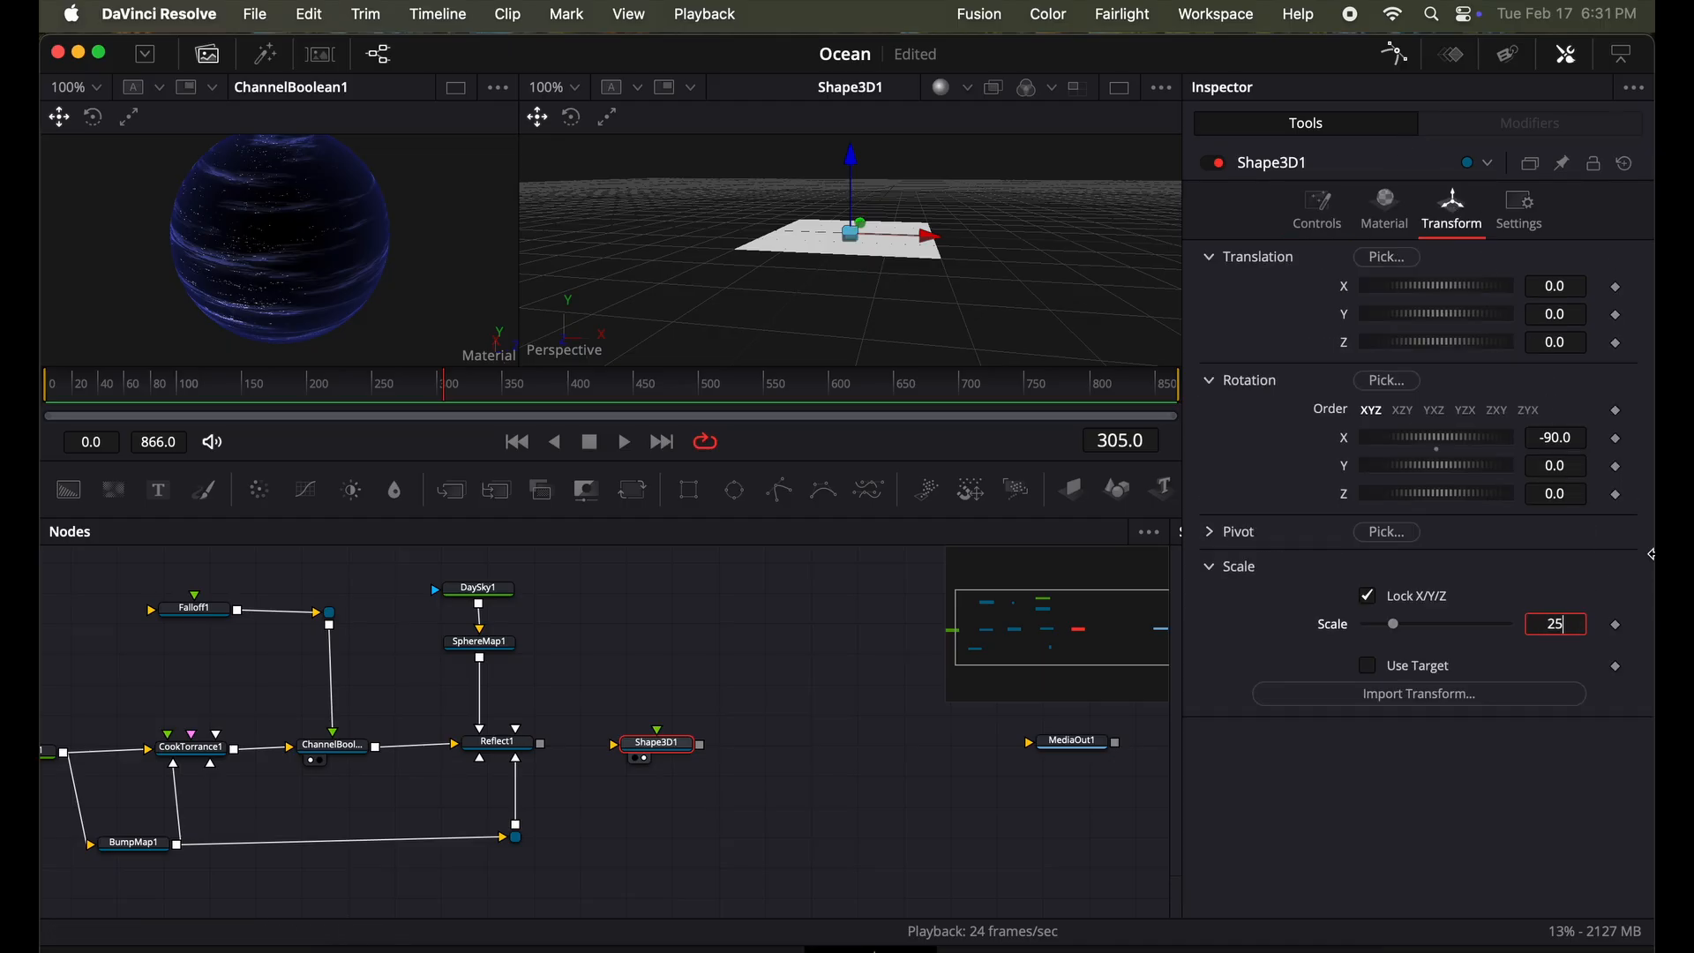
pyautogui.write('25')
pyautogui.press('Tab')
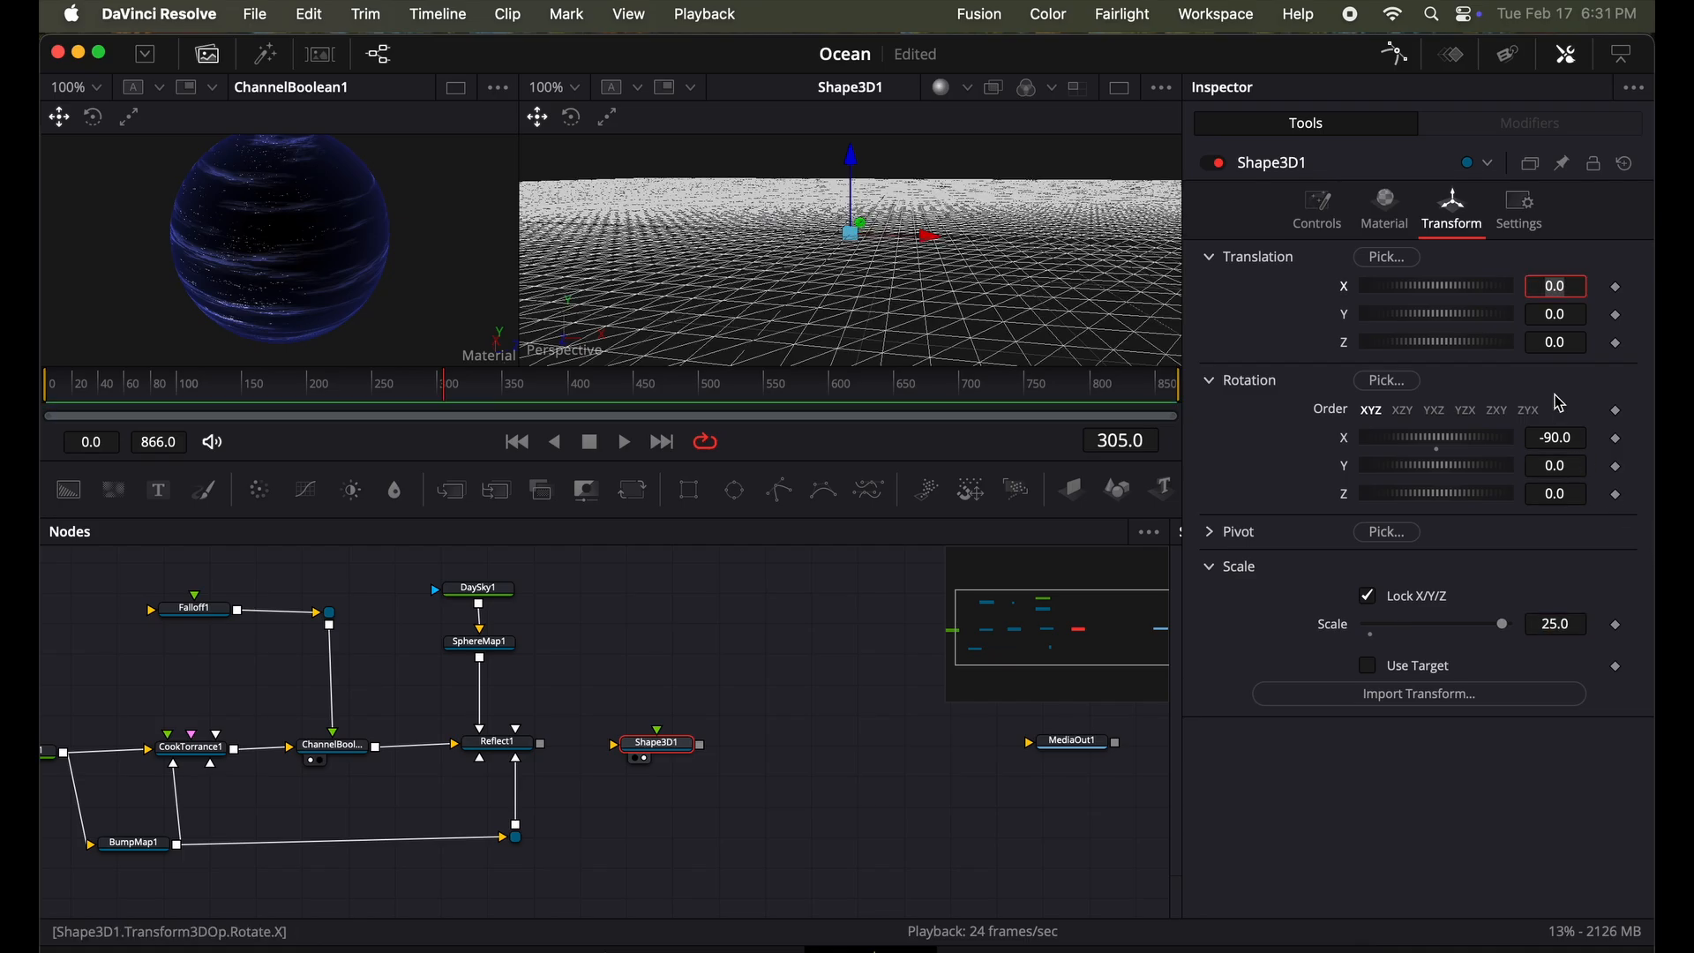
# Connect the Reflect output to the Shape 3D plane's material input.
pyautogui.moveTo(903, 293)
pyautogui.mouseDown()
pyautogui.moveTo(903, 272)
pyautogui.moveTo(933, 272)
pyautogui.moveTo(901, 319)
pyautogui.mouseUp()
pyautogui.moveTo(541, 743); pyautogui.dragTo(644, 748)
pyautogui.moveTo(869, 365); pyautogui.dragTo(949, 317)
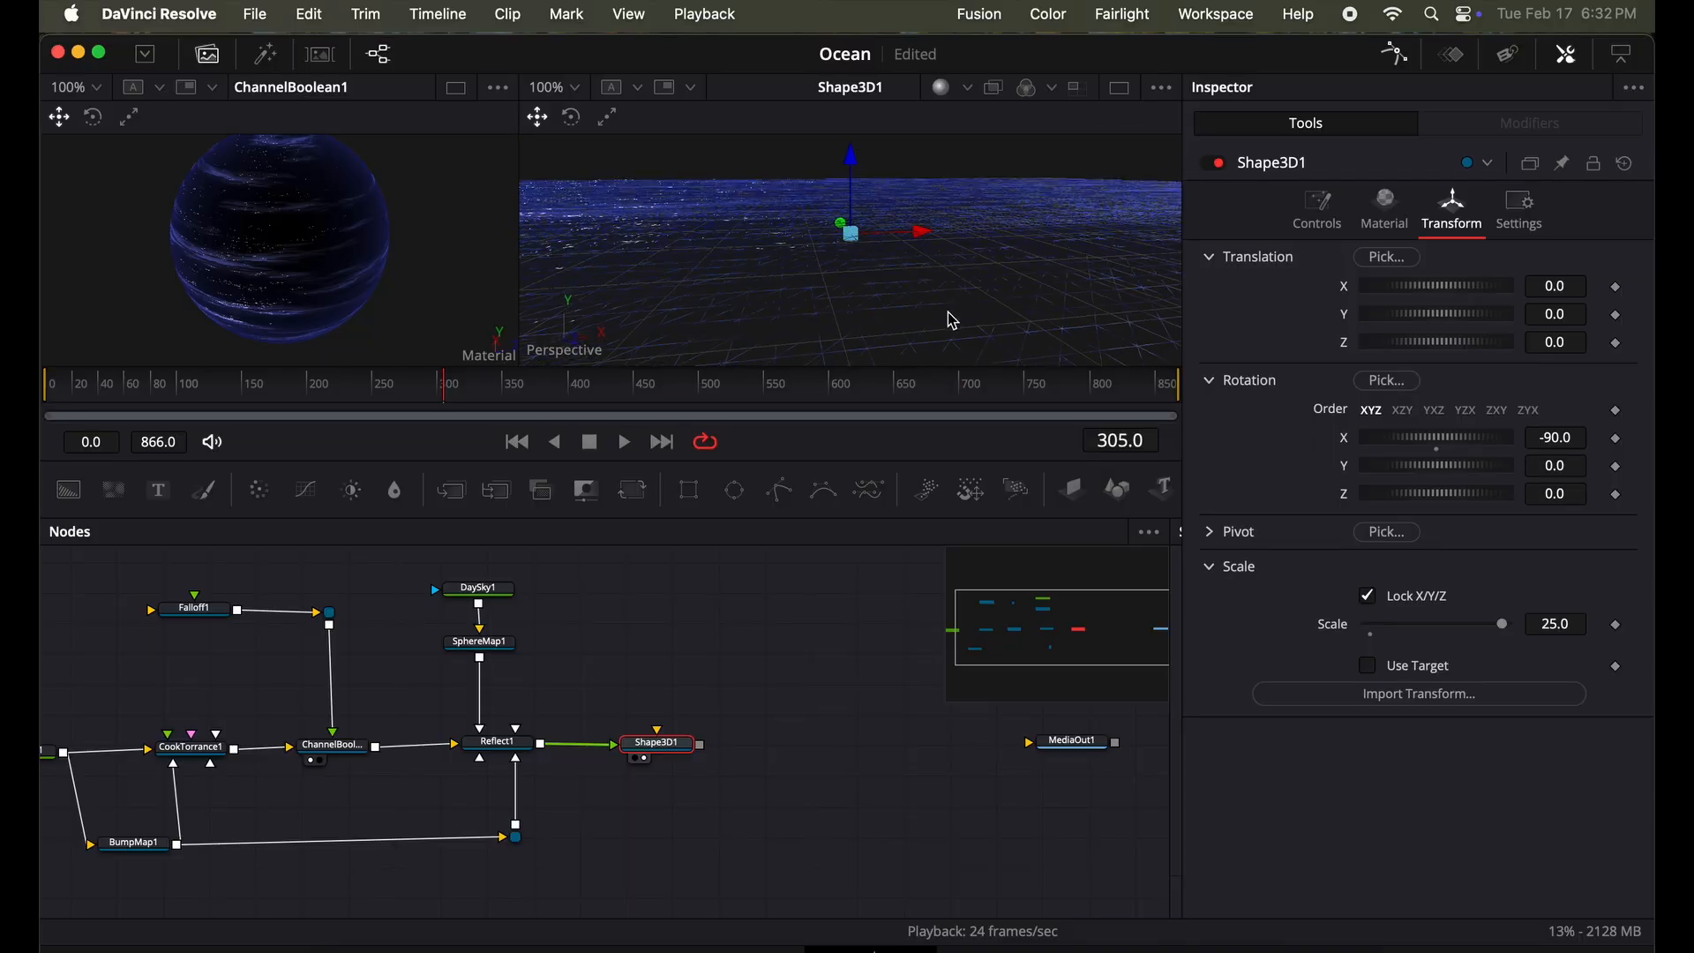
# Add a Displace 3D (3Di) node fed by the Shape 3D plane and show it in the second viewer.
pyautogui.click(775, 678)
pyautogui.hotkey('shift', 'space')
pyautogui.write('Displ')
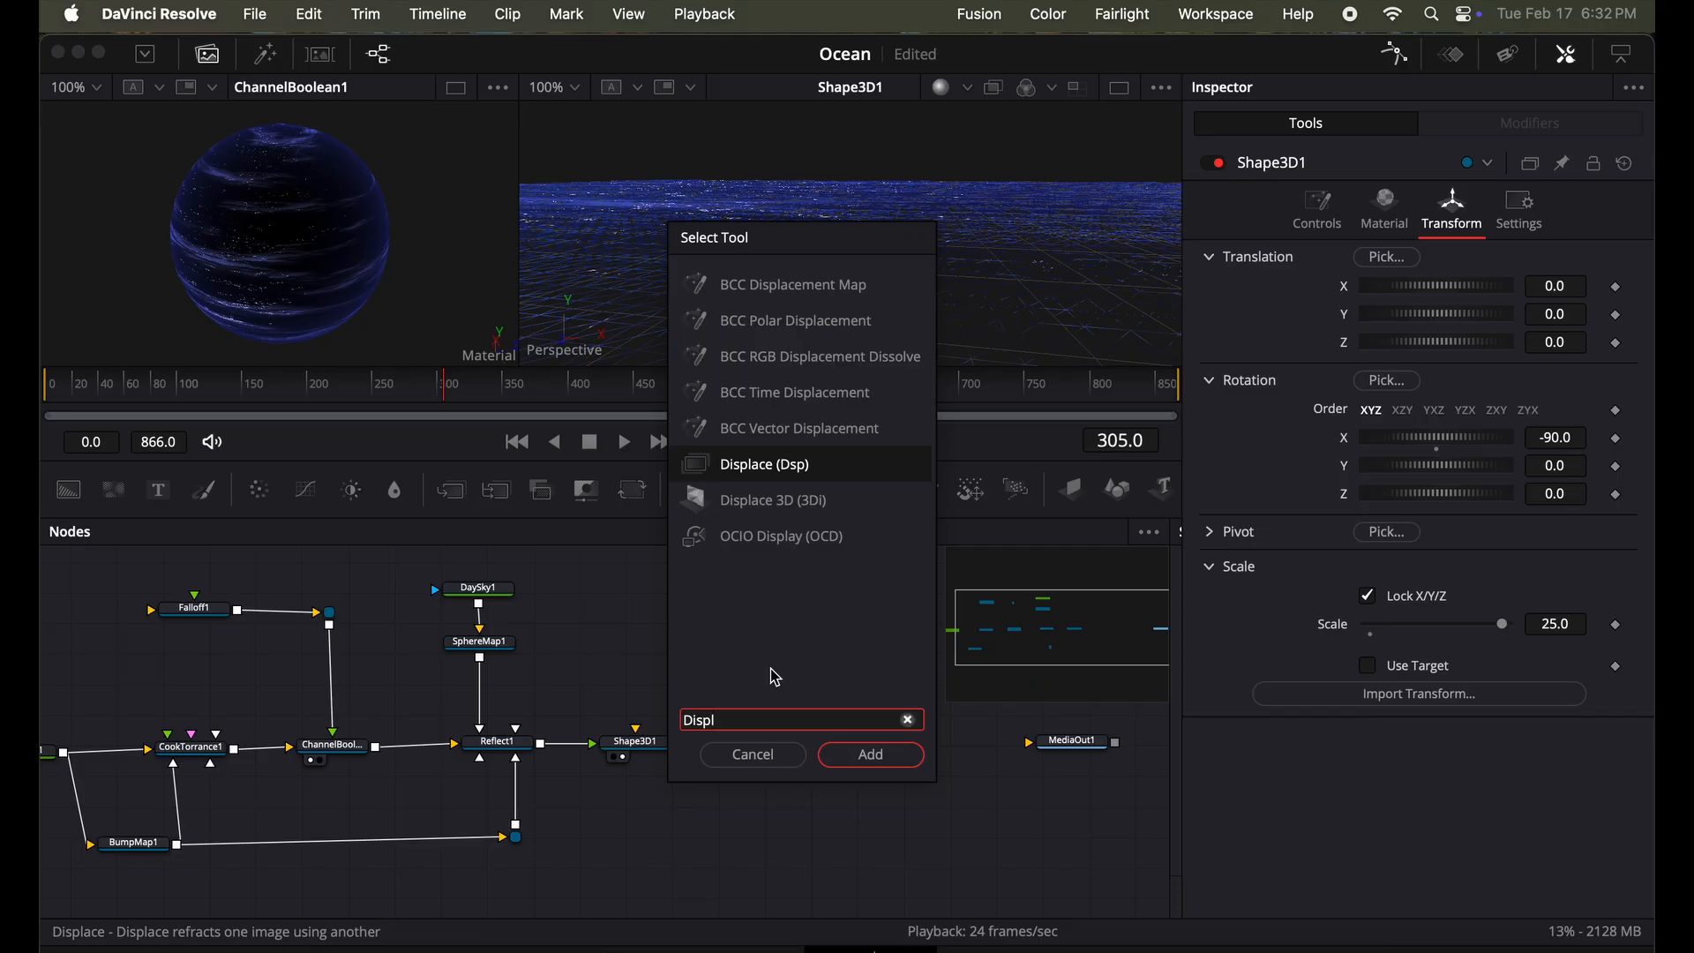
pyautogui.press('Down')
pyautogui.press('Return')
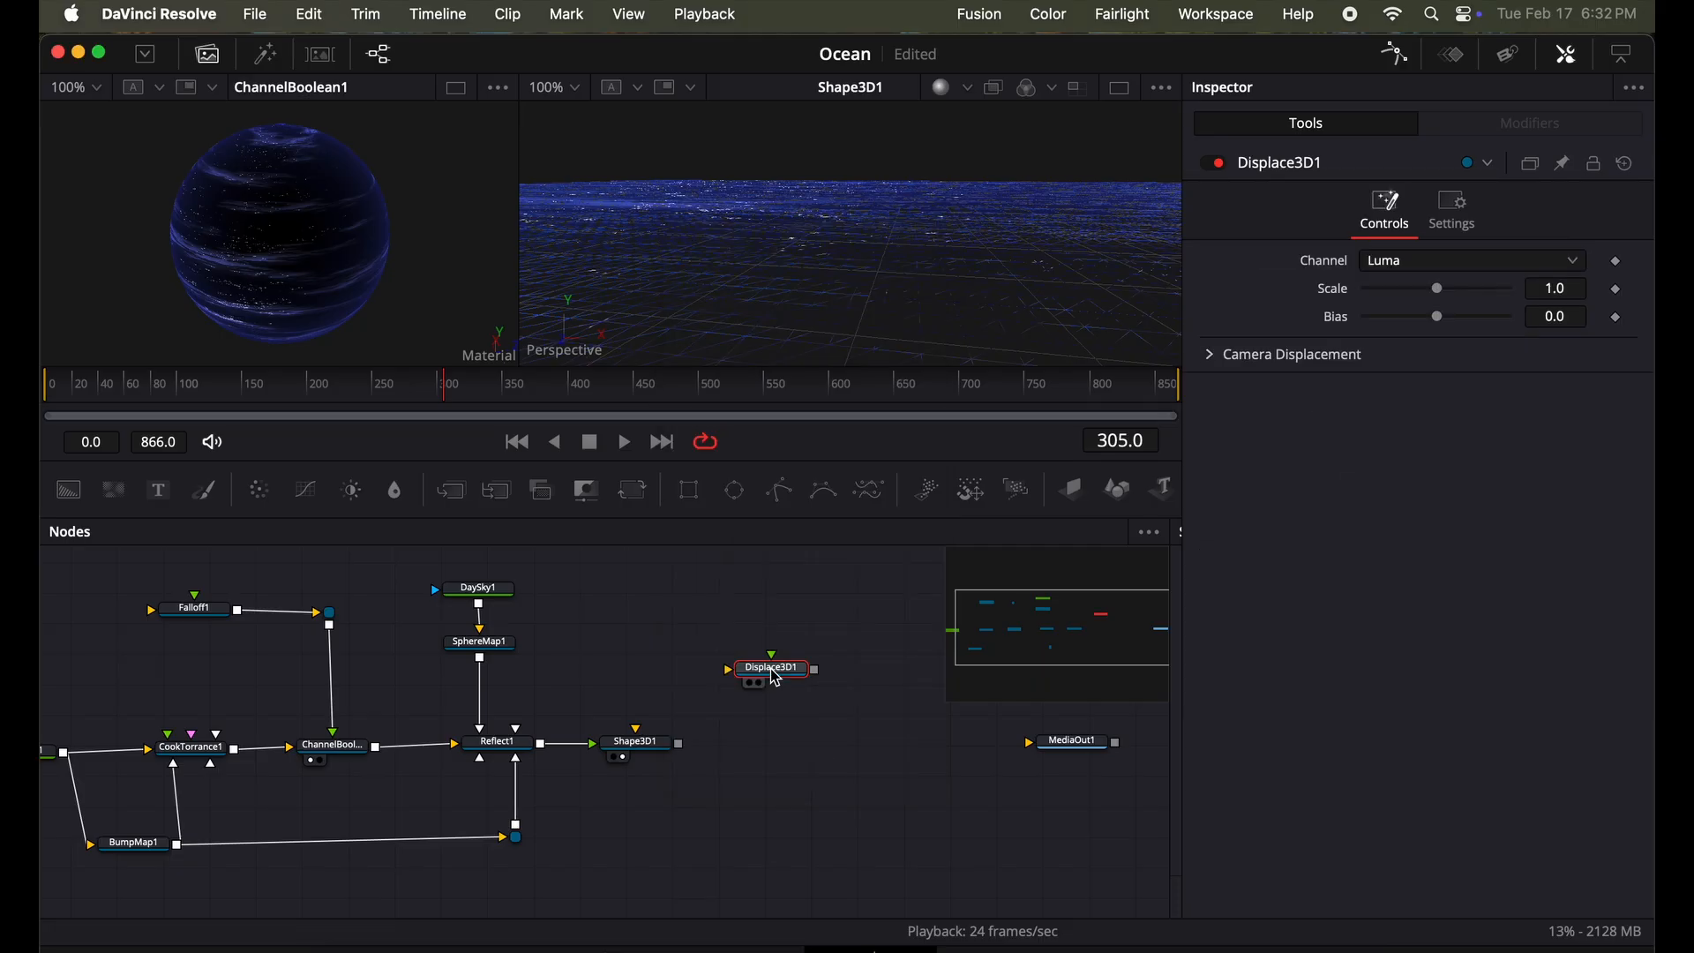
pyautogui.moveTo(776, 676); pyautogui.dragTo(731, 747)
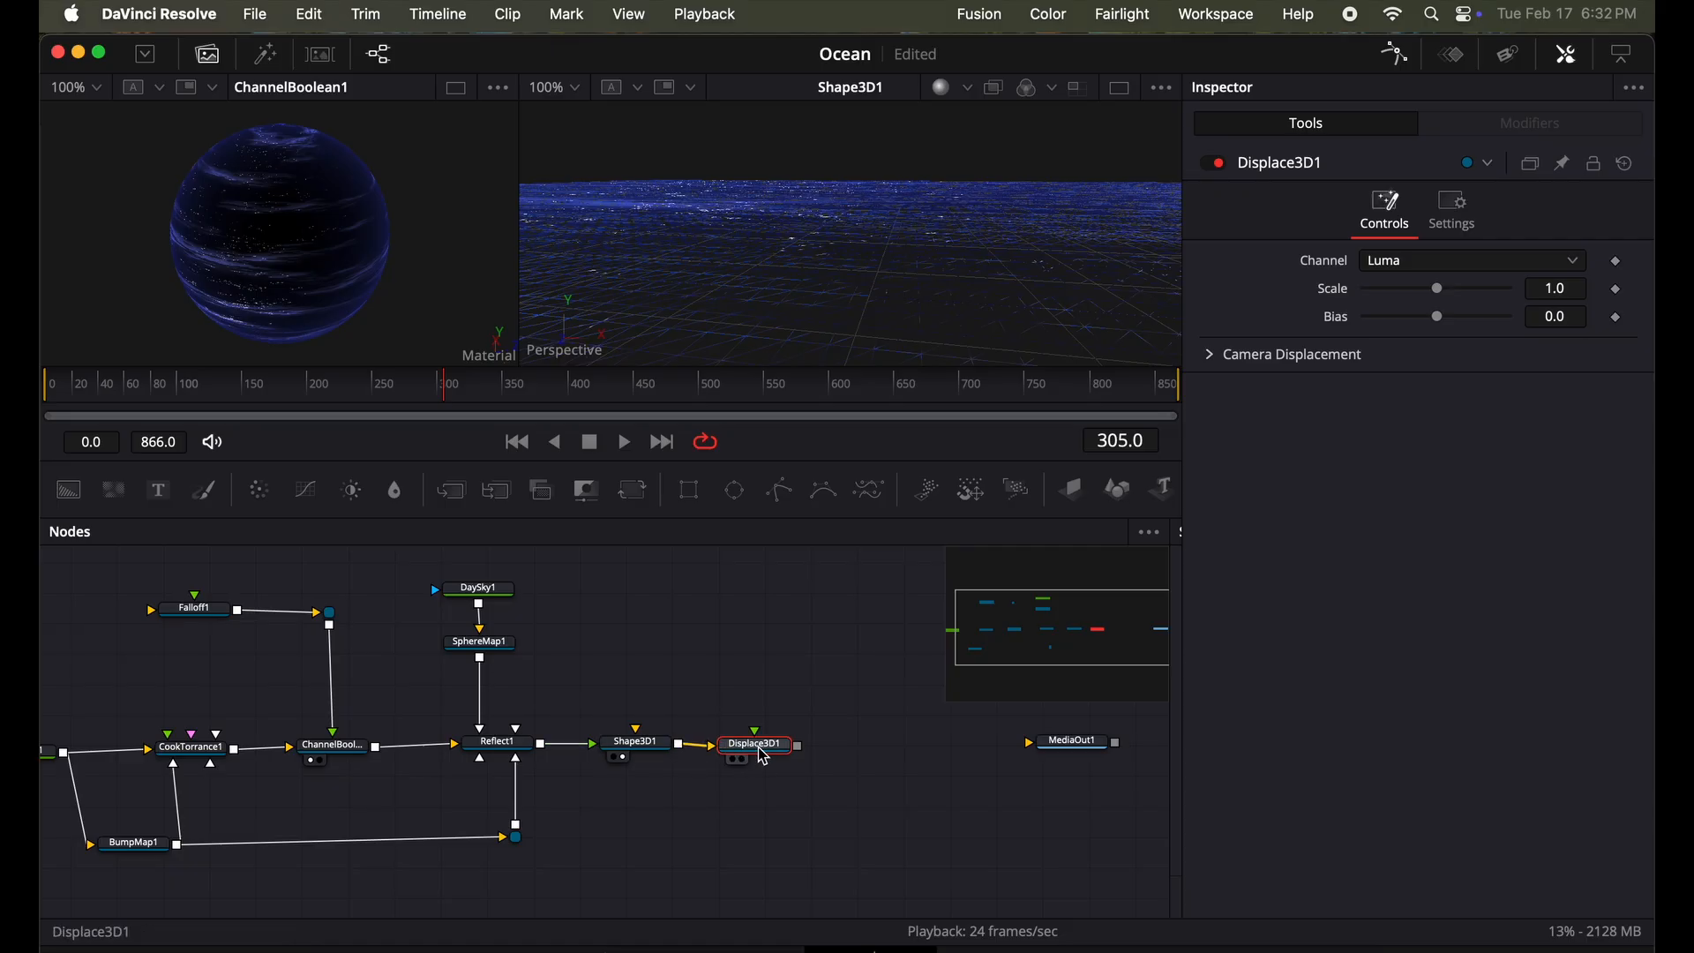
pyautogui.press('2')
# Add a Wireless Link (Wire) node and place it above Displace 3D.
pyautogui.moveTo(836, 810); pyautogui.dragTo(933, 784)
pyautogui.click(161, 725)
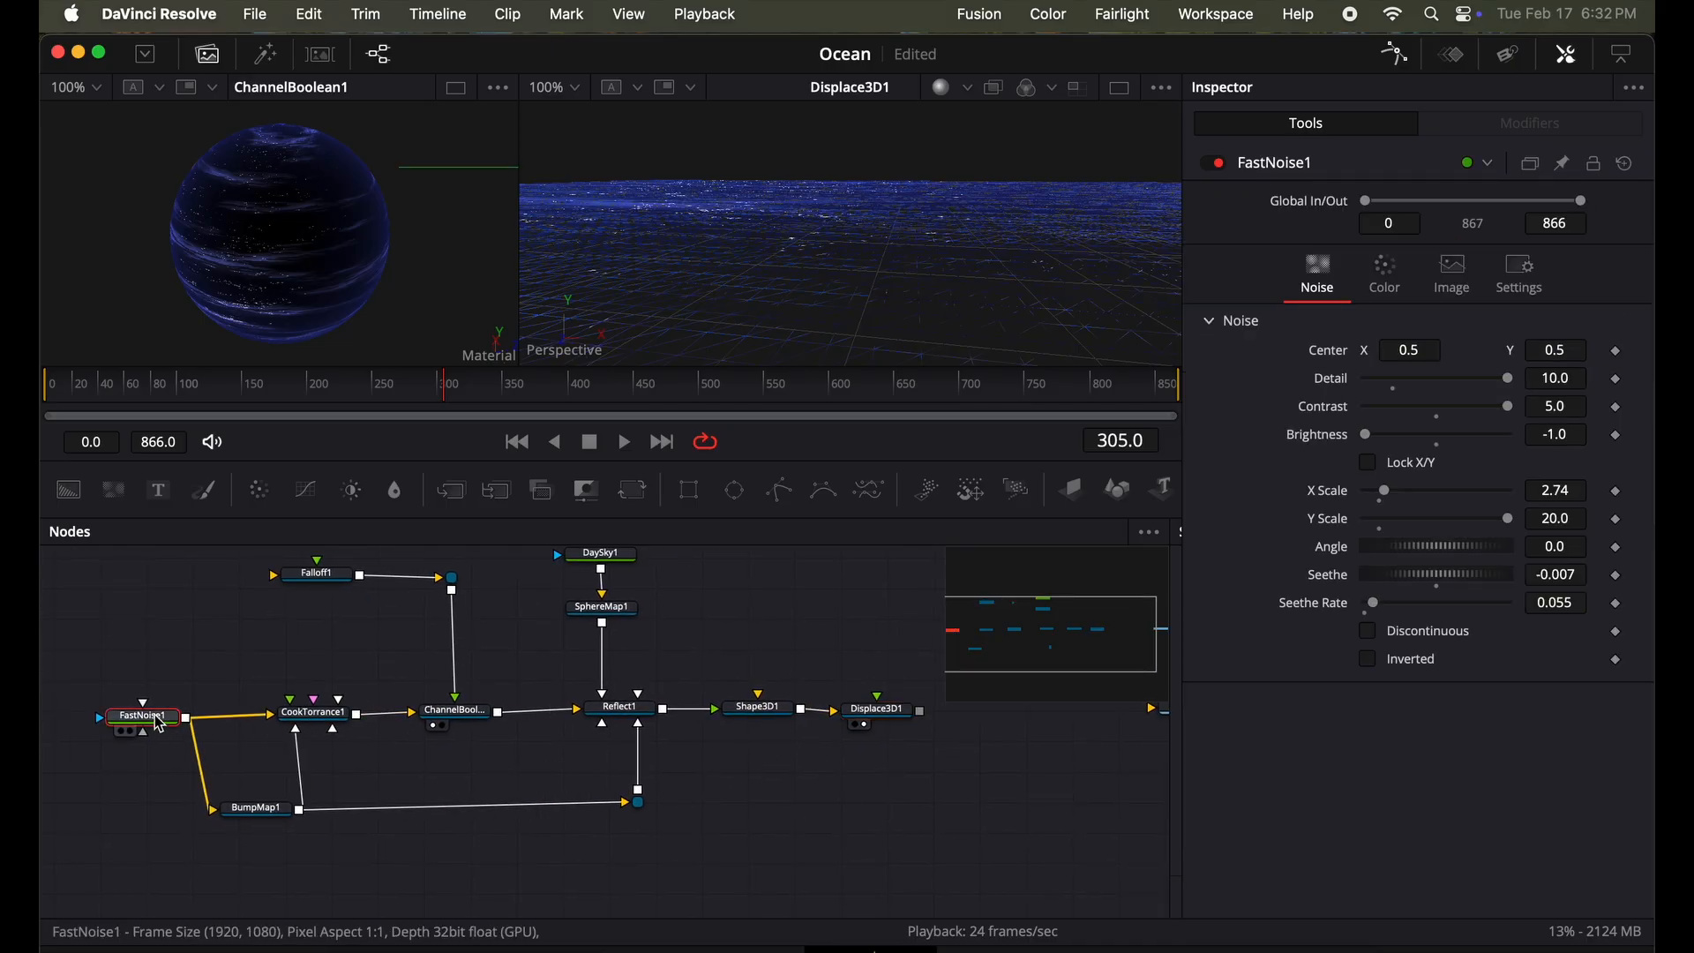
pyautogui.hscroll(2, 798, 629)
pyautogui.hotkey('shift', 'space')
pyautogui.write('Displ')
pyautogui.press('BackSpace')
pyautogui.press('BackSpace')
pyautogui.press('BackSpace')
pyautogui.press('BackSpace')
pyautogui.press('BackSpace')
pyautogui.write('wire')
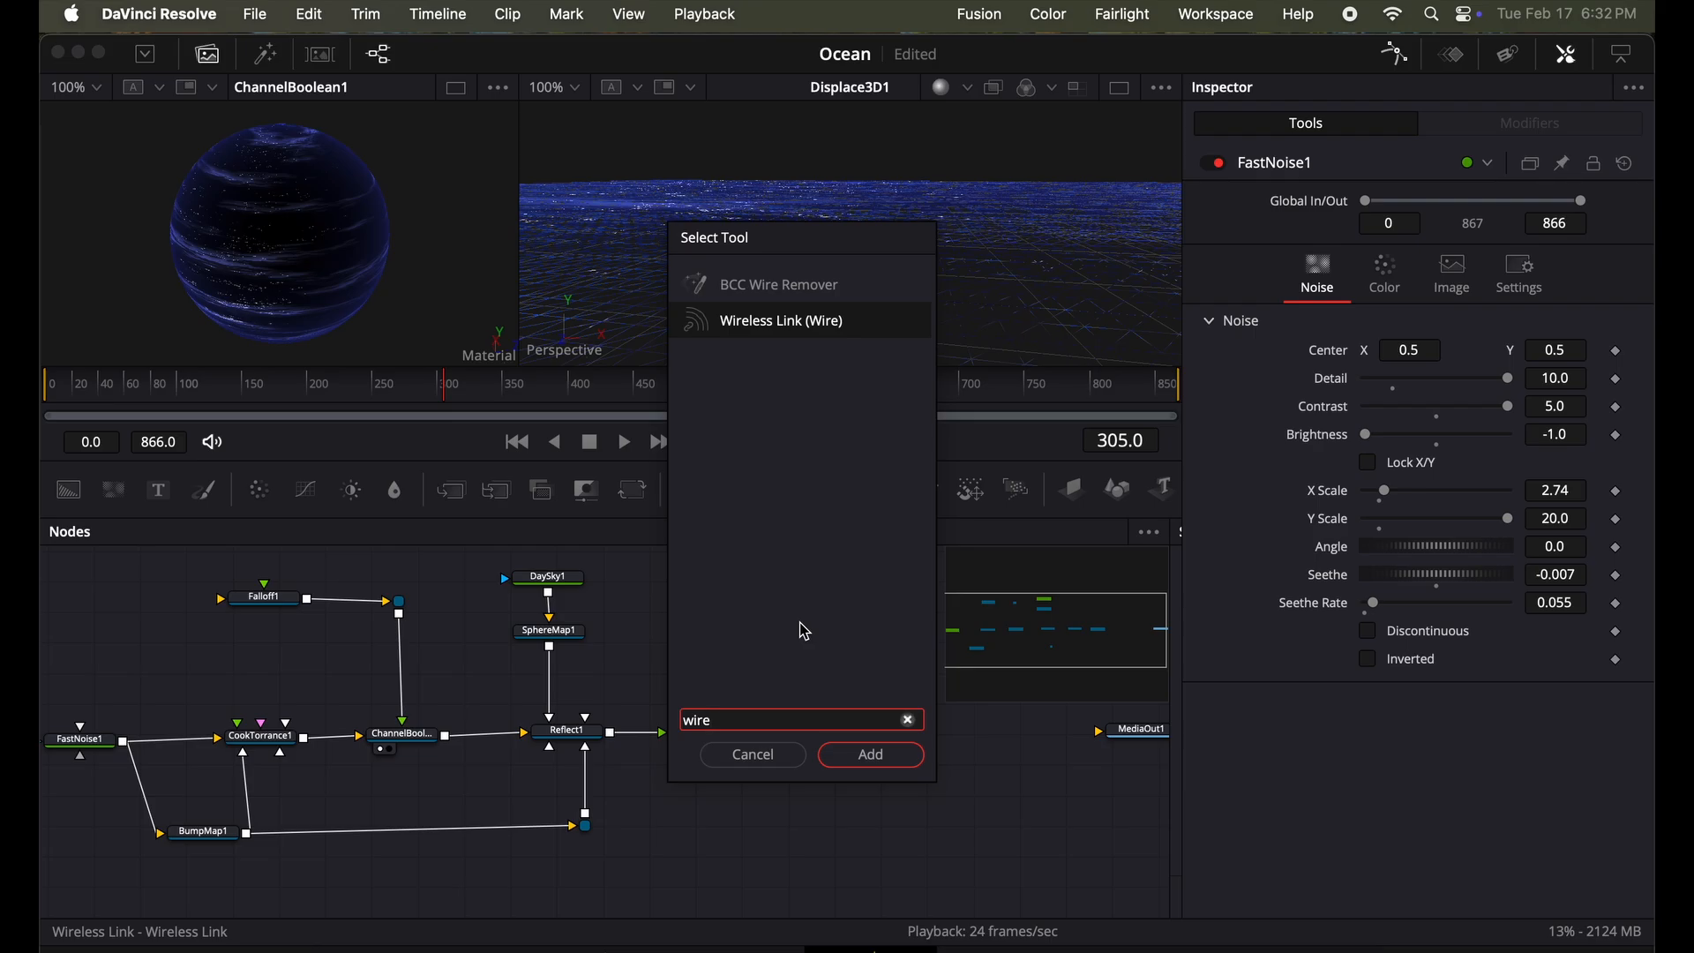
pyautogui.press('Return')
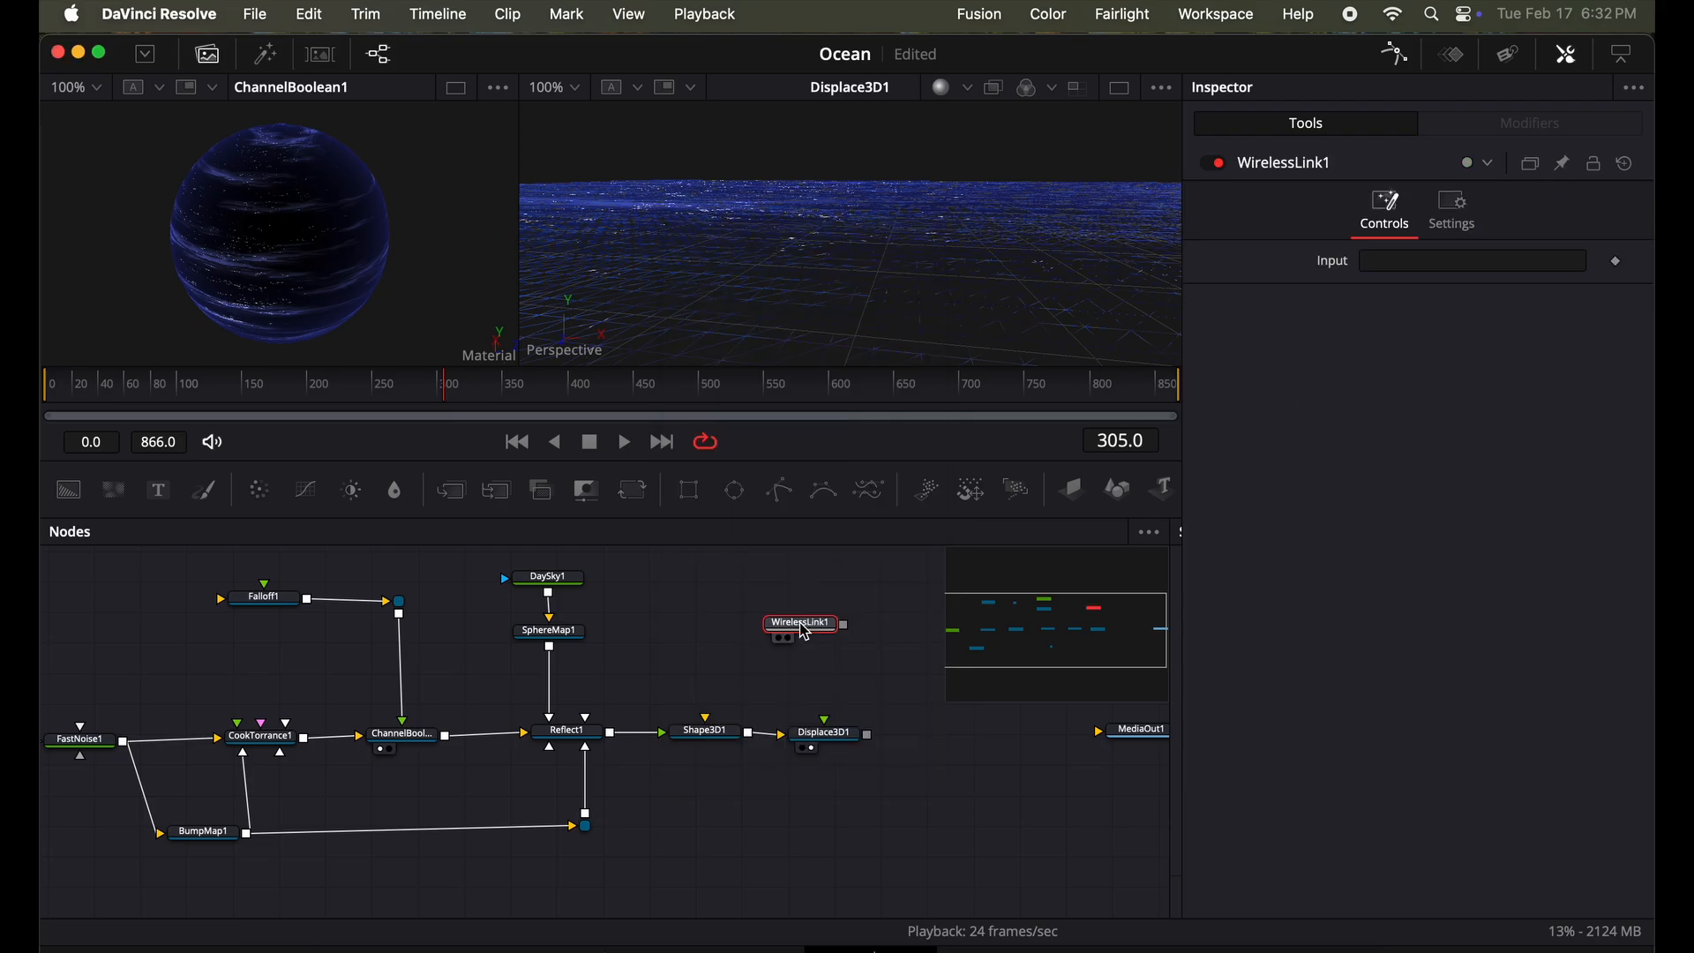
pyautogui.moveTo(808, 633); pyautogui.dragTo(821, 659)
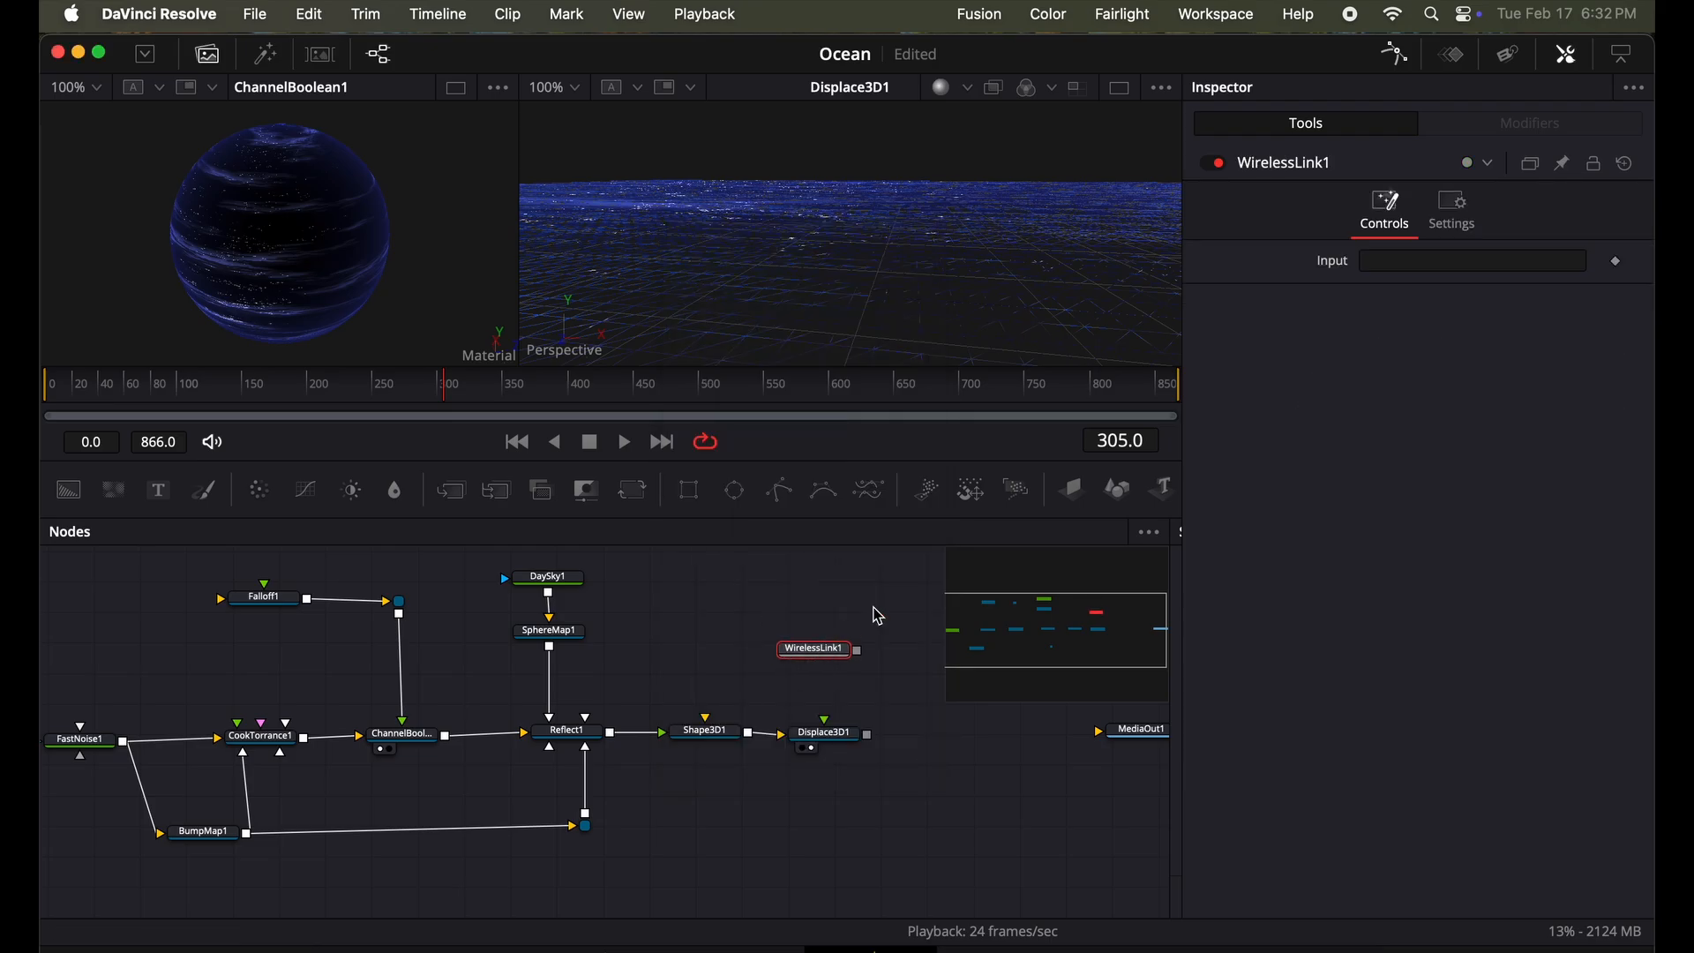
# Set the Wireless Link's input to FastNoise1 and connect its output to Displace 3D's displacement image input.
pyautogui.click(1386, 266)
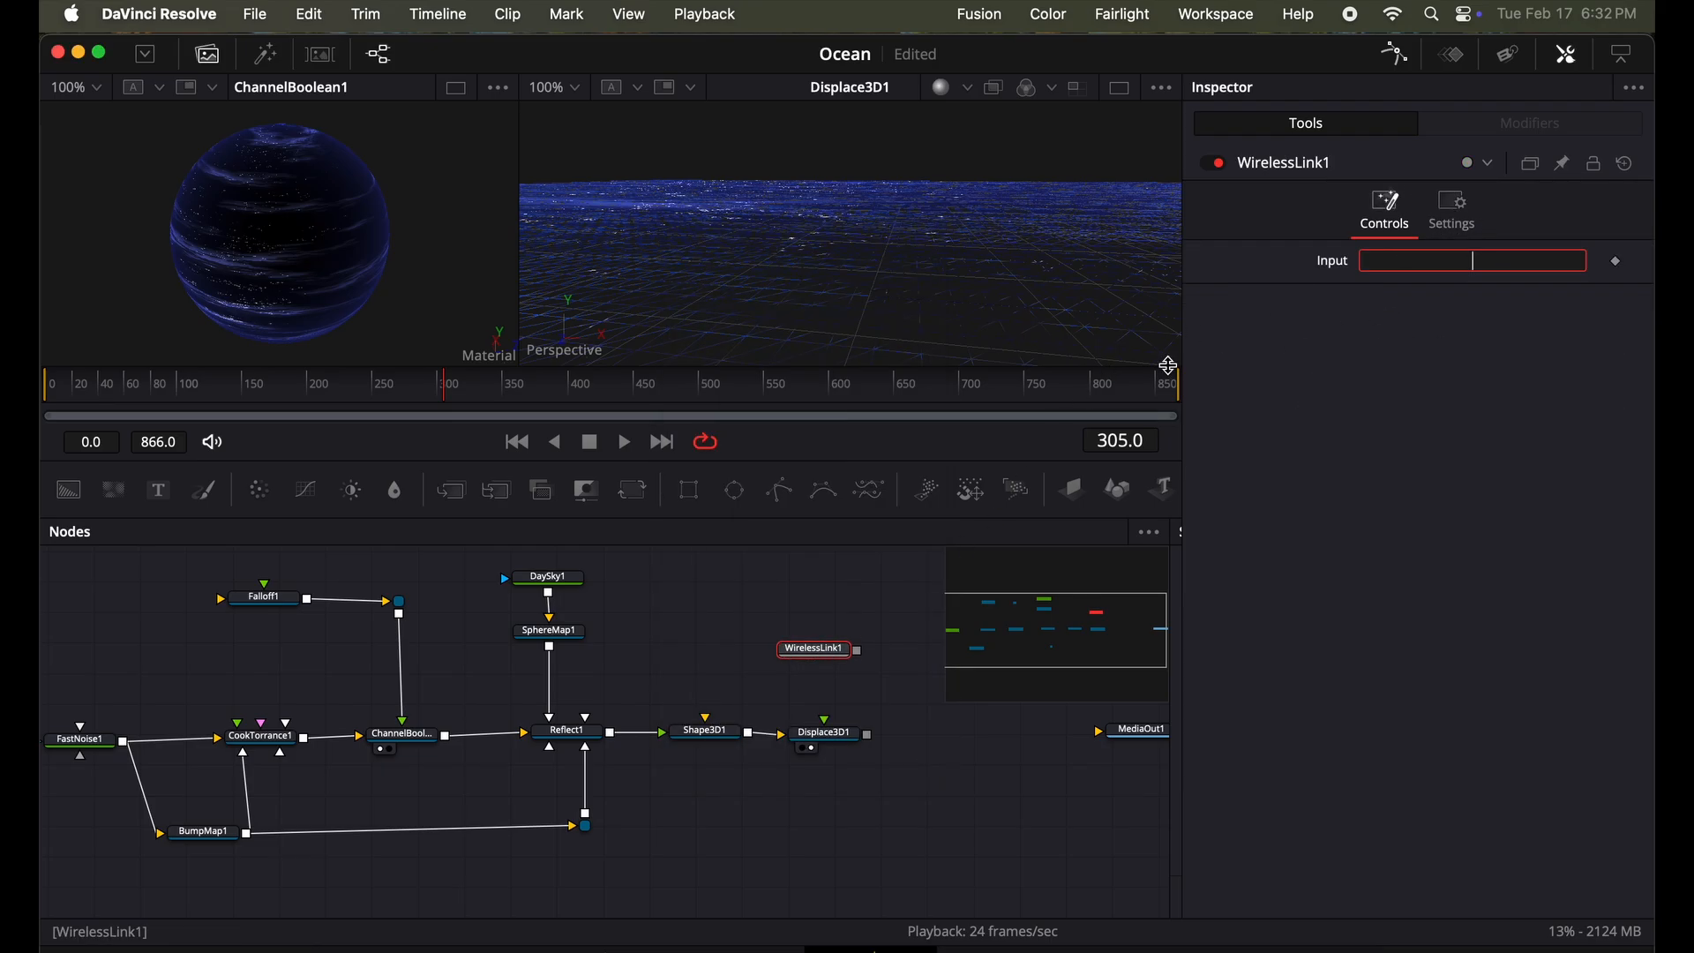
pyautogui.moveTo(120, 729); pyautogui.dragTo(1185, 450)
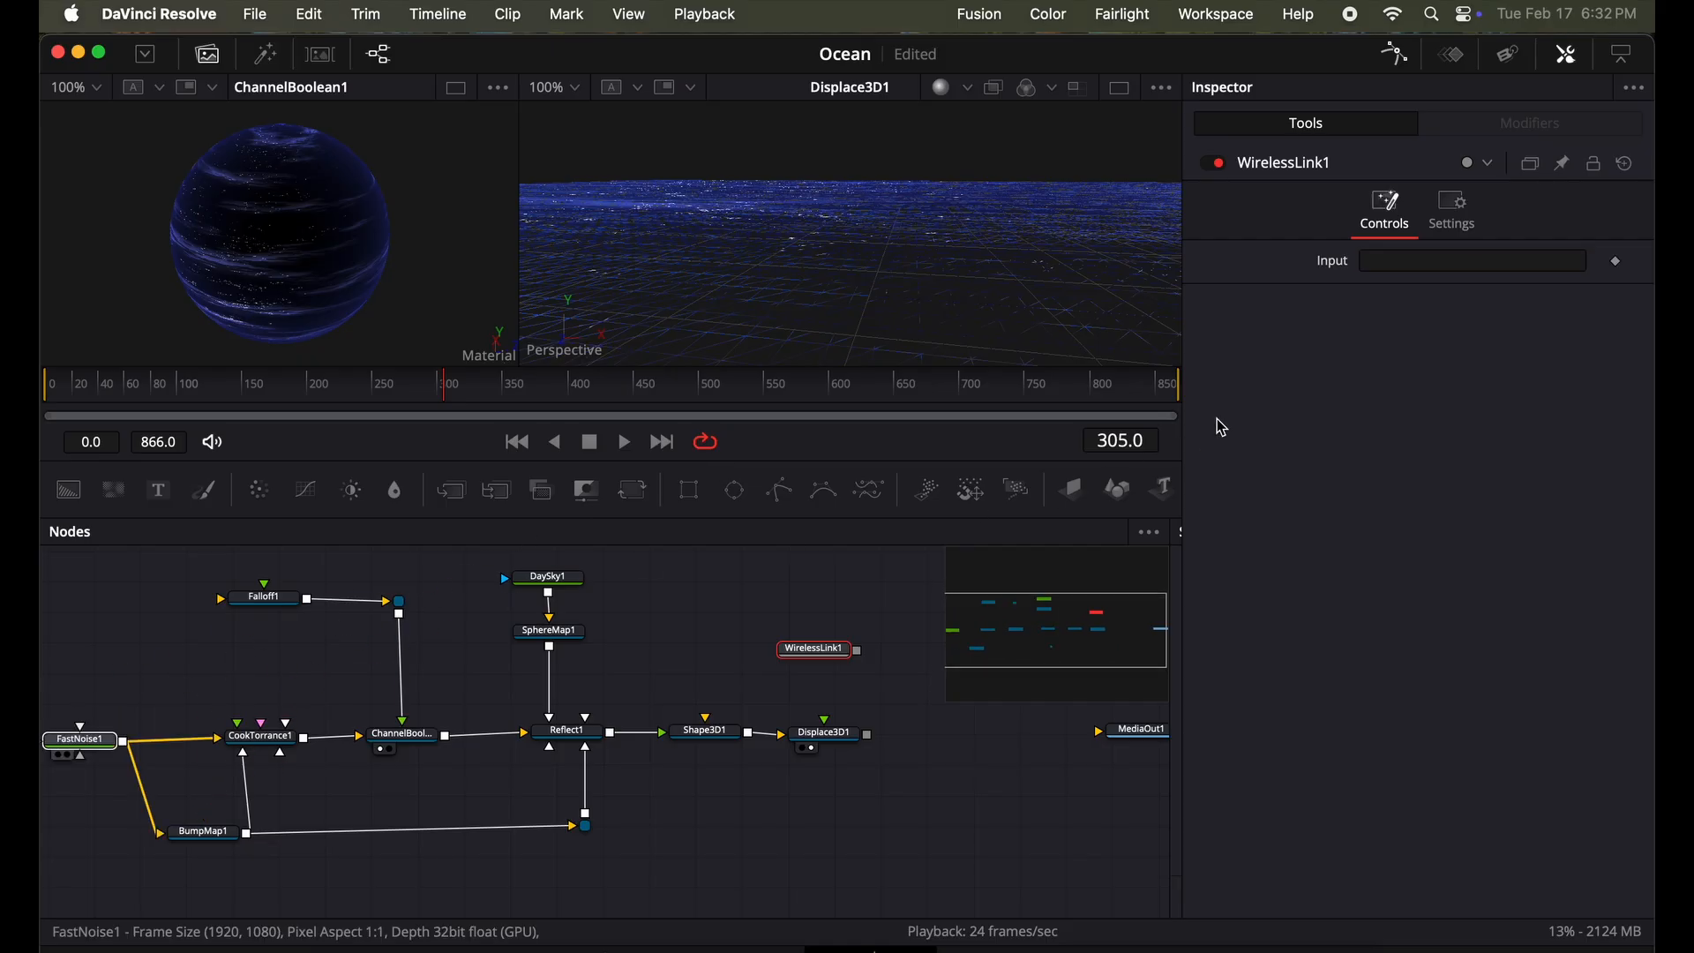
pyautogui.moveTo(1435, 272); pyautogui.dragTo(1434, 269)
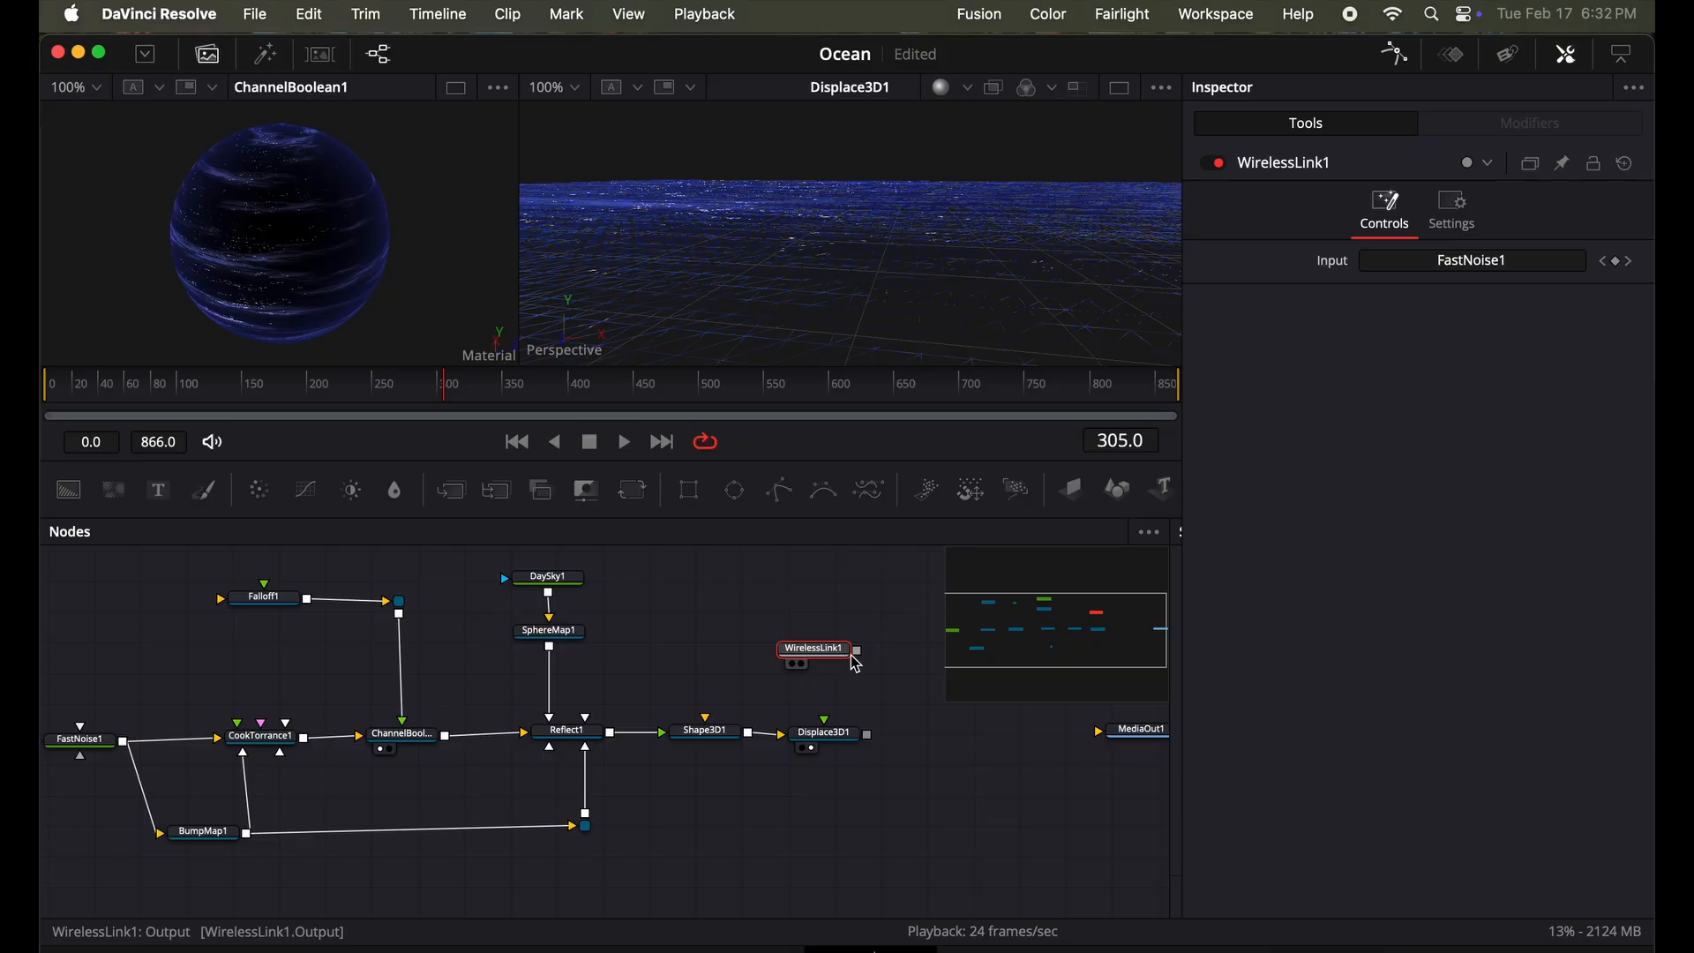
pyautogui.moveTo(860, 657); pyautogui.dragTo(827, 737)
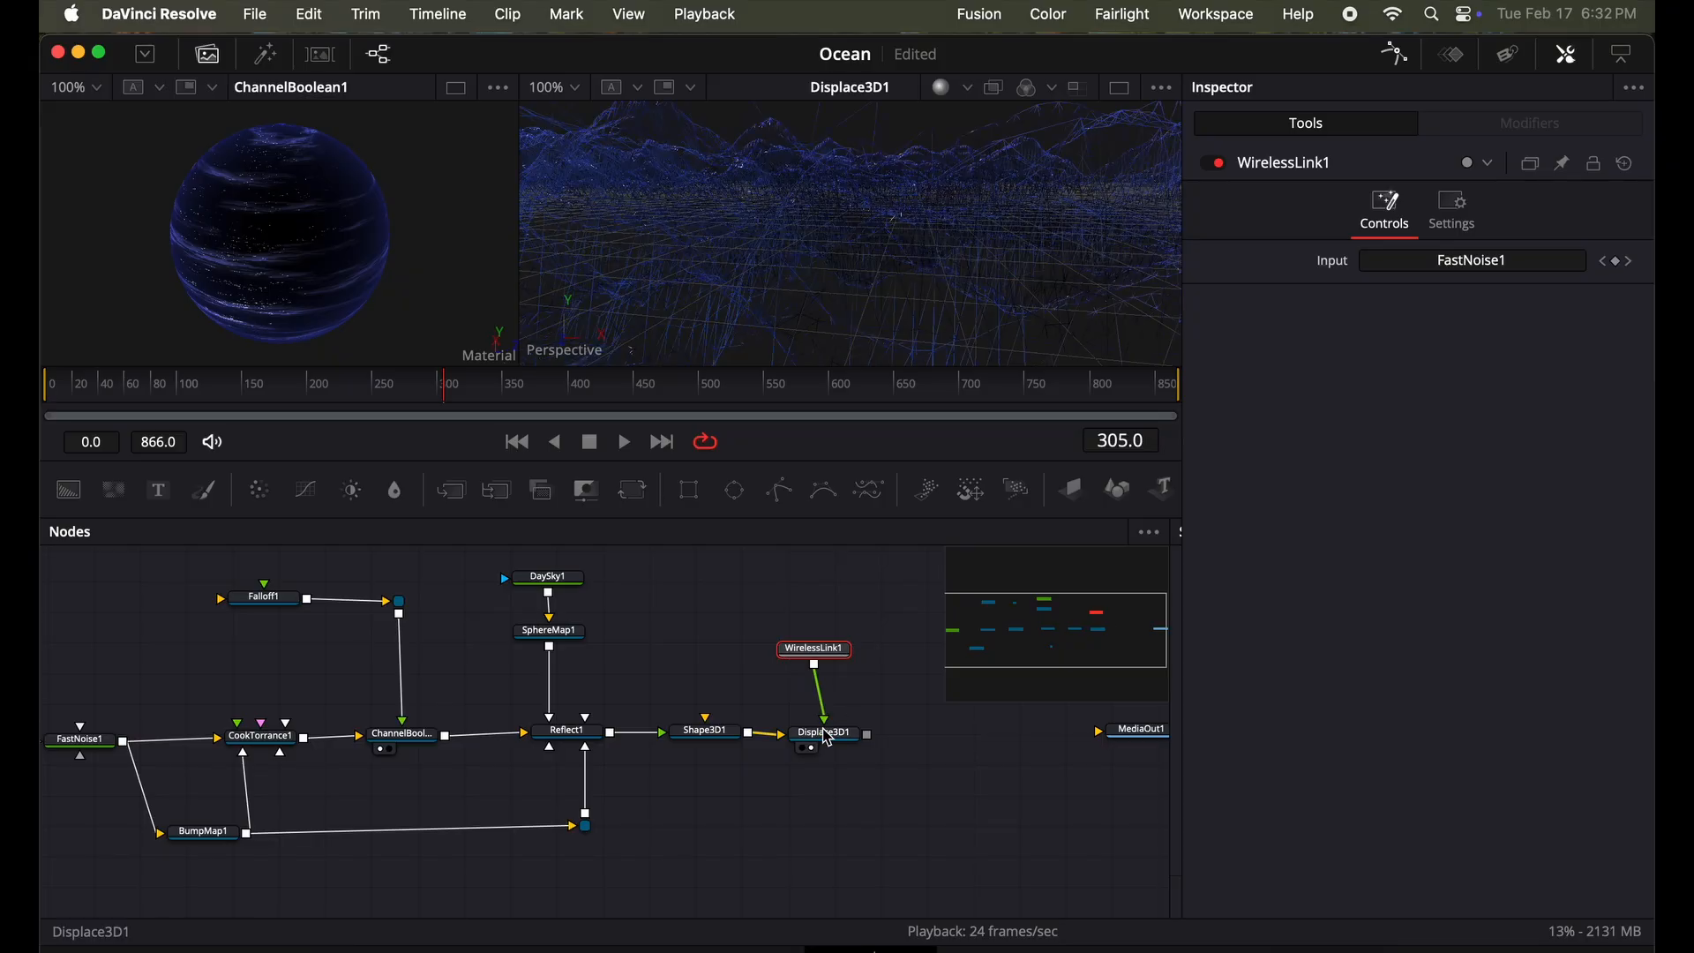
pyautogui.moveTo(903, 263); pyautogui.dragTo(942, 374)
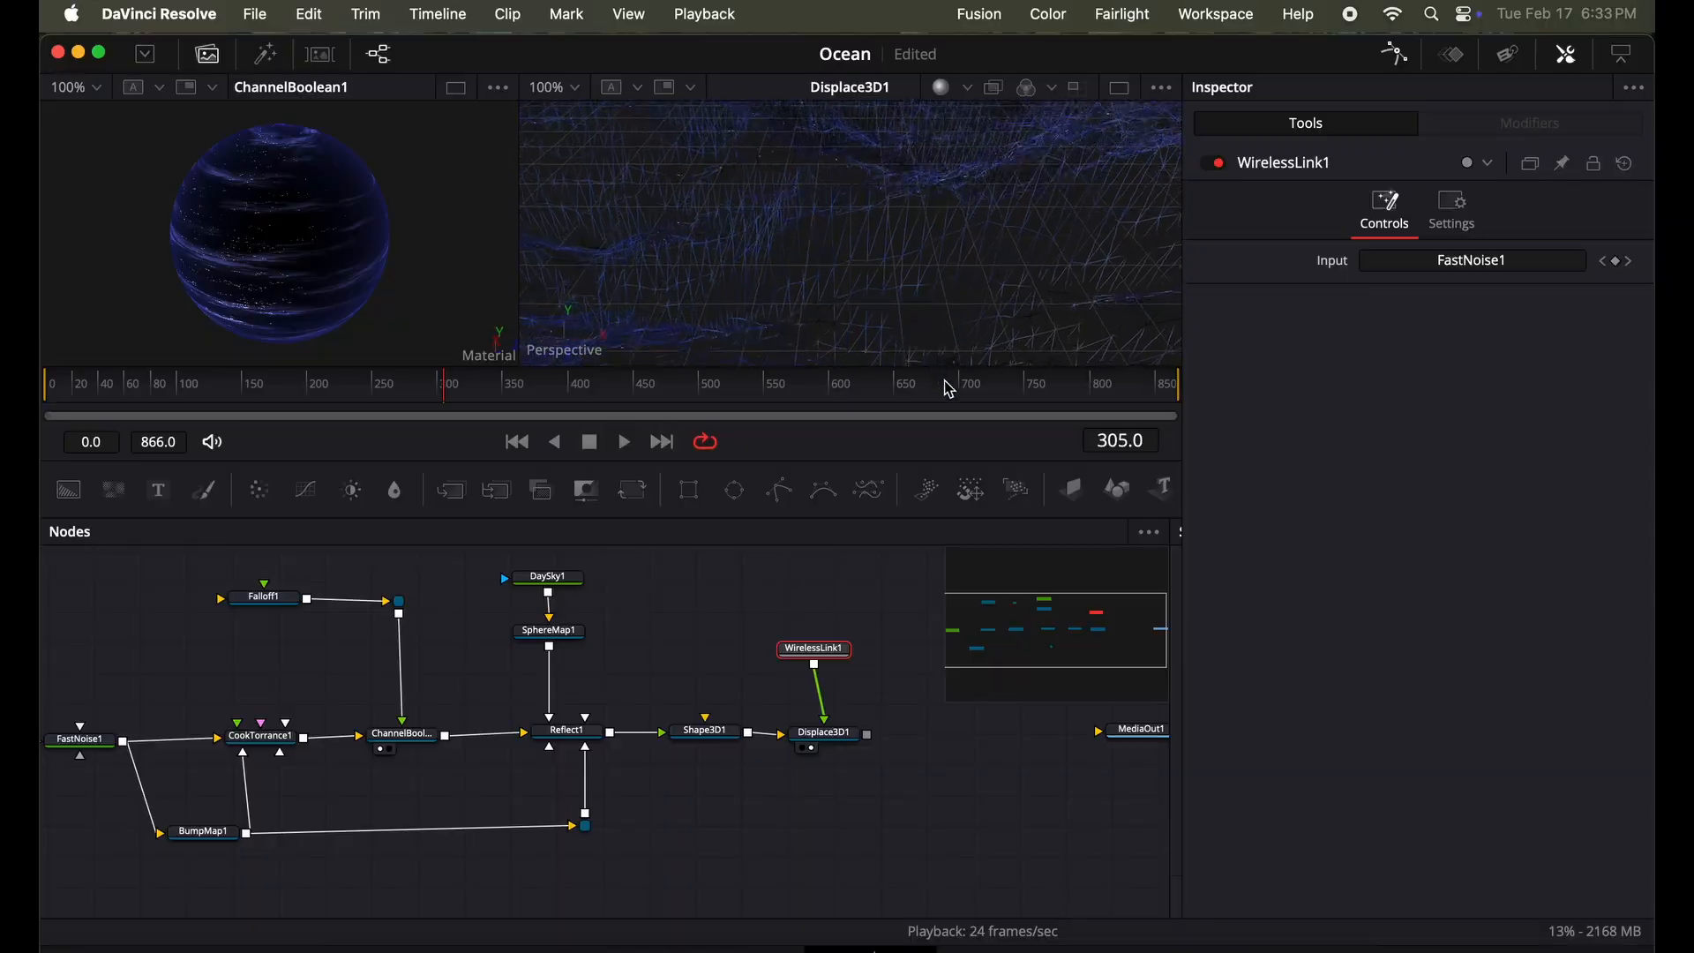
# Show Displace 3D in the first viewer and set its Scale to 0.
pyautogui.click(828, 733)
pyautogui.press('1')
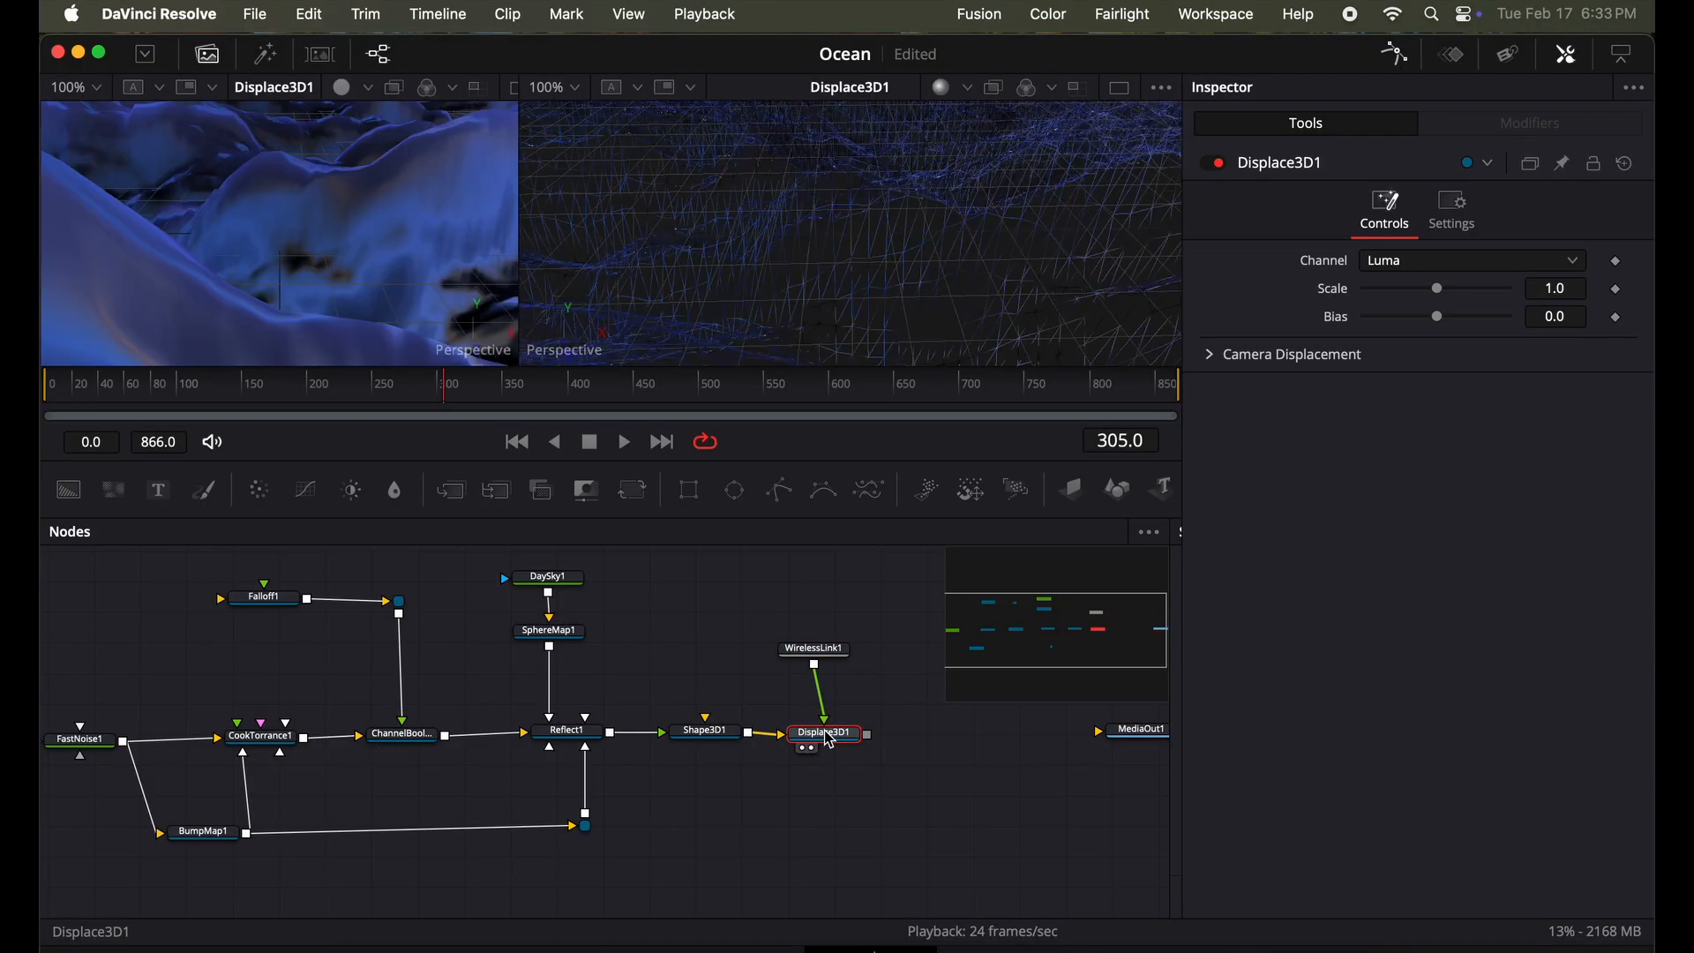
pyautogui.moveTo(357, 296); pyautogui.dragTo(308, 244)
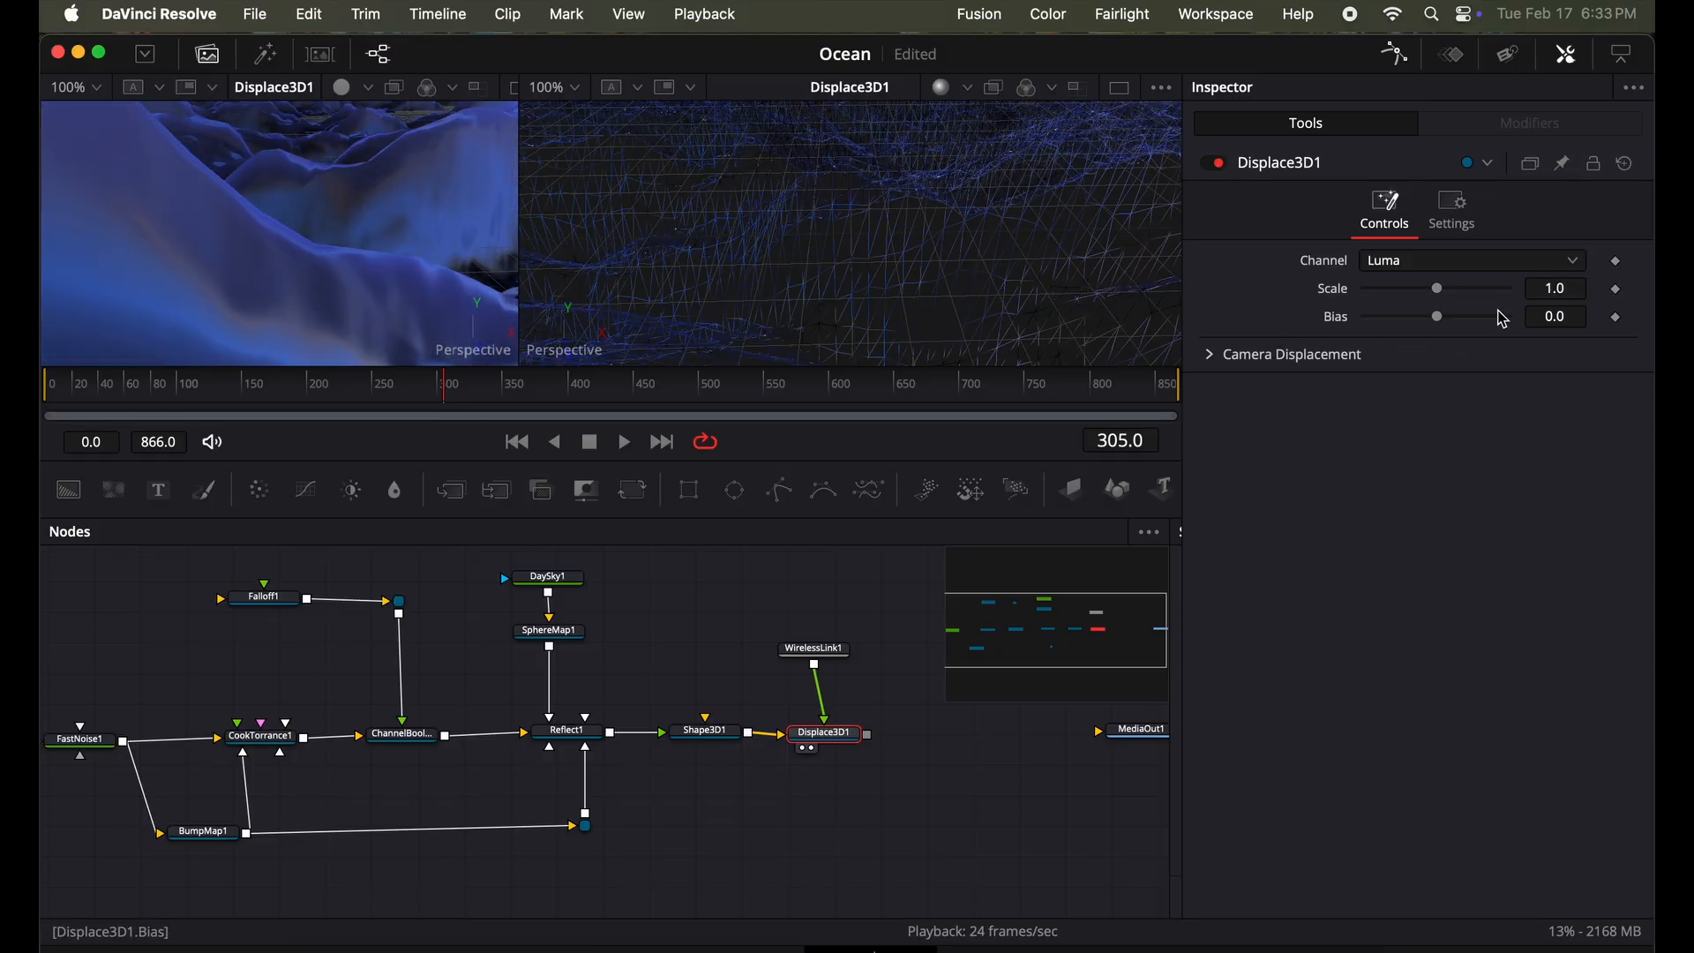
pyautogui.moveTo(1444, 298); pyautogui.dragTo(1367, 306)
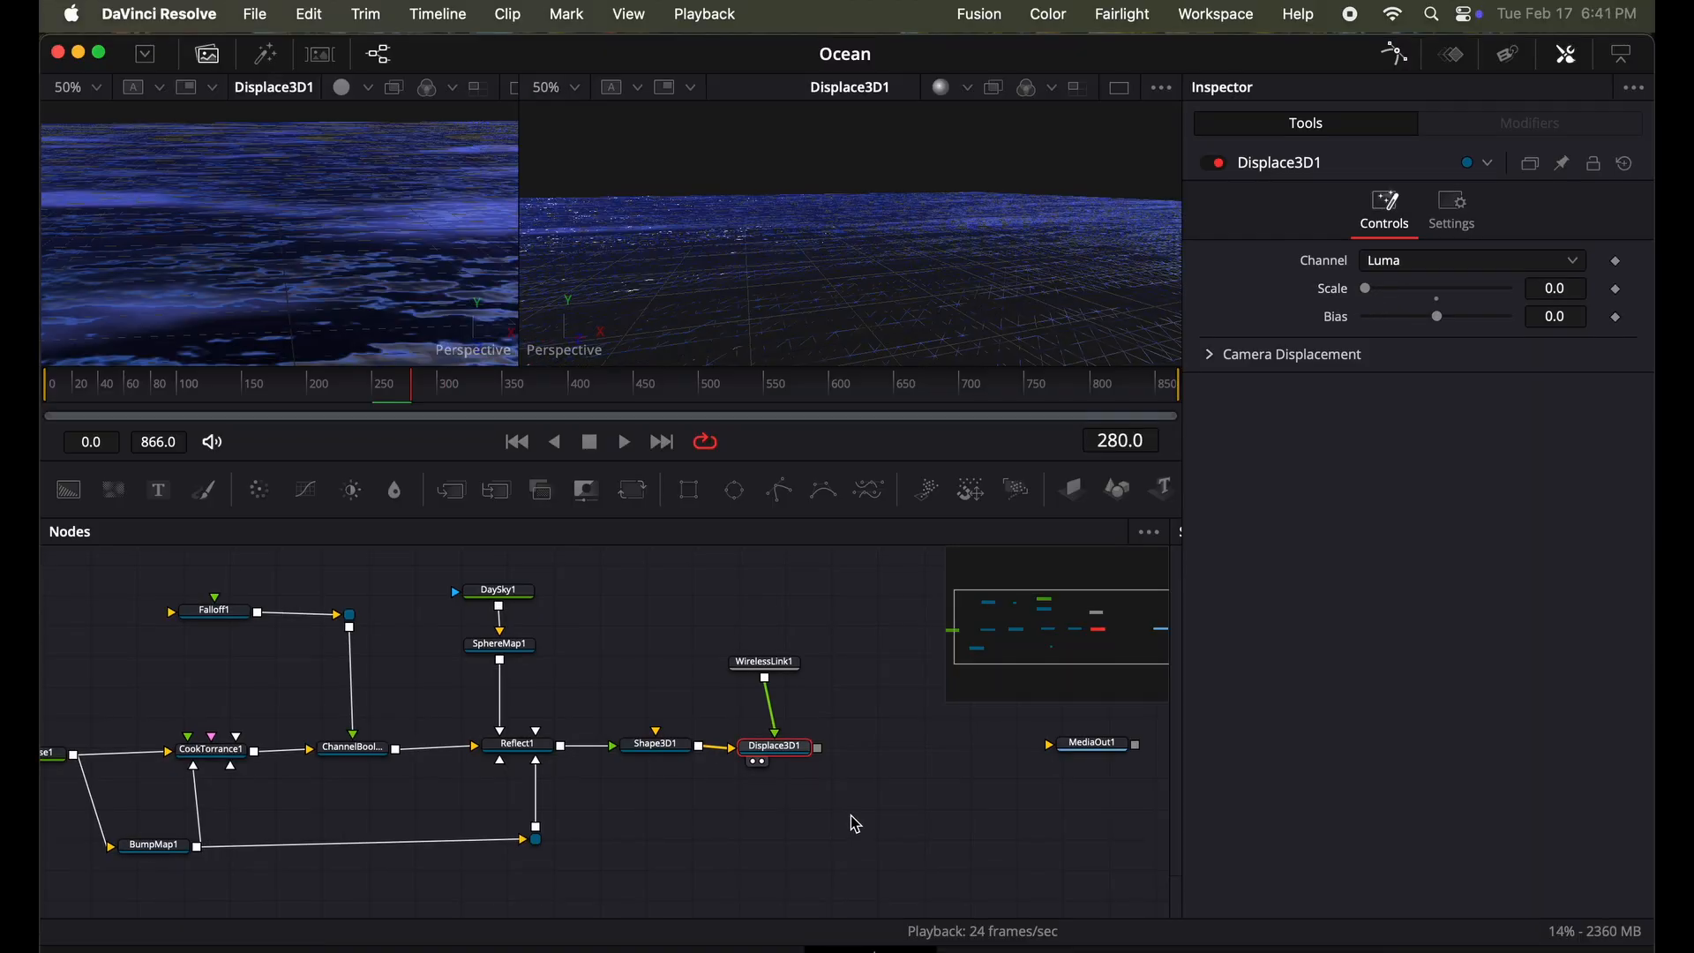
# Add a second Wireless Link (Wire) node in the empty area above and beyond the first one.
pyautogui.moveTo(850, 817); pyautogui.dragTo(668, 847)
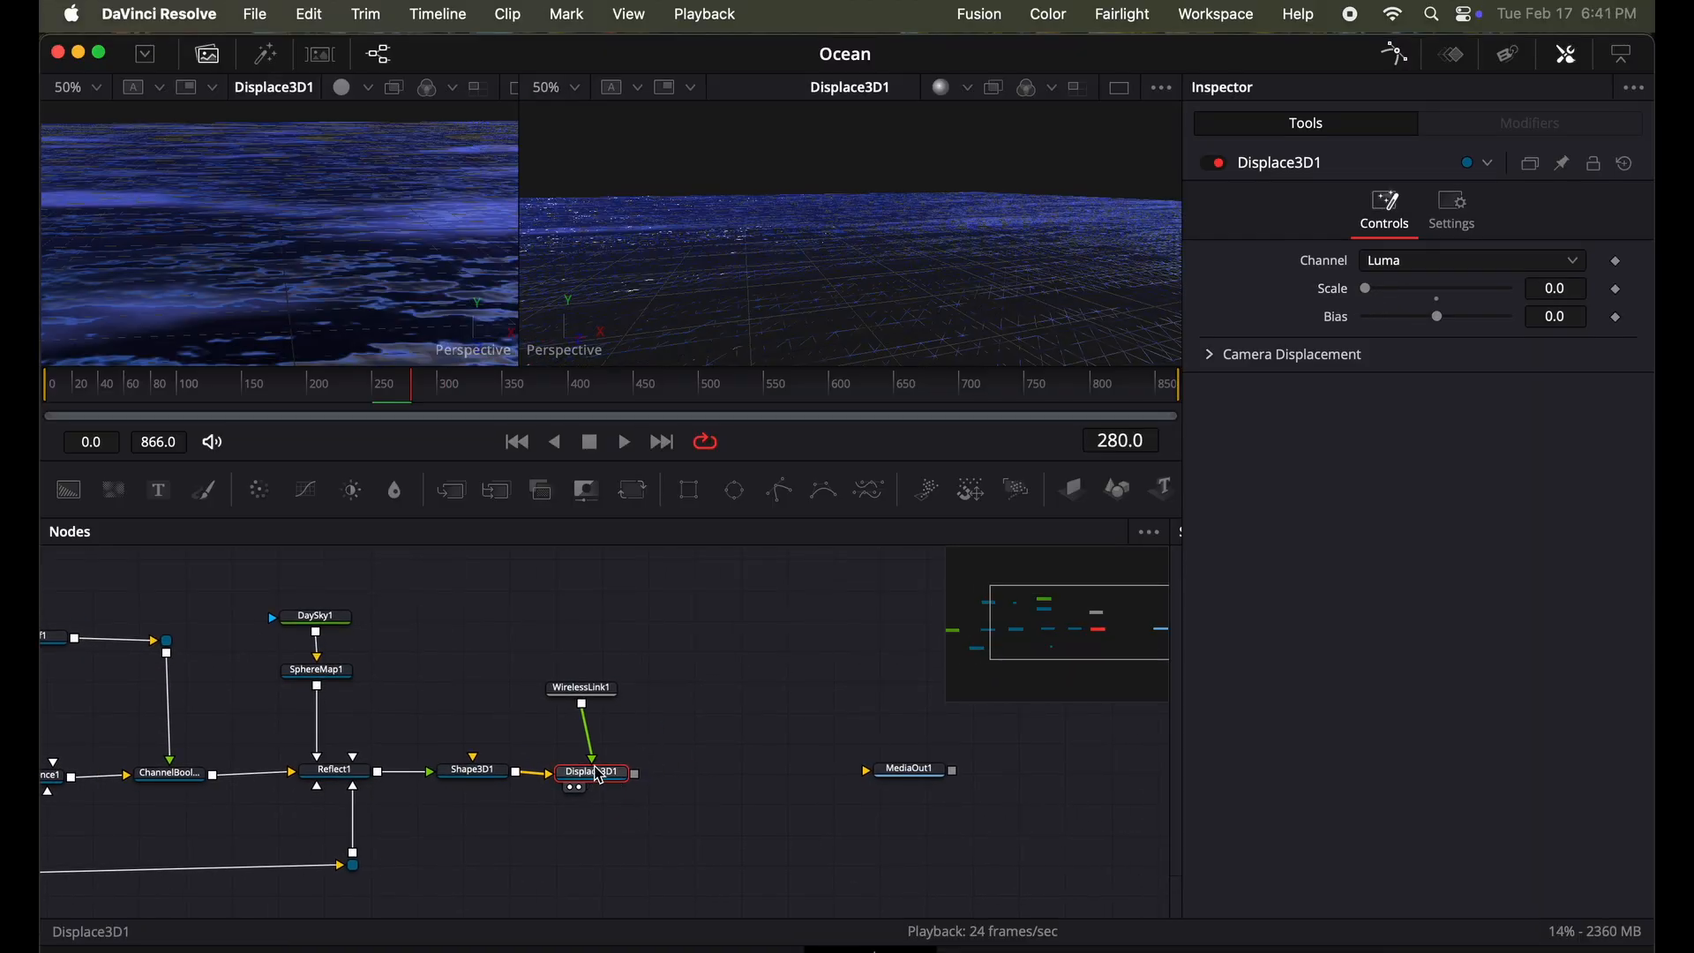
pyautogui.click(597, 706)
pyautogui.scroll(3, 714, 719)
pyautogui.hscroll(-2, 722, 719)
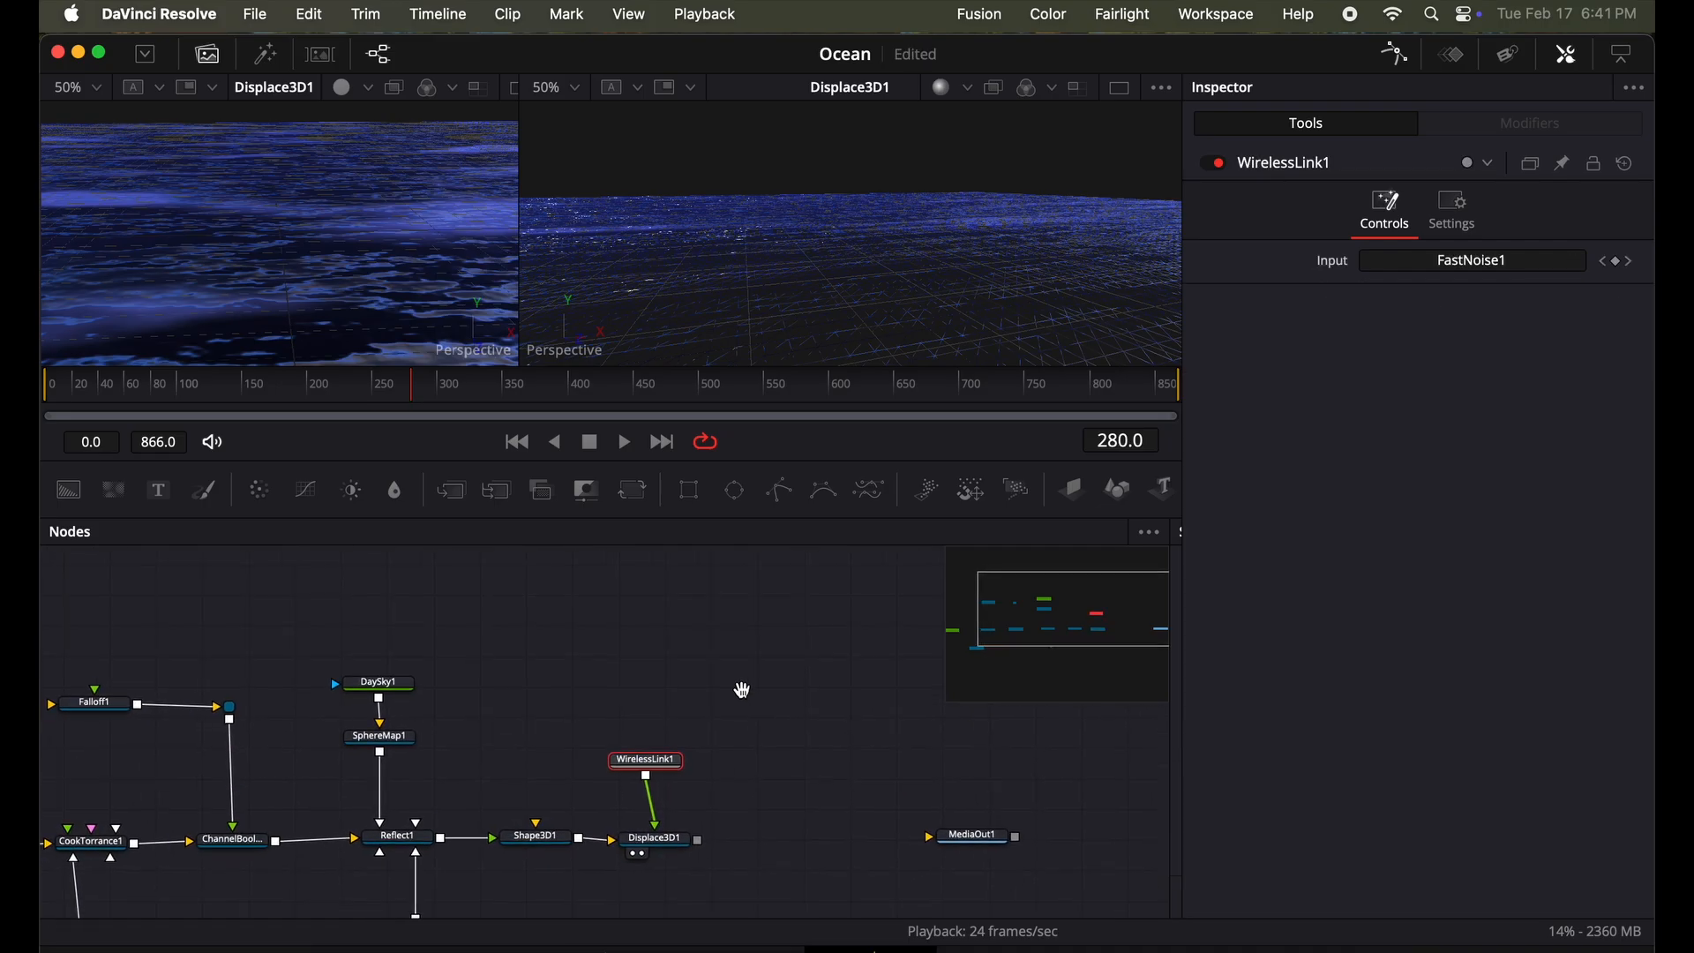
pyautogui.hotkey('shift', 'space')
pyautogui.write('wire')
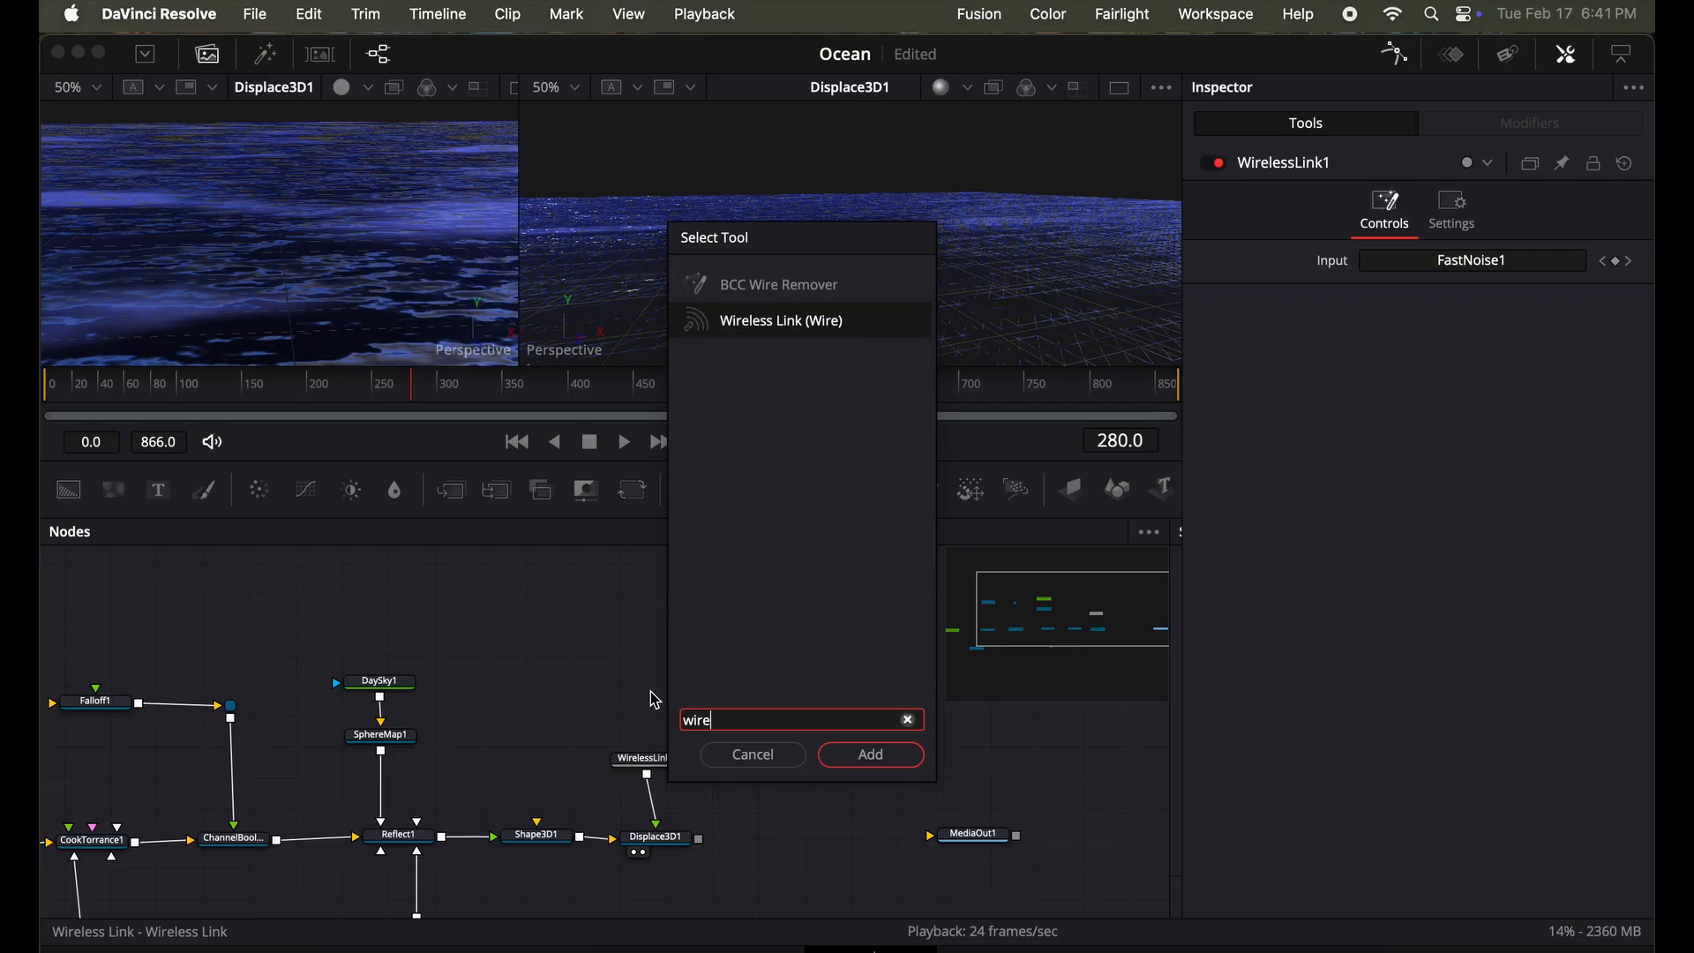
pyautogui.press('Return')
pyautogui.moveTo(651, 691); pyautogui.dragTo(765, 697)
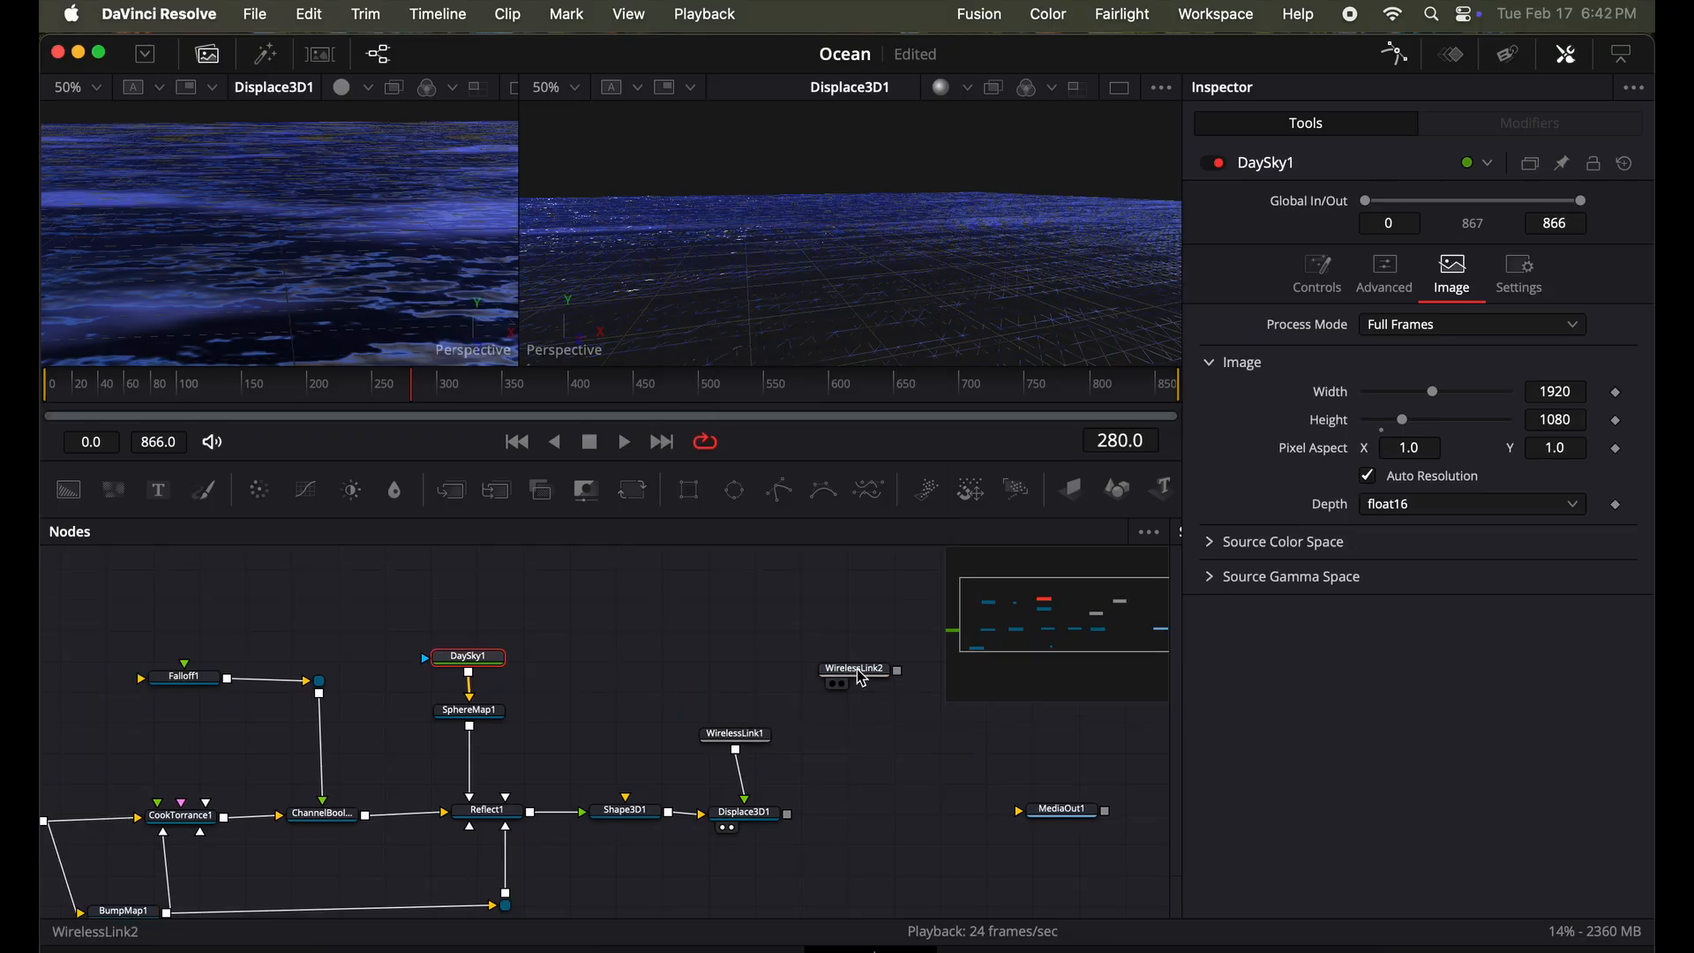
# Set the second Wireless Link's input to DaySky1 and show it in the first viewer.
pyautogui.click(860, 672)
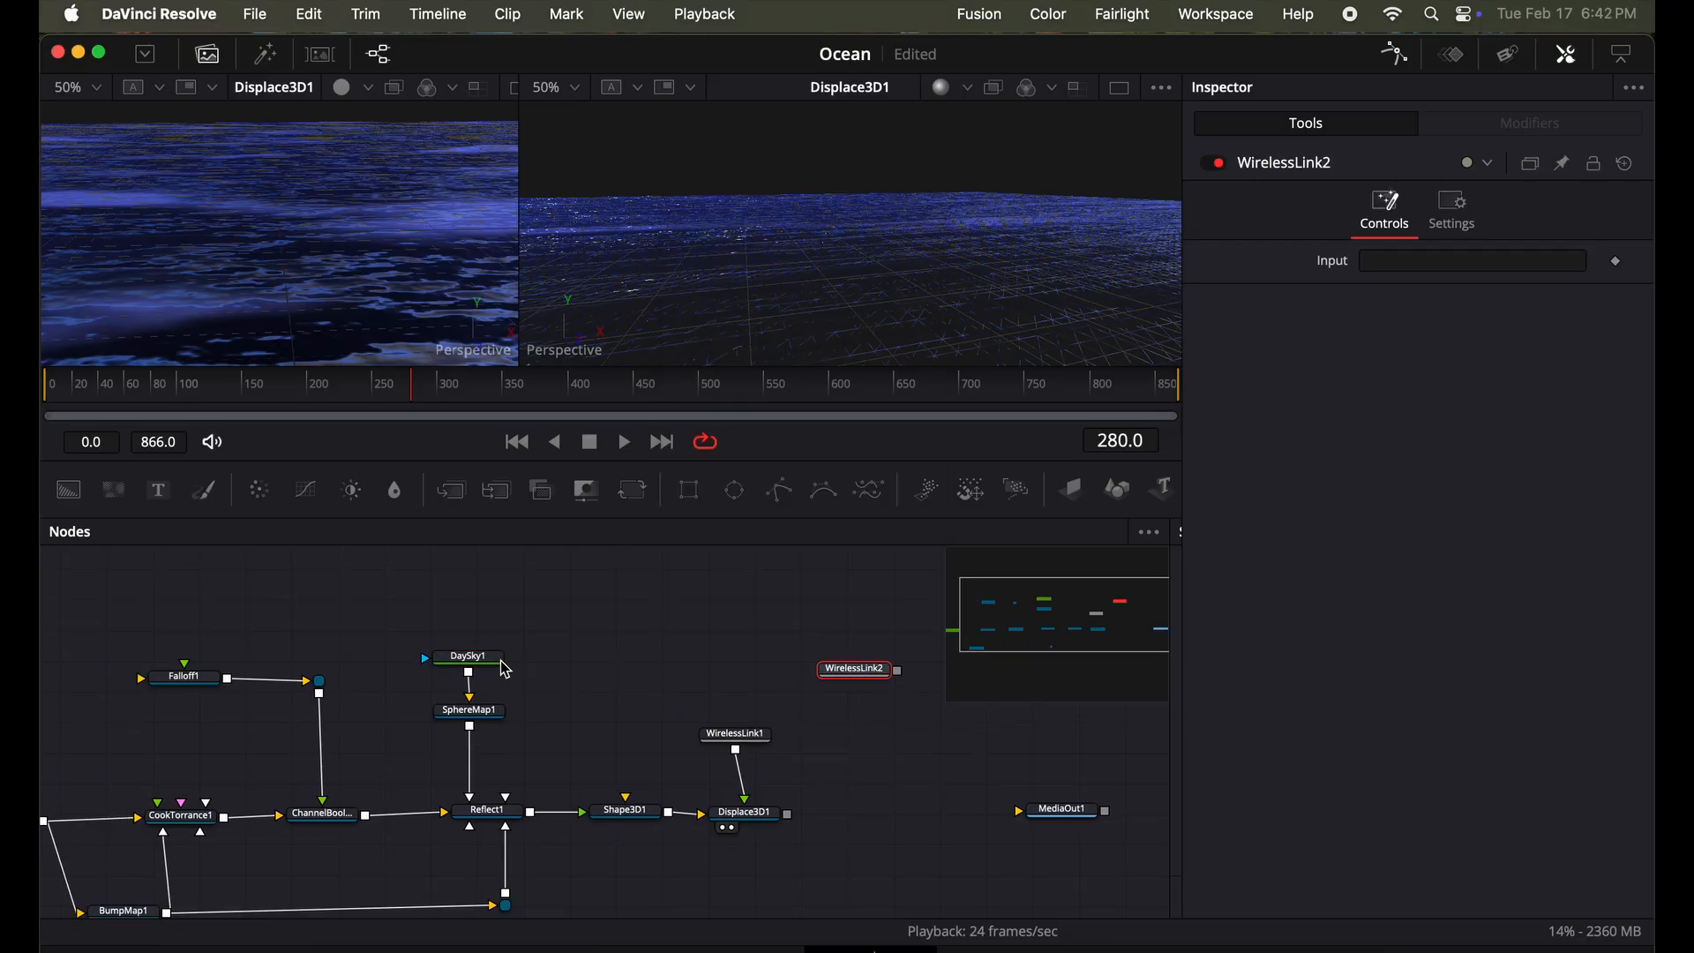
pyautogui.moveTo(1447, 265); pyautogui.dragTo(1447, 265)
pyautogui.moveTo(850, 641); pyautogui.dragTo(685, 619)
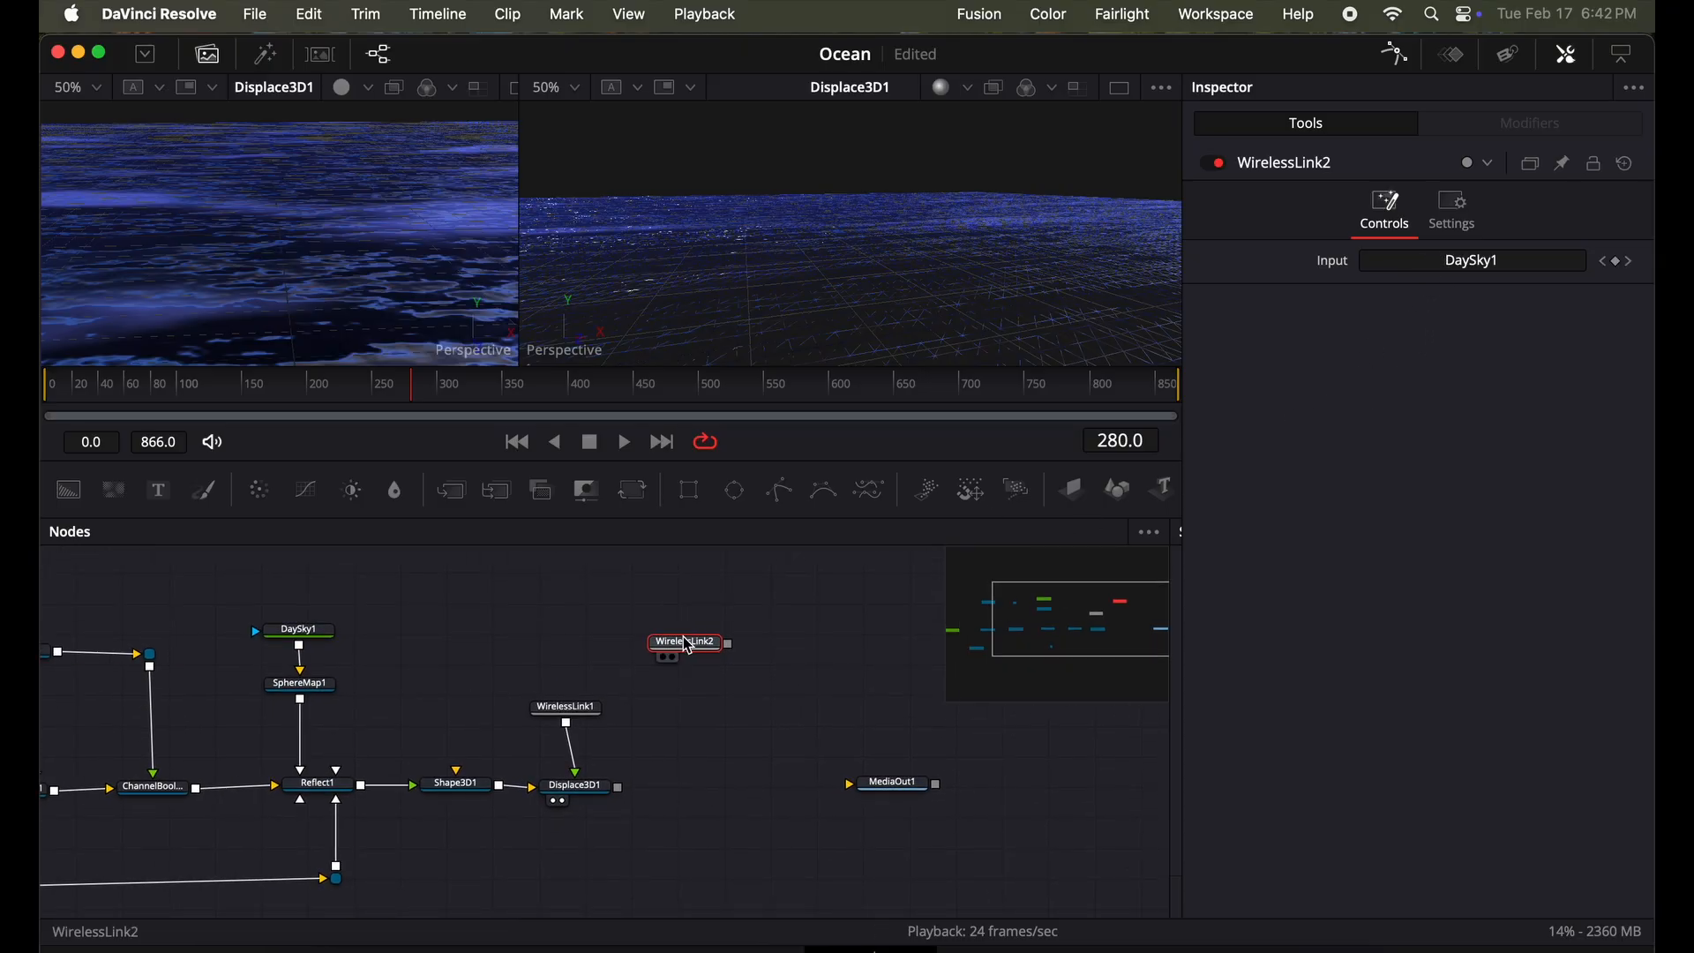
pyautogui.press('1')
# Add a second Shape 3D node below the DaySky Wireless Link.
pyautogui.click(692, 704)
pyautogui.hotkey('shift', 'space')
pyautogui.write('shape')
pyautogui.press('Return')
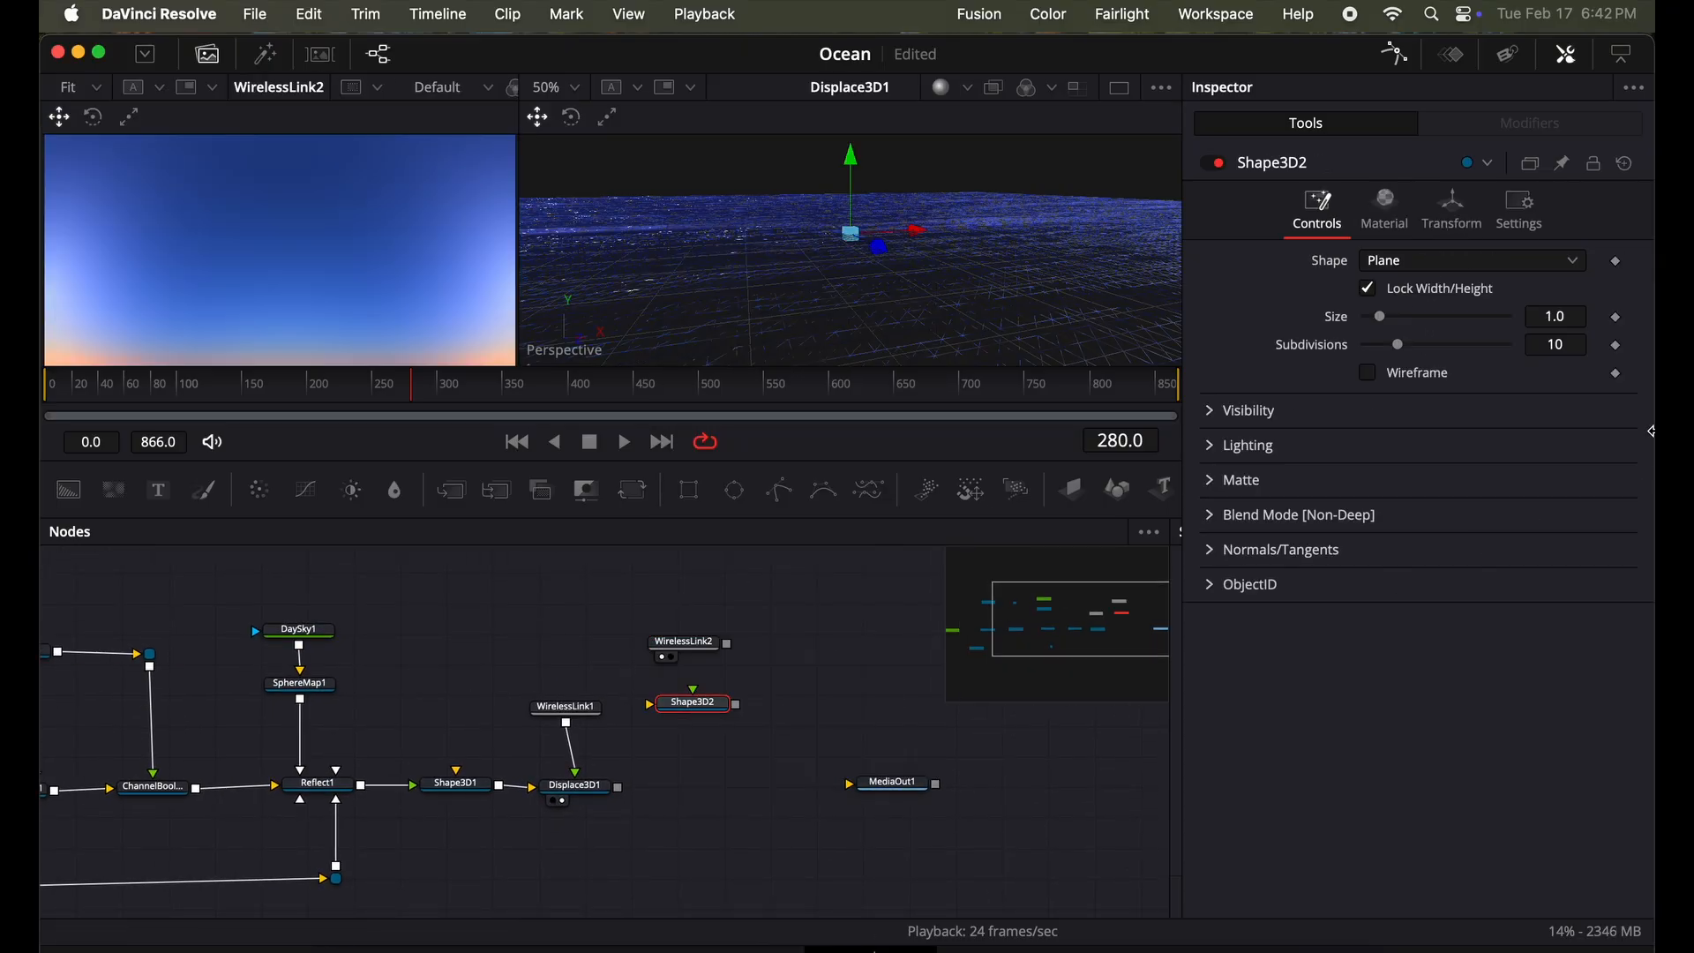
# Change the second Shape 3D to a Sphere with Base Subdivisions and Height Subdivisions of 31.
pyautogui.click(1530, 262)
pyautogui.click(1455, 344)
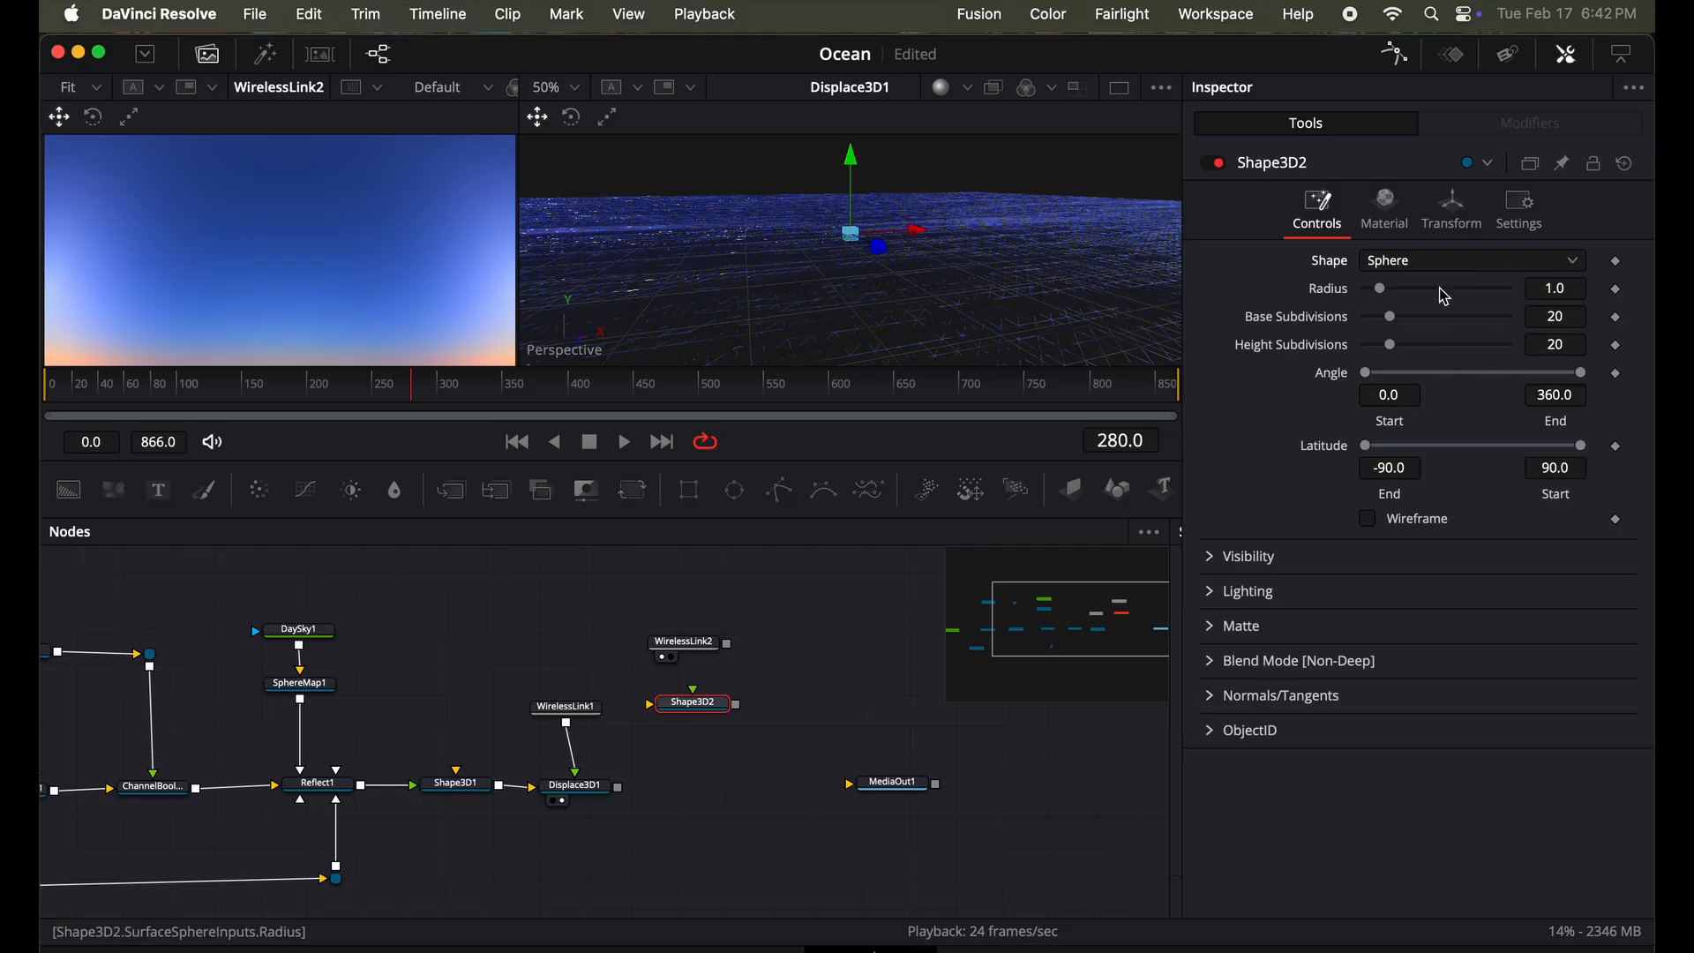
pyautogui.click(1395, 348)
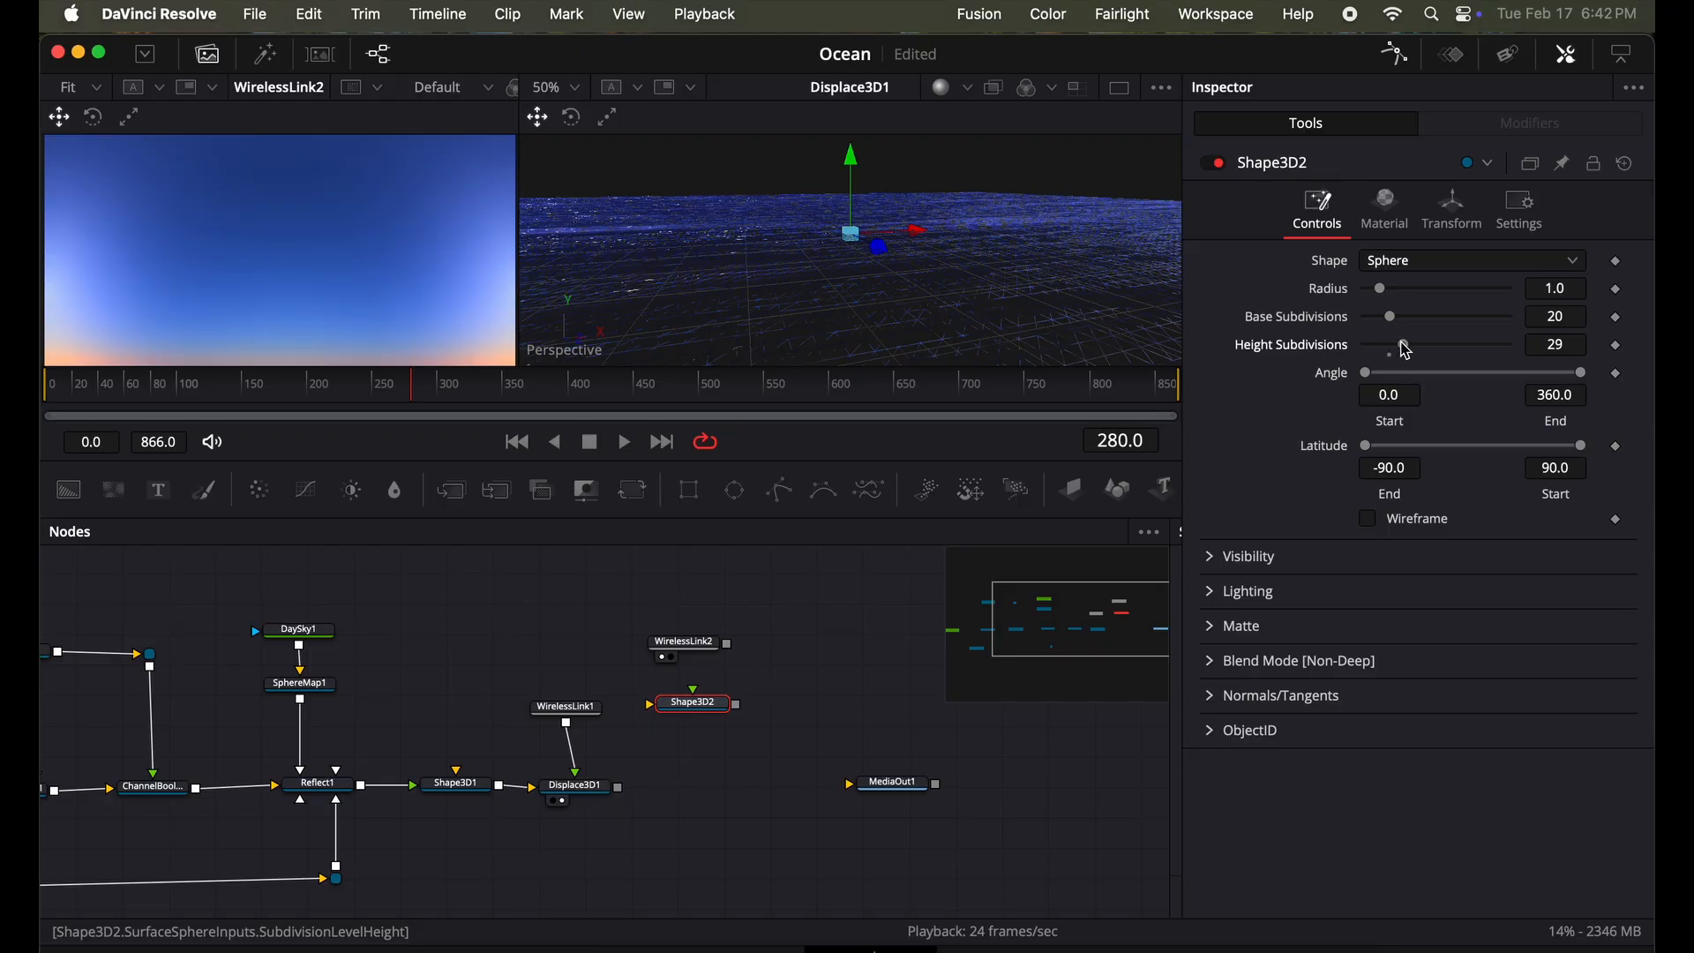
pyautogui.moveTo(1414, 334); pyautogui.dragTo(1418, 332)
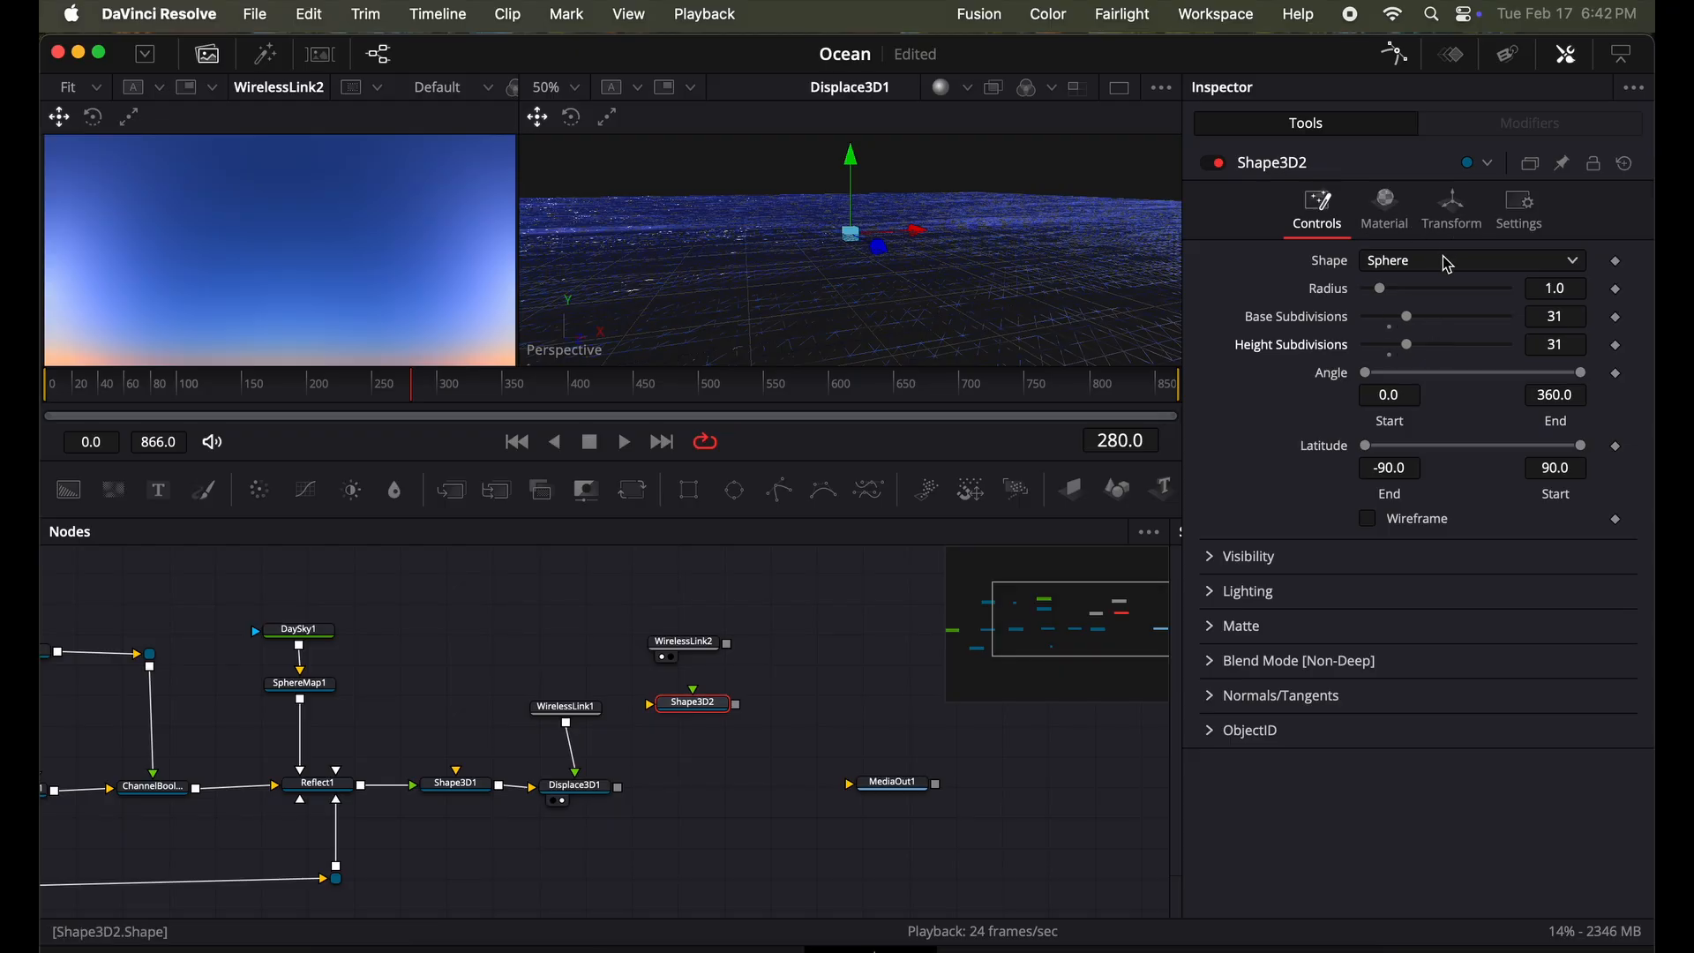
# Turn off Affected by Lights for the sky sphere and set its Radius to 50.
pyautogui.click(1215, 597)
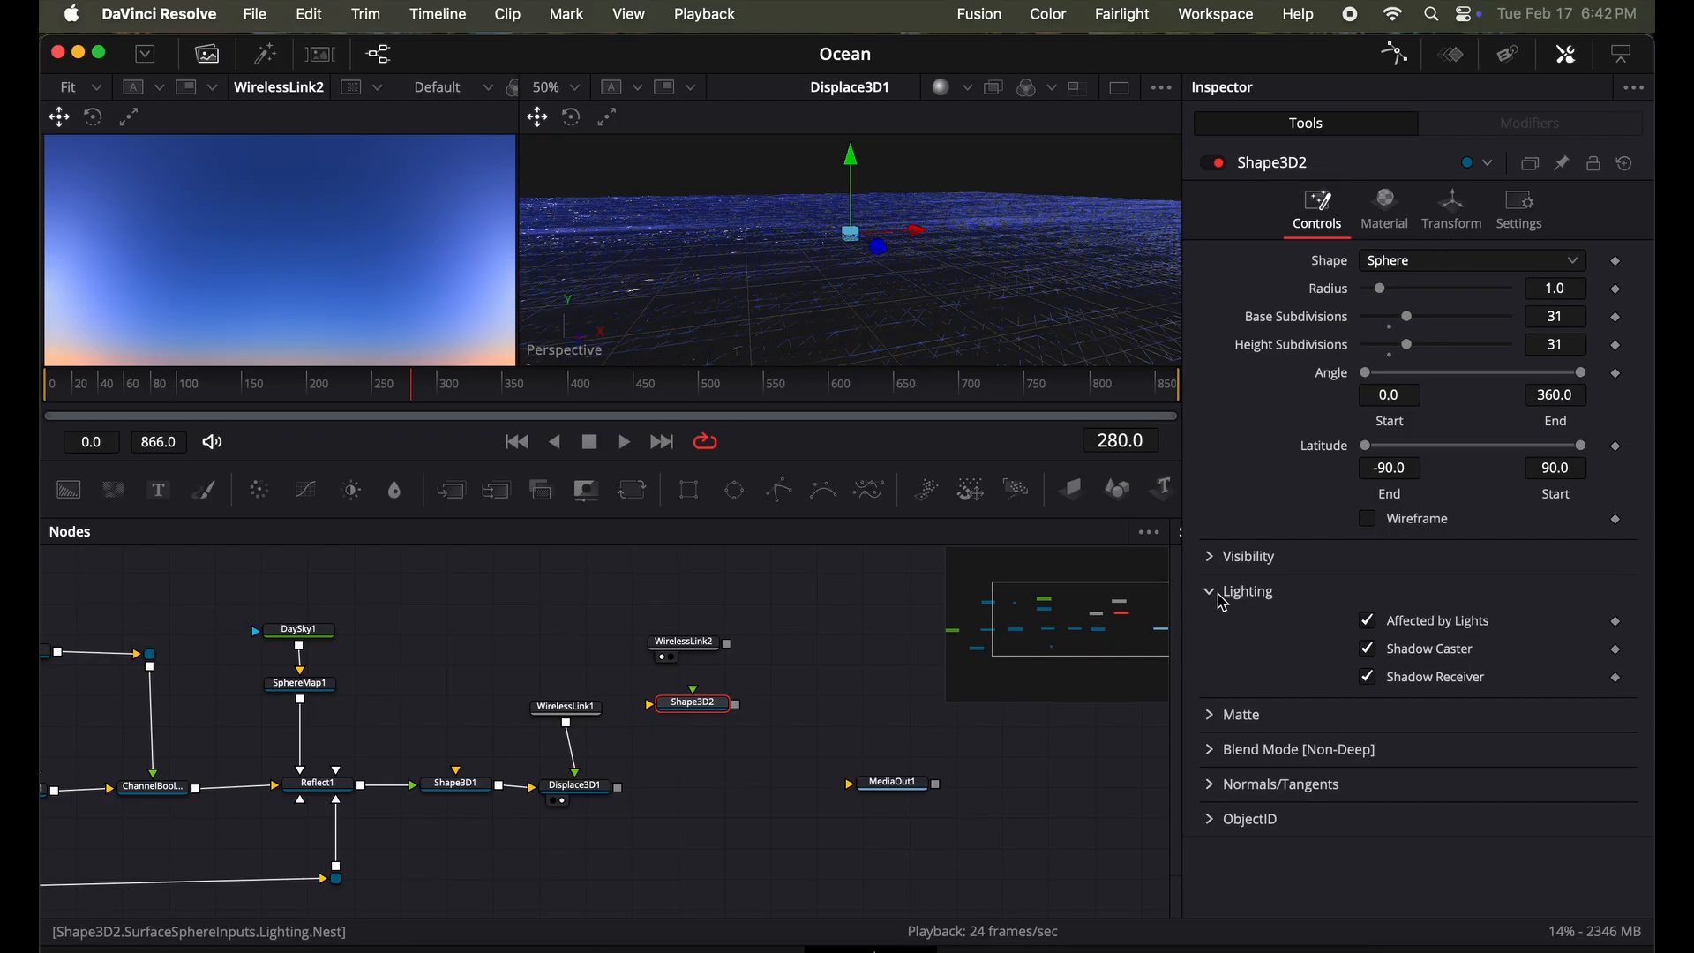
pyautogui.click(1372, 625)
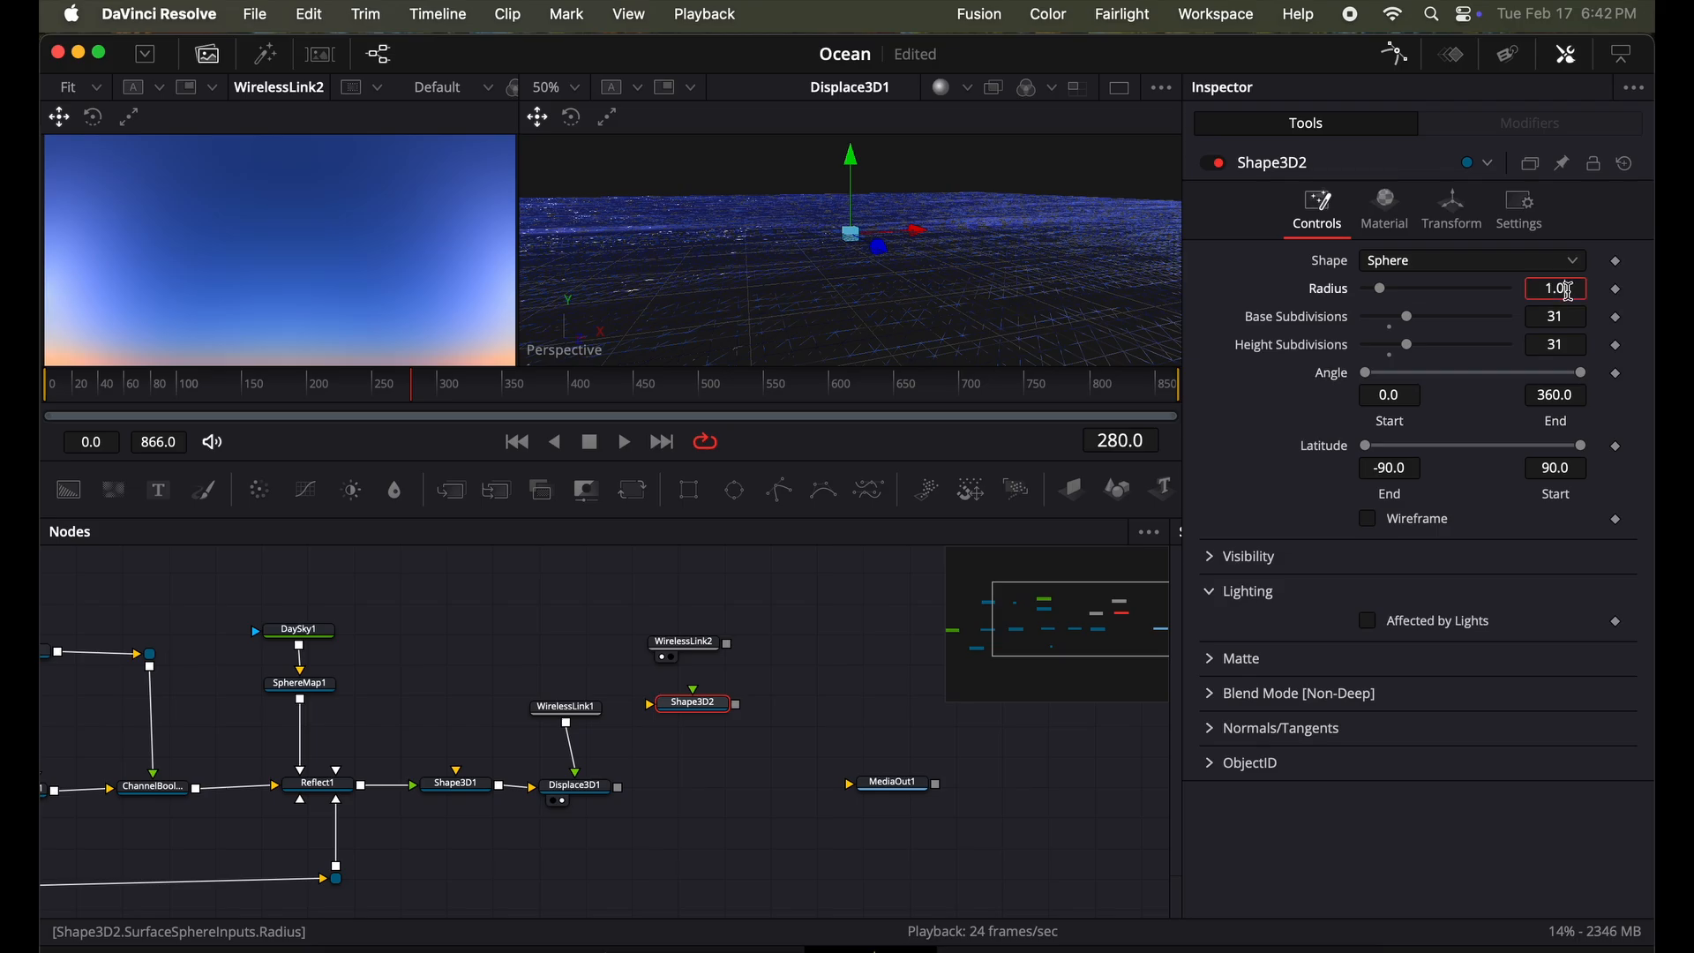
pyautogui.press('Tab')
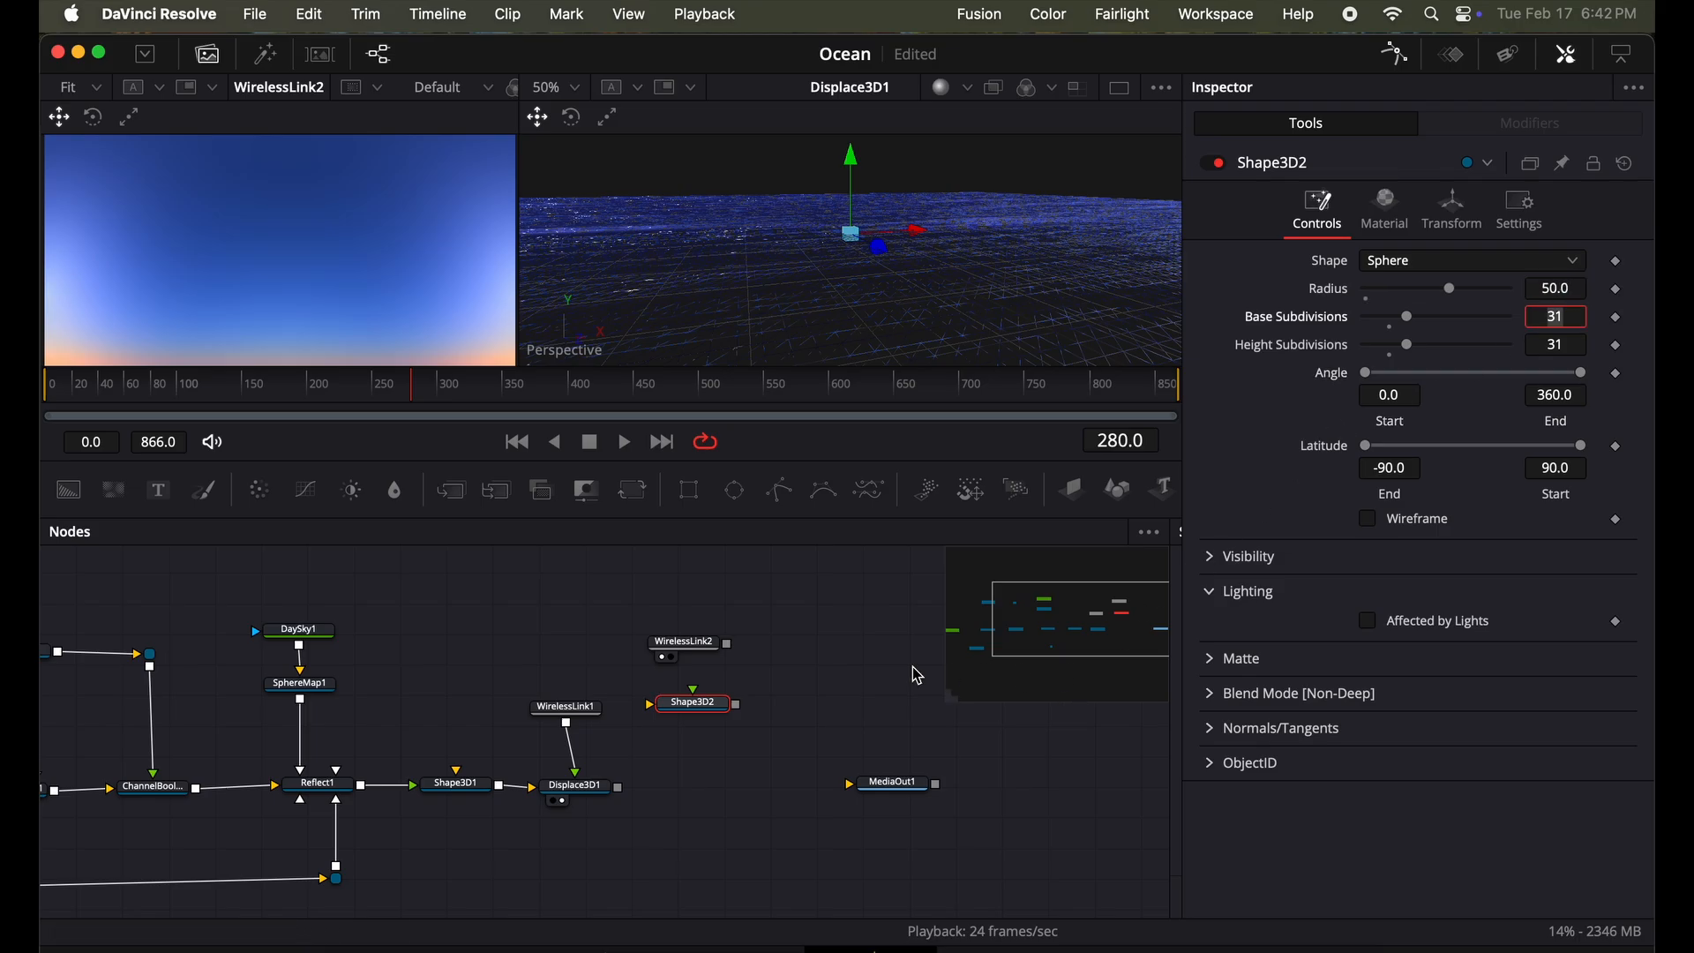
# Show the sky sphere in the second viewer and feed the DaySky Wireless Link into its material input.
pyautogui.click(713, 704)
pyautogui.press('2')
pyautogui.moveTo(726, 645); pyautogui.dragTo(700, 707)
pyautogui.moveTo(966, 285); pyautogui.dragTo(828, 360)
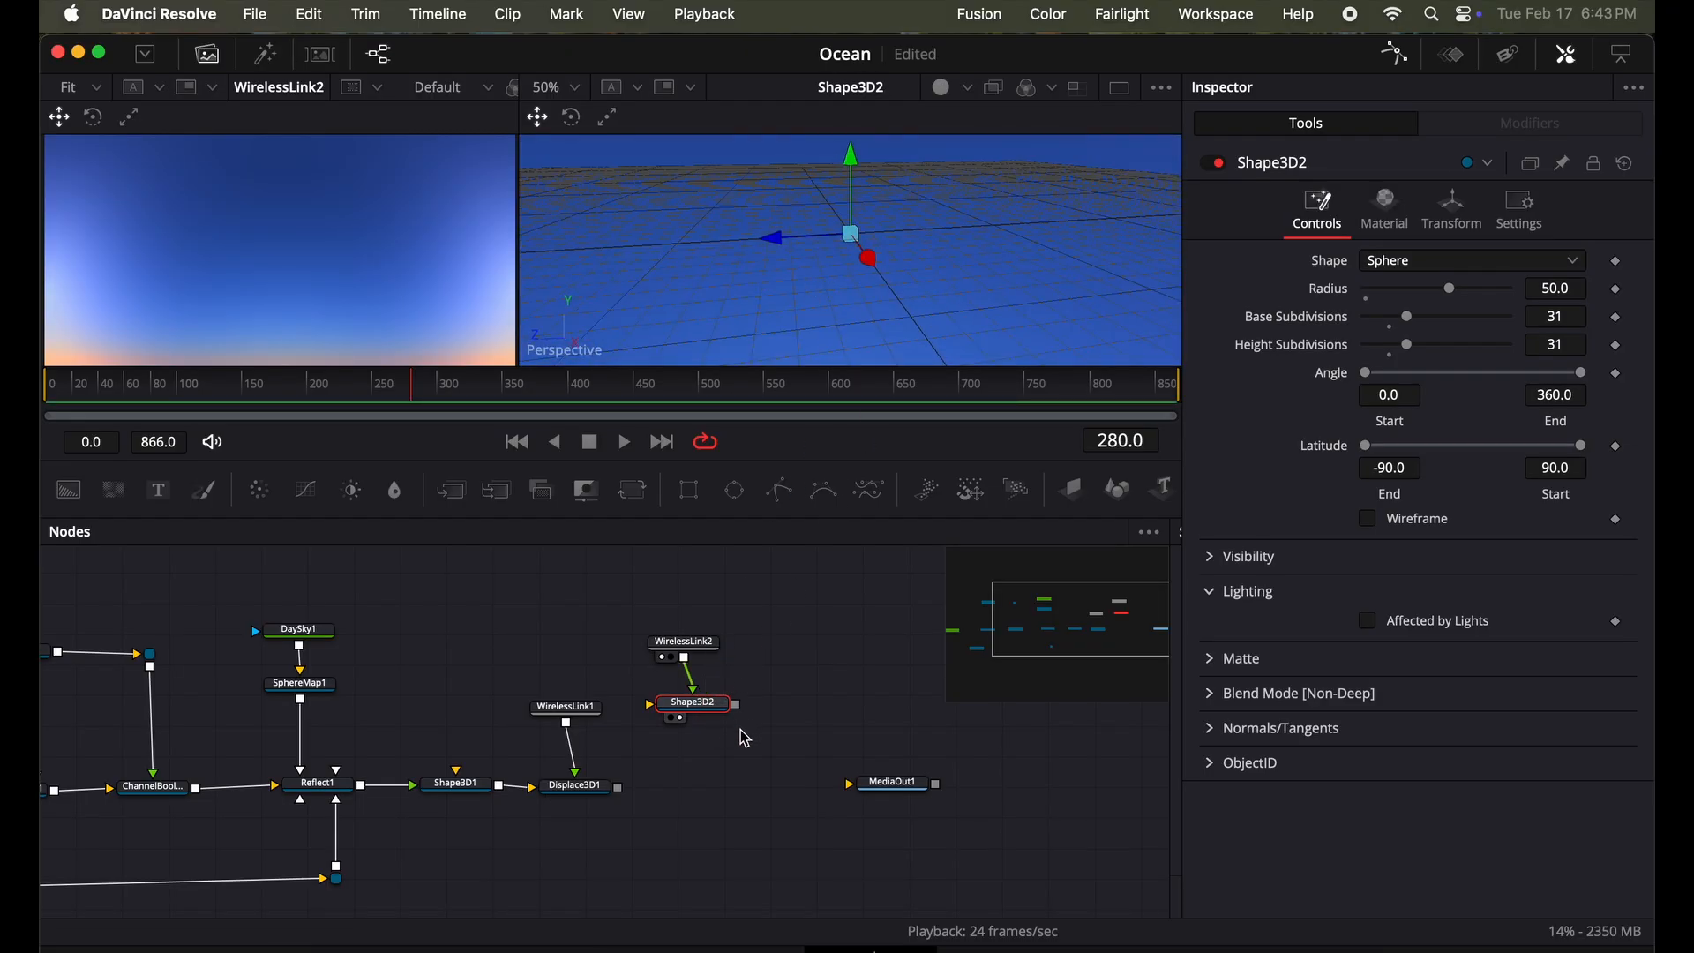
# Merge the sky sphere with the Displace 3D output through a Merge 3D and show the merge in the second viewer.
pyautogui.moveTo(736, 704); pyautogui.dragTo(628, 797)
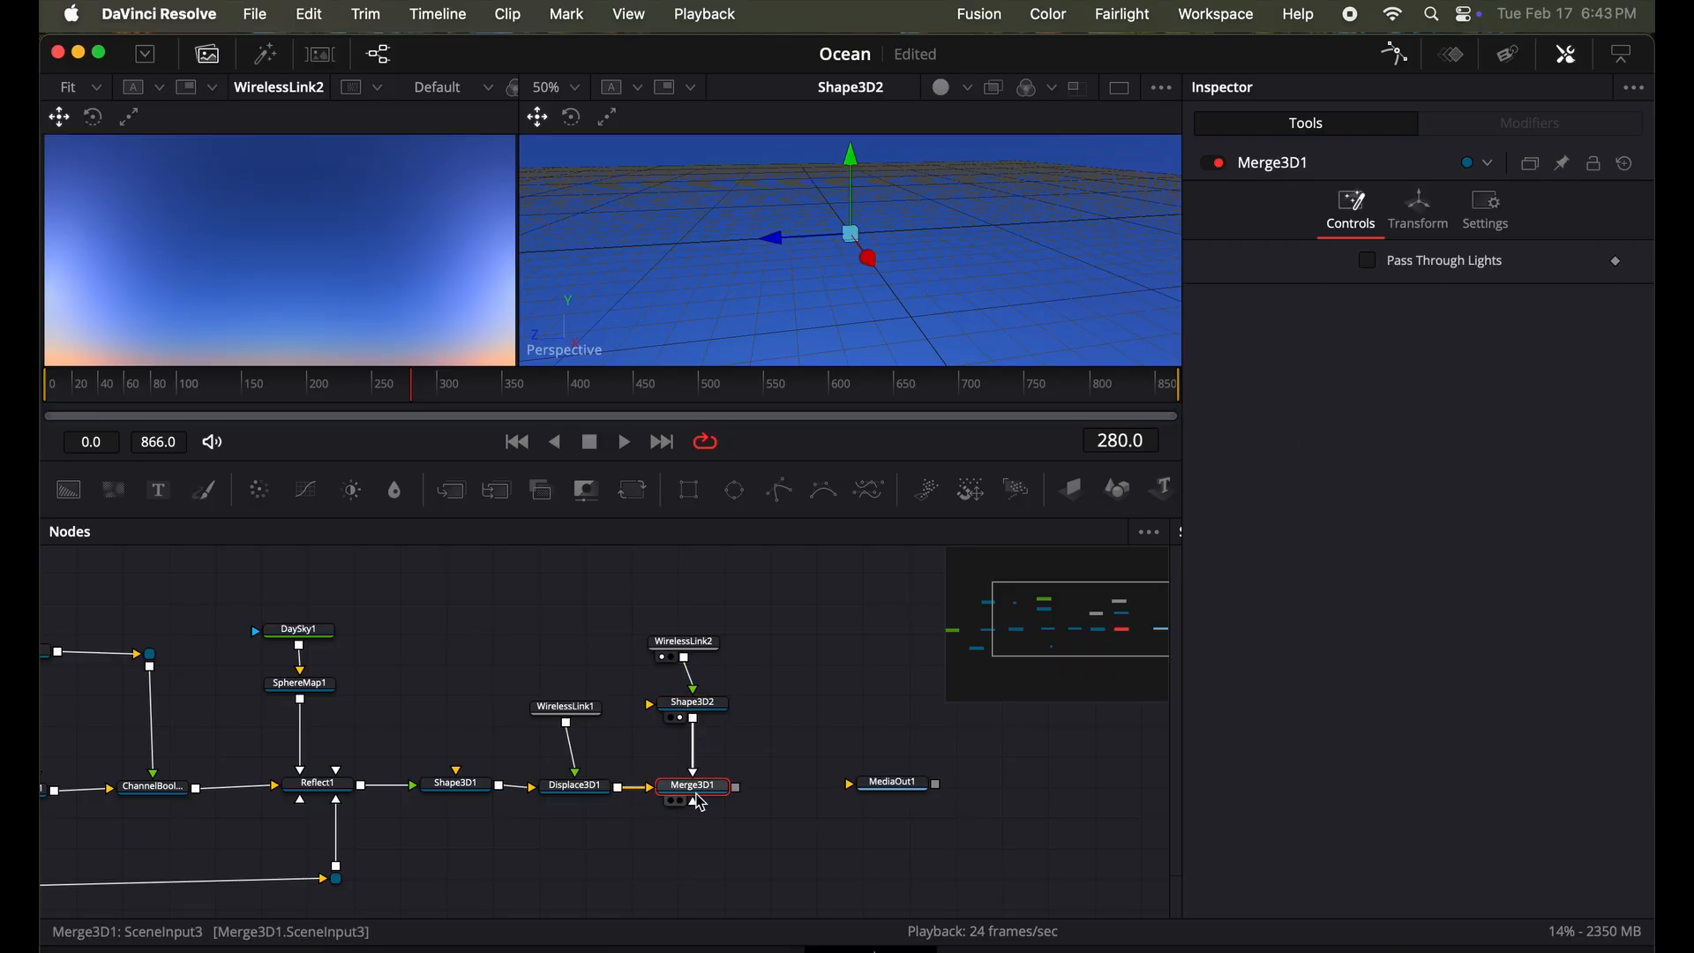
pyautogui.press('2')
pyautogui.moveTo(983, 269); pyautogui.dragTo(674, 315)
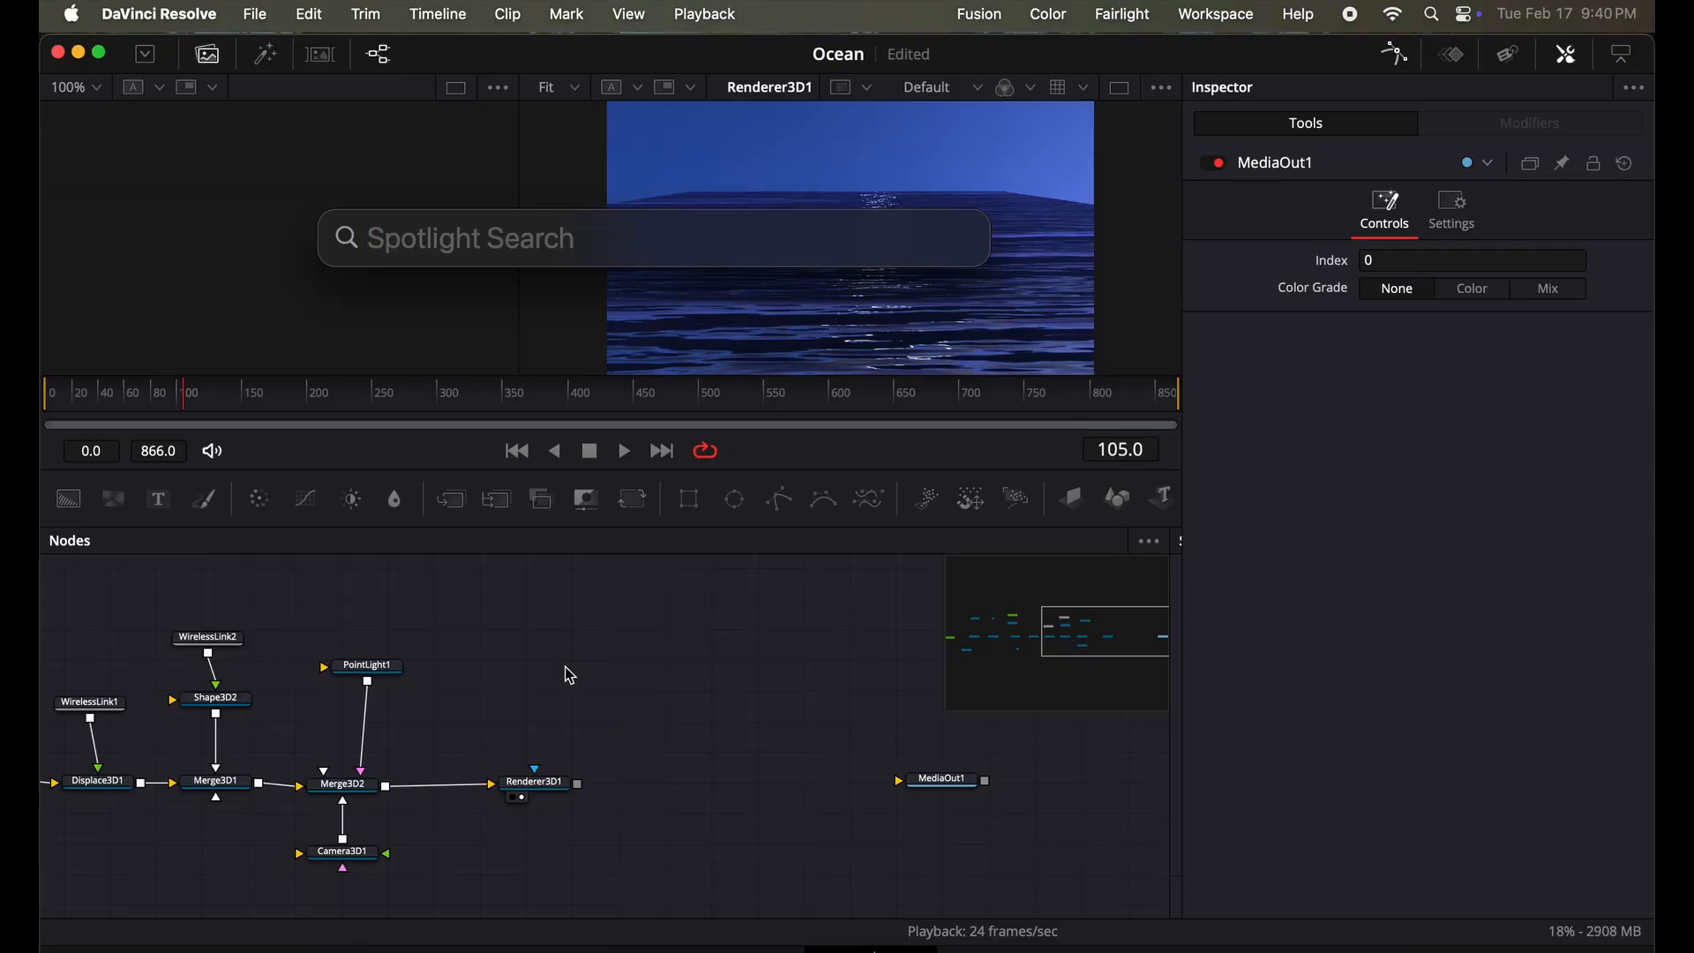
# Add a third Merge 3D node in the empty area above the Renderer 3D.
pyautogui.press('Escape')
pyautogui.hotkey('shift', 'space')
pyautogui.write('poin')
pyautogui.press('BackSpace')
pyautogui.press('BackSpace')
pyautogui.press('BackSpace')
pyautogui.press('BackSpace')
pyautogui.write('merge')
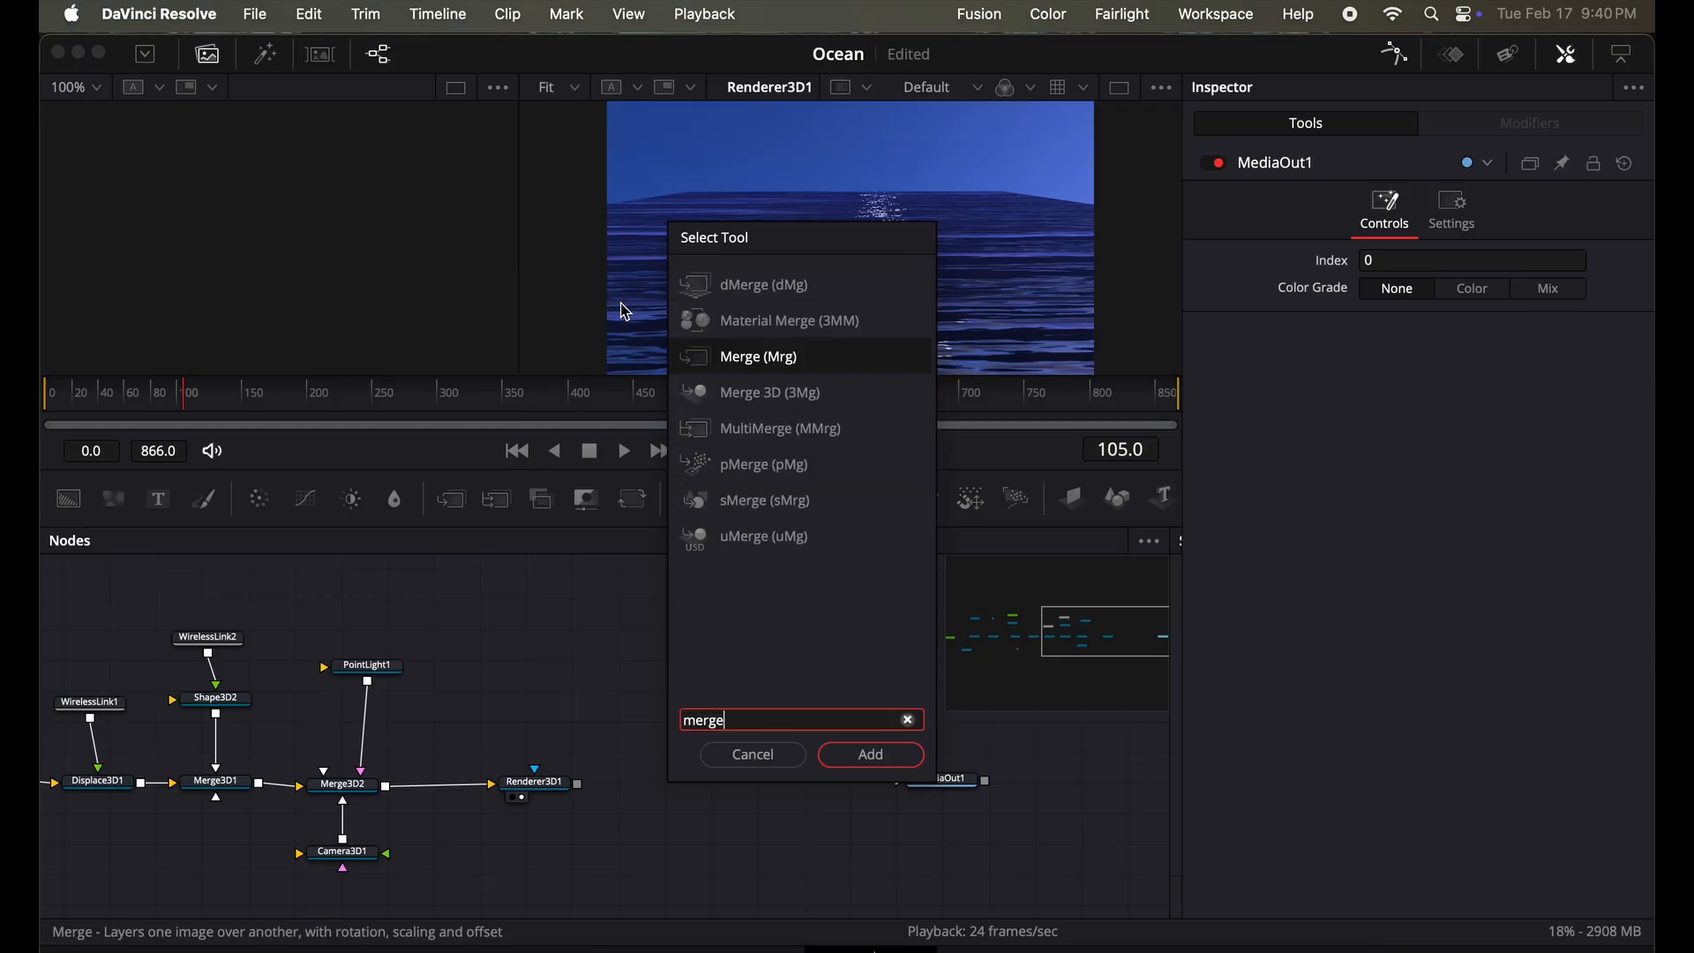
pyautogui.click(783, 394)
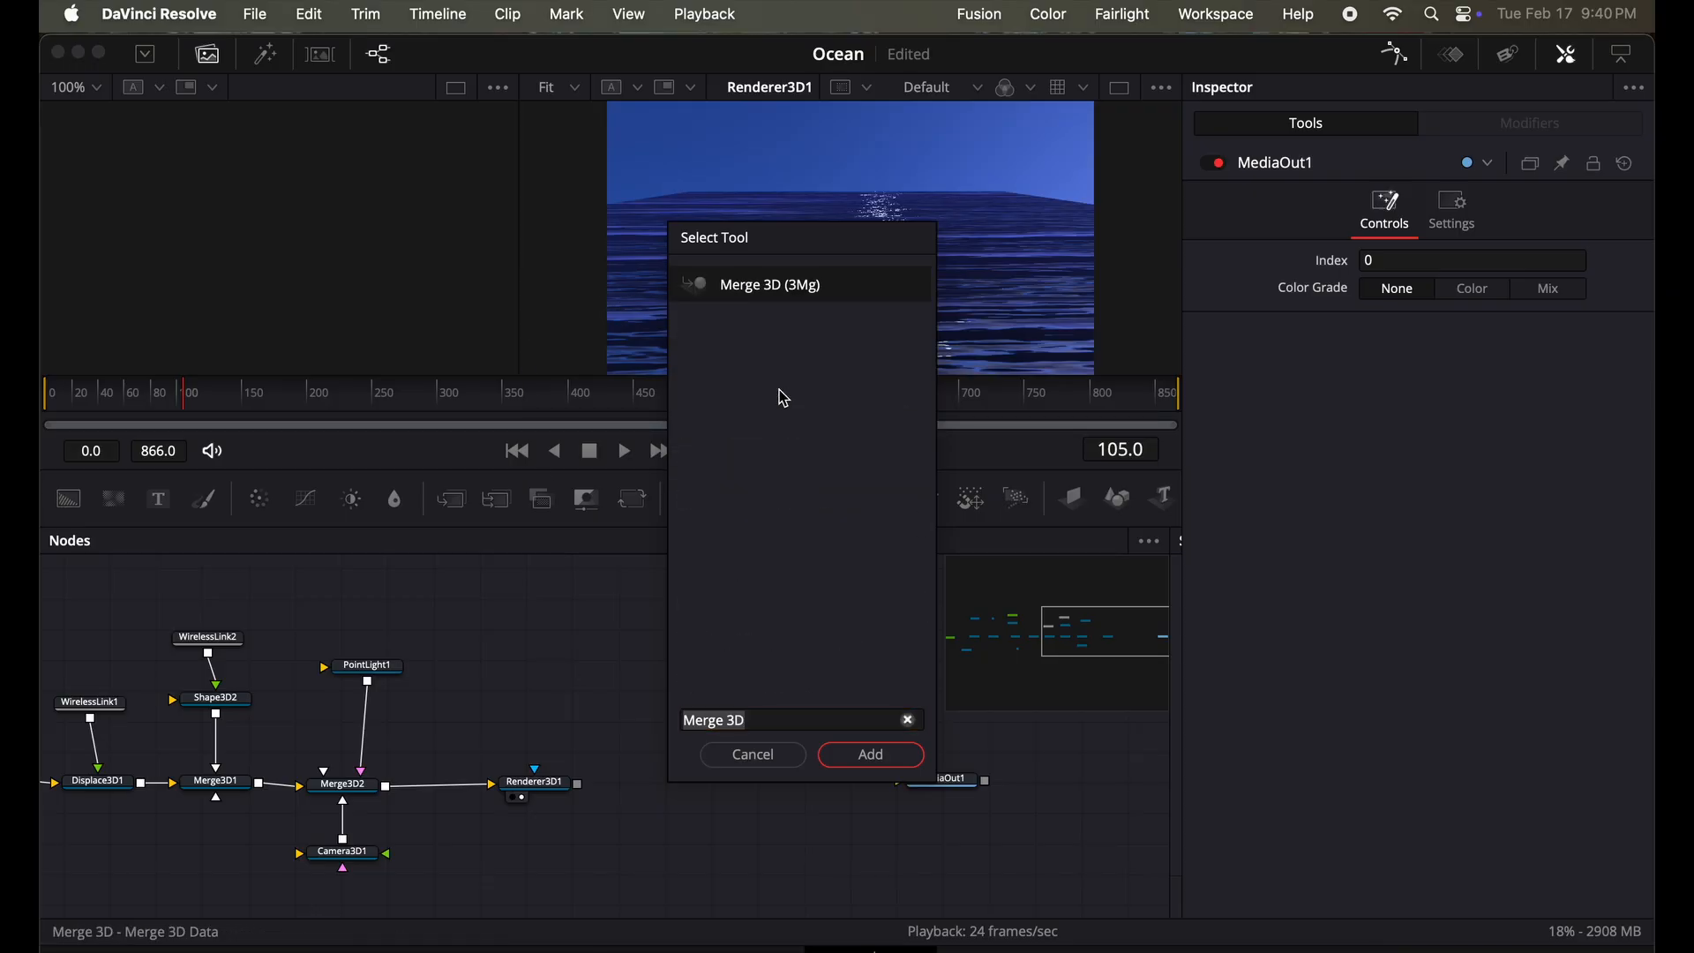
pyautogui.click(886, 761)
# Move the renderer, Merge3D2, light and camera along to make room and insert the new Merge 3D between Merge3D1 and Merge3D2.
pyautogui.moveTo(564, 685); pyautogui.dragTo(617, 718)
pyautogui.moveTo(541, 783); pyautogui.dragTo(753, 781)
pyautogui.moveTo(613, 705); pyautogui.dragTo(557, 760)
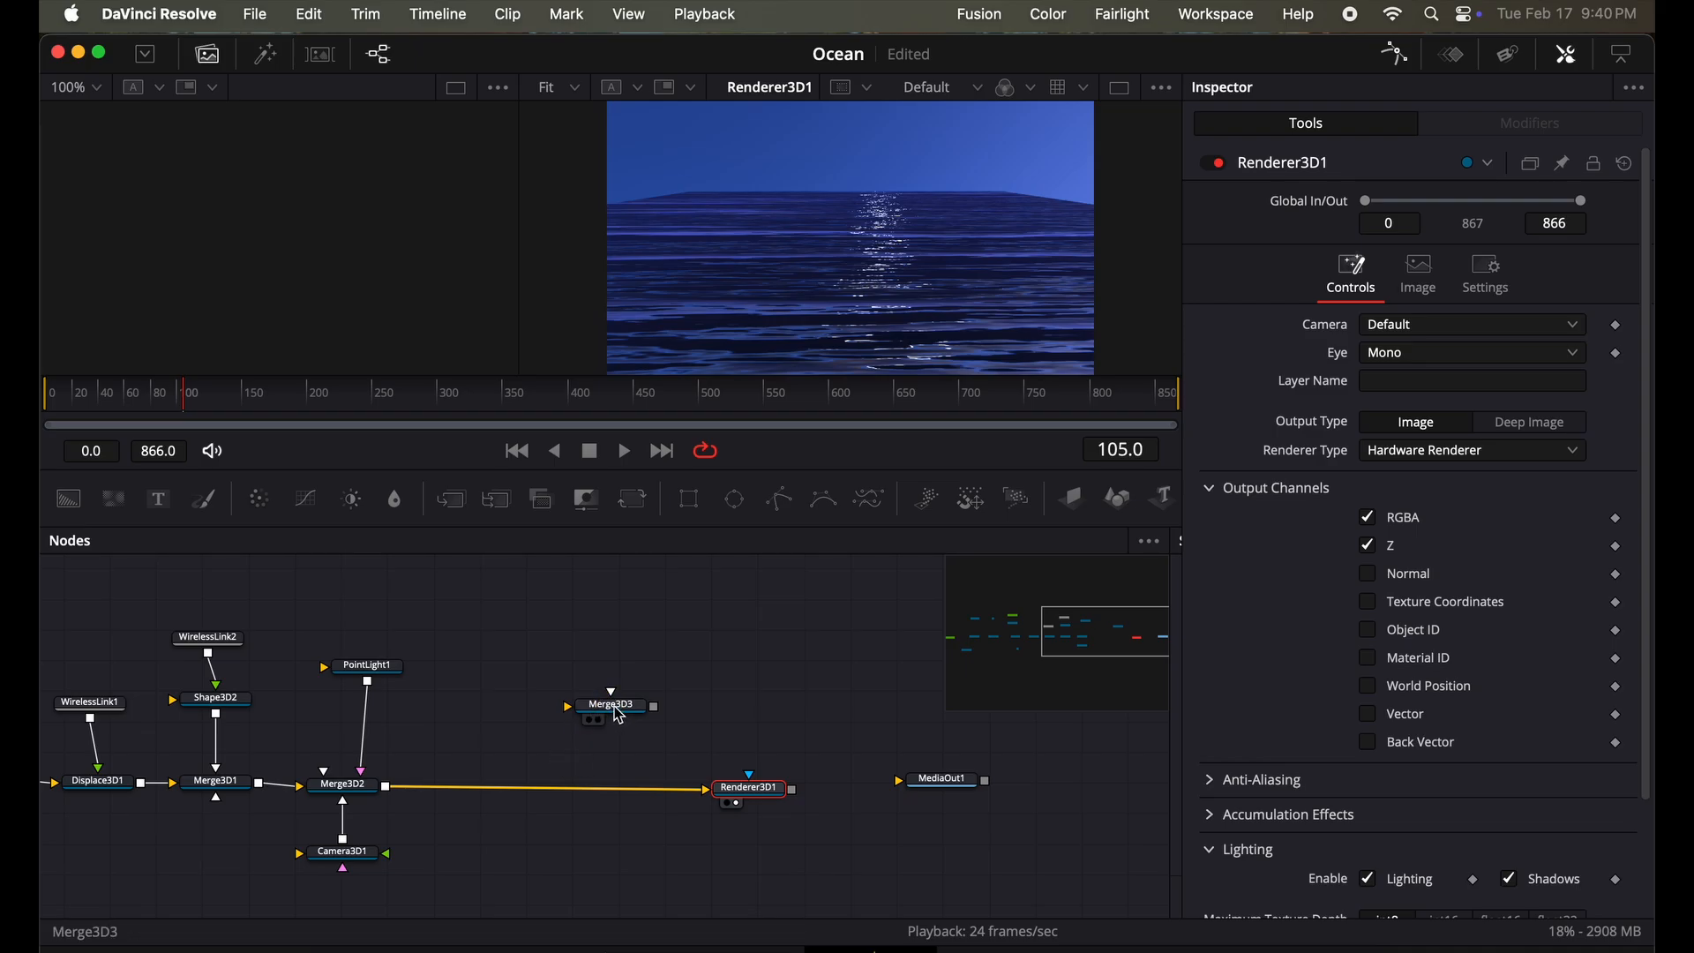
pyautogui.moveTo(346, 785); pyautogui.dragTo(491, 794)
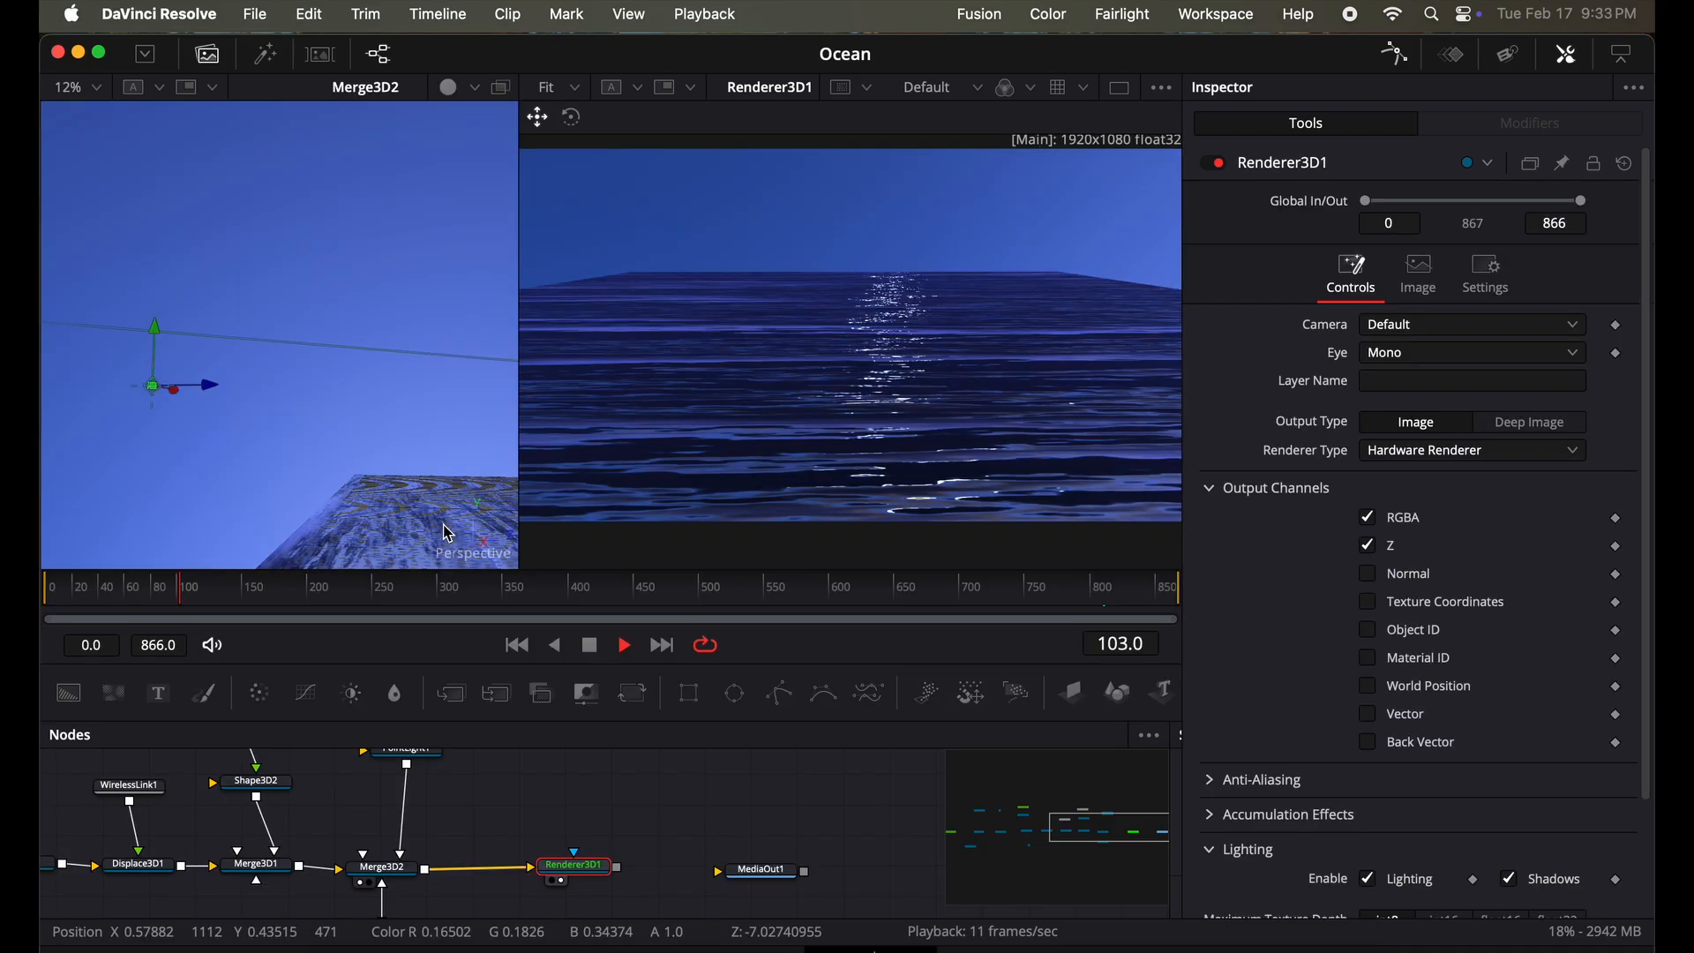
pyautogui.moveTo(448, 533); pyautogui.dragTo(356, 495)
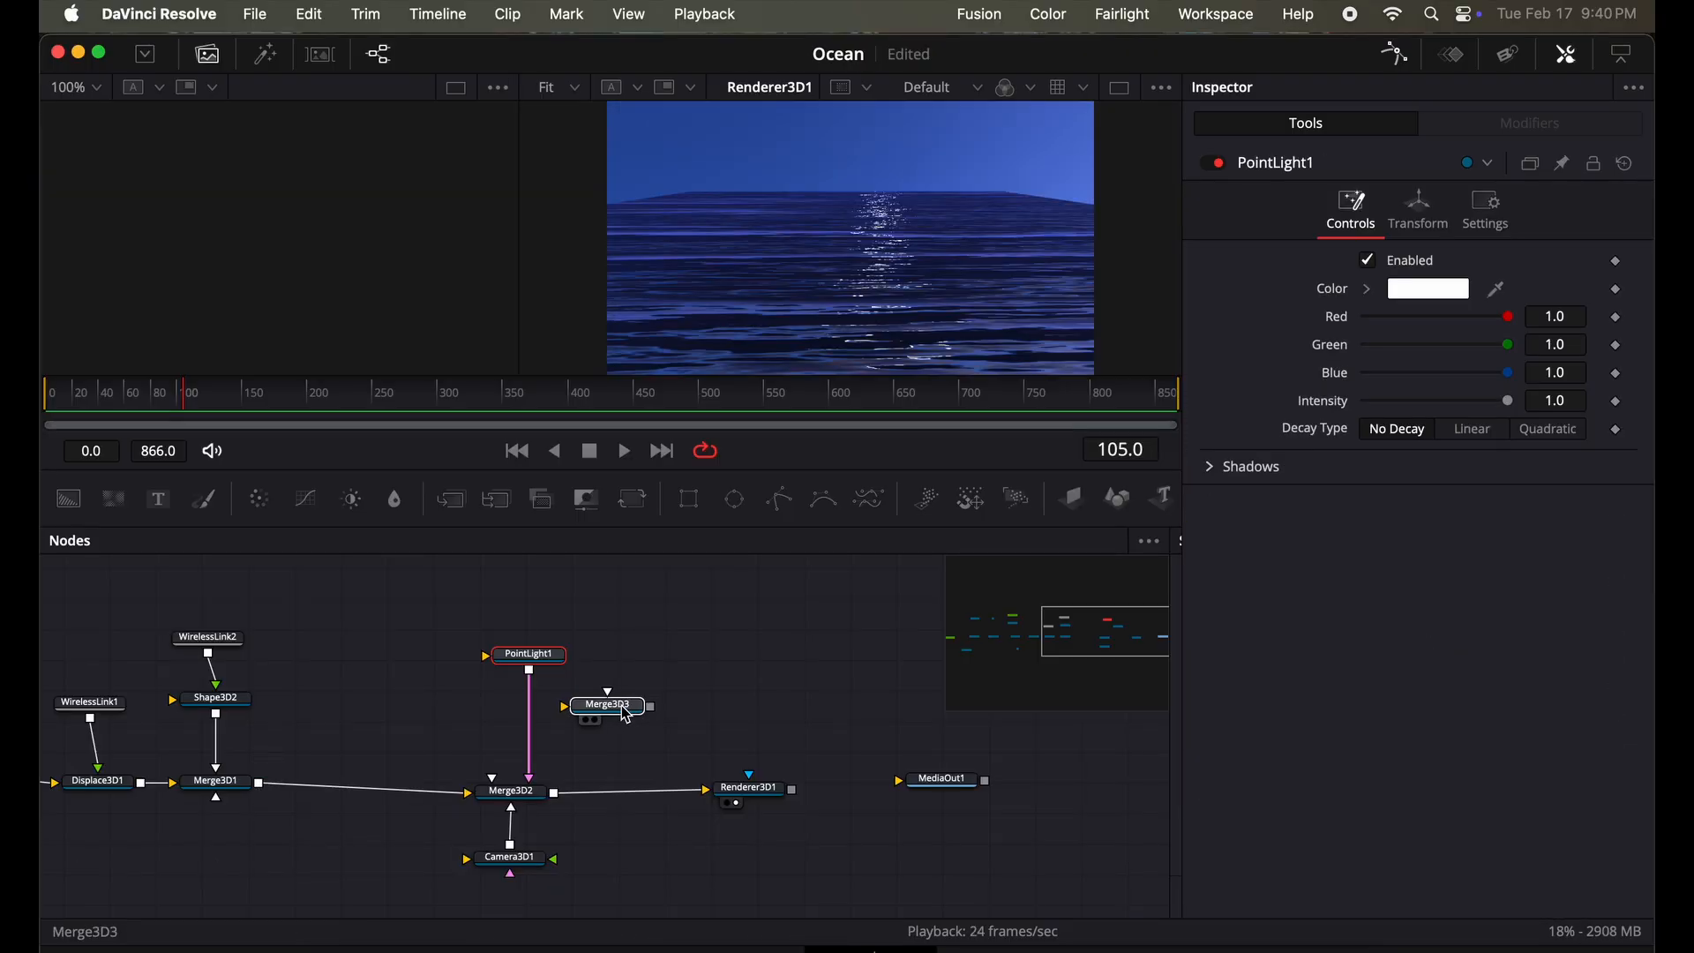
pyautogui.moveTo(617, 706); pyautogui.dragTo(387, 794)
pyautogui.moveTo(534, 679); pyautogui.dragTo(549, 679)
pyautogui.moveTo(509, 857); pyautogui.dragTo(529, 805)
pyautogui.click(362, 787)
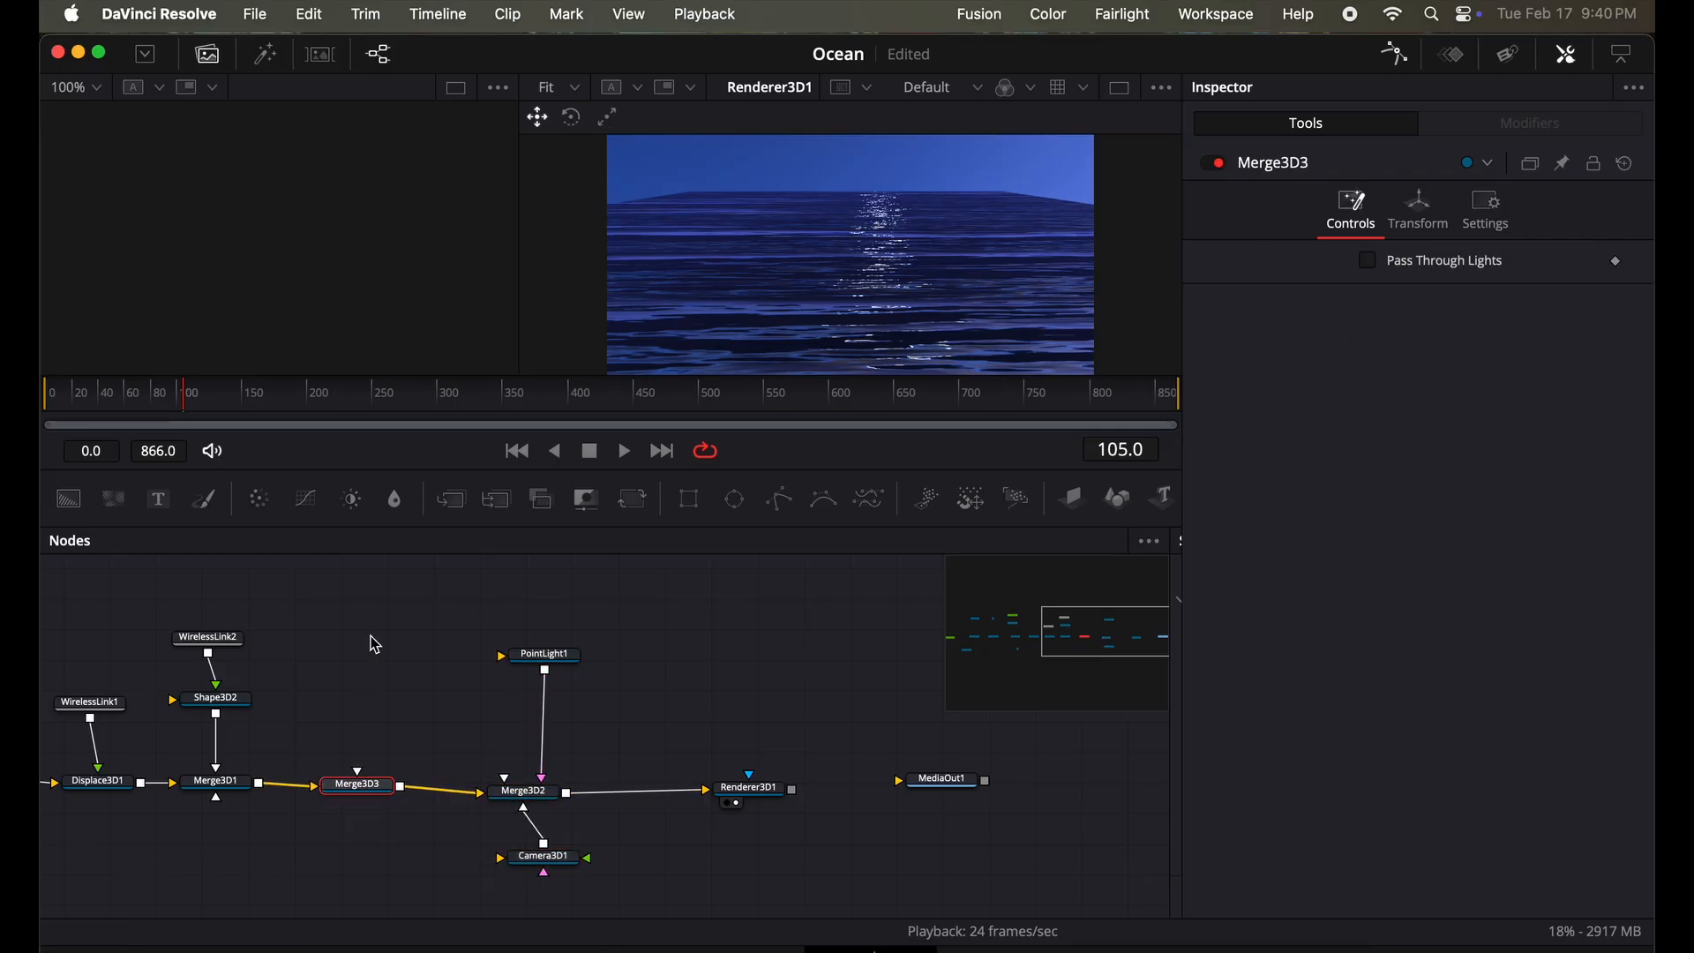
# Add a FastNoise node in the empty area above Merge3D3.
pyautogui.scroll(5, 386, 688)
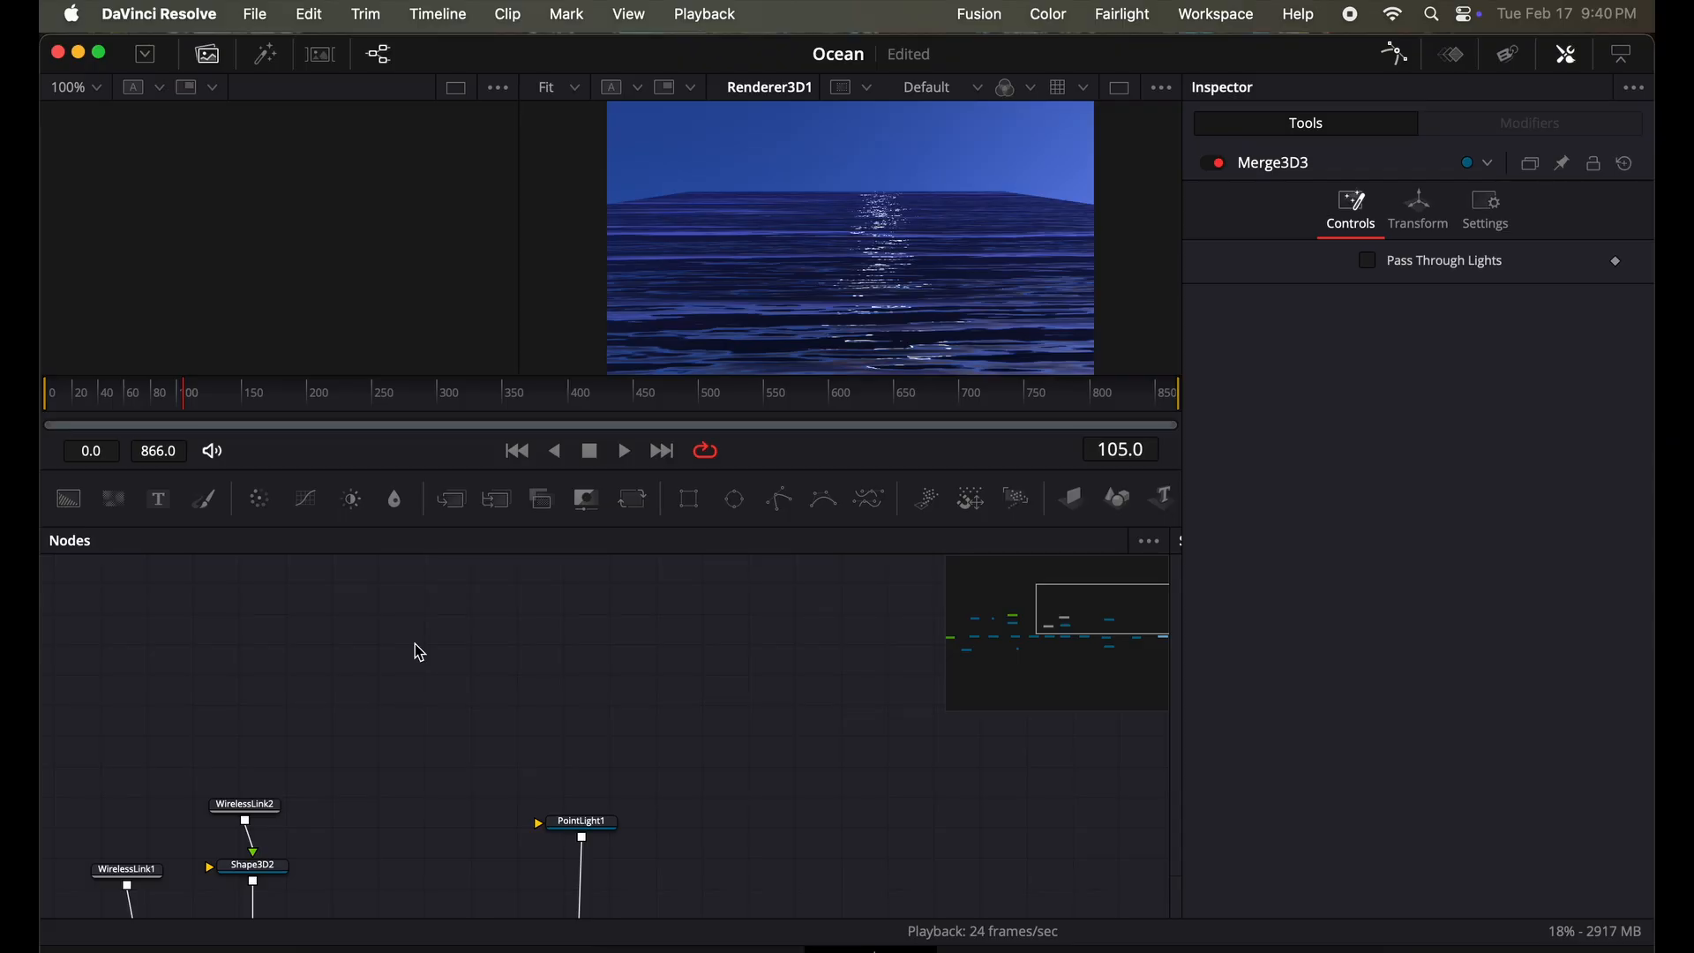
pyautogui.hotkey('shift', 'space')
pyautogui.write('fast')
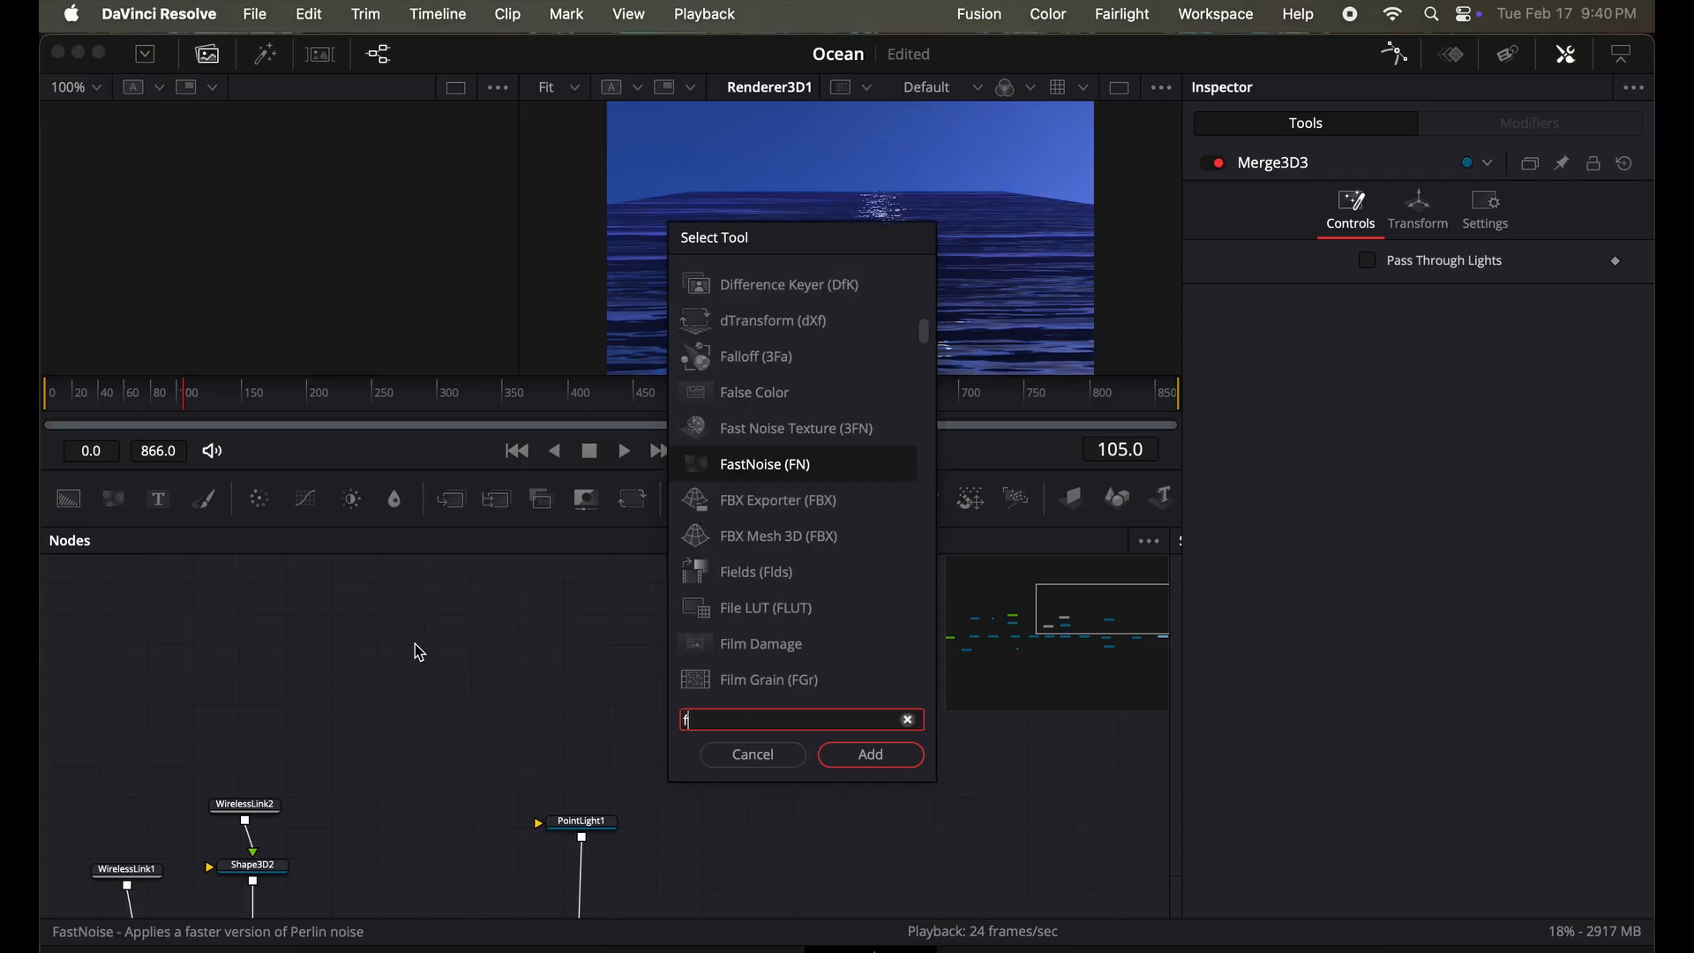
pyautogui.press('Return')
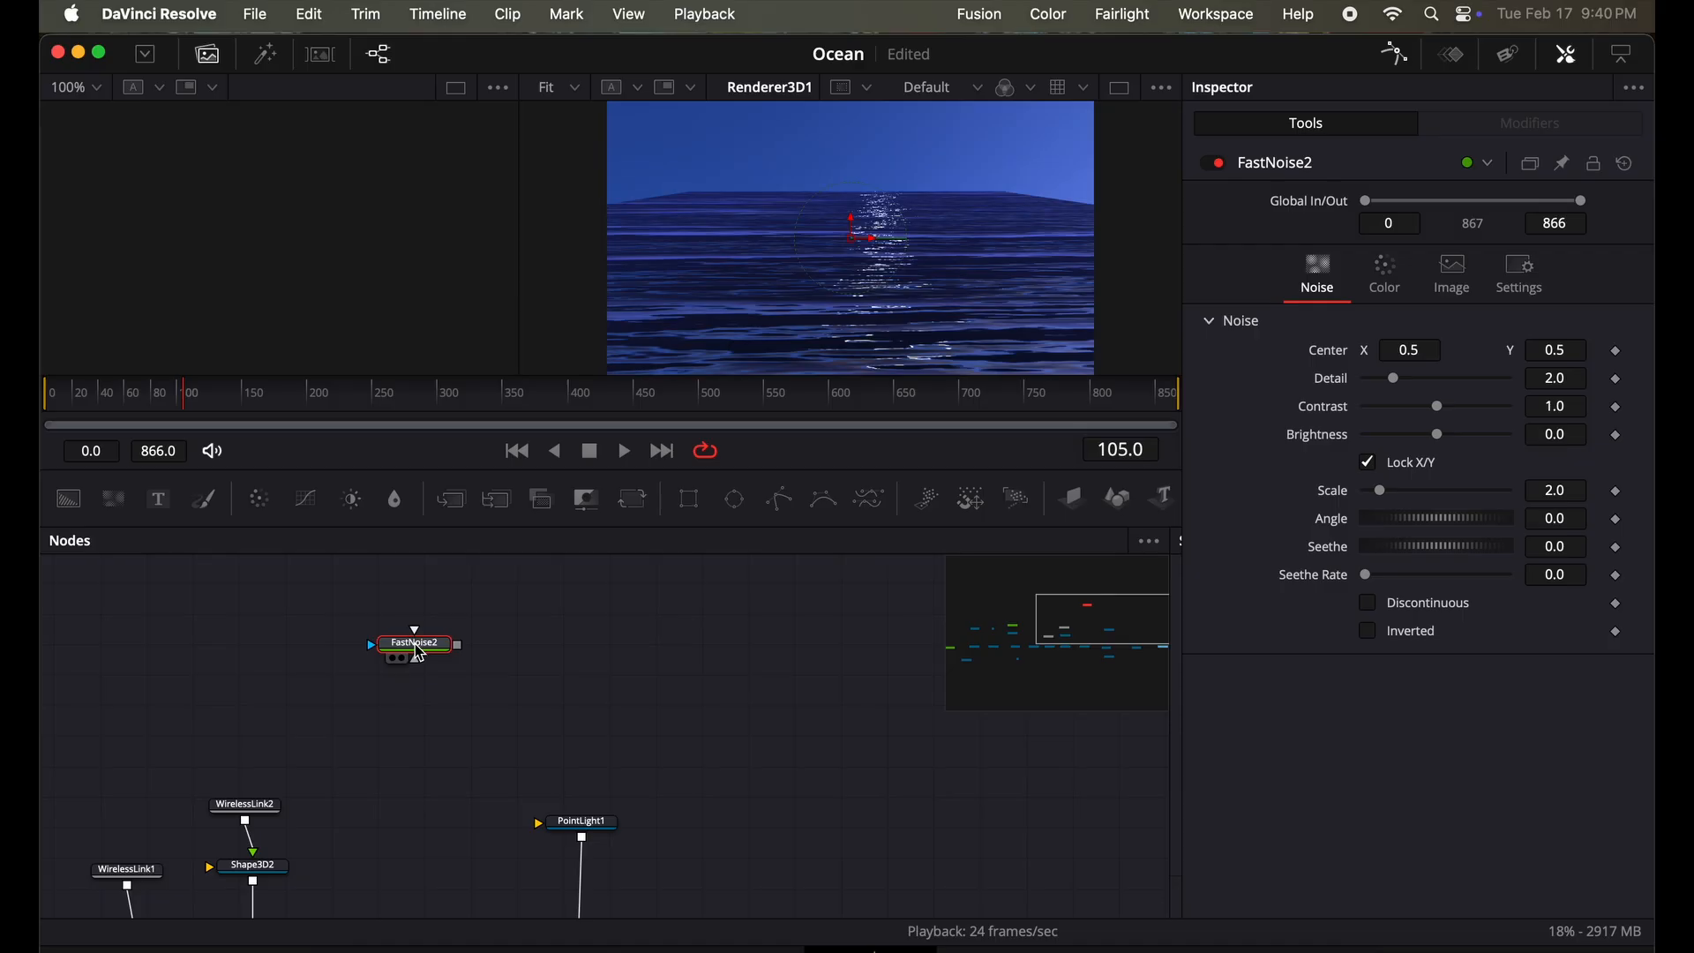
# Show the new FastNoise in the first viewer and set its Detail to 10, Contrast to 2.27 and Brightness to -0.31.
pyautogui.moveTo(419, 653); pyautogui.dragTo(432, 677)
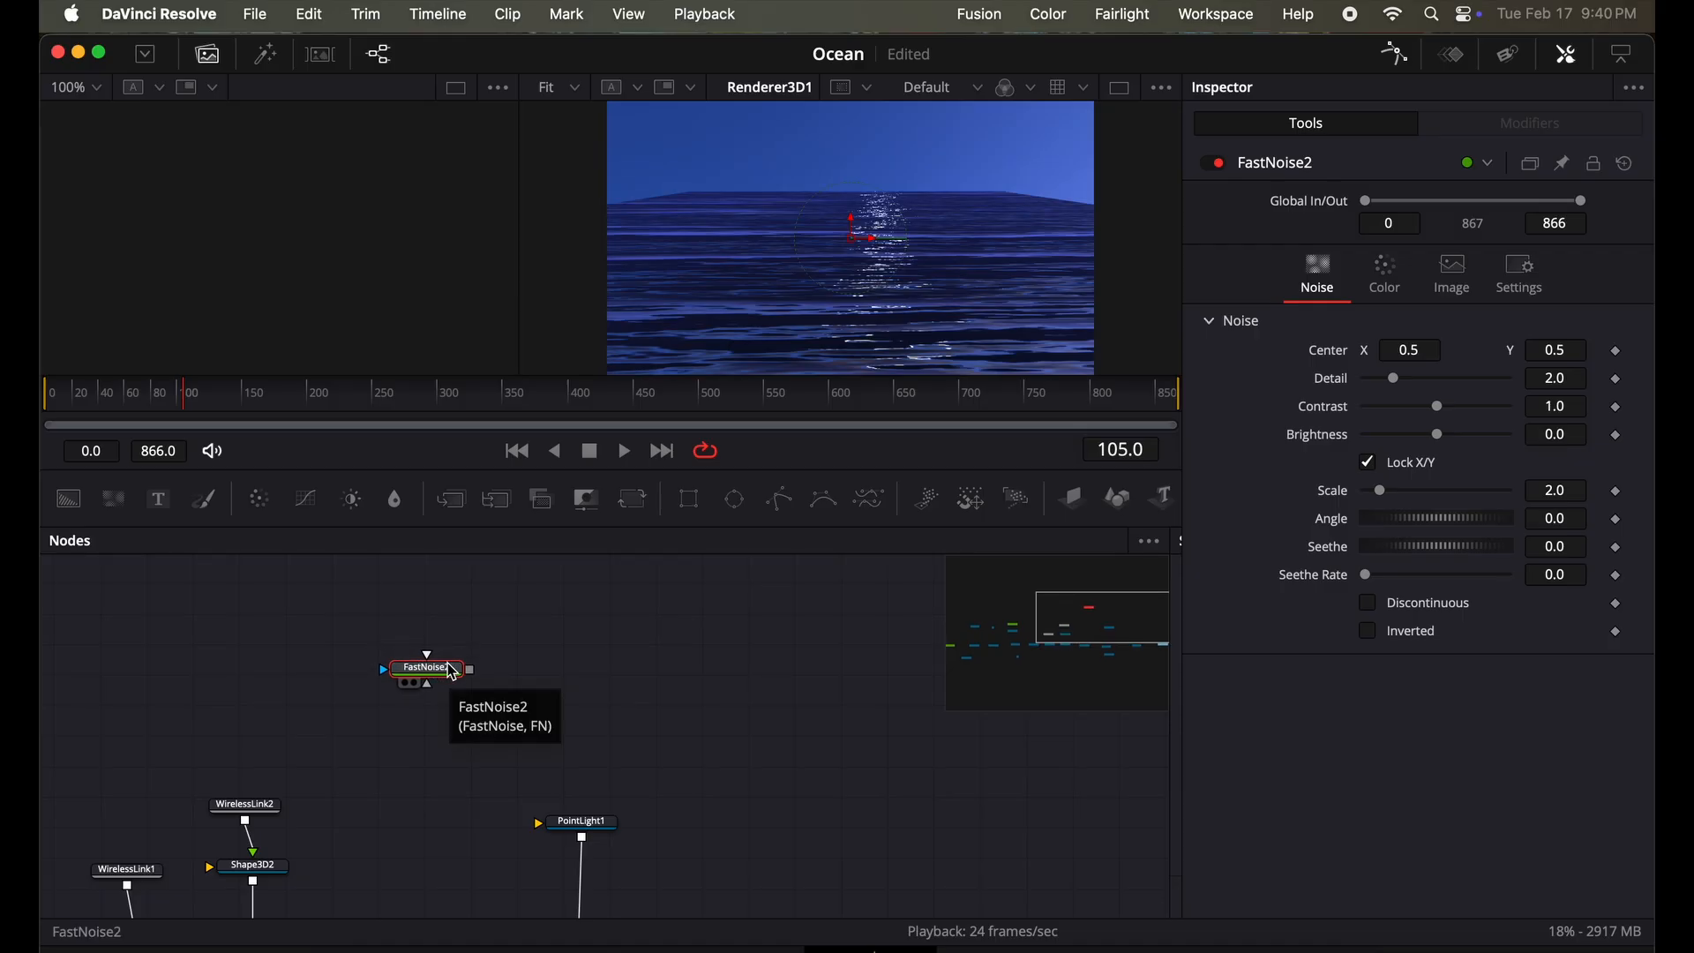
pyautogui.press('1')
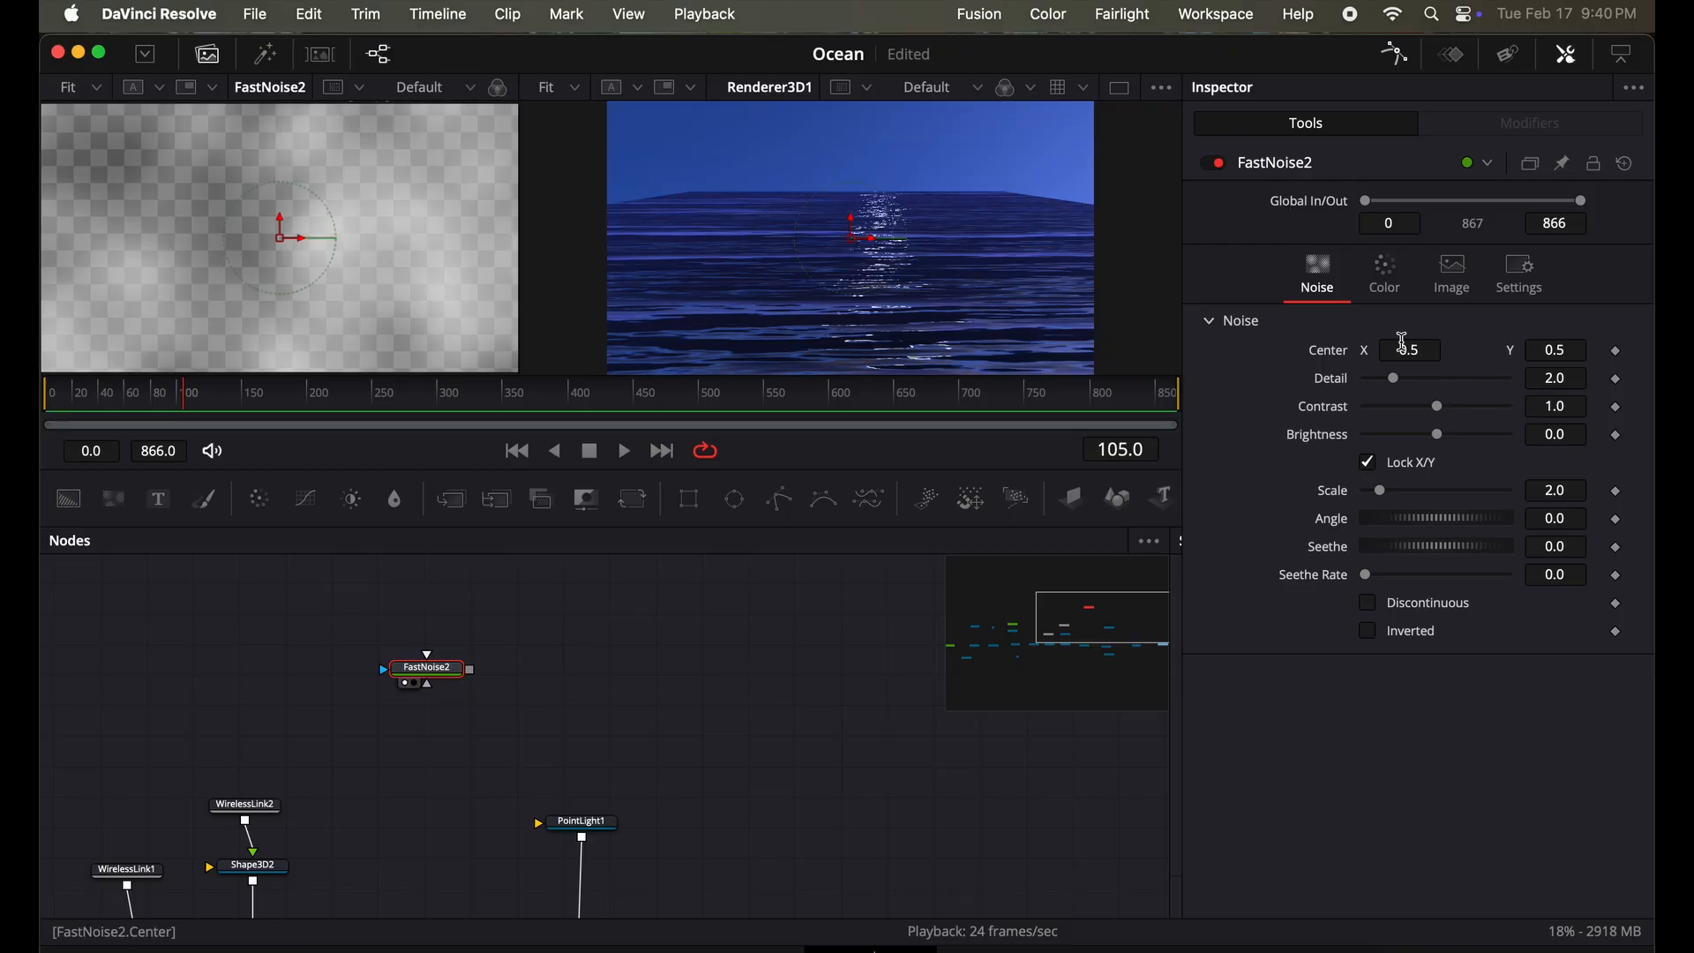
pyautogui.moveTo(1412, 385); pyautogui.dragTo(1646, 396)
pyautogui.moveTo(1453, 419); pyautogui.dragTo(1422, 442)
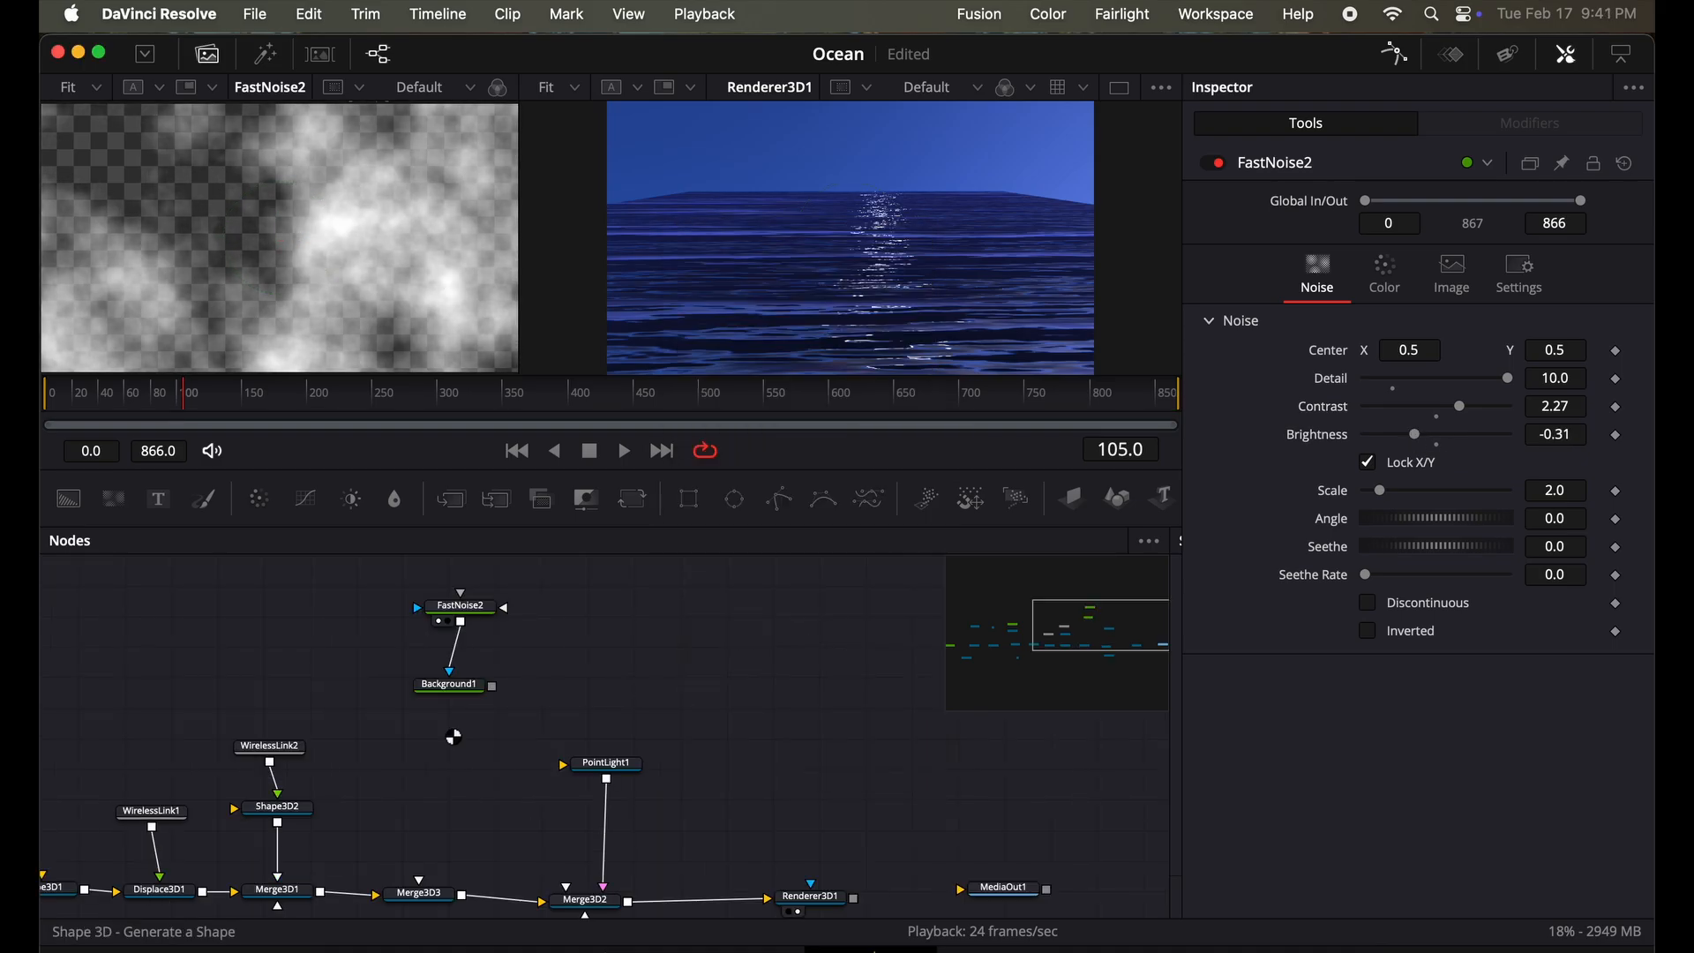
# Add a Shape 3D below Background1, feed the background into its material input and show the shape in the first viewer.
pyautogui.click(448, 730)
pyautogui.moveTo(492, 686); pyautogui.dragTo(441, 734)
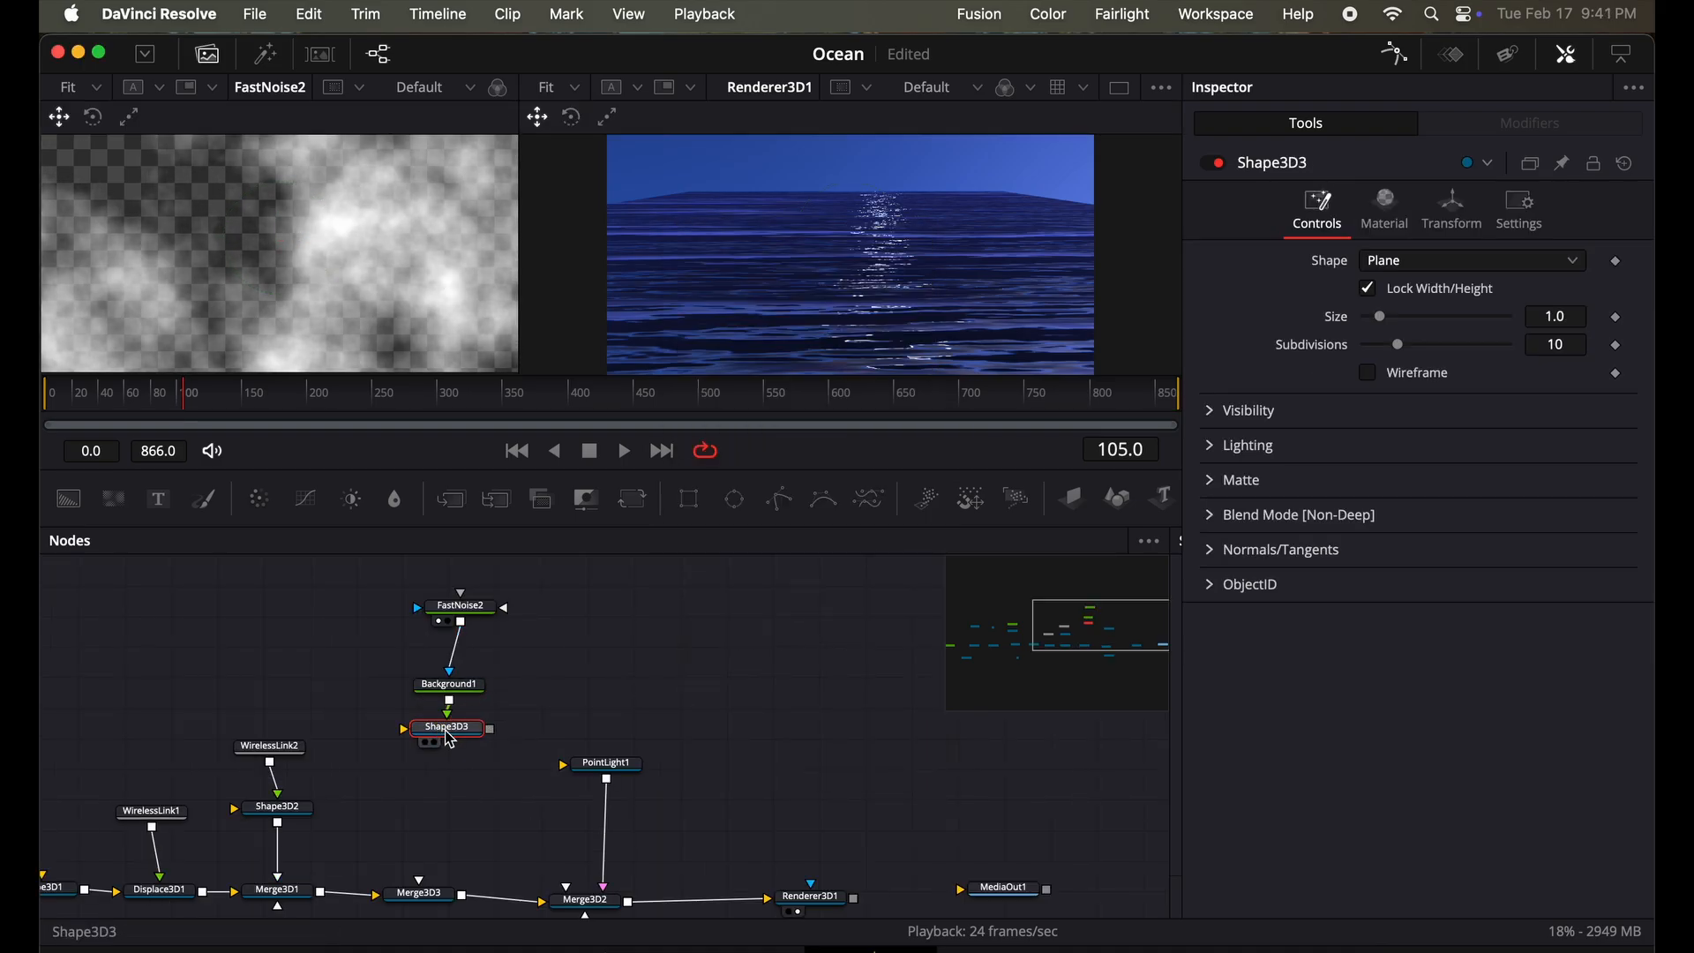
pyautogui.press('1')
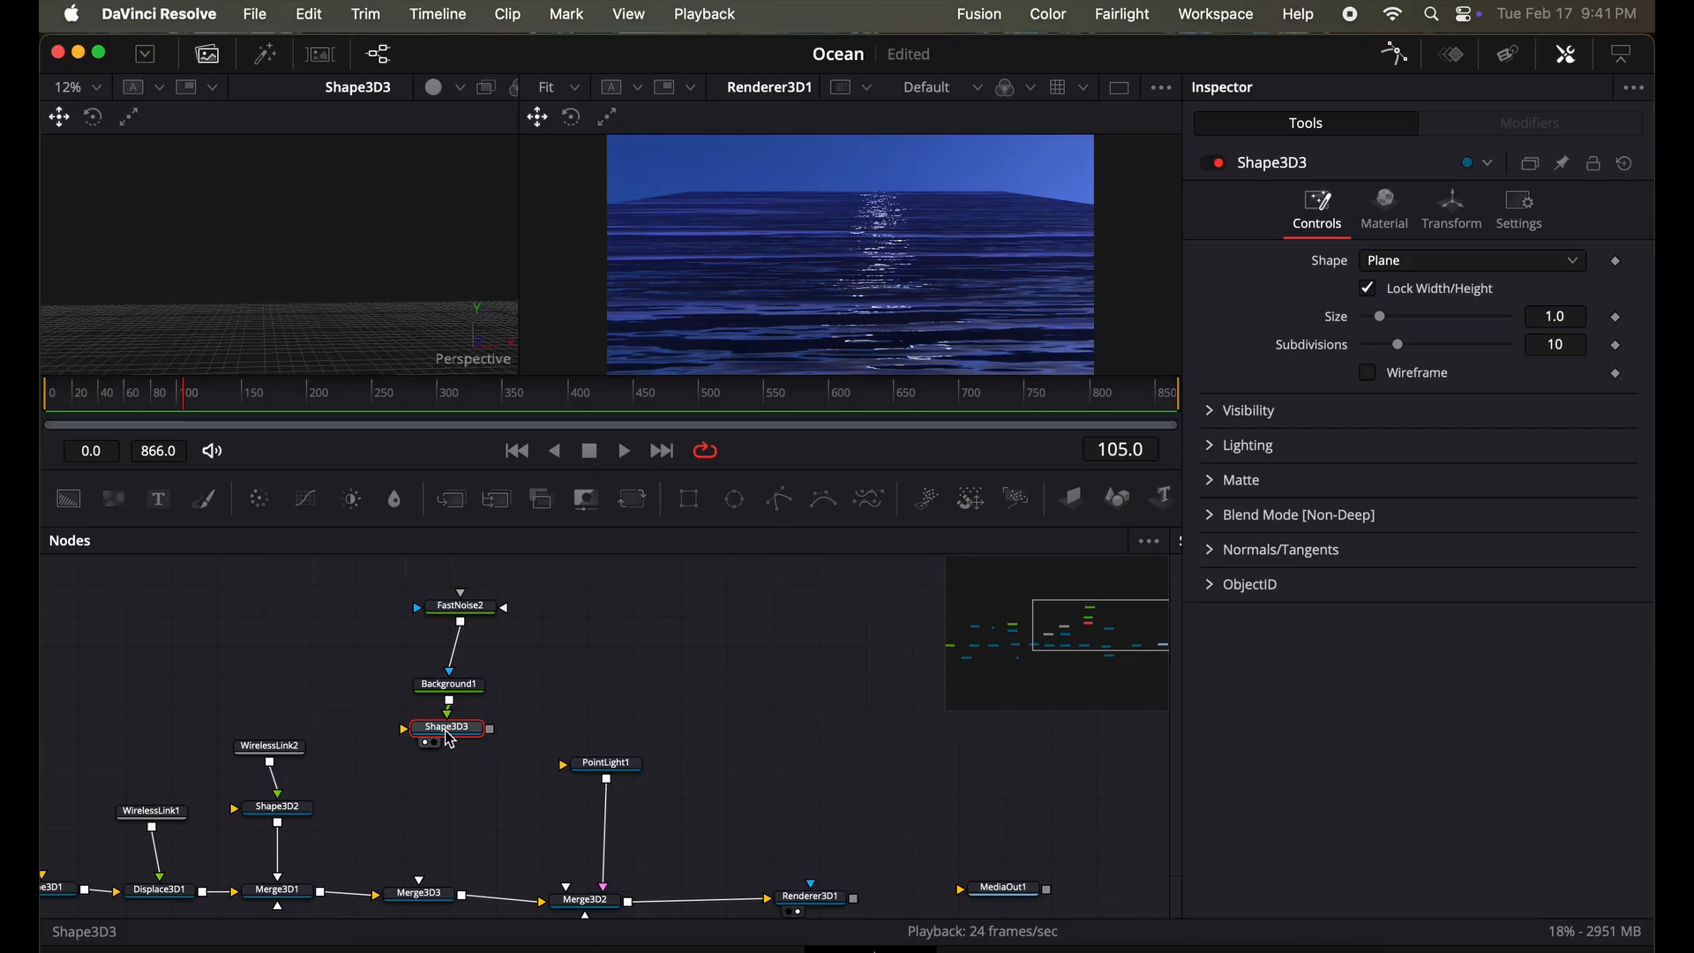
# Connect the background-textured Shape 3D to Merge3D3 and show that merge in the first viewer.
pyautogui.moveTo(492, 730); pyautogui.dragTo(424, 892)
pyautogui.click(425, 893)
pyautogui.press('1')
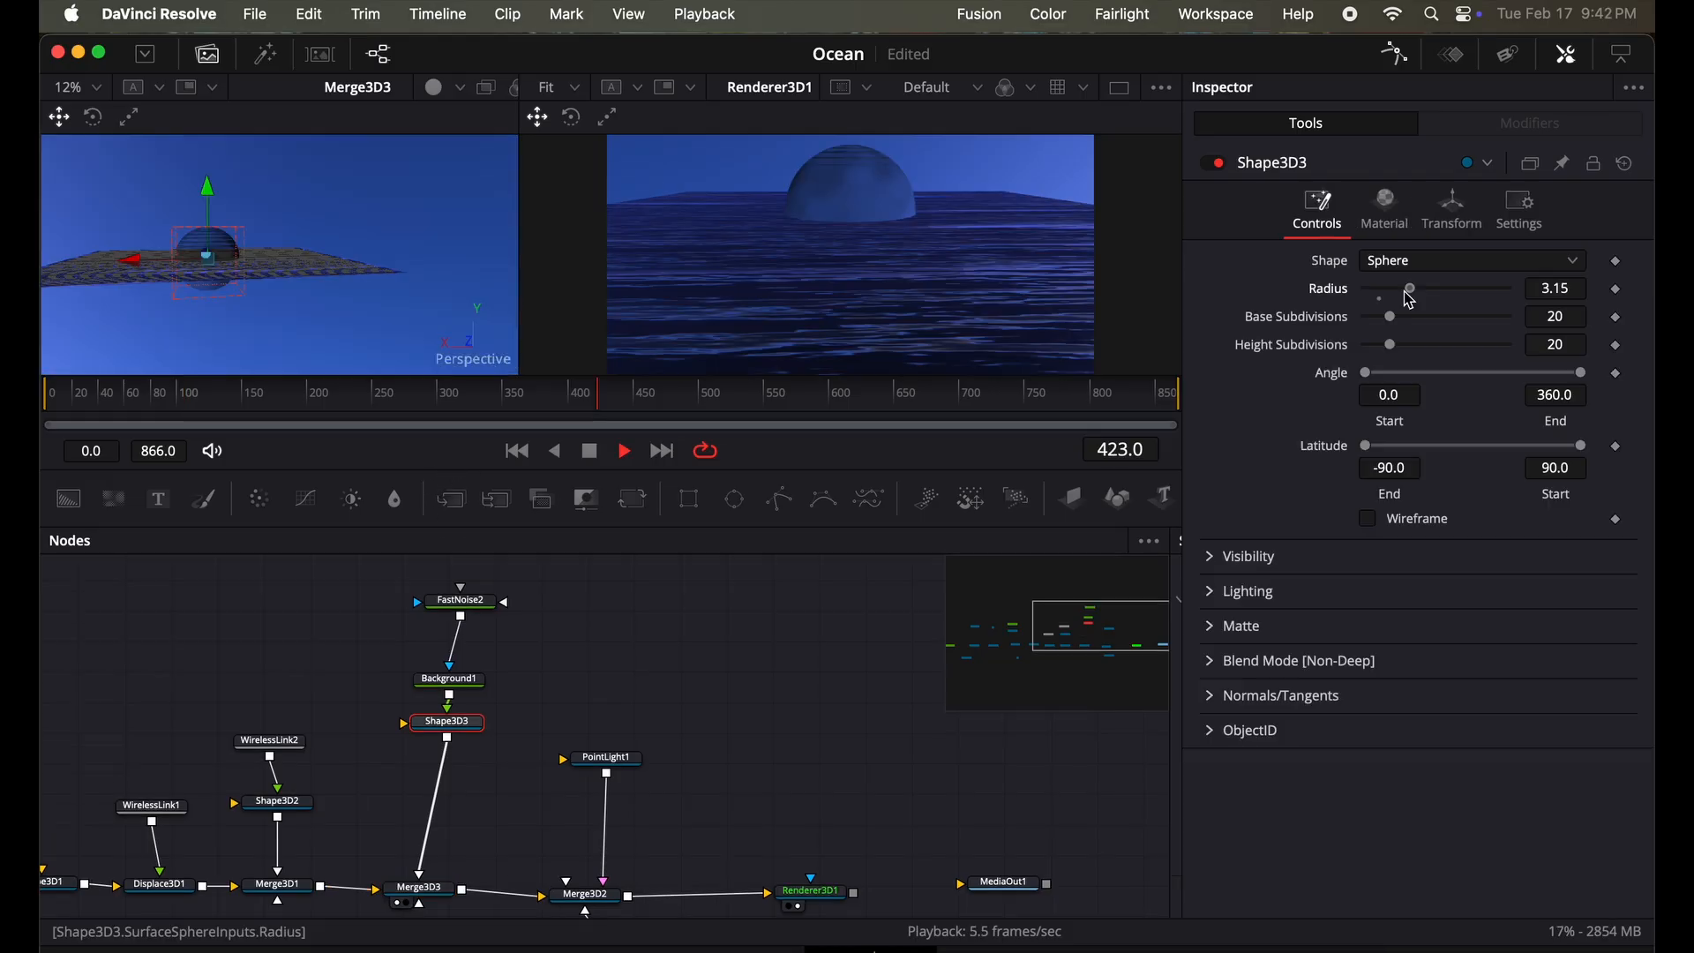
# Set the cloud sphere's Radius to 45.
pyautogui.moveTo(1410, 293); pyautogui.dragTo(1510, 319)
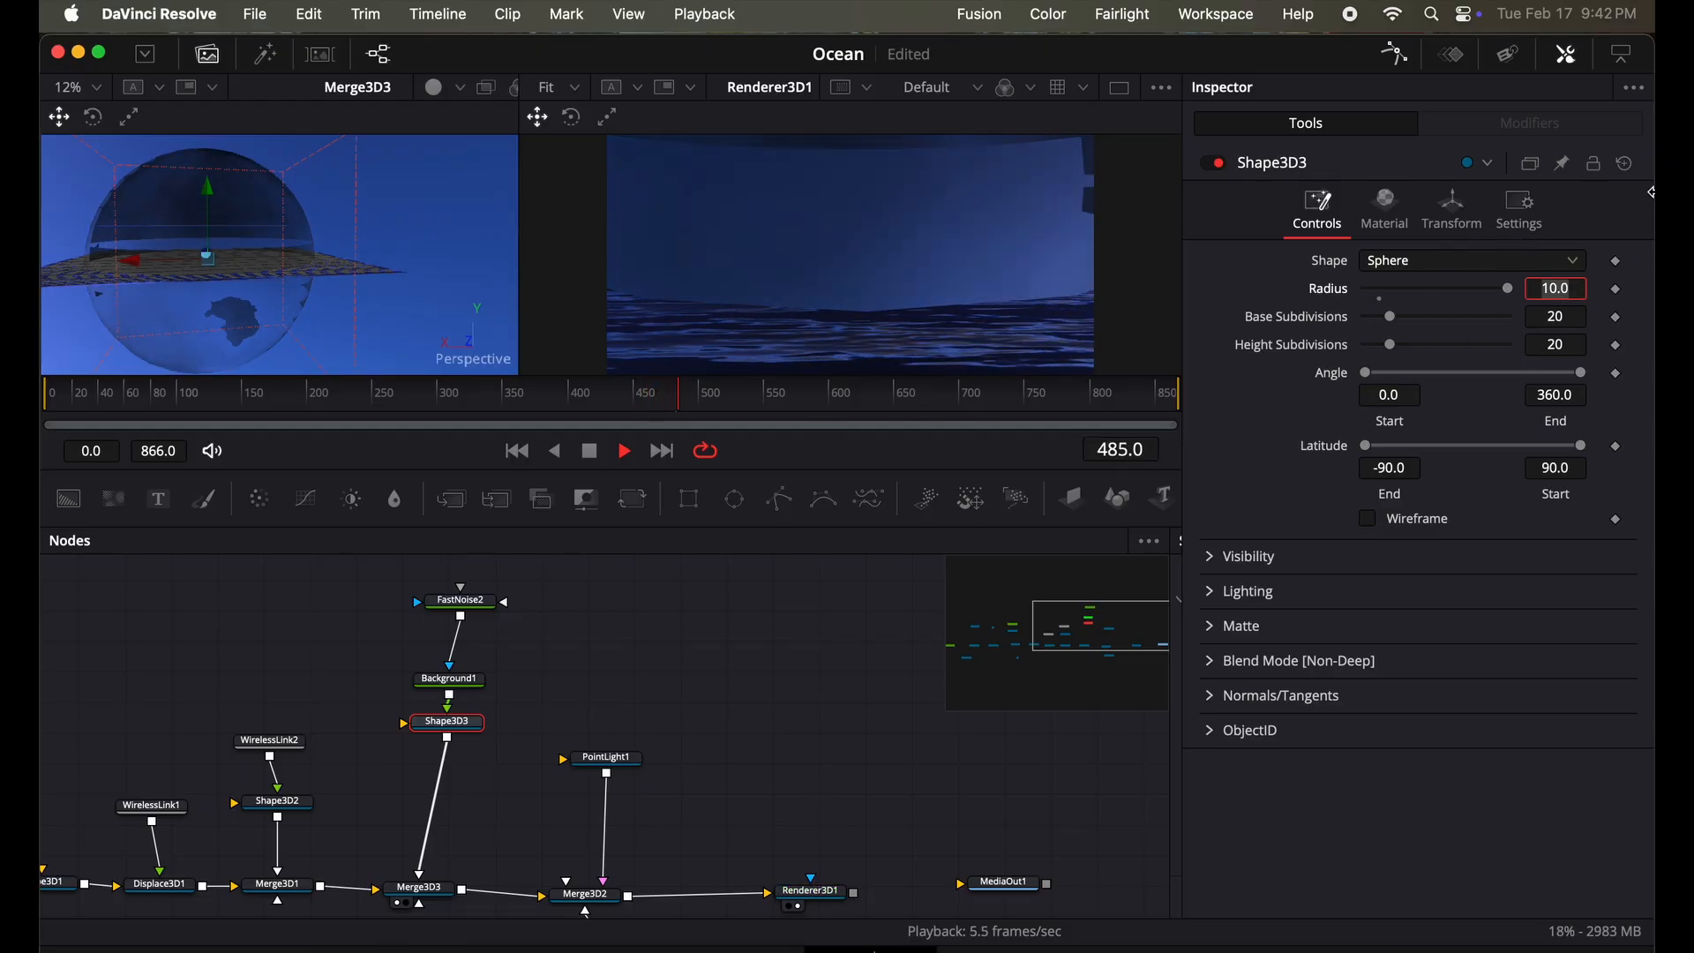
pyautogui.click(1571, 291)
pyautogui.write('45')
pyautogui.press('Tab')
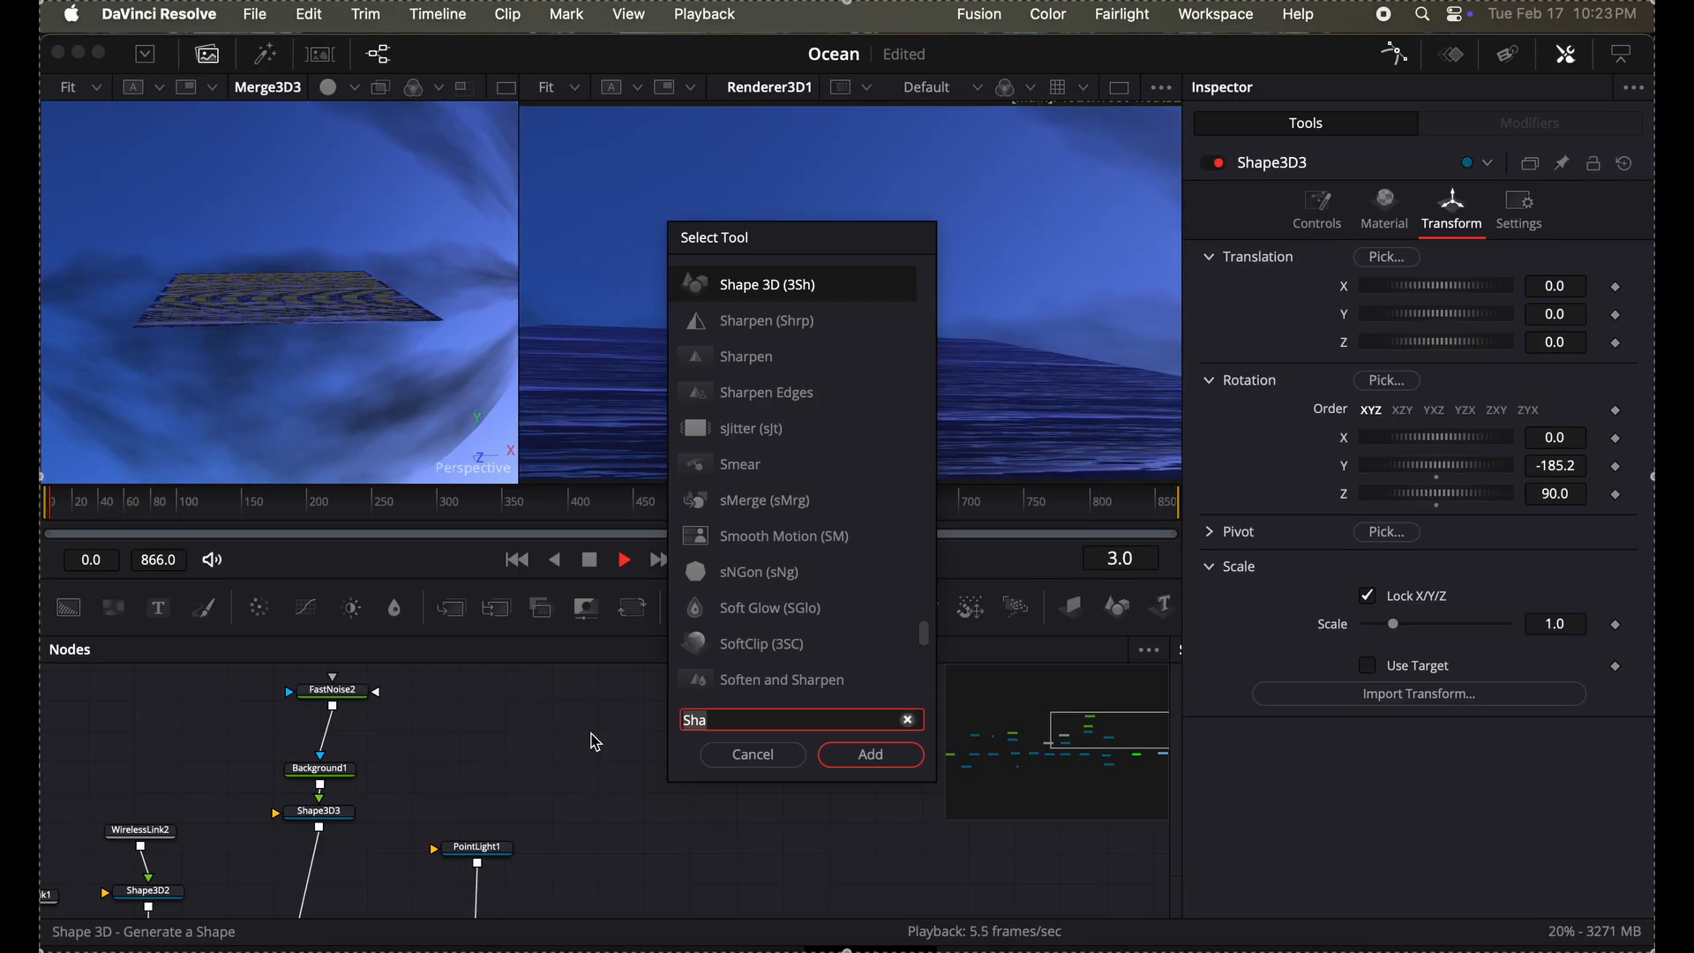
# Add a fourth Shape 3D node in the empty area beside the cloud sphere's nodes.
pyautogui.press('BackSpace')
pyautogui.press('BackSpace')
pyautogui.press('BackSpace')
pyautogui.write('sph')
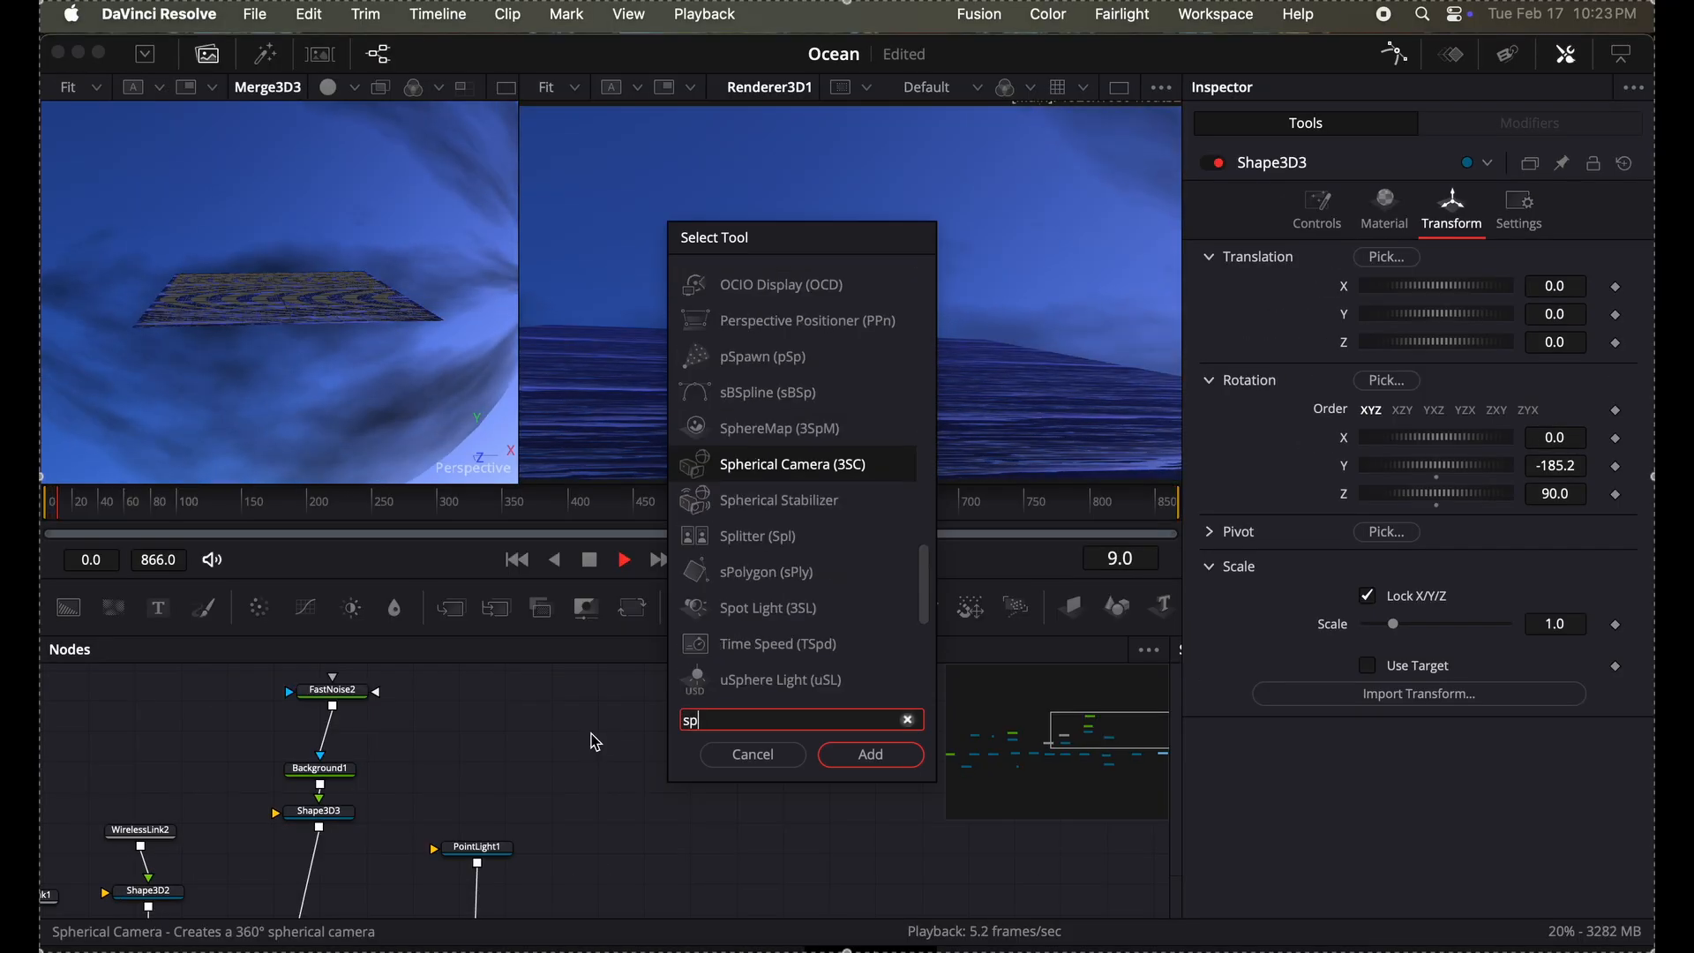
pyautogui.press('BackSpace')
pyautogui.press('BackSpace')
pyautogui.press('BackSpace')
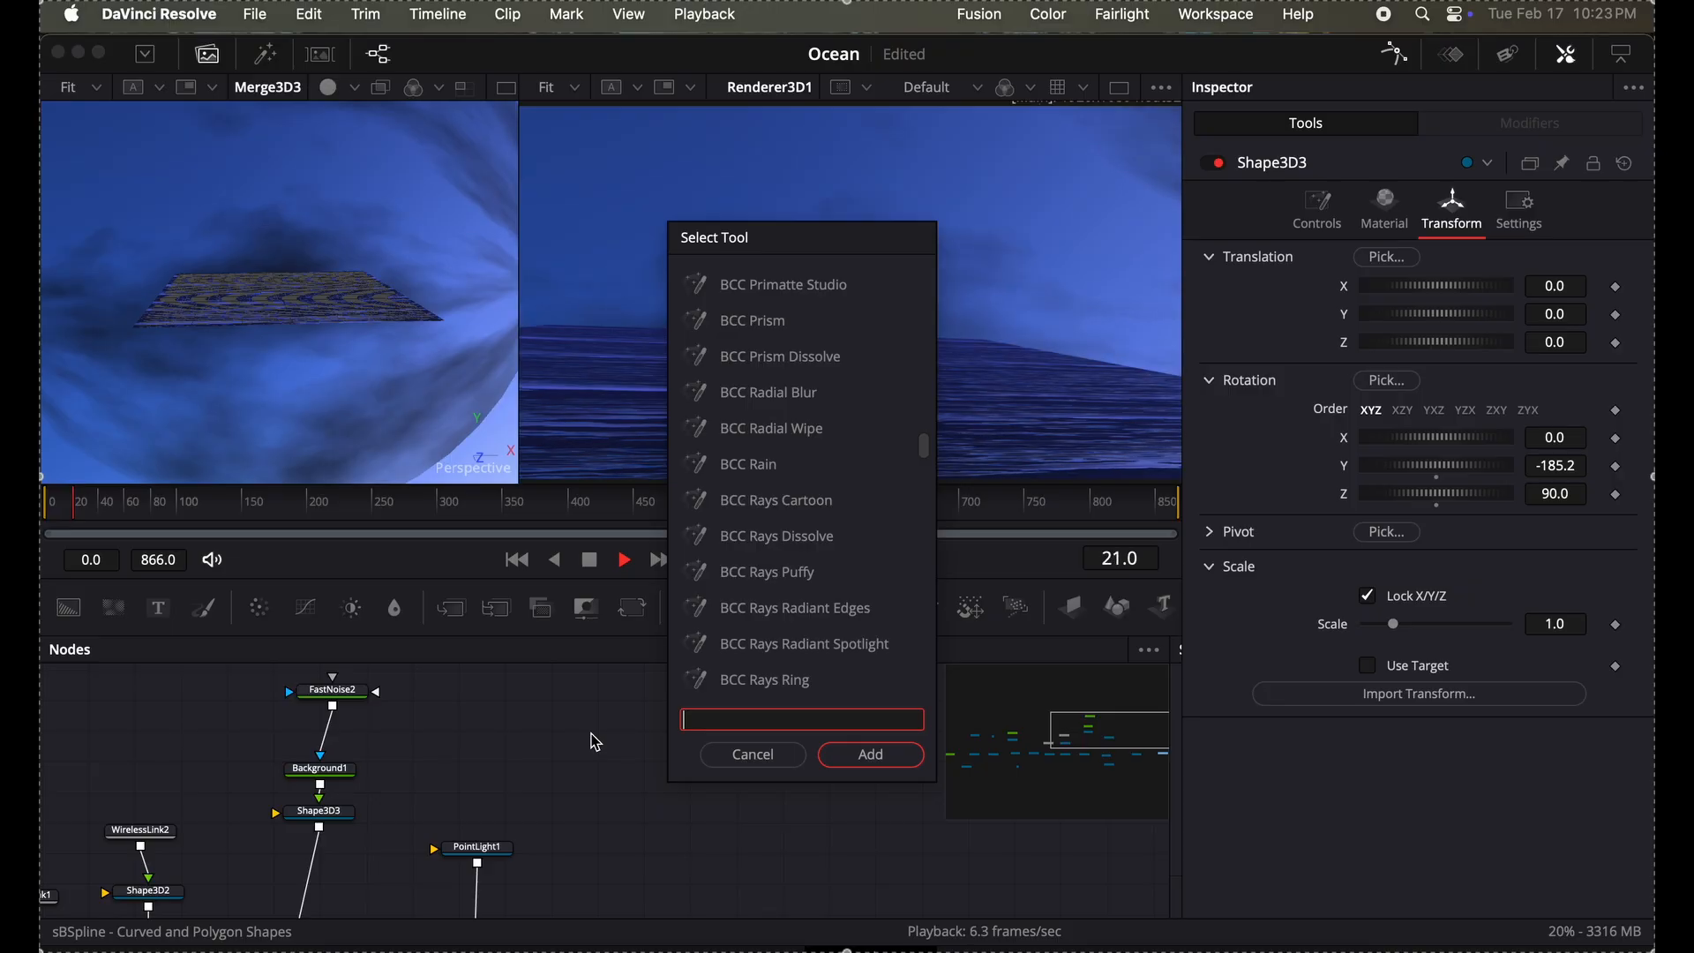
pyautogui.write('Sg=ha')
pyautogui.press('BackSpace')
pyautogui.press('BackSpace')
pyautogui.press('BackSpace')
pyautogui.press('BackSpace')
pyautogui.press('BackSpace')
pyautogui.write('Sha')
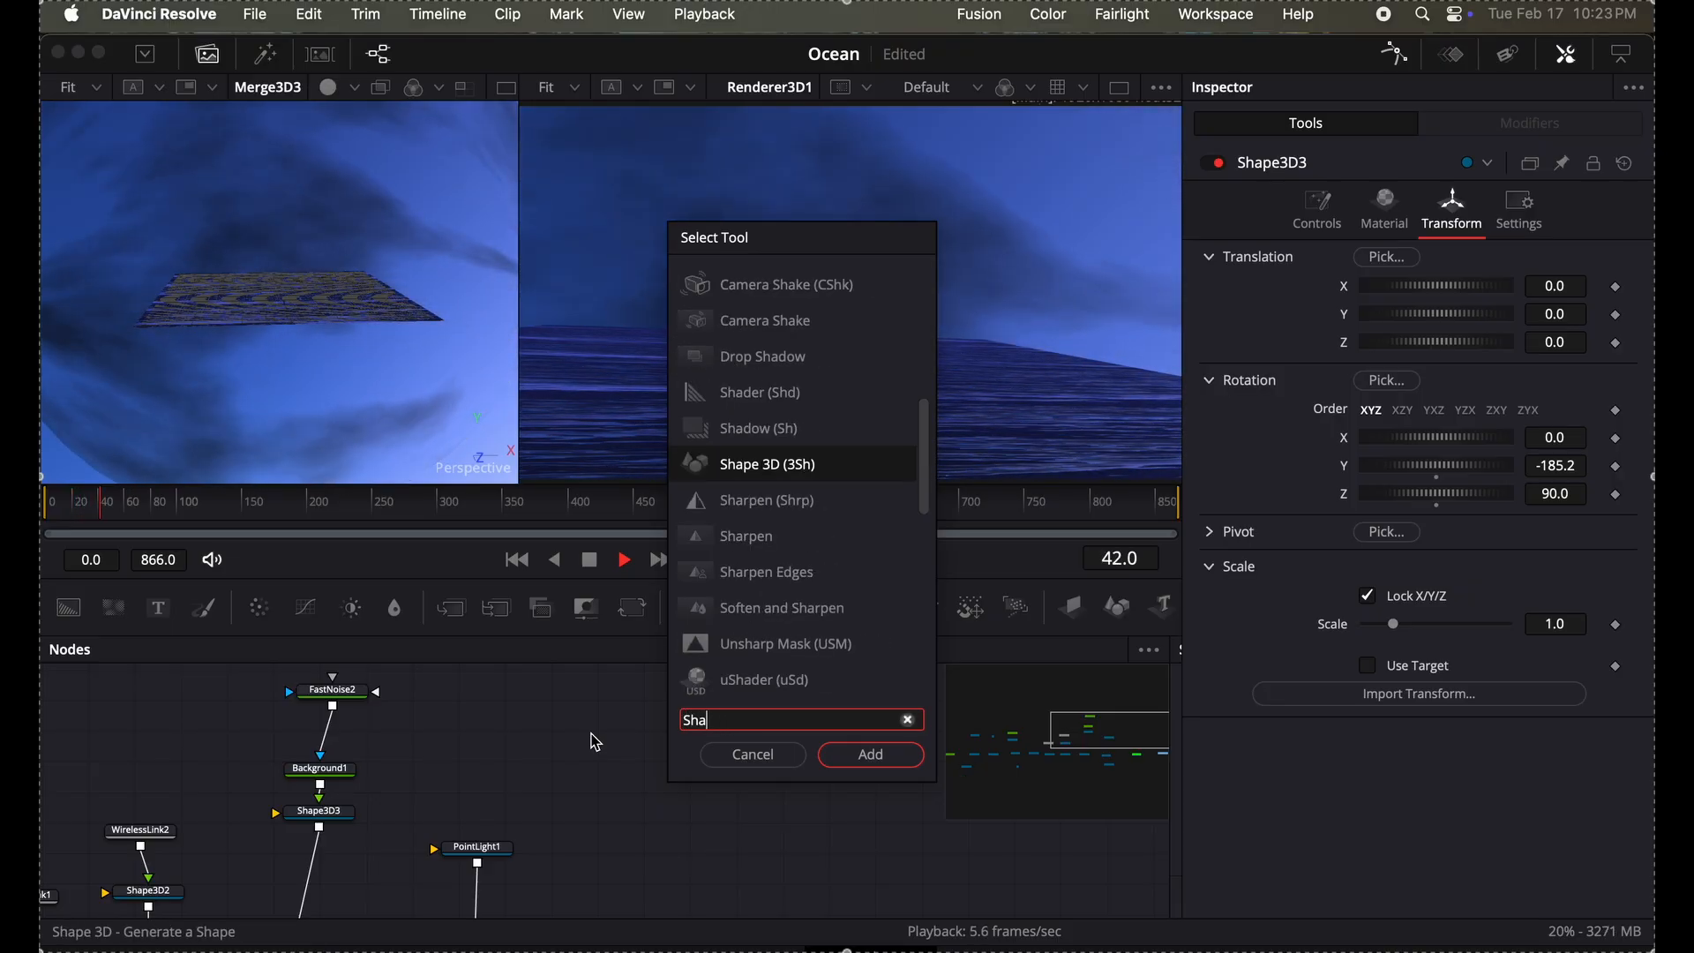
pyautogui.click(720, 464)
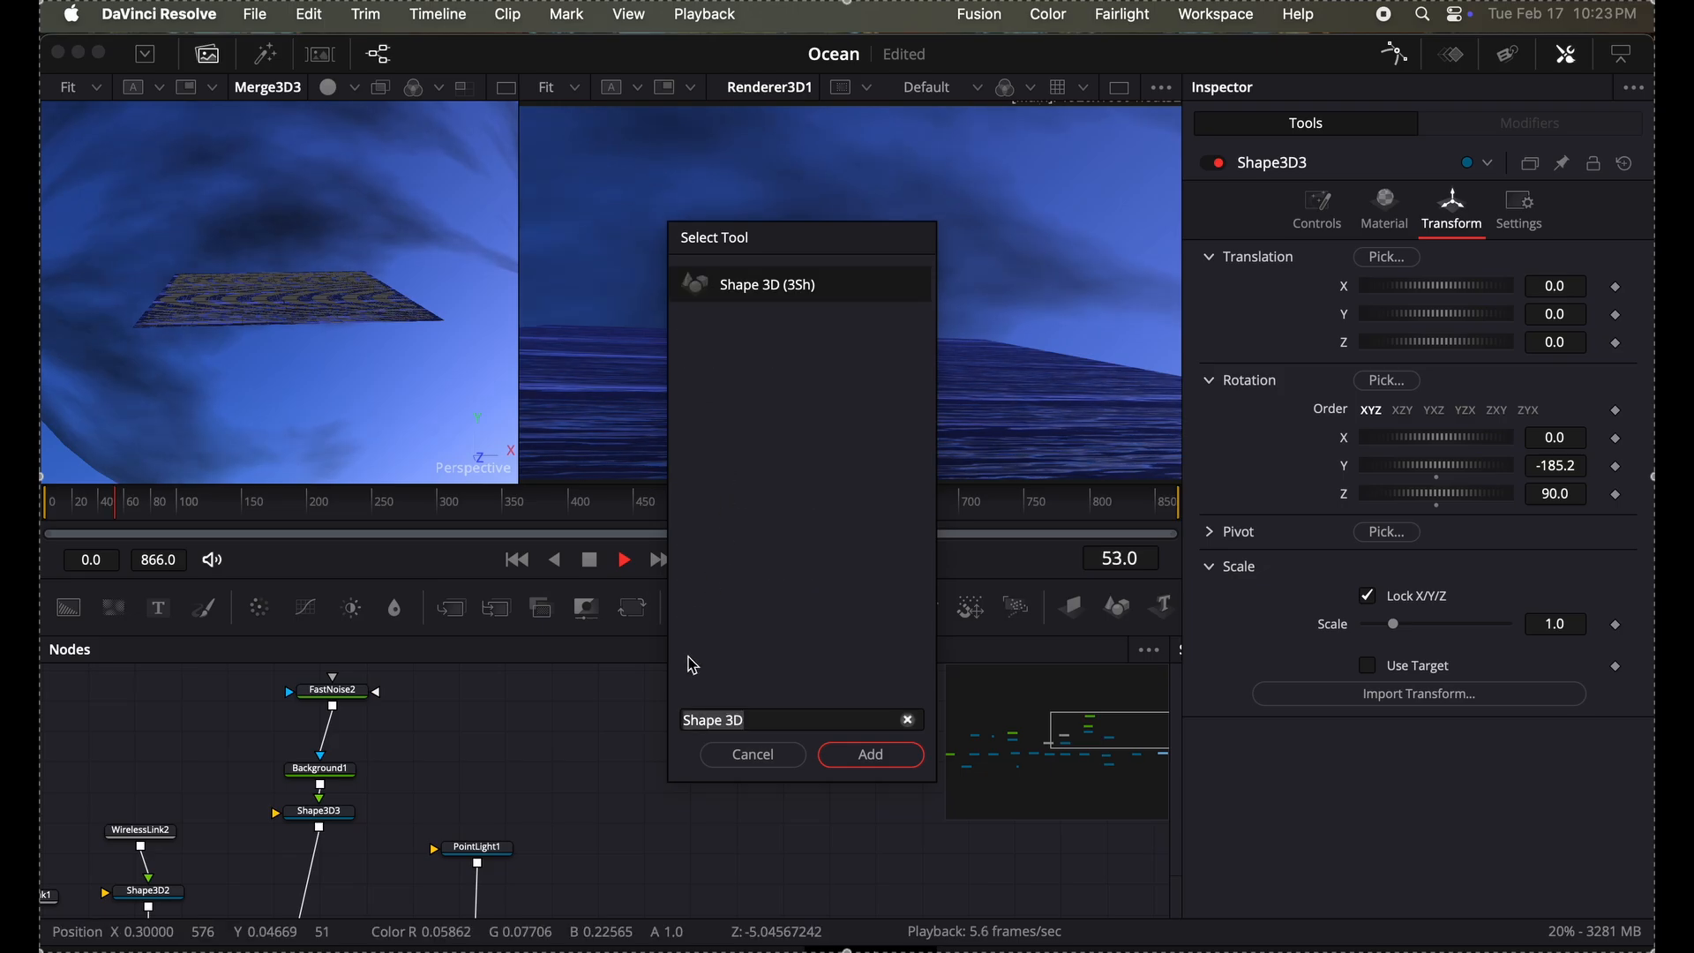
pyautogui.click(872, 756)
# Connect the fourth Shape 3D to a free scene input of Merge3D3.
pyautogui.scroll(-5, 644, 758)
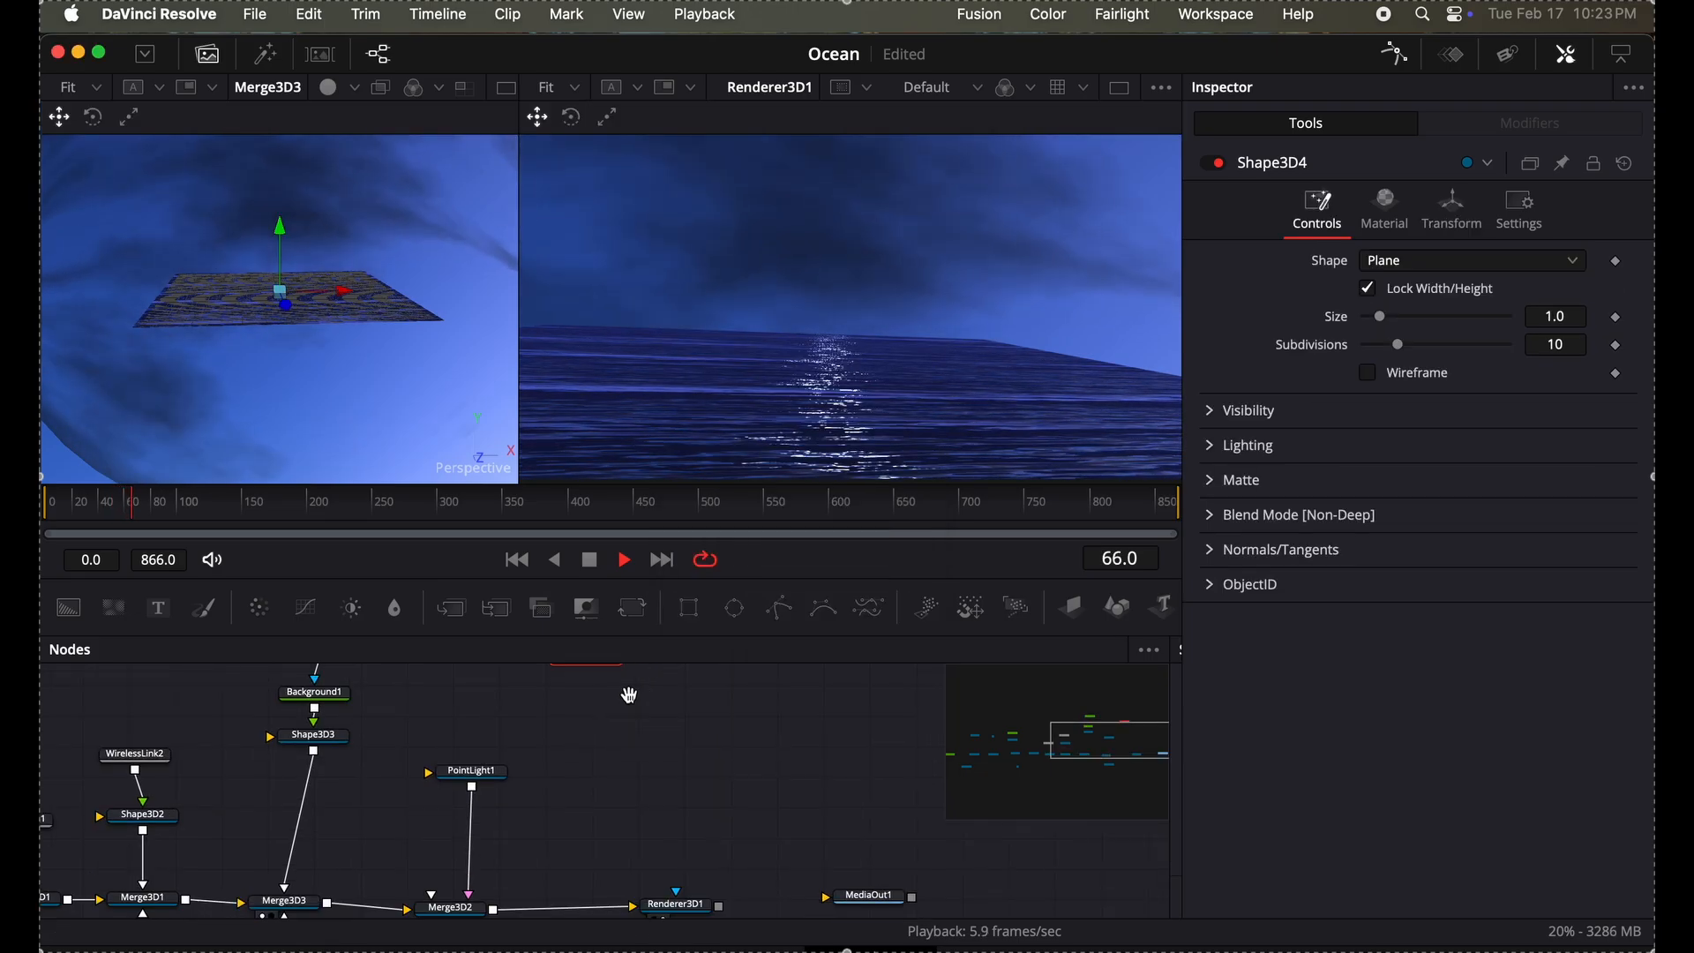
pyautogui.scroll(4, 634, 735)
pyautogui.moveTo(548, 718); pyautogui.dragTo(233, 899)
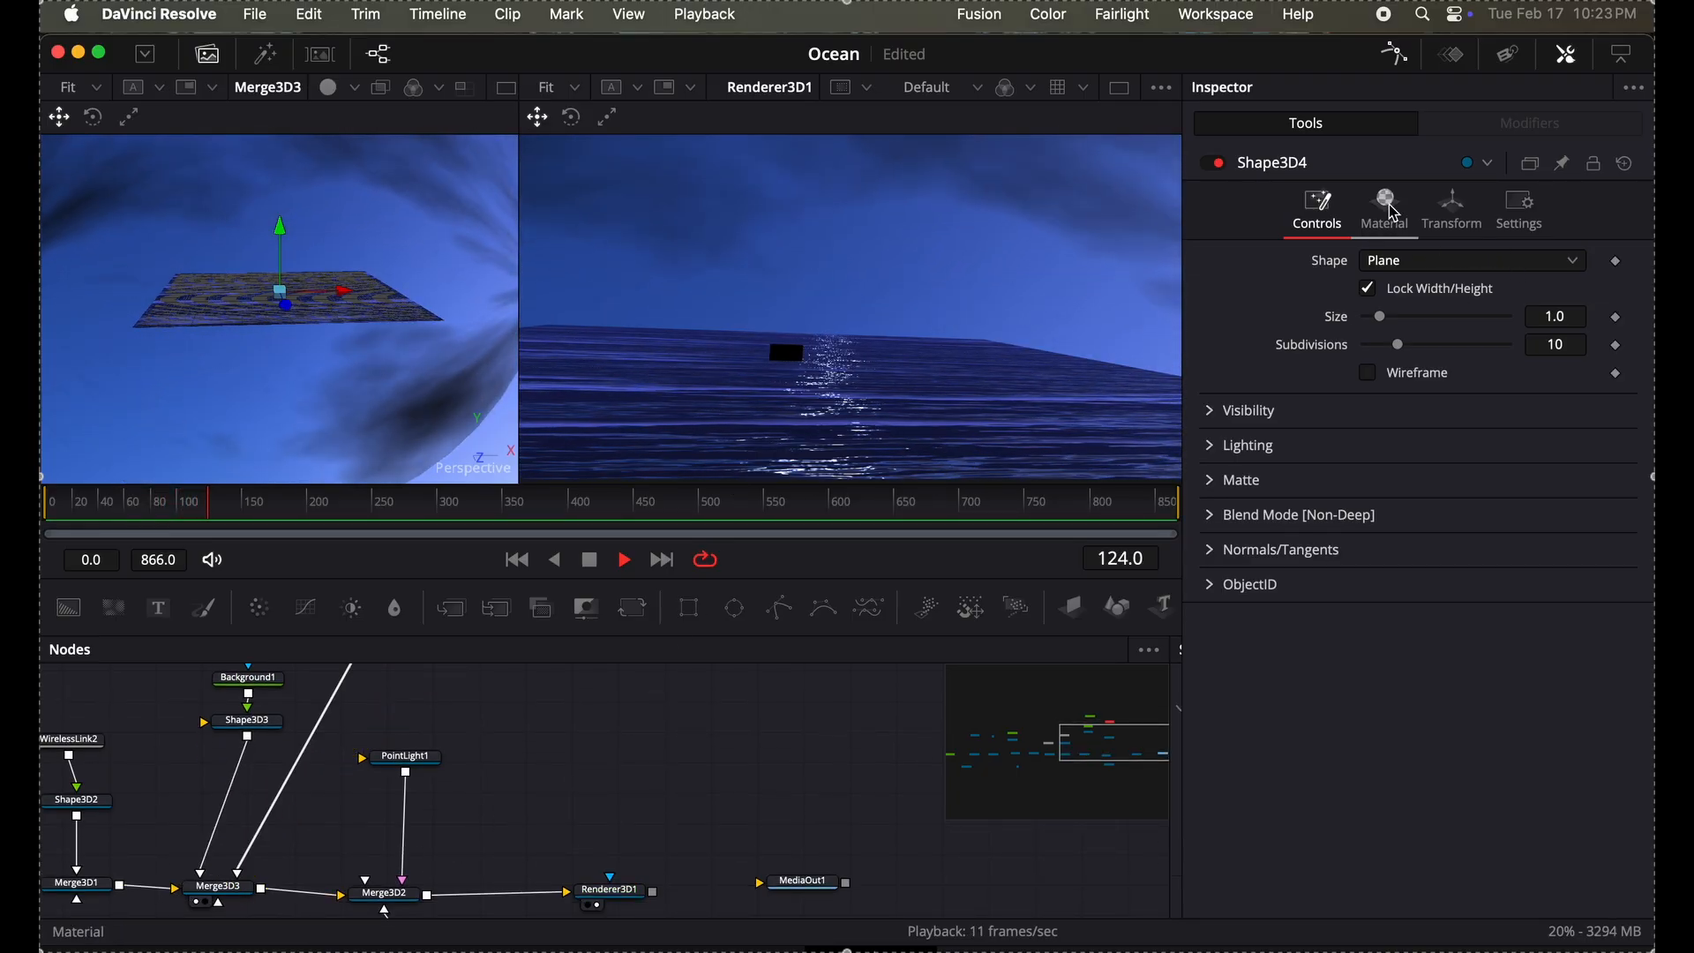
# Enlarge the fourth Shape 3D's plane to a Size of 3.15 and change its Shape to Sphere.
pyautogui.moveTo(1381, 316); pyautogui.dragTo(1403, 331)
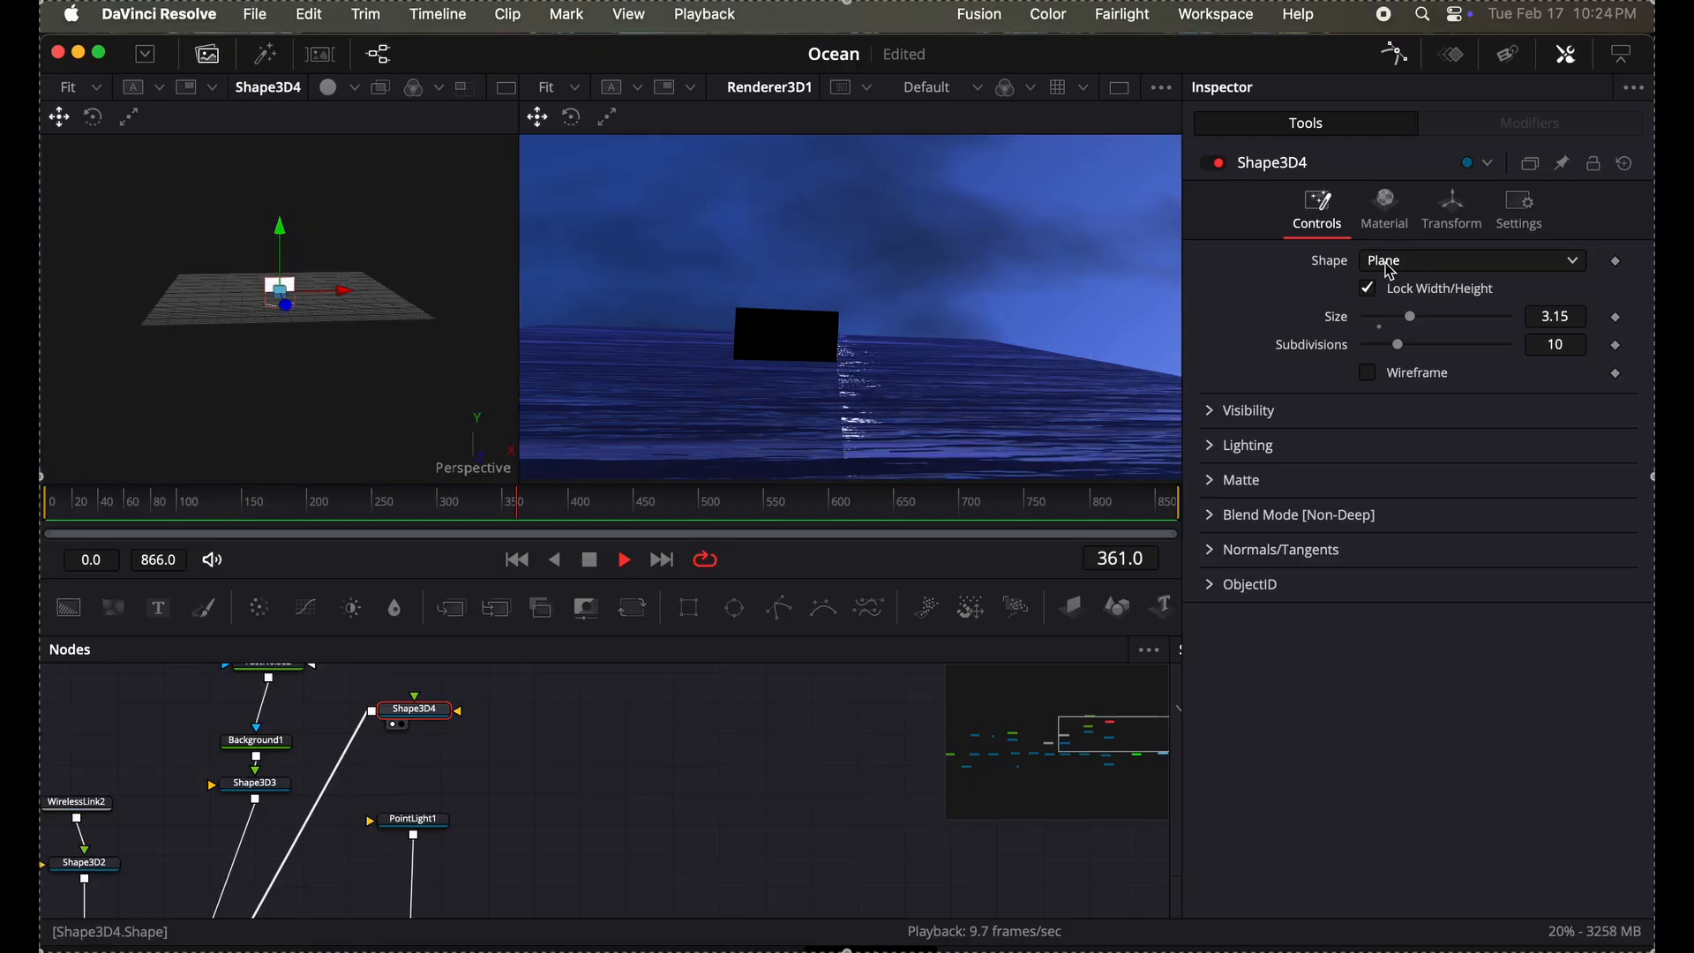
pyautogui.click(1388, 261)
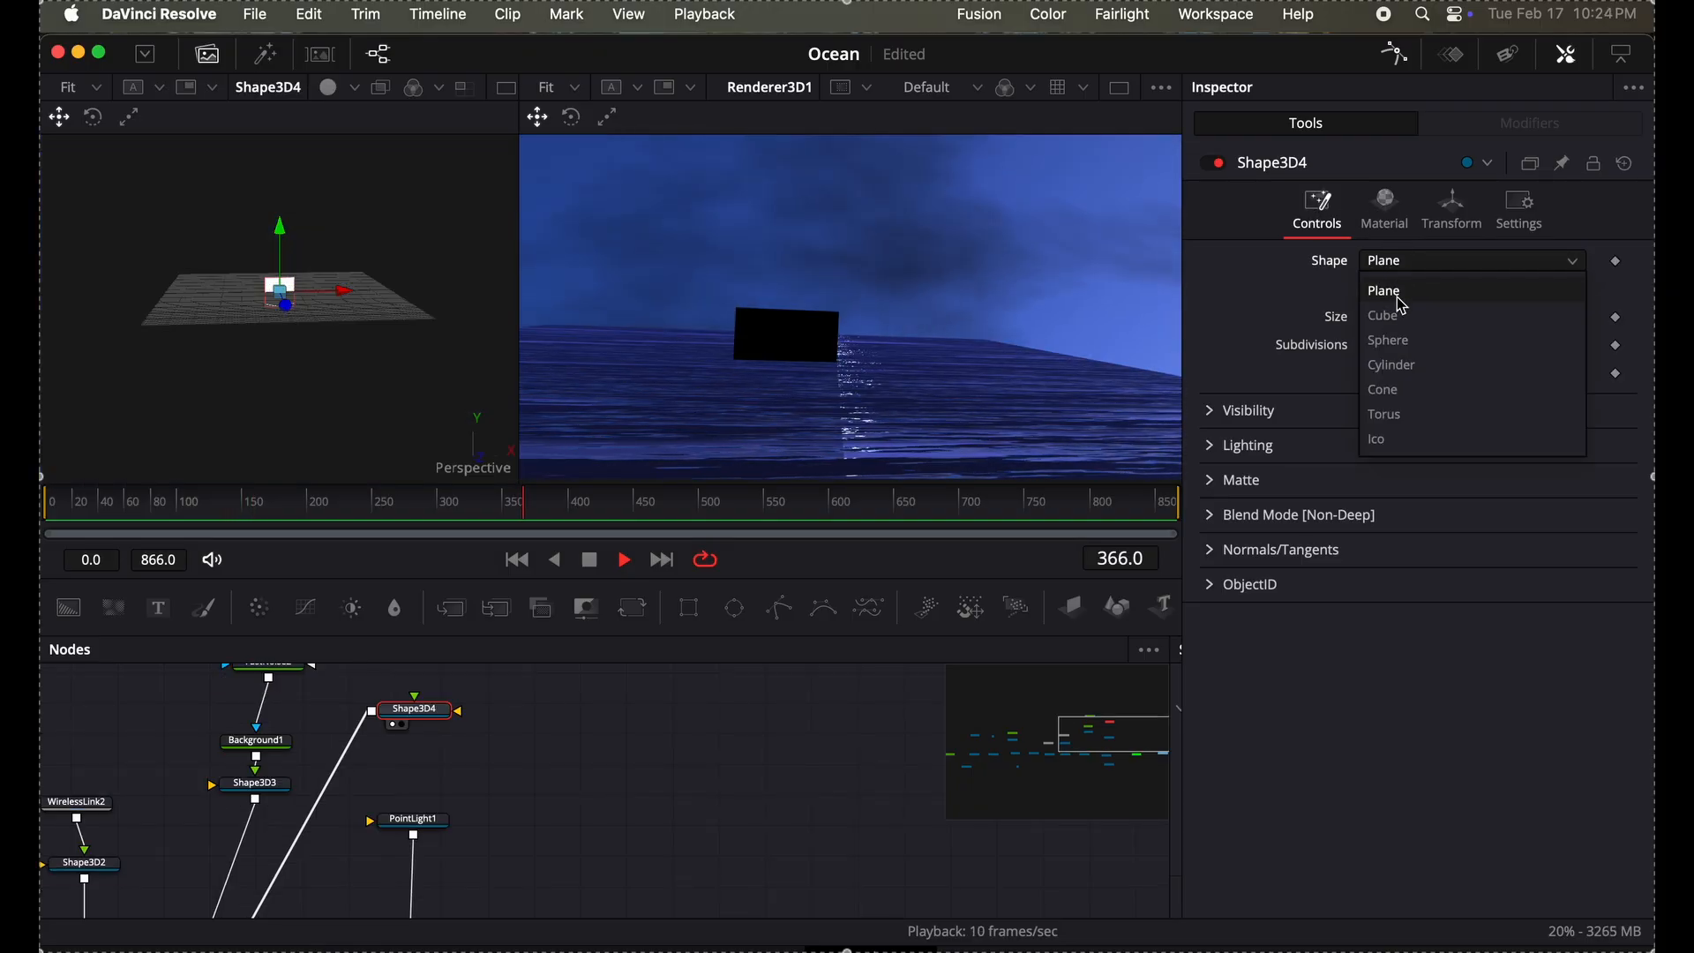
pyautogui.click(1389, 341)
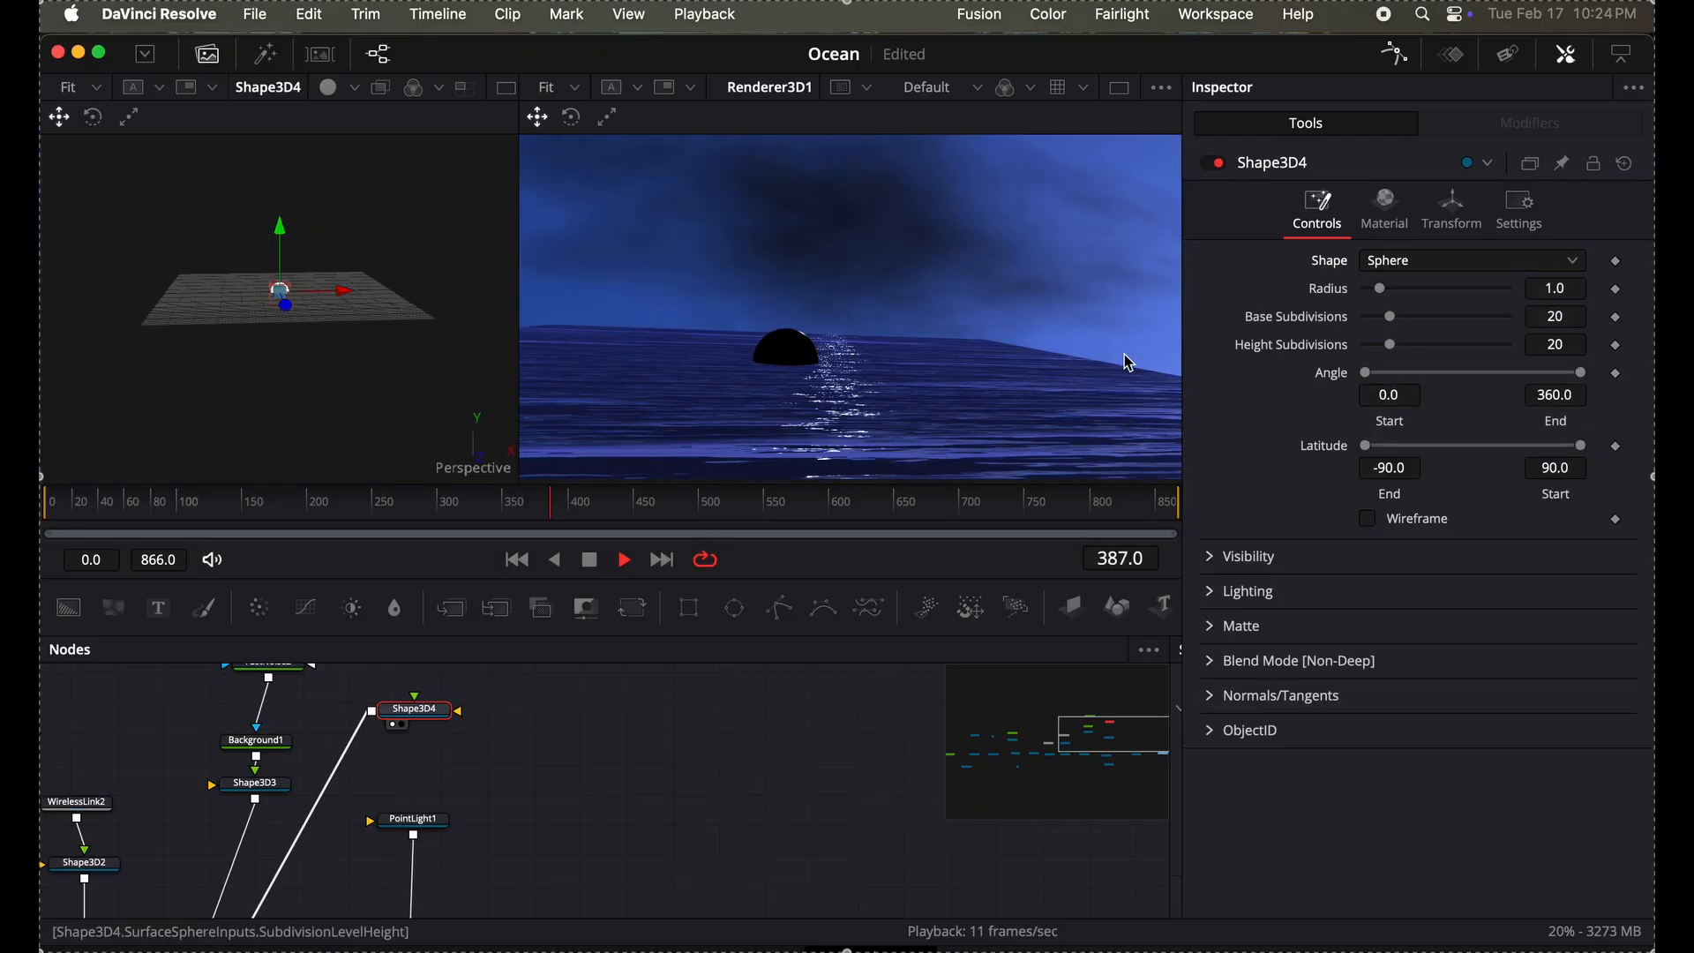
# Raise the fourth Shape 3D's sphere above the water by setting its Y translation to 3.6.
pyautogui.rightClick(800, 383)
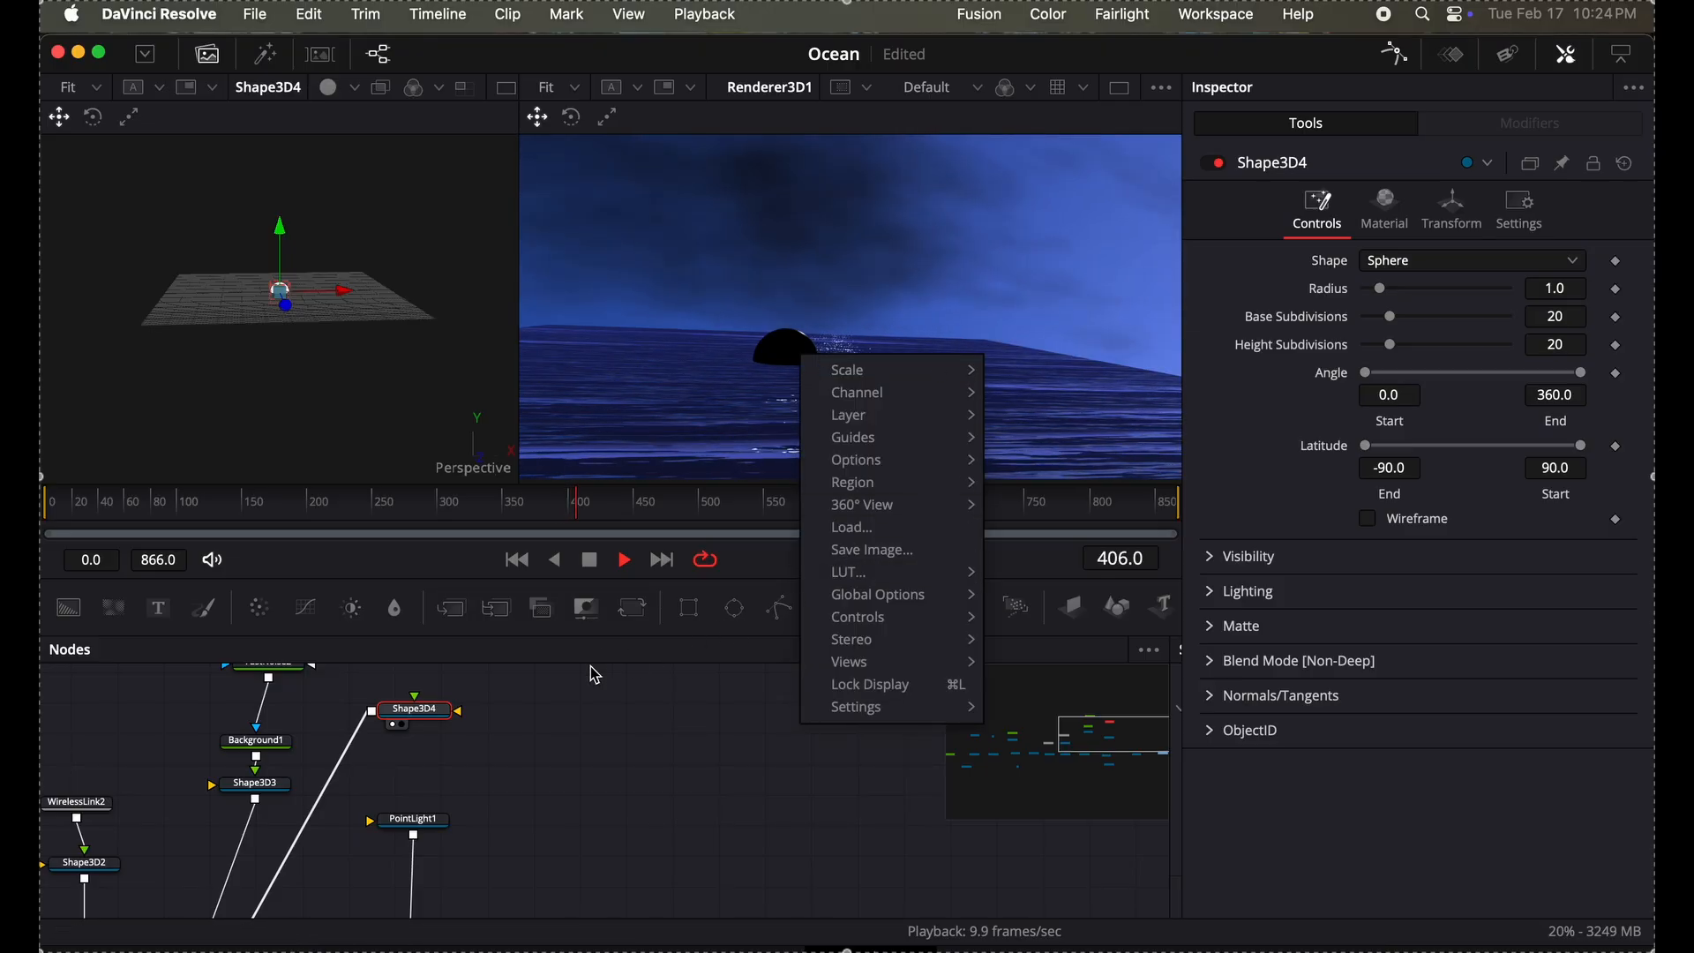
pyautogui.click(687, 748)
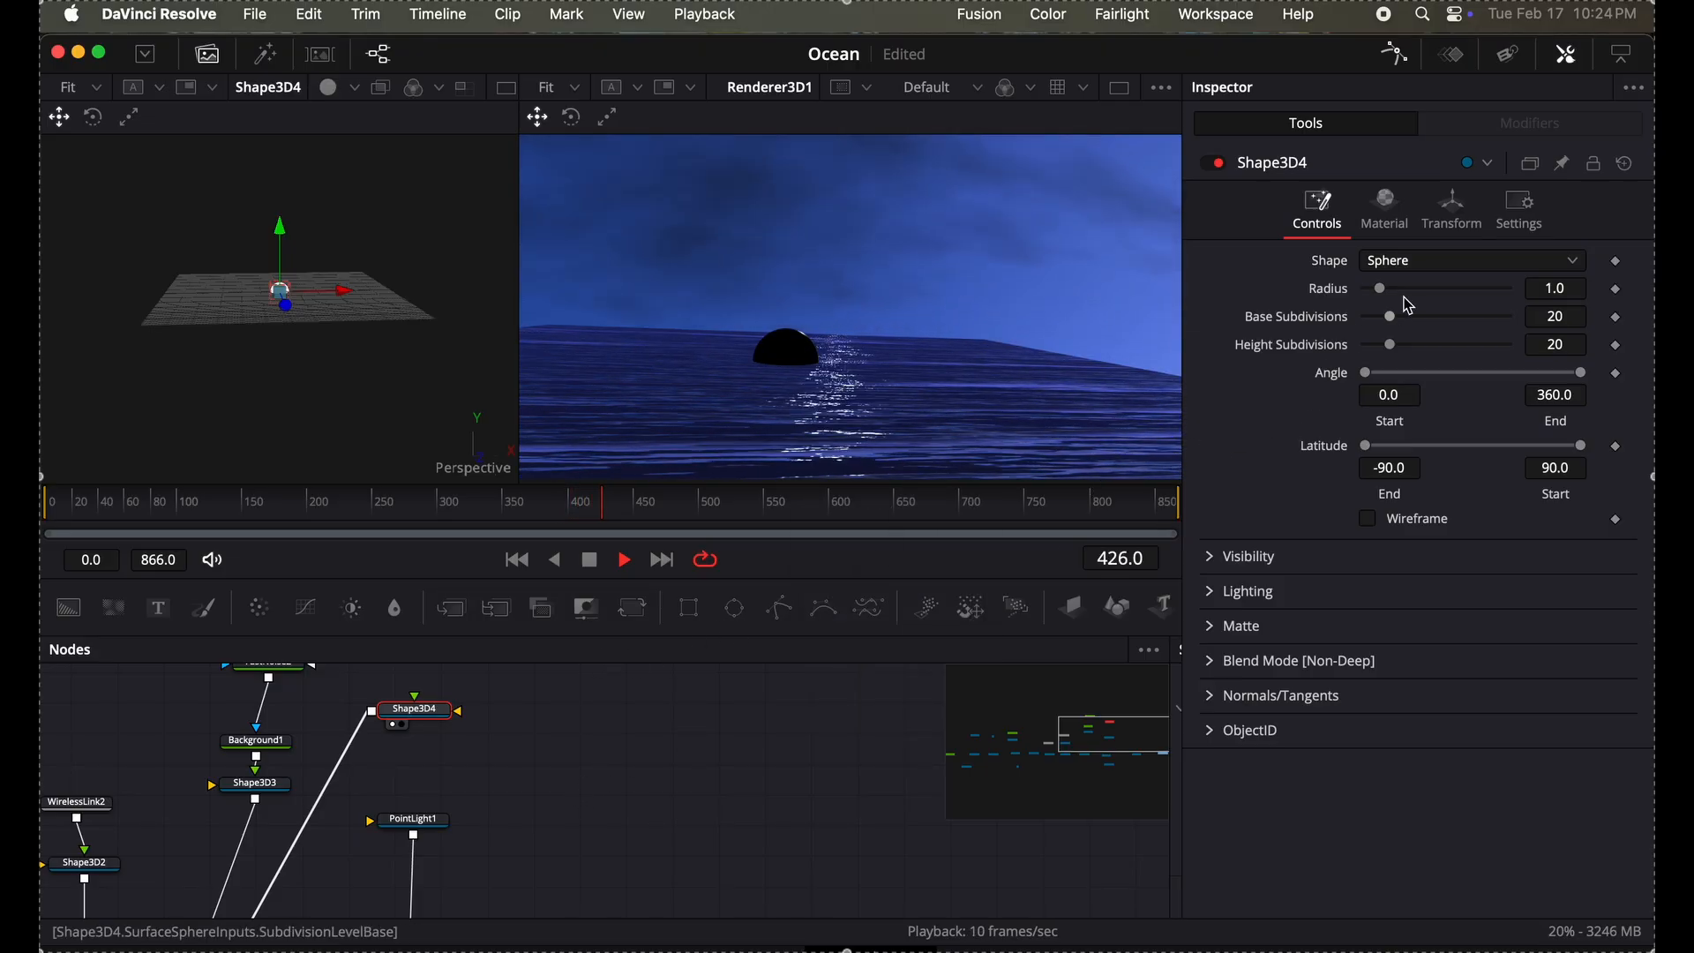
pyautogui.click(1464, 211)
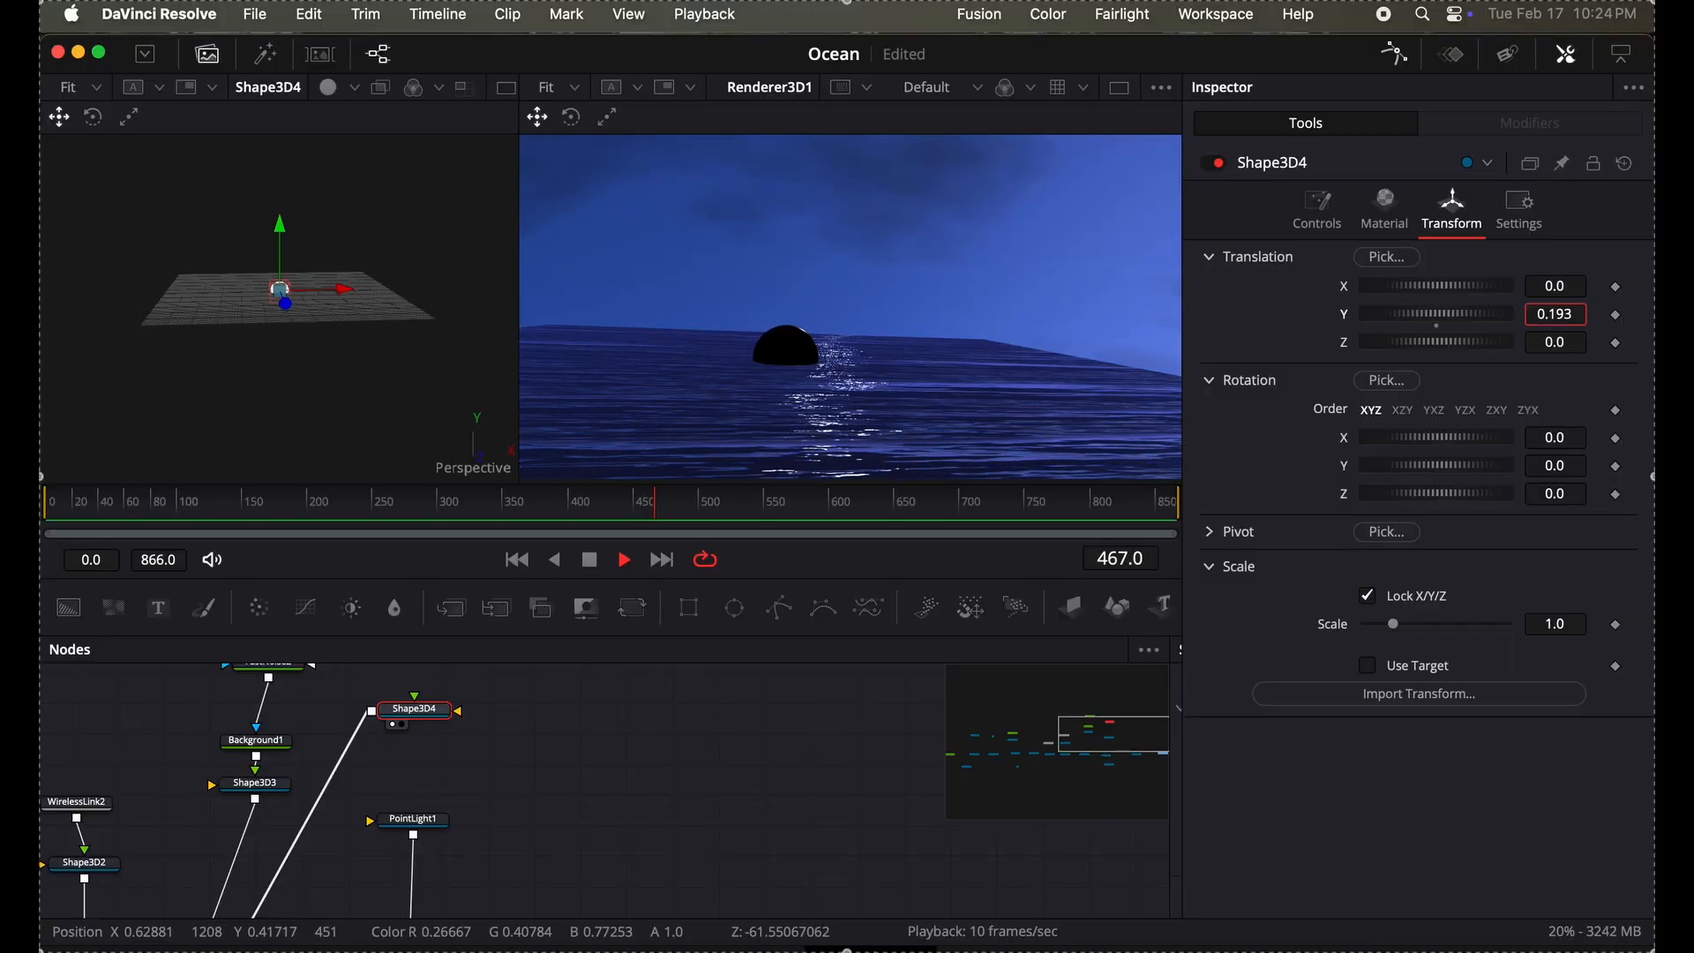
pyautogui.moveTo(1414, 328); pyautogui.dragTo(1512, 338)
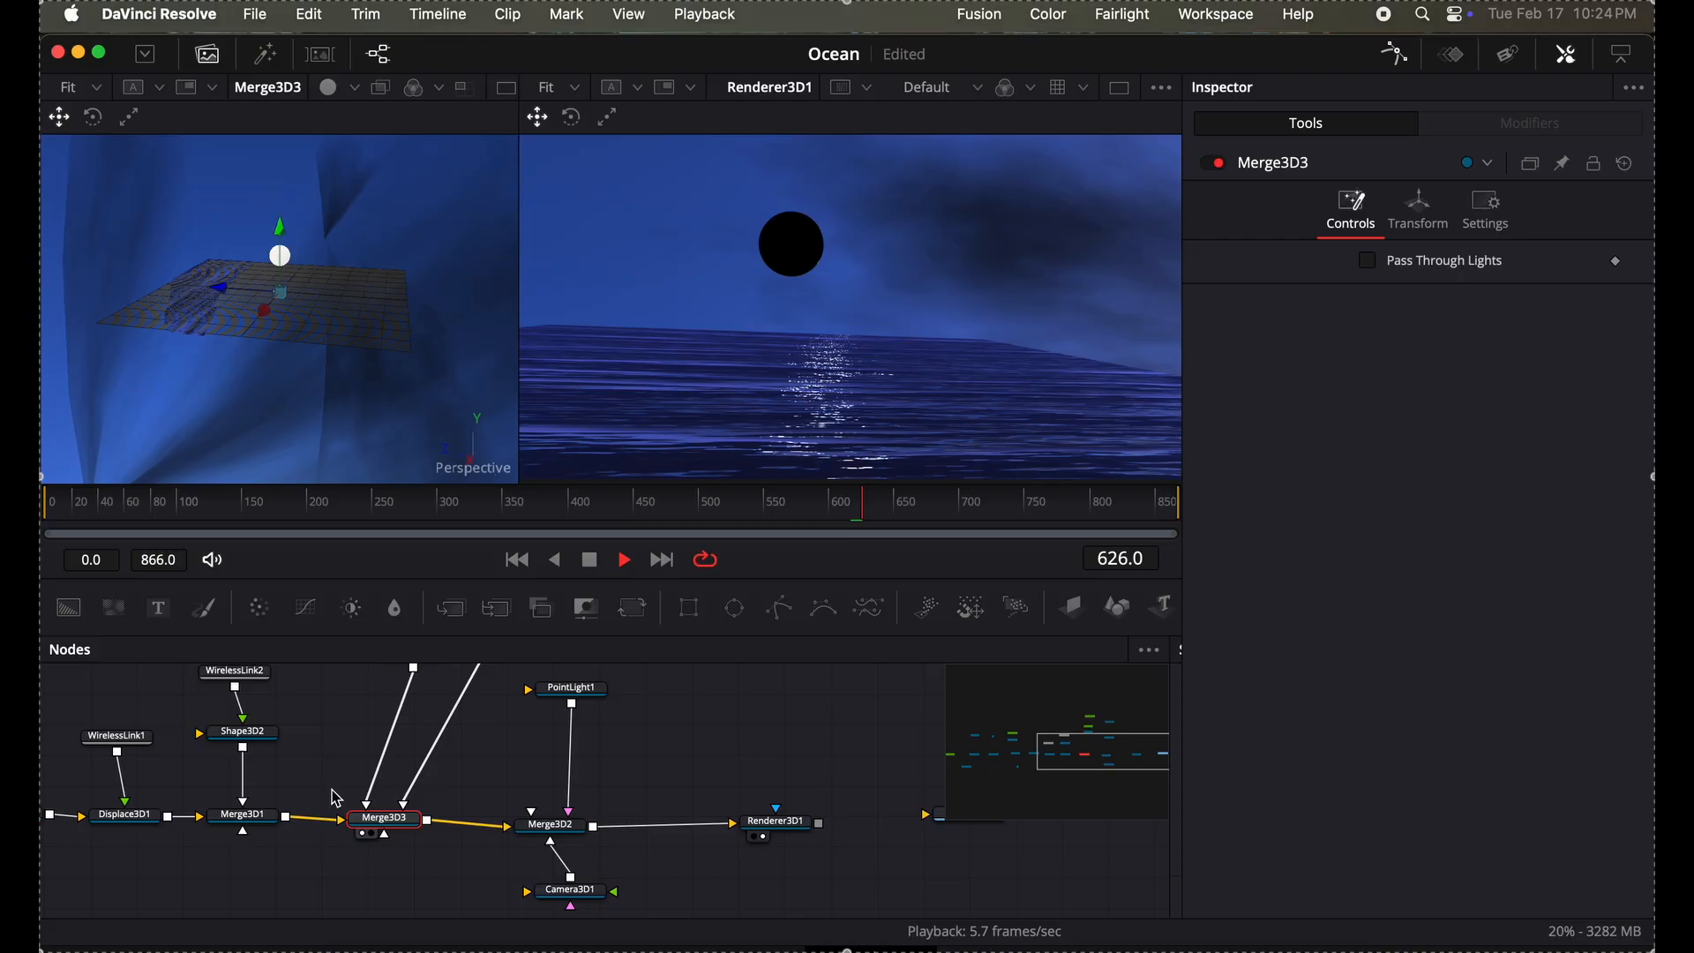
# Move the sphere back beyond the ocean plane to a translation of about X -2.23, Y 3.69 and Z -31.65.
pyautogui.scroll(3, 493, 712)
pyautogui.click(503, 690)
pyautogui.scroll(1, 503, 689)
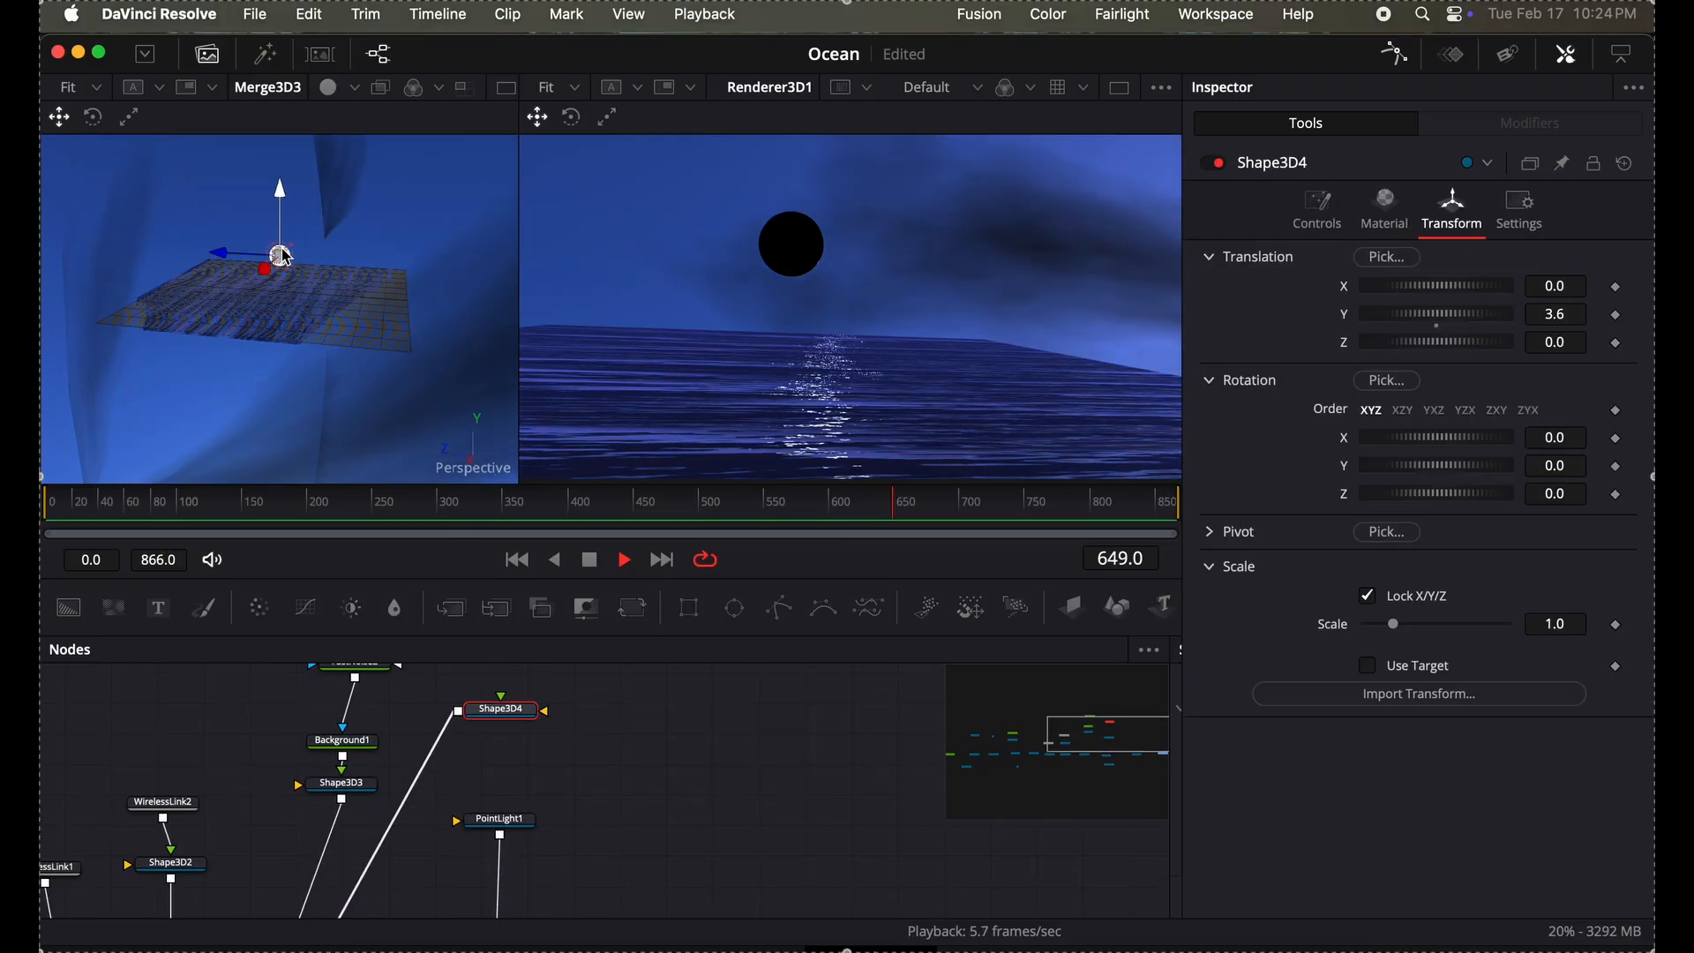
pyautogui.moveTo(262, 261); pyautogui.dragTo(520, 289)
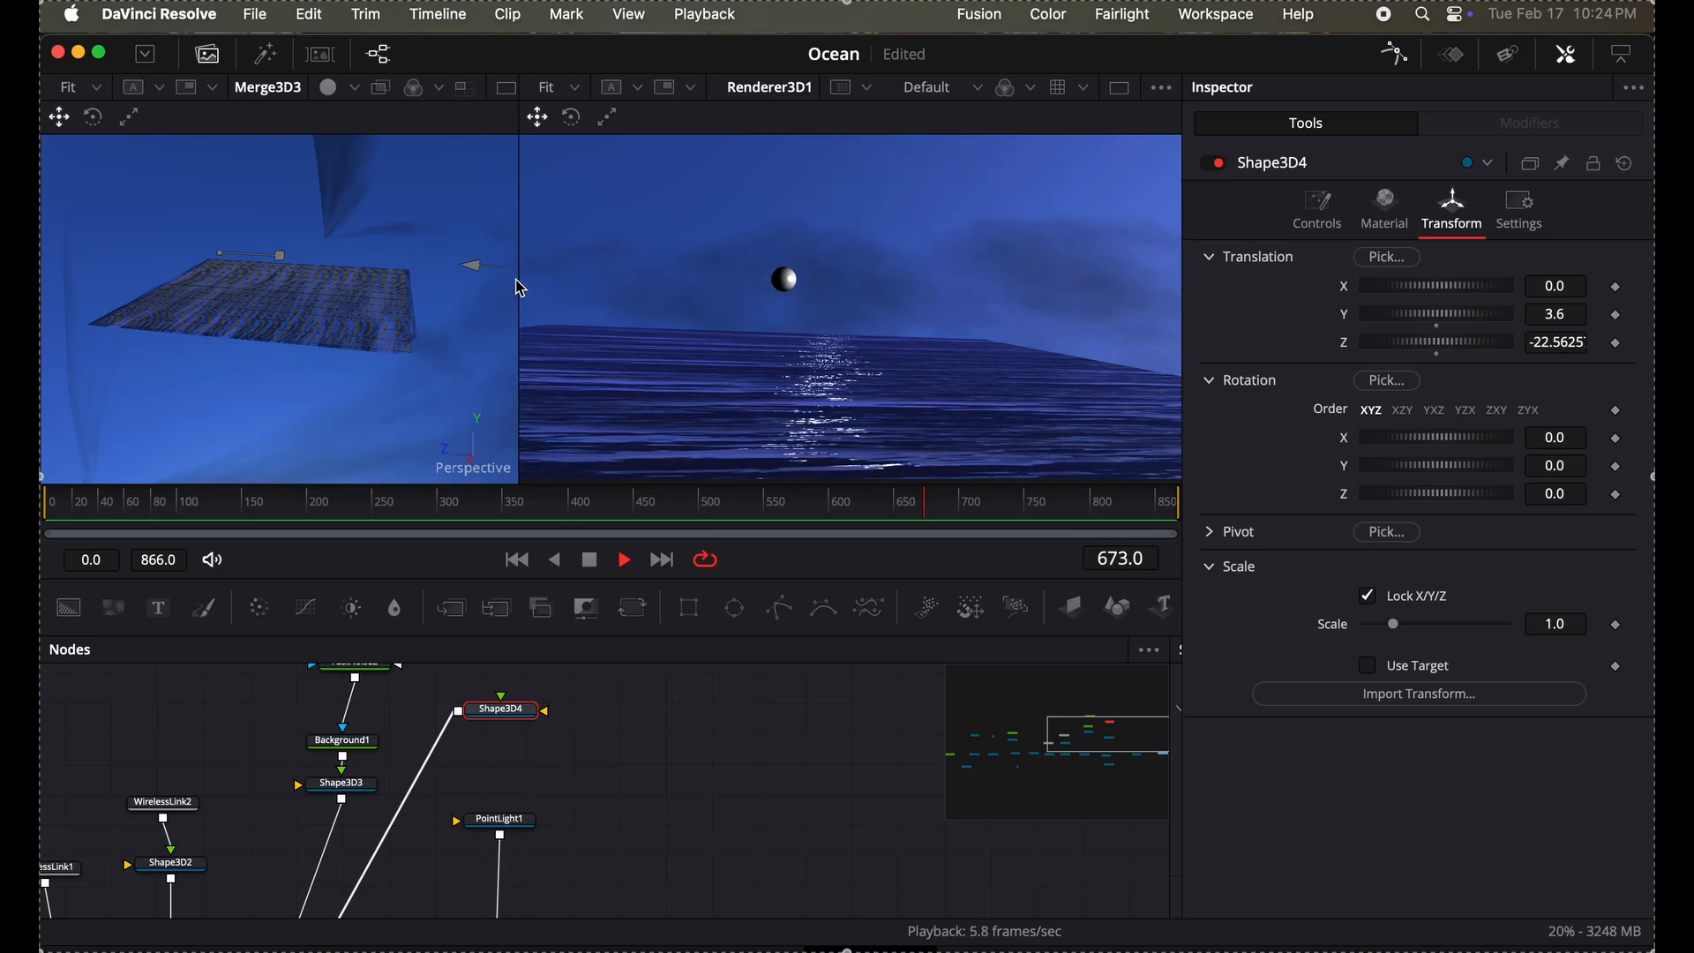
pyautogui.moveTo(469, 381); pyautogui.dragTo(341, 415)
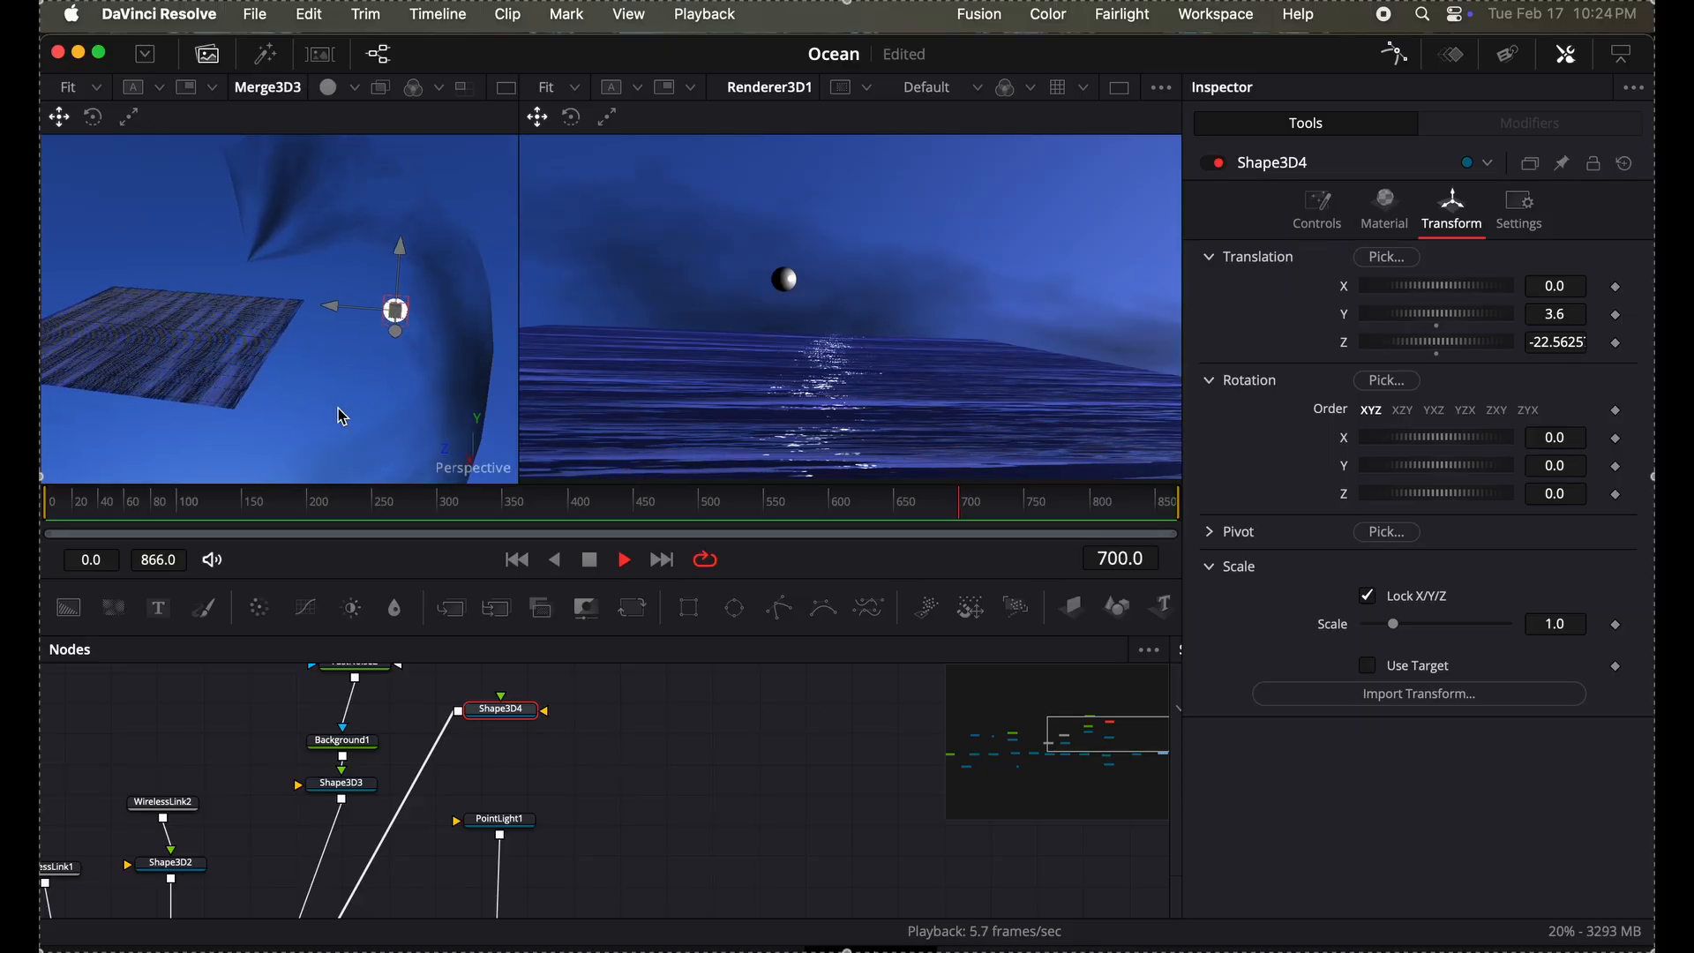
pyautogui.moveTo(394, 308); pyautogui.dragTo(510, 312)
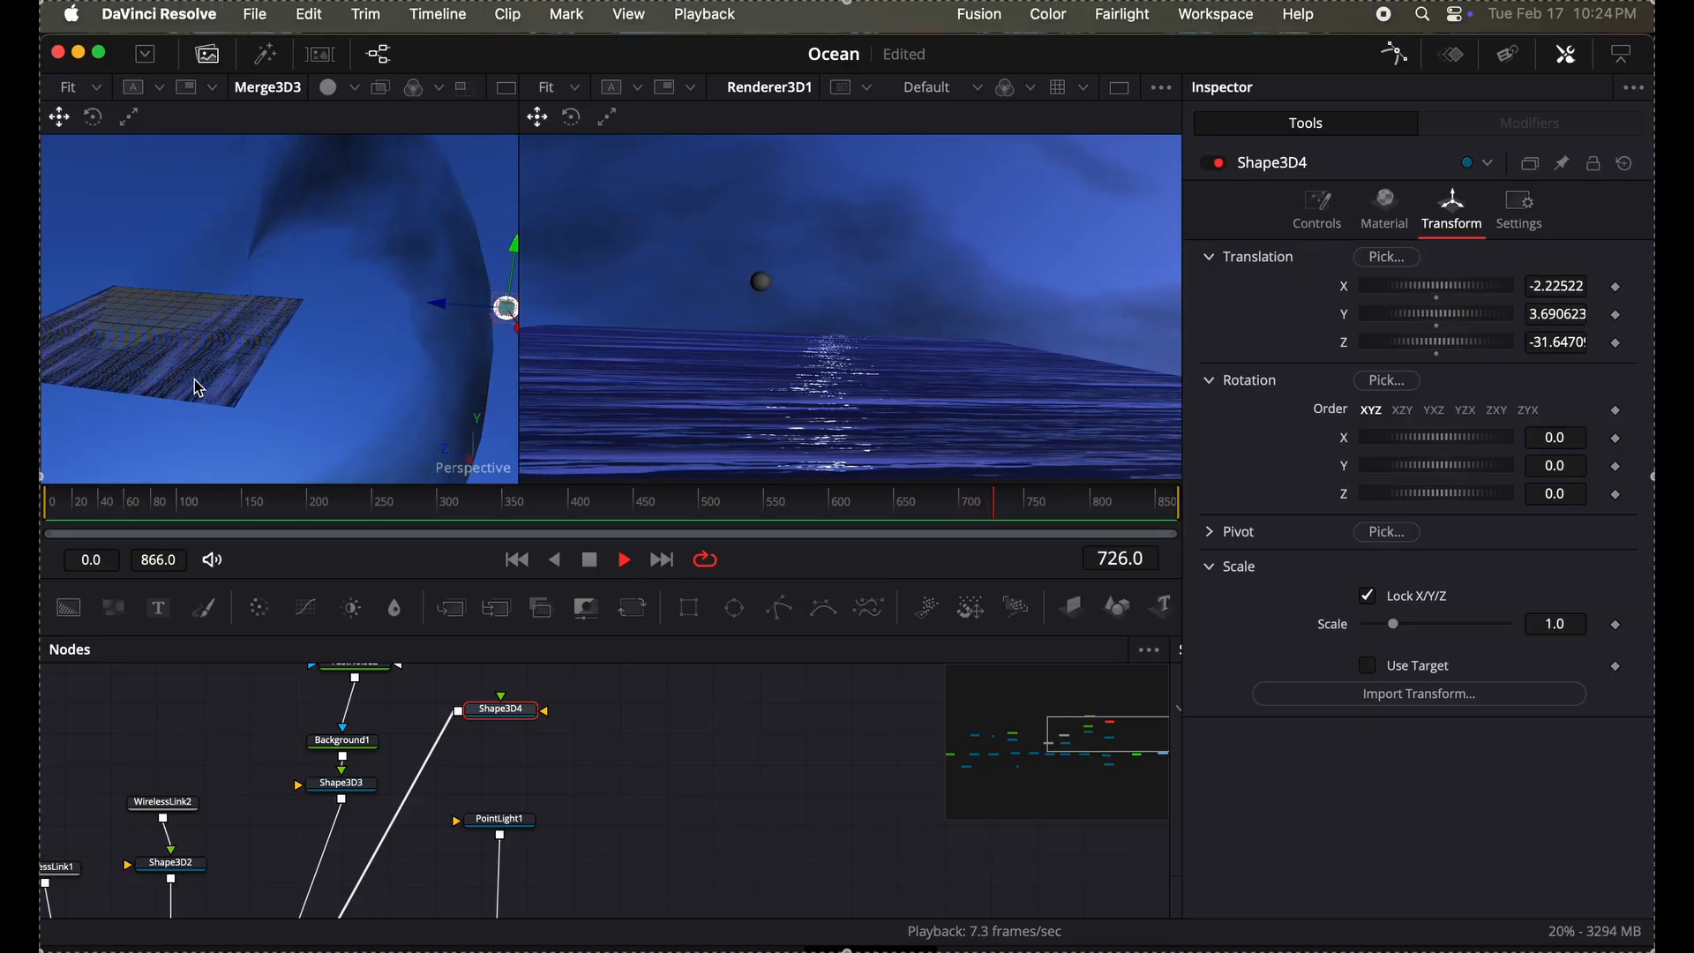
# View Merge3D2's scene and move PointLight1 back from the ocean plane toward the distant sphere.
pyautogui.moveTo(162, 397); pyautogui.dragTo(291, 431)
pyautogui.scroll(-3, 547, 711)
pyautogui.hscroll(3, 547, 711)
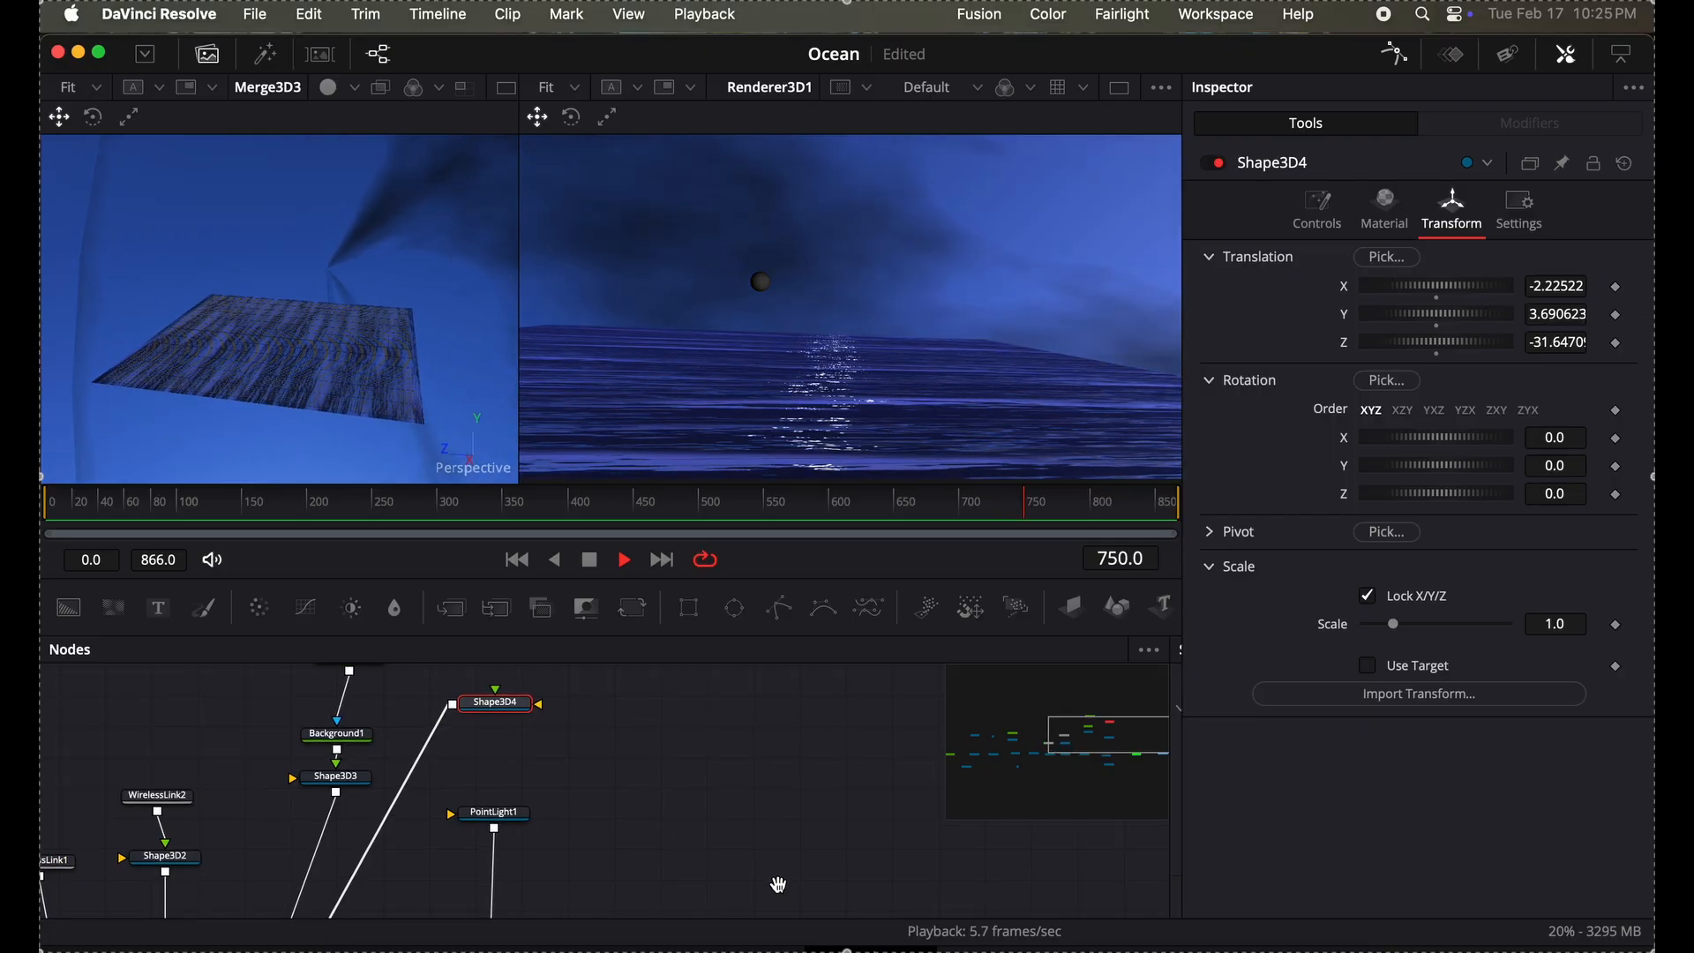
pyautogui.click(413, 869)
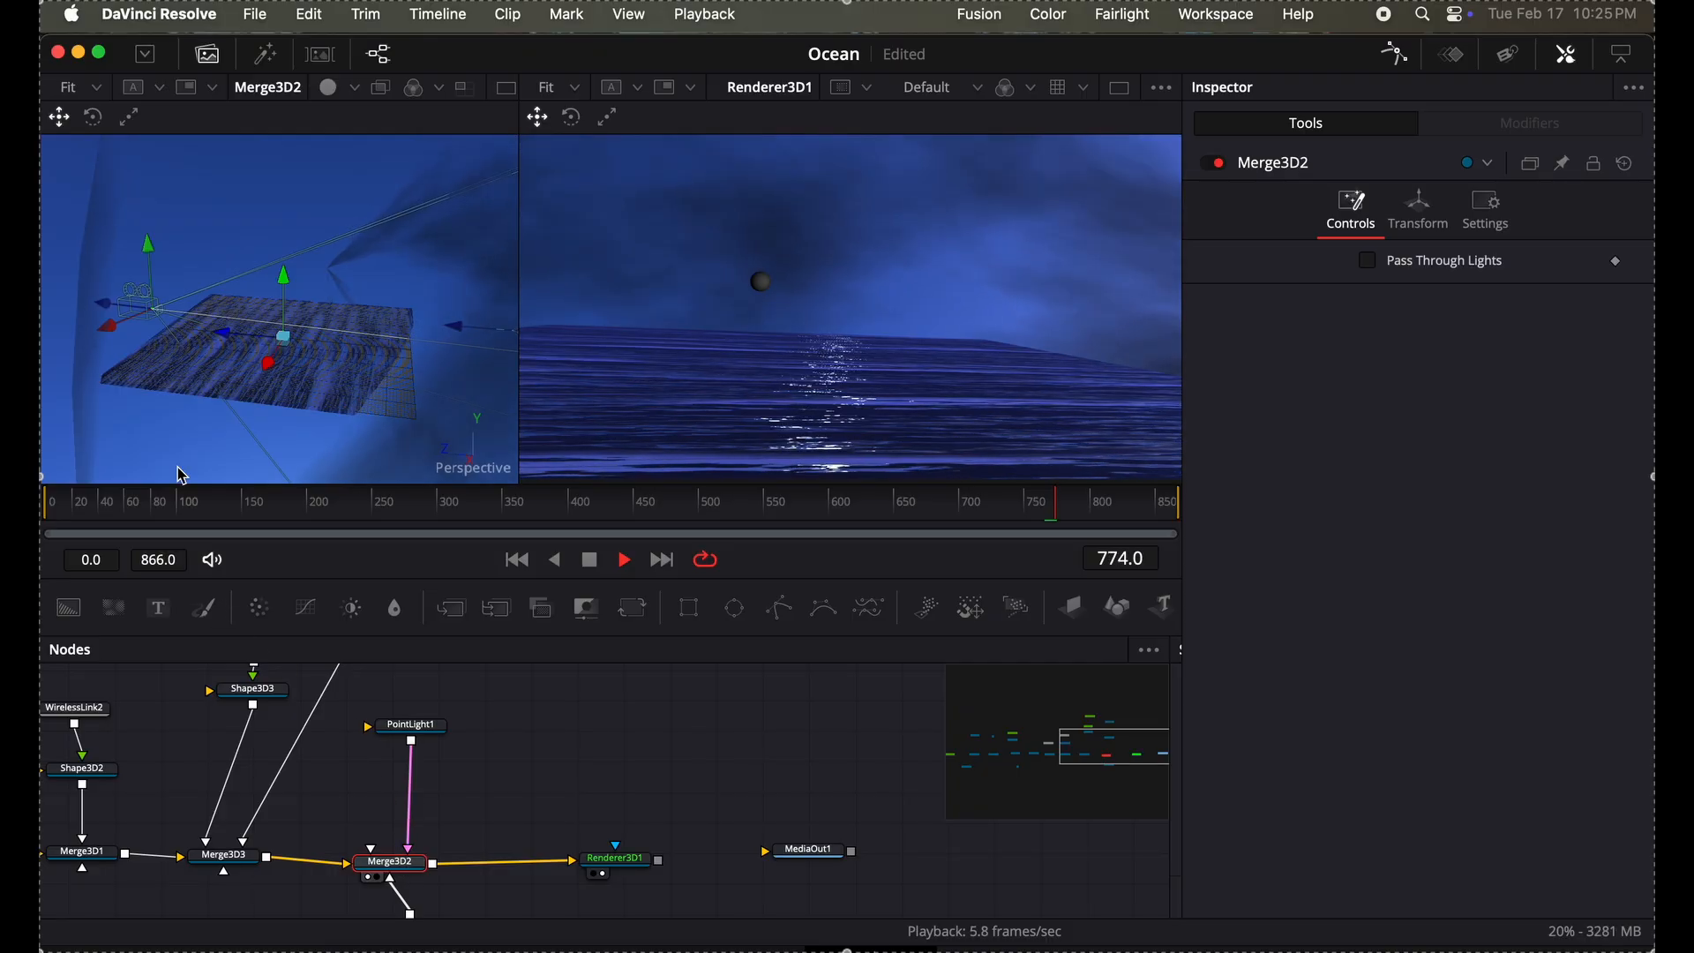
pyautogui.moveTo(427, 484); pyautogui.dragTo(283, 435)
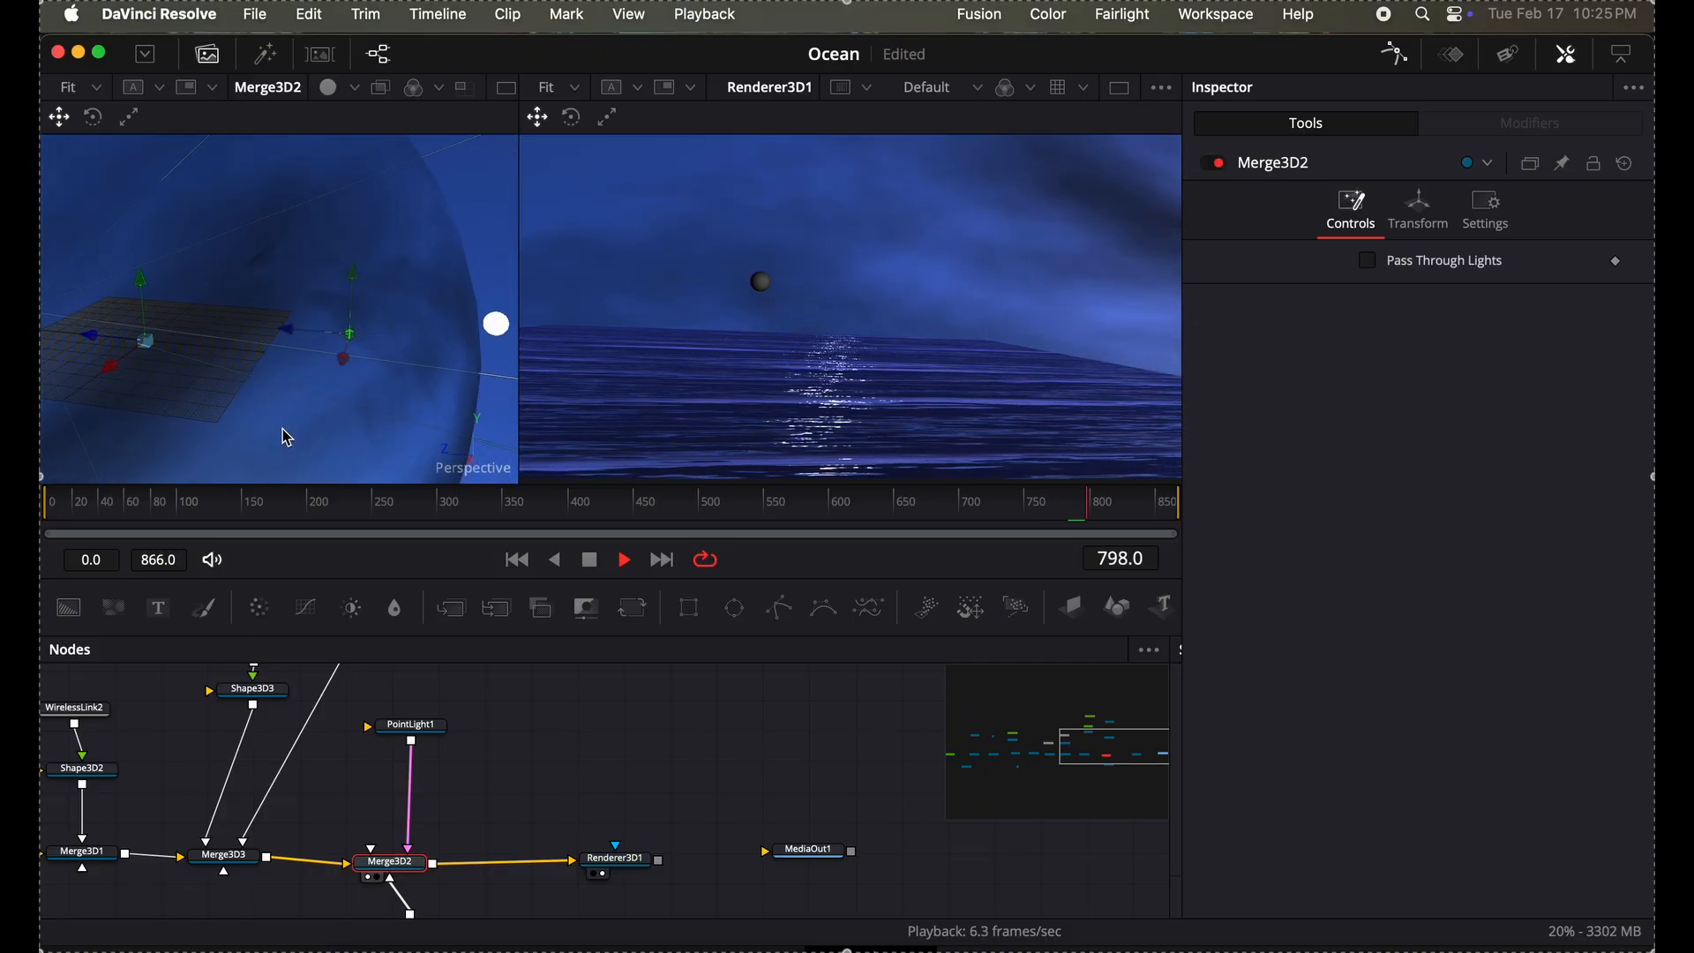
pyautogui.scroll(1, 510, 756)
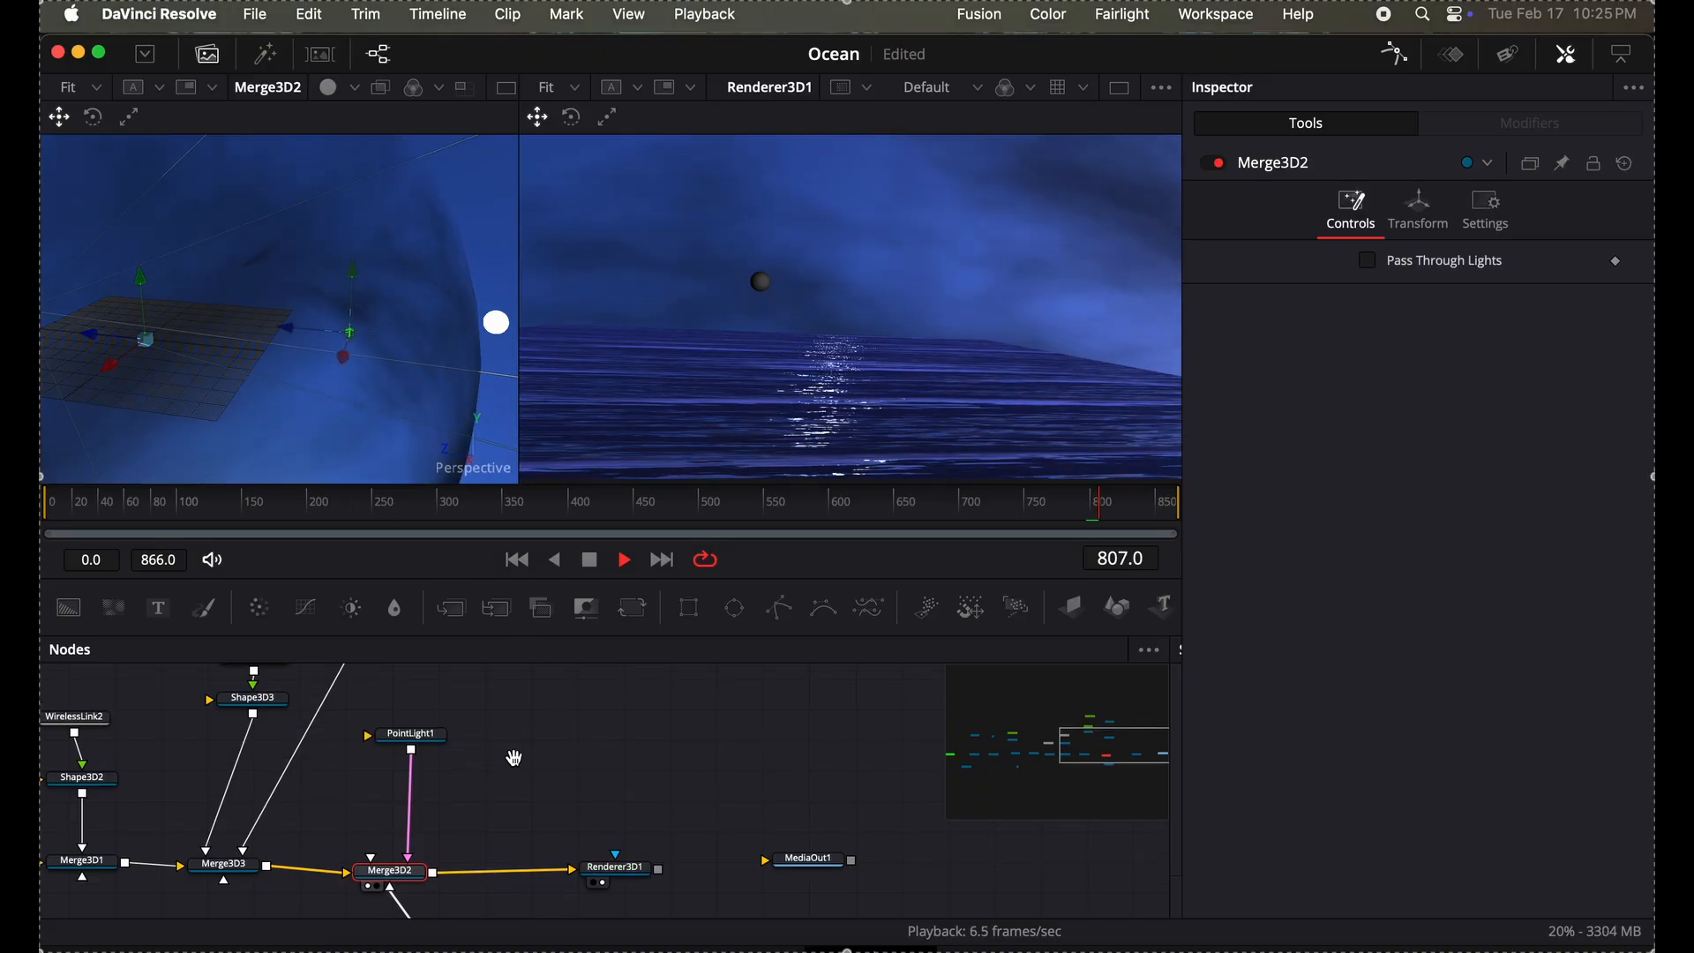
pyautogui.click(407, 739)
pyautogui.moveTo(431, 372); pyautogui.dragTo(357, 387)
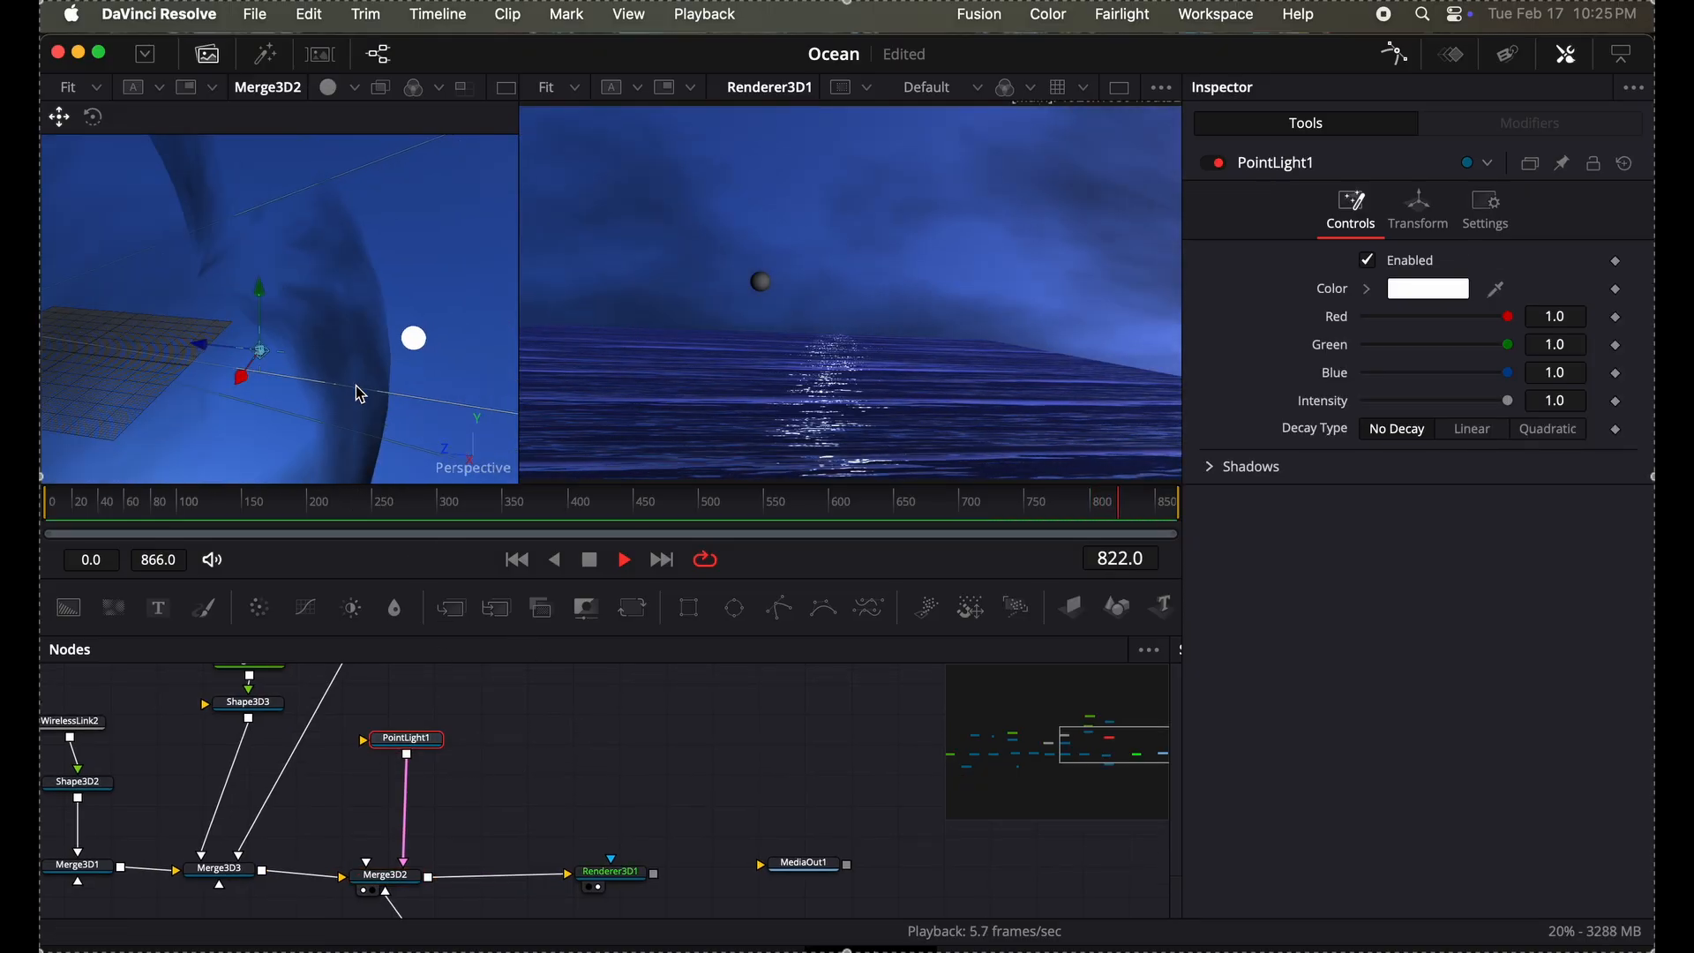
pyautogui.moveTo(271, 354); pyautogui.dragTo(421, 360)
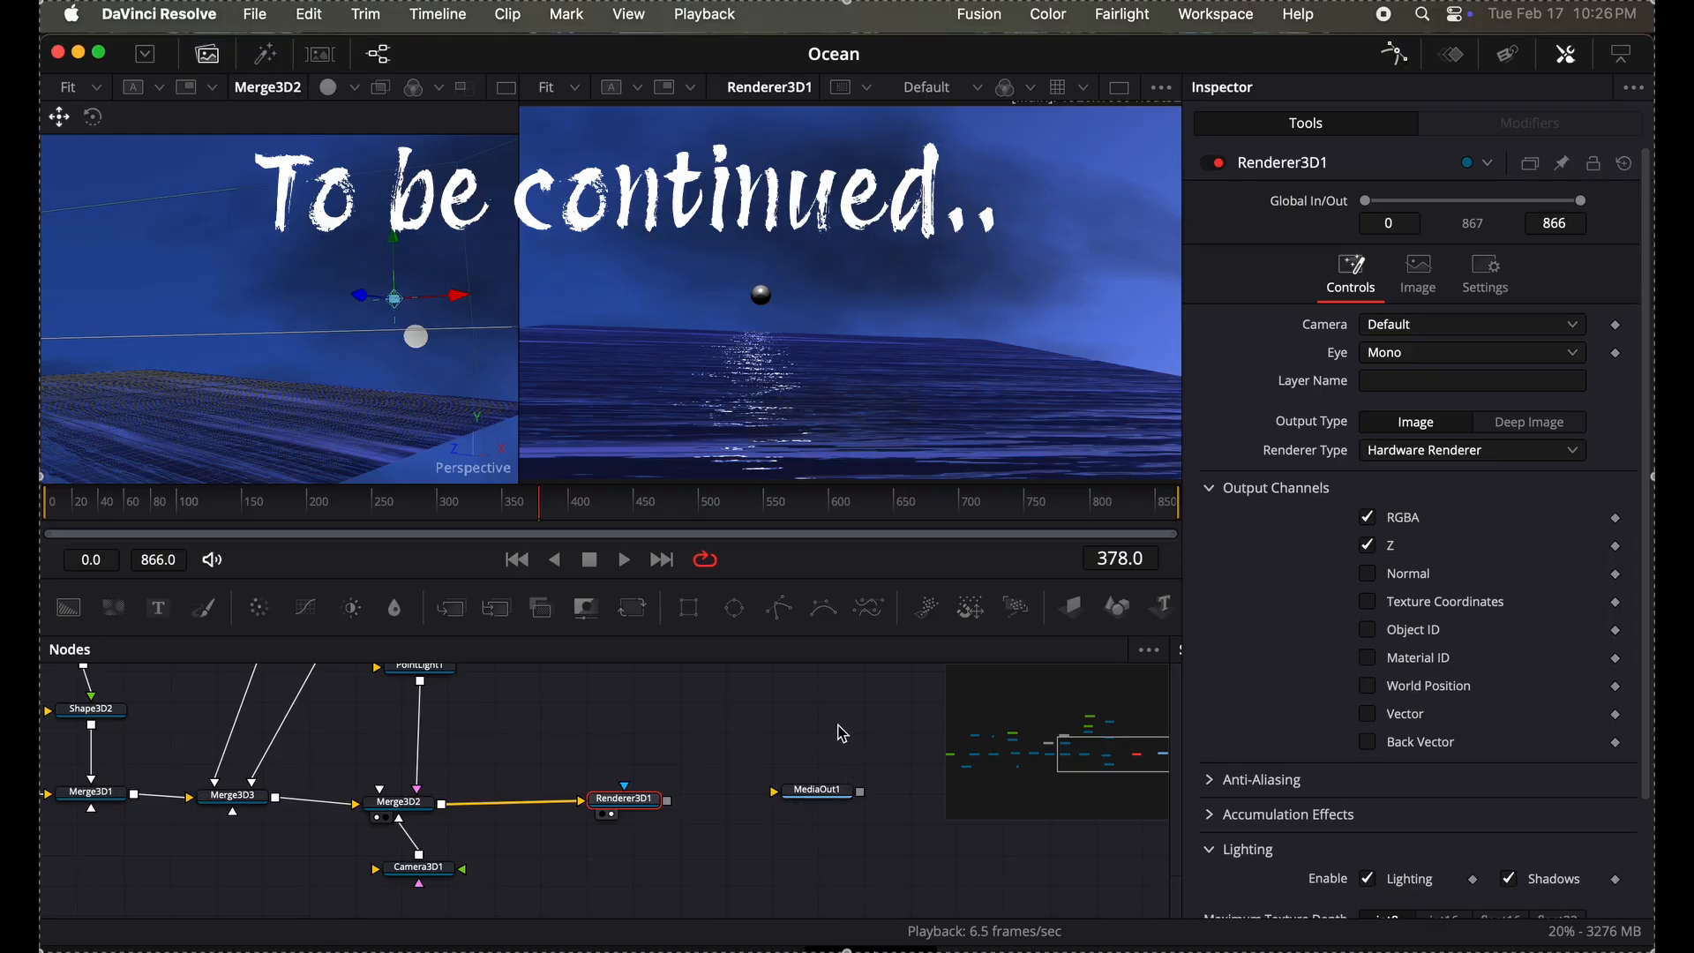
pyautogui.press('super+shift+5')
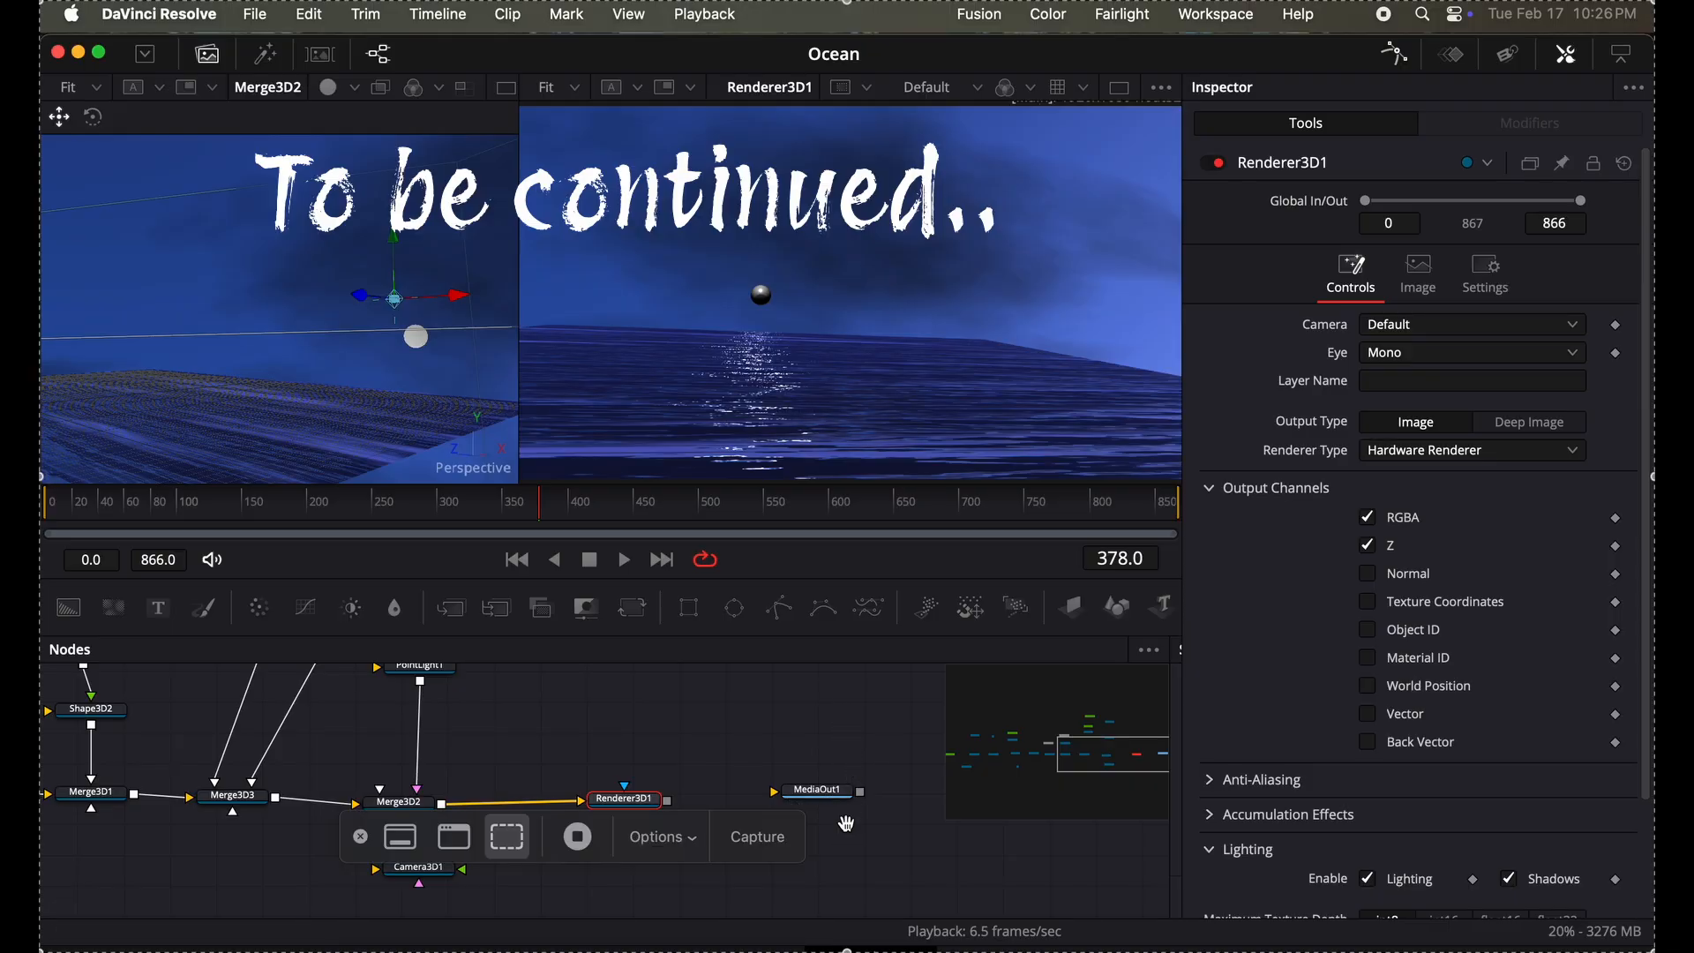
pyautogui.click(591, 829)
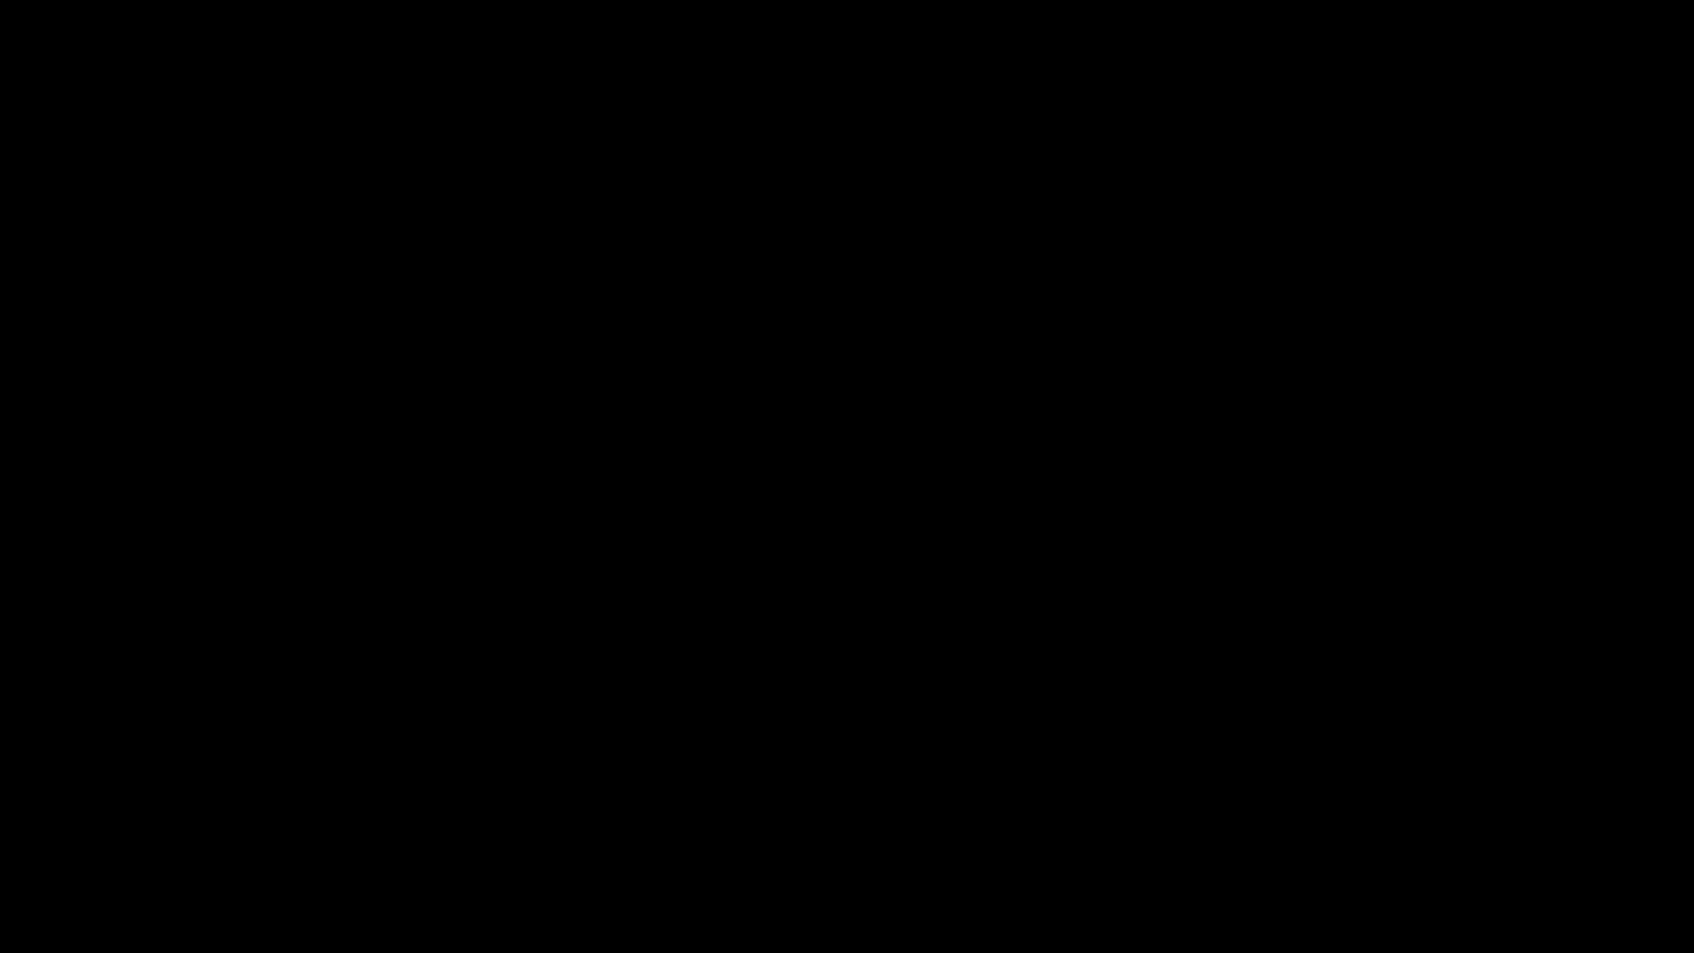